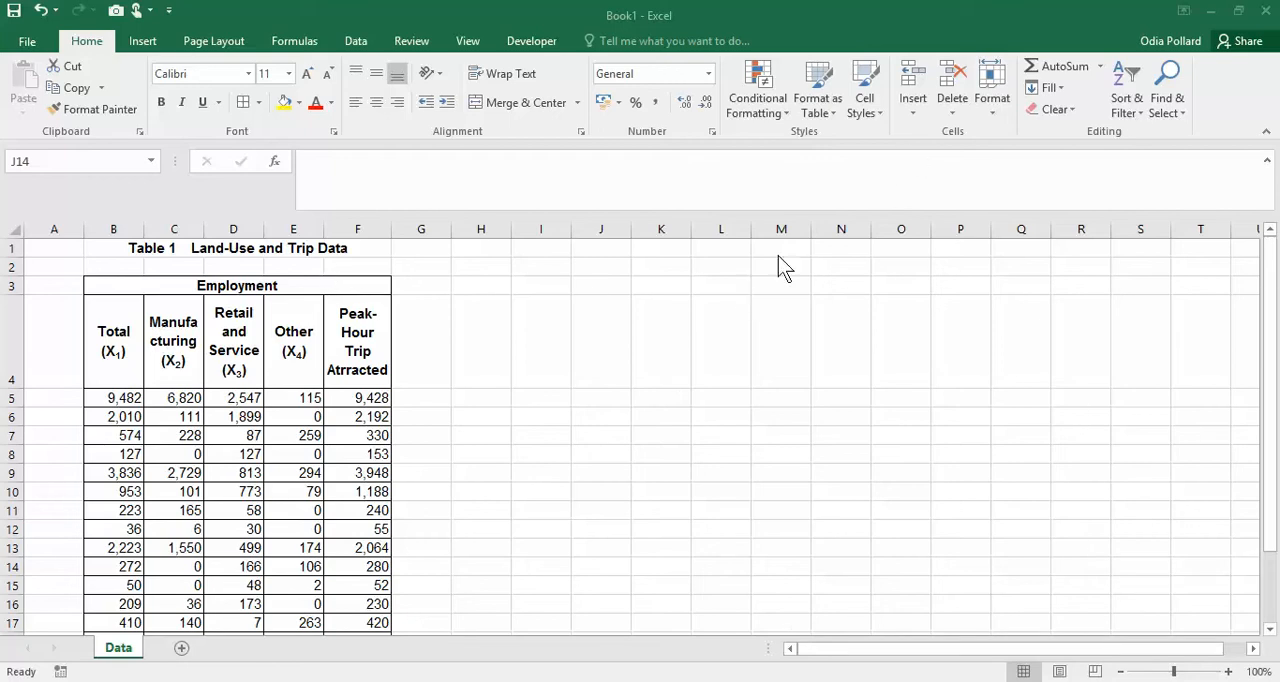
- Start a Correlation analysis using input range B4:F20, grouped by columns, with labels in the first row
{"action": "left_click", "coordinate": [464, 245]}
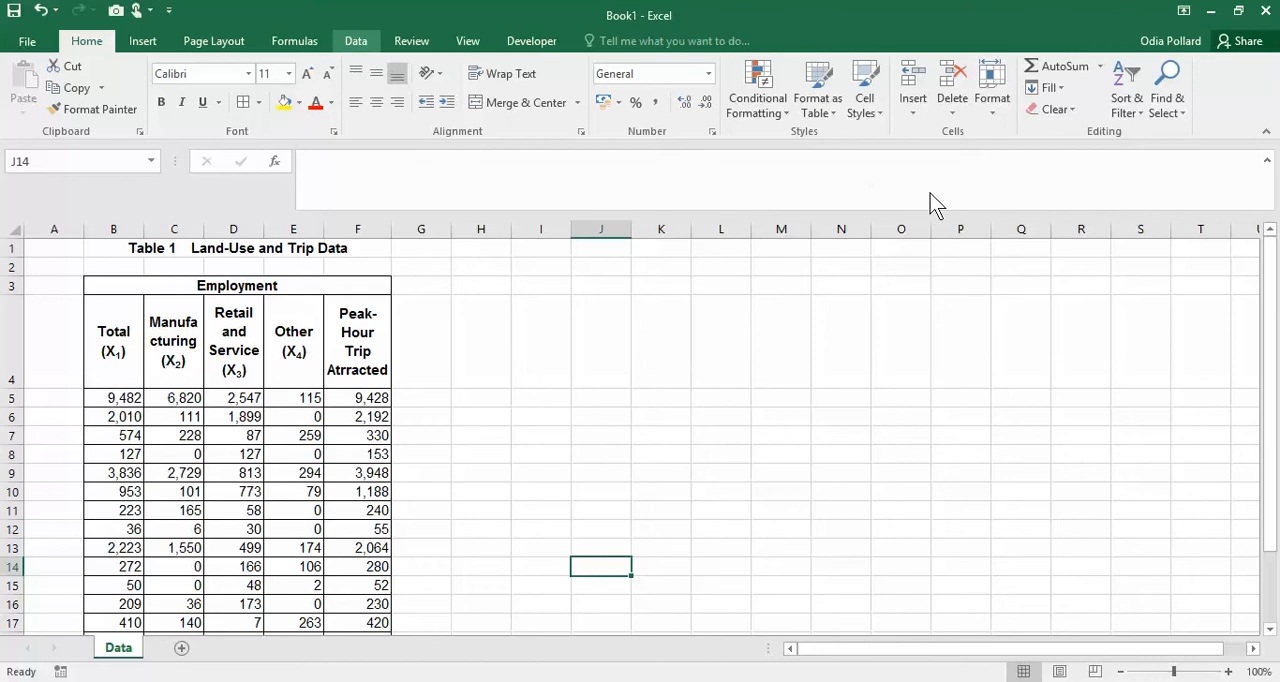
{"action": "left_click", "coordinate": [356, 41]}
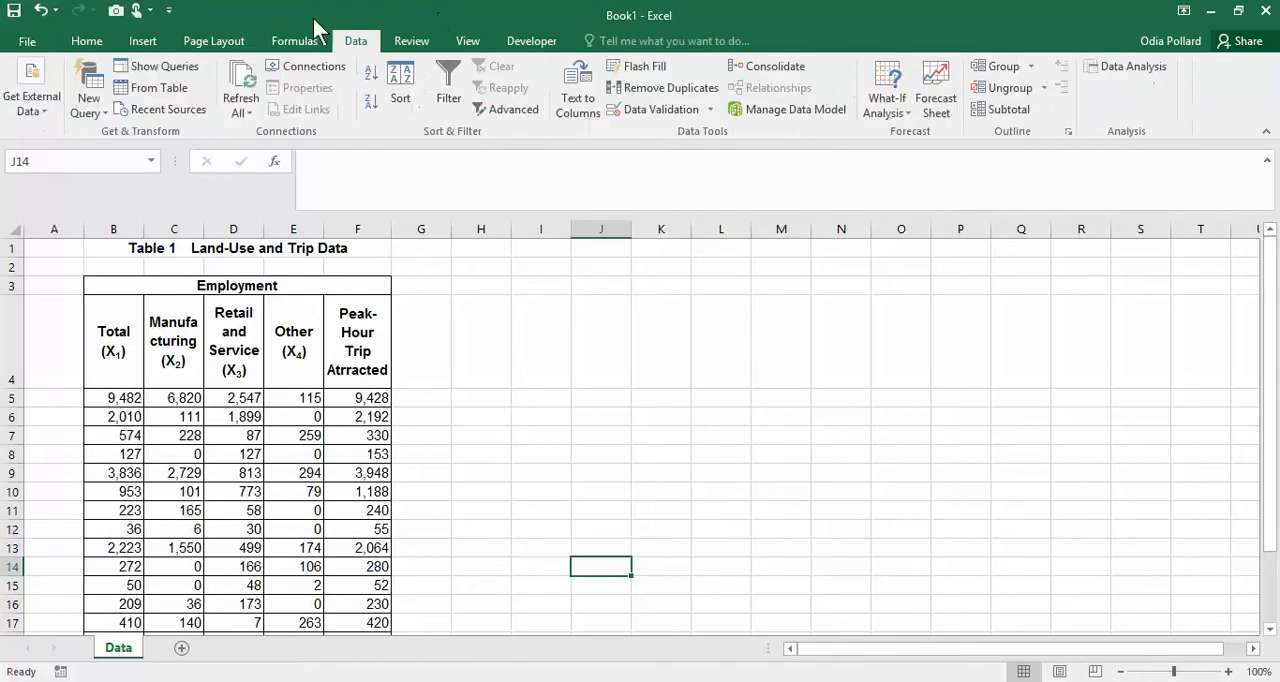
{"action": "left_click", "coordinate": [1133, 78]}
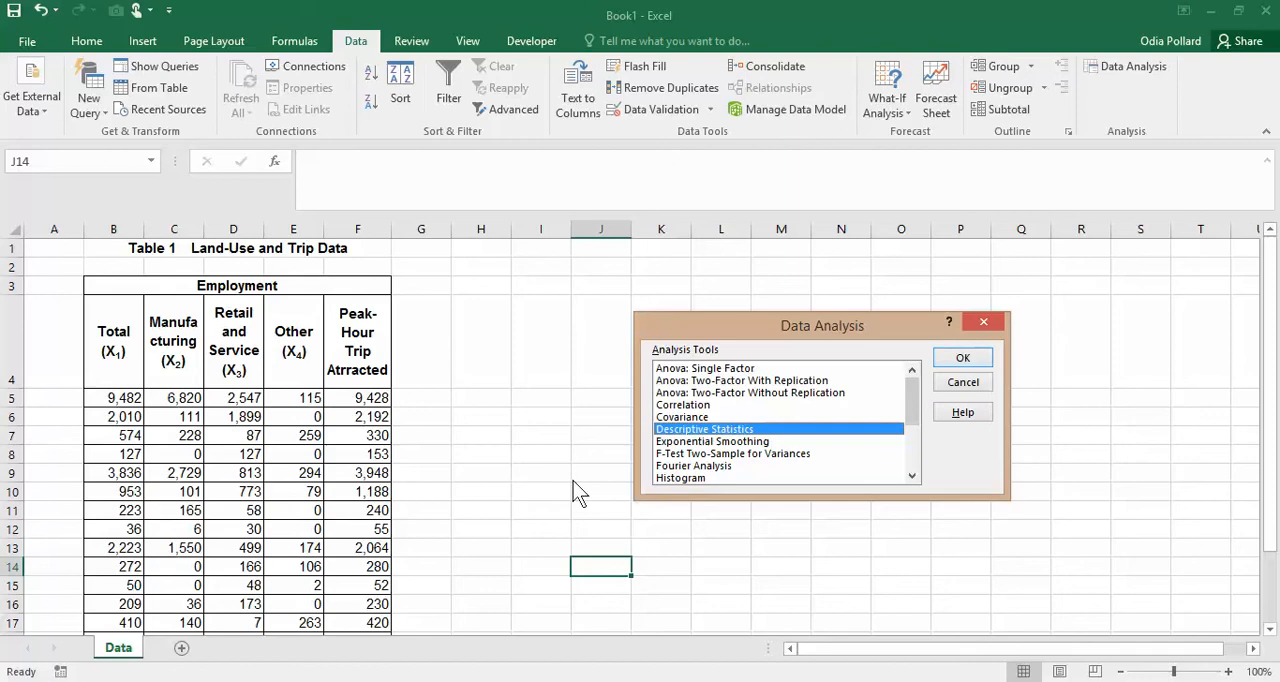
{"action": "left_click", "coordinate": [700, 405]}
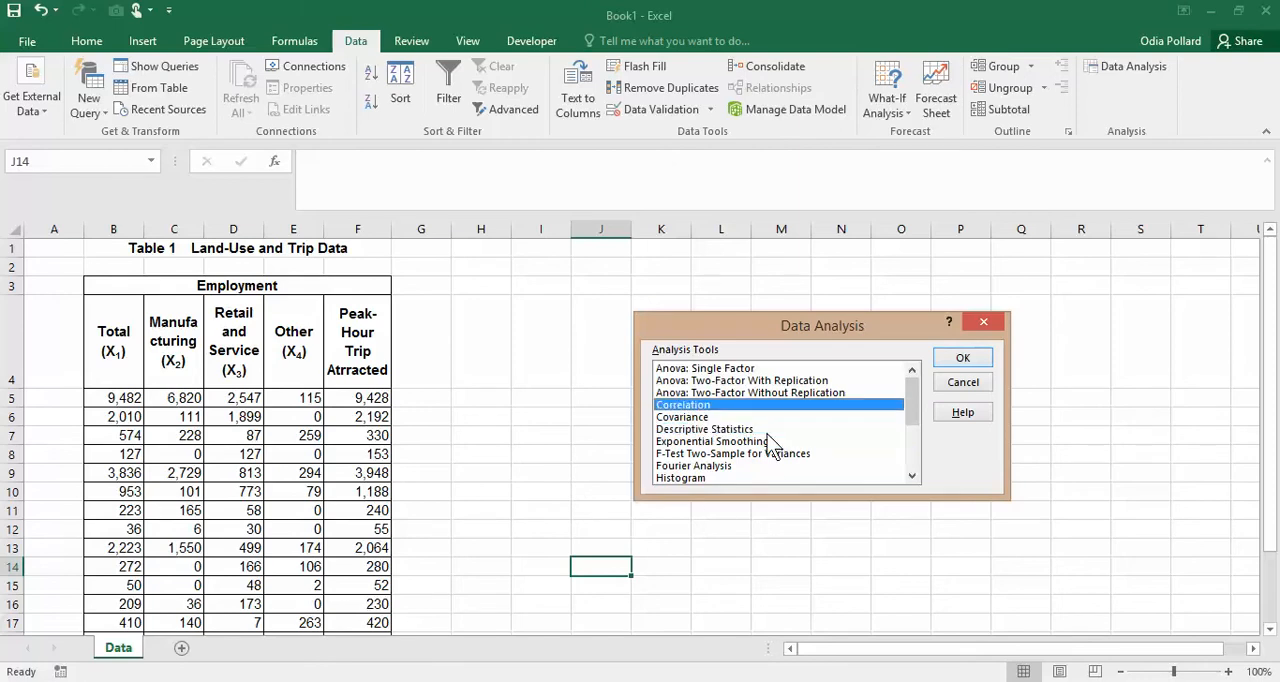
{"action": "left_click", "coordinate": [963, 360]}
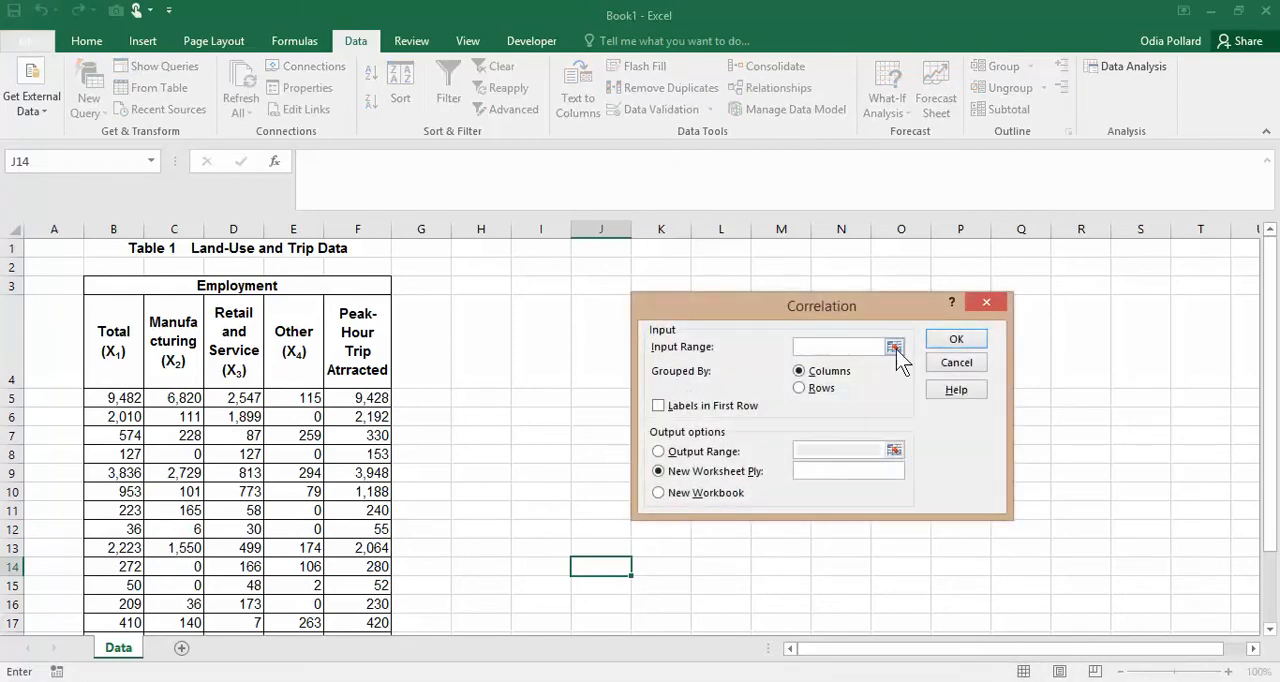
{"action": "left_click_drag", "start_coordinate": [112, 332], "coordinate": [365, 530]}
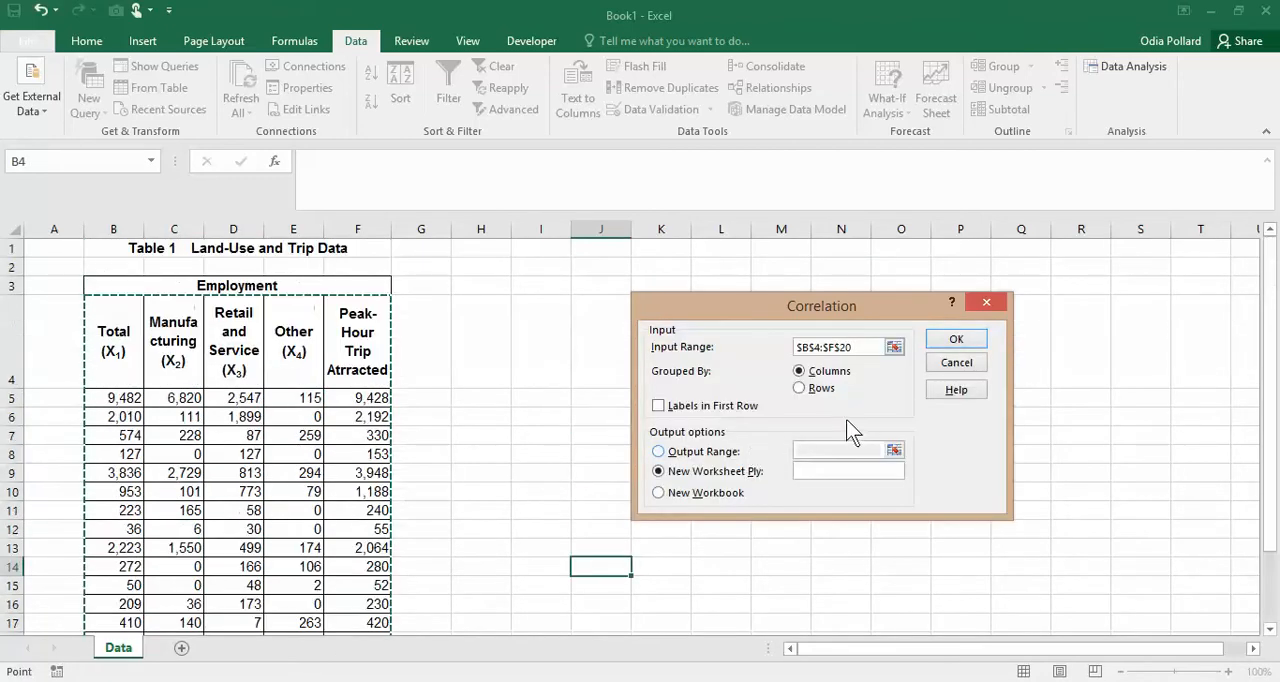
{"action": "left_click", "coordinate": [680, 407]}
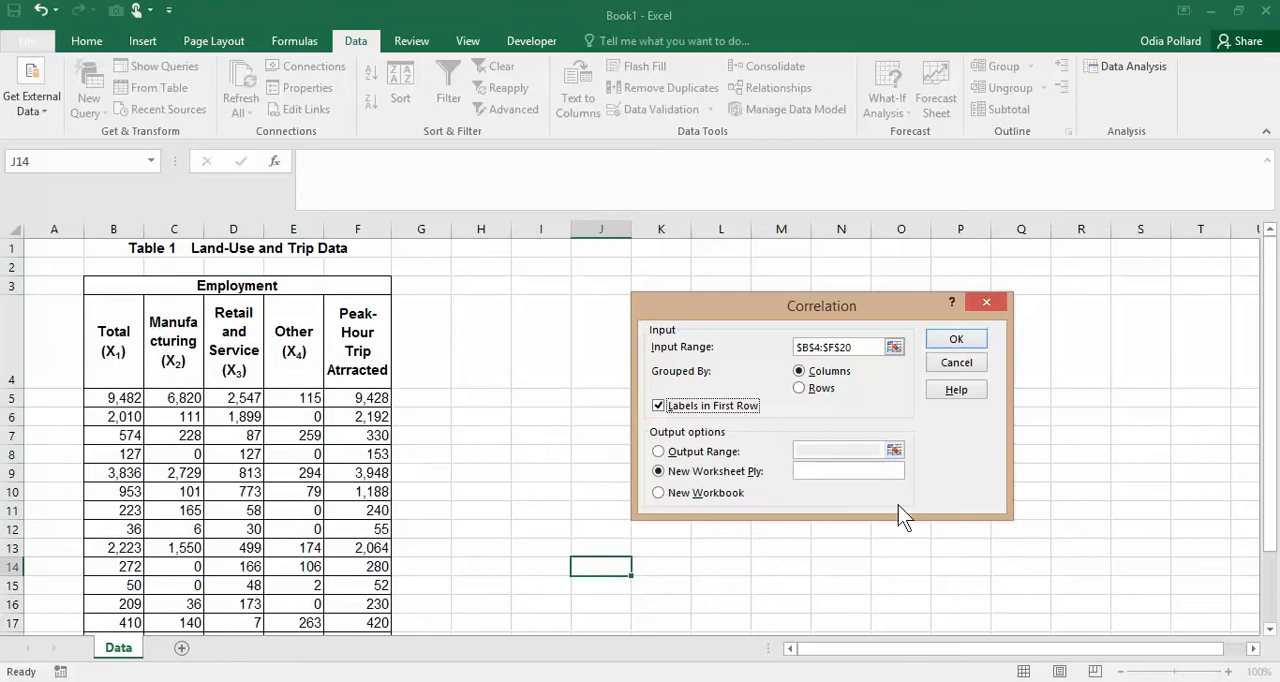
- Direct the correlation output to cell I5 on the current sheet and try to run the analysis
{"action": "left_click", "coordinate": [690, 452]}
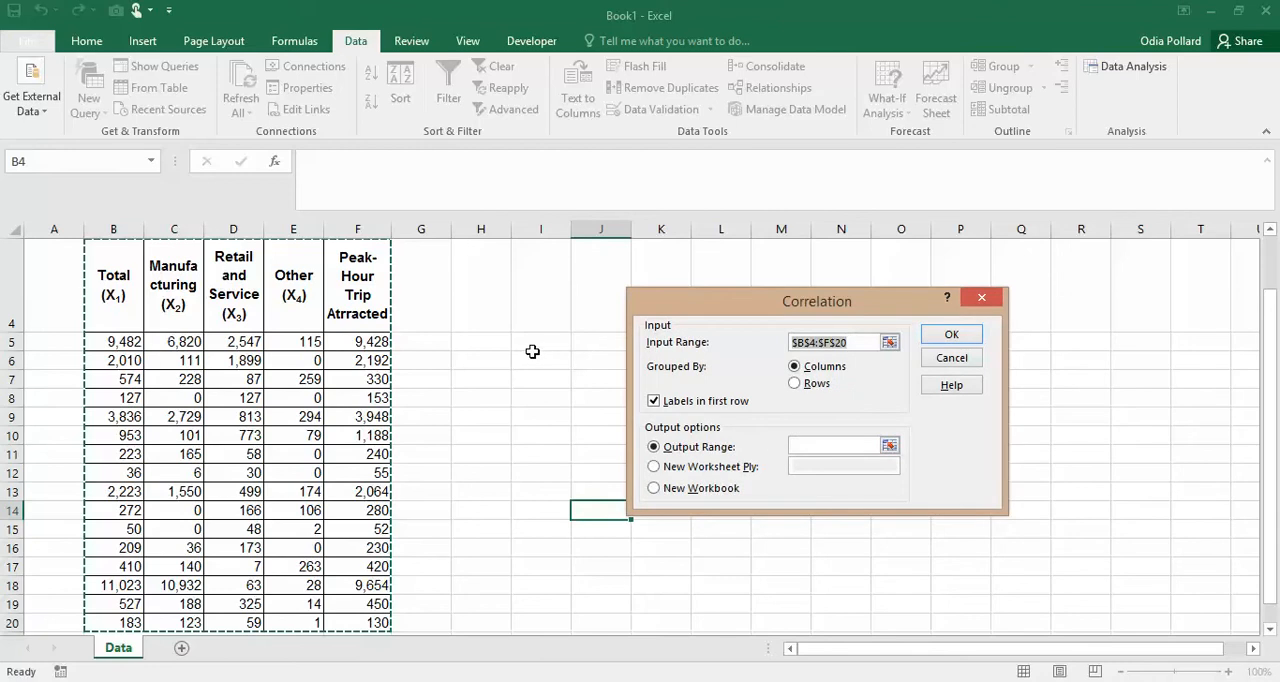
{"action": "left_click", "coordinate": [532, 347]}
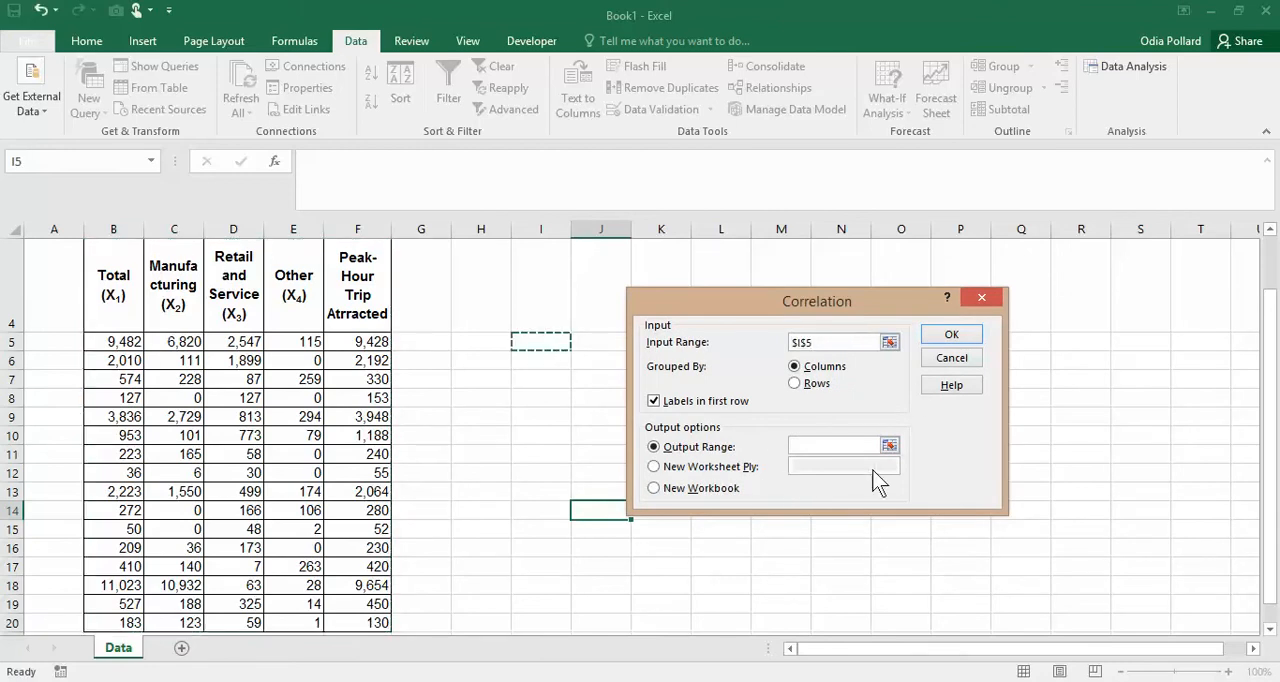
{"action": "left_click", "coordinate": [822, 446]}
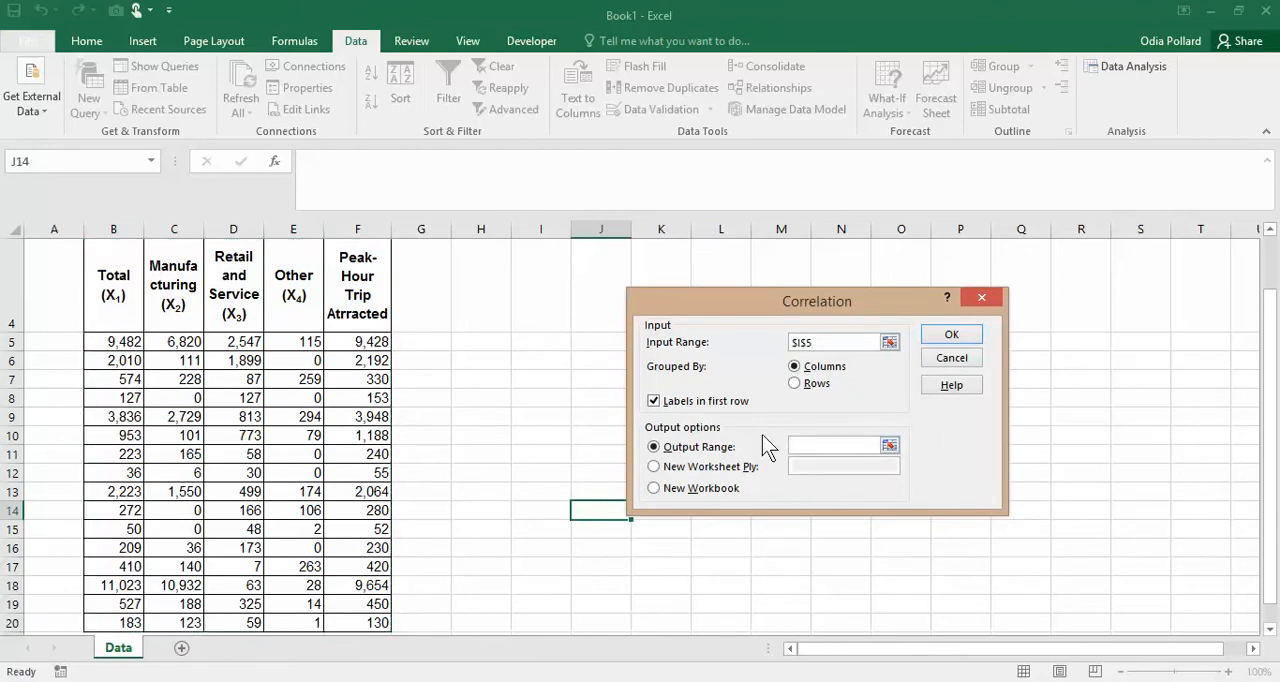
{"action": "left_click", "coordinate": [534, 341]}
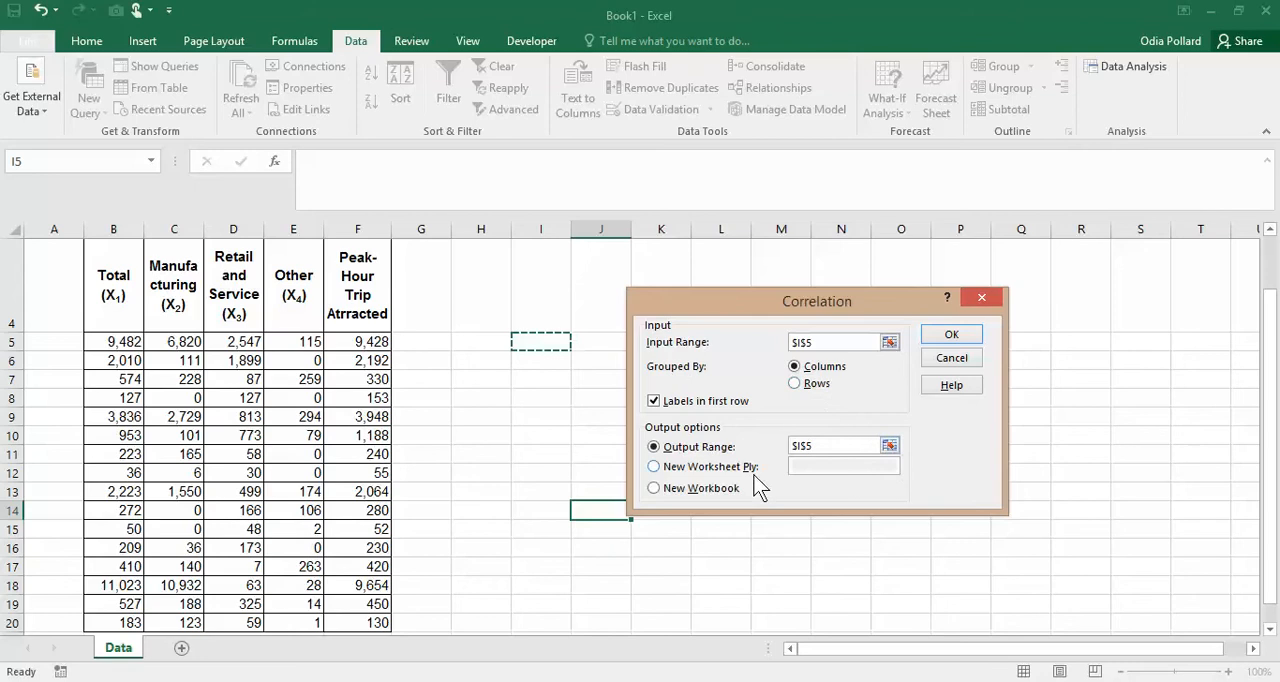
{"action": "left_click", "coordinate": [948, 338]}
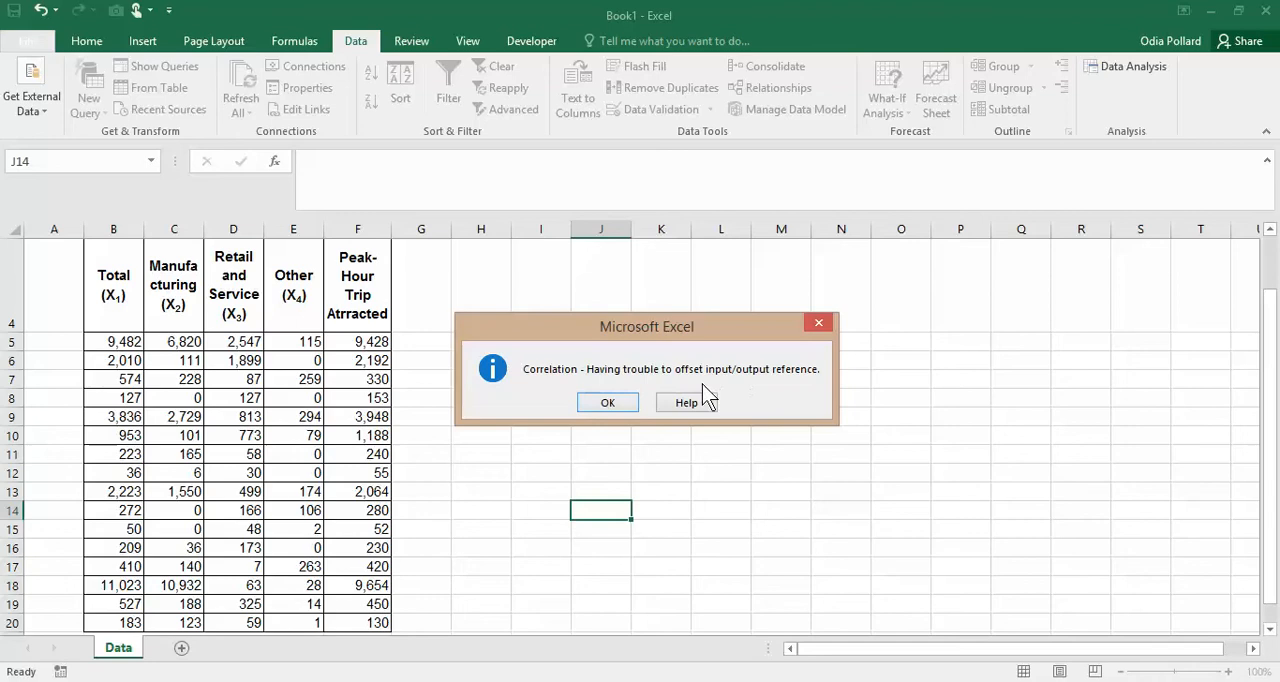
{"action": "left_click", "coordinate": [607, 402]}
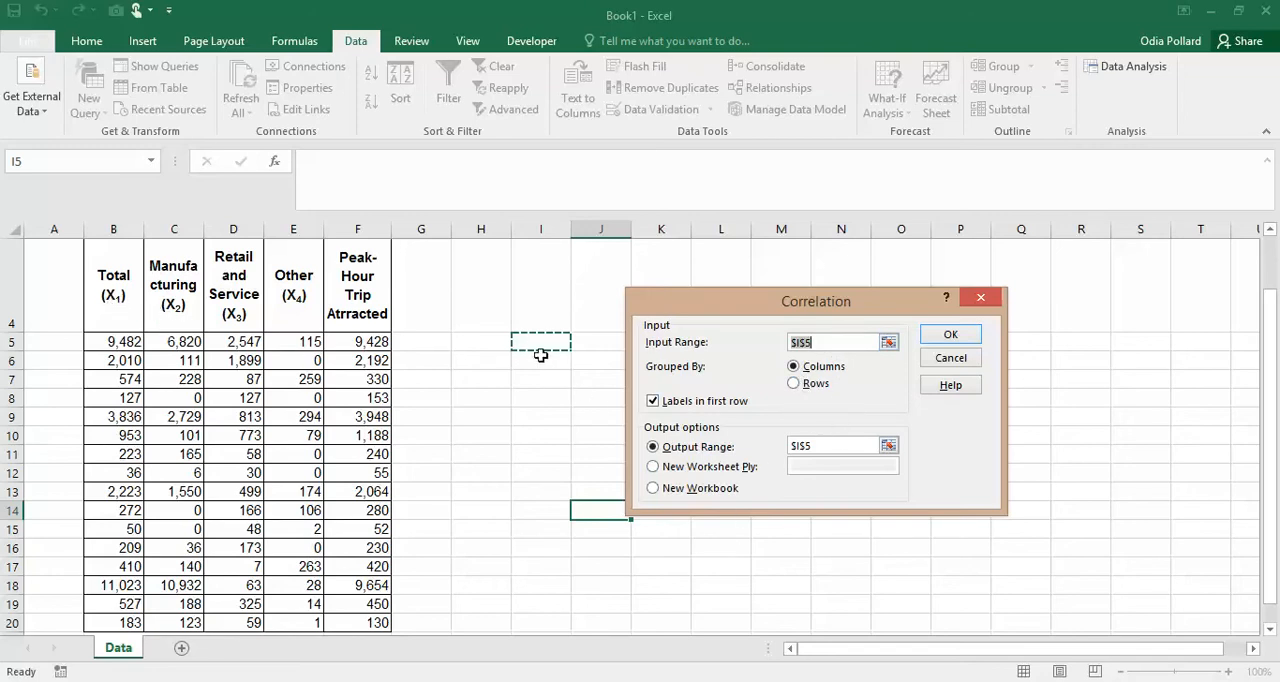
- Set the correlation input range to B4:F20 again and run the analysis
{"action": "left_click", "coordinate": [888, 343]}
{"action": "left_click_drag", "start_coordinate": [112, 278], "coordinate": [352, 530]}
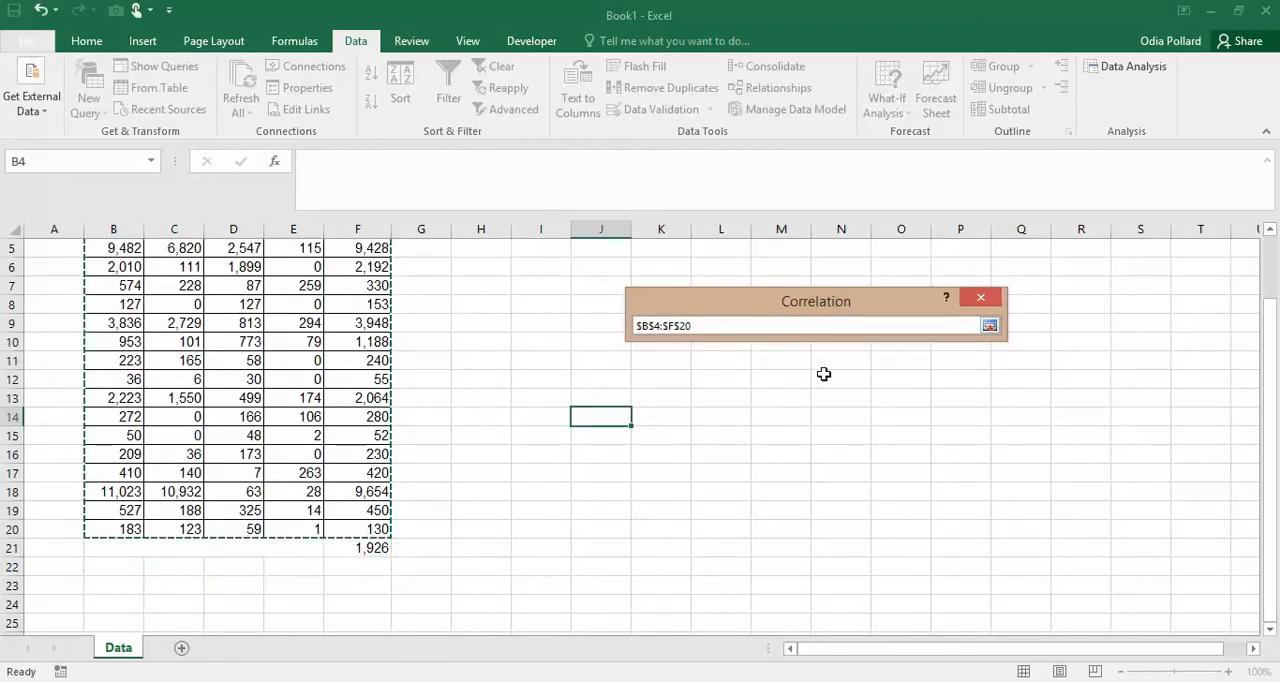
{"action": "left_click", "coordinate": [989, 325]}
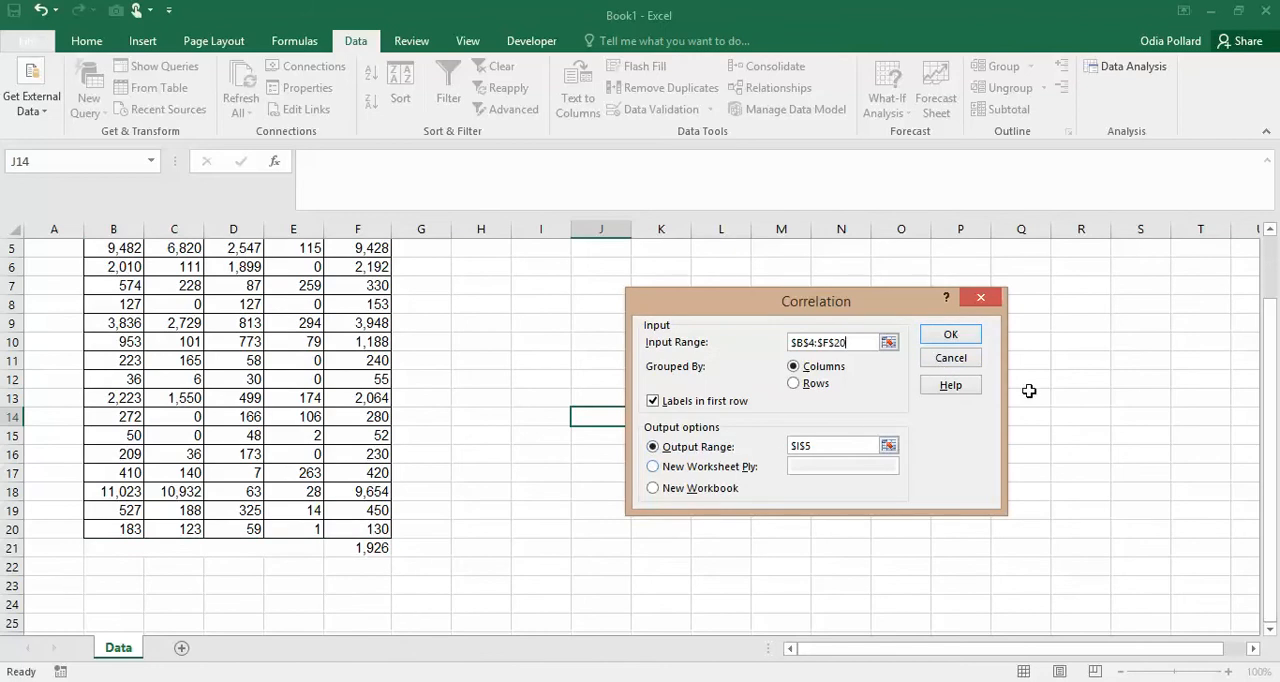
{"action": "left_click", "coordinate": [950, 336]}
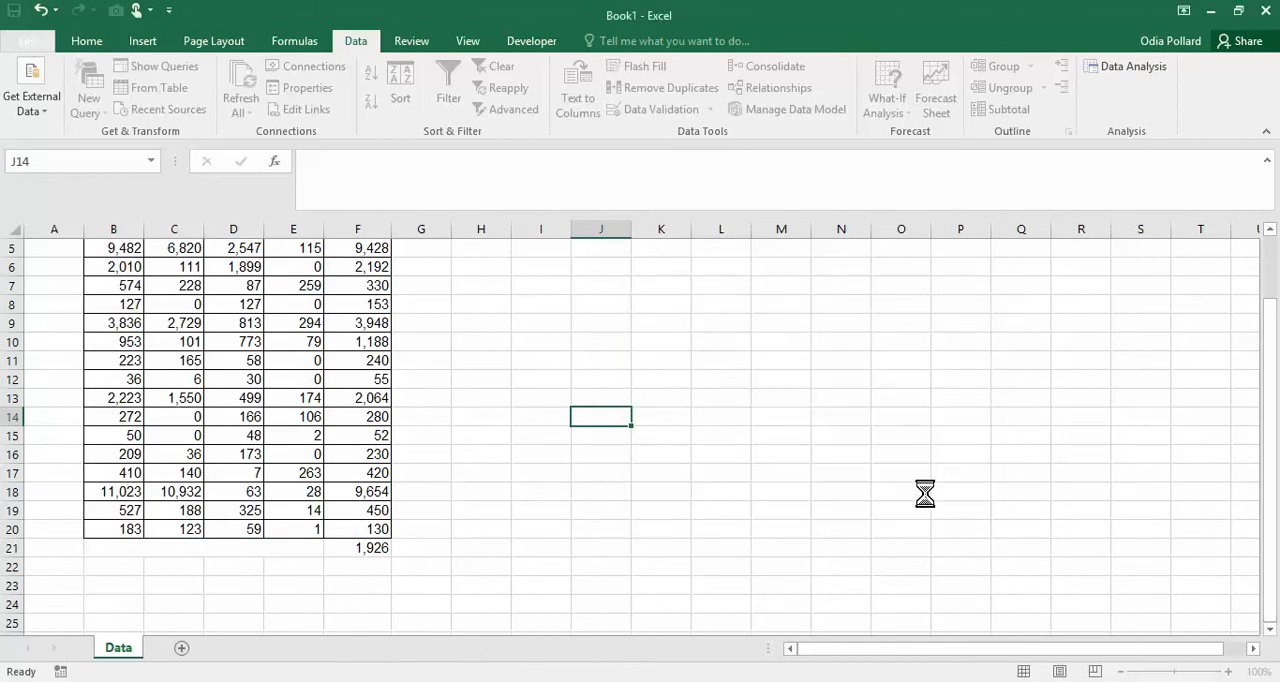
{"action": "scroll", "coordinate": [786, 503], "scroll_direction": "up", "scroll_amount": 2}
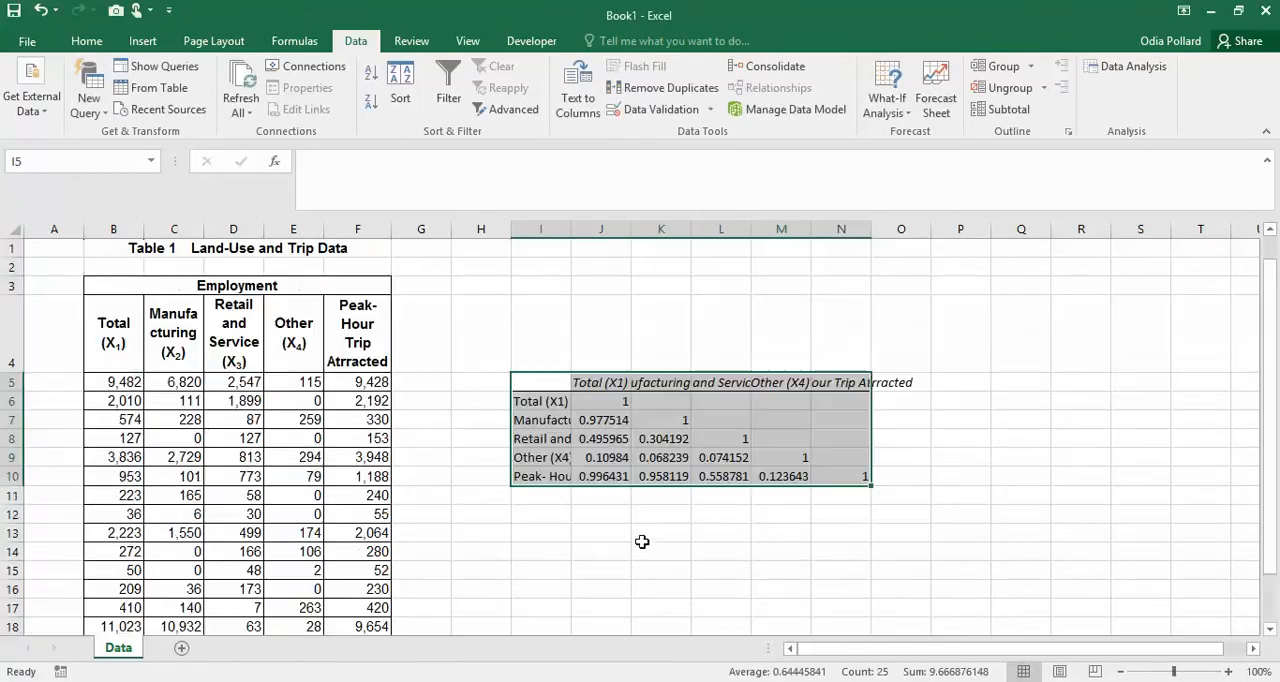
{"action": "left_click", "coordinate": [890, 532]}
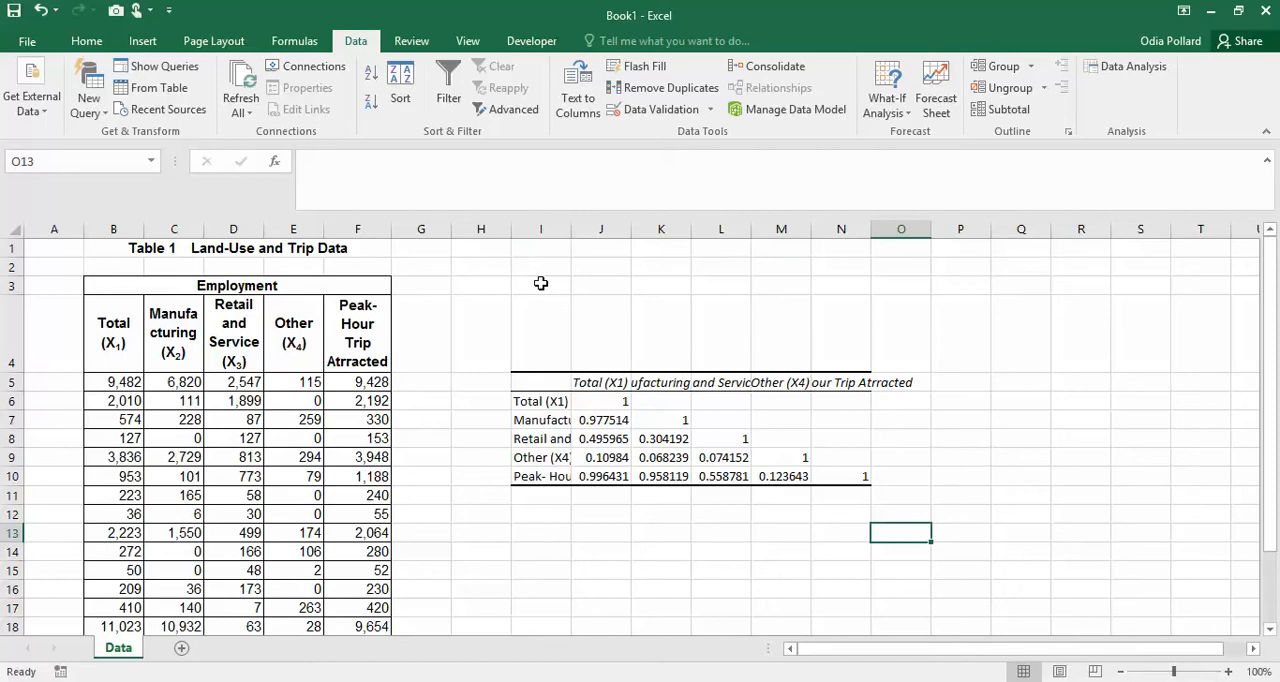
- Autofit the widths of columns I through N so the correlation matrix labels fit
{"action": "left_click_drag", "start_coordinate": [538, 230], "coordinate": [855, 245]}
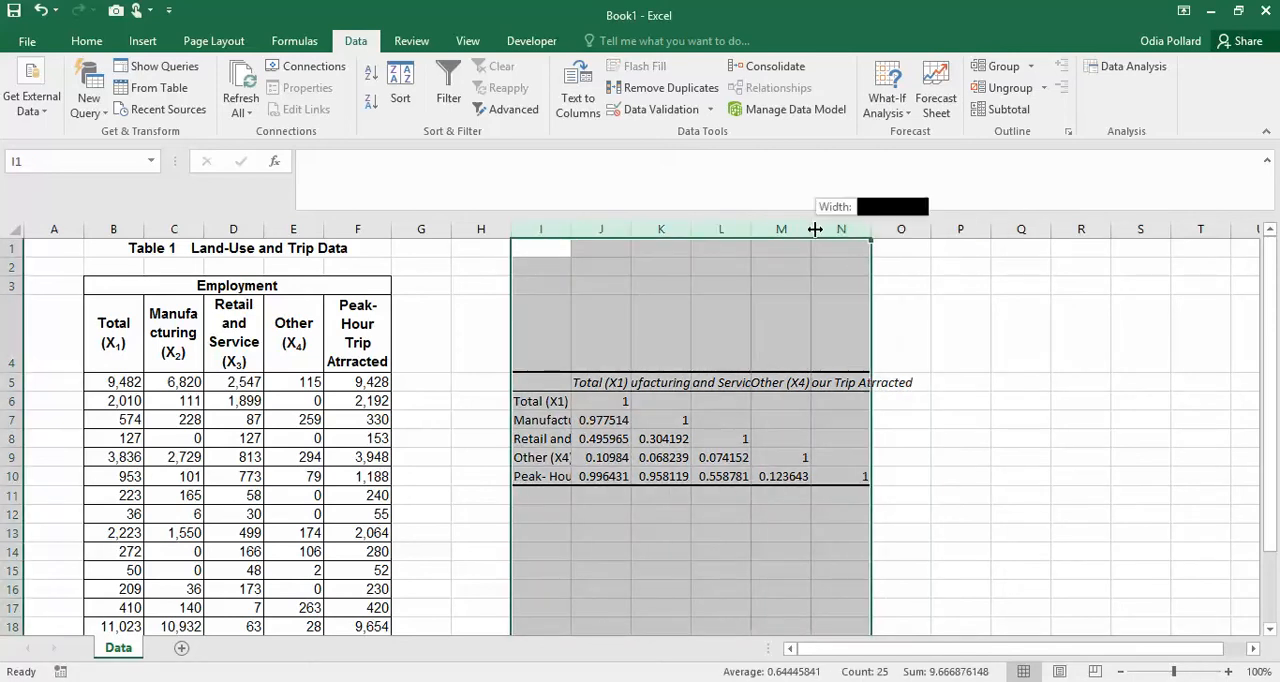
{"action": "double_click", "coordinate": [815, 230]}
{"action": "left_click_drag", "start_coordinate": [950, 650], "coordinate": [1059, 648]}
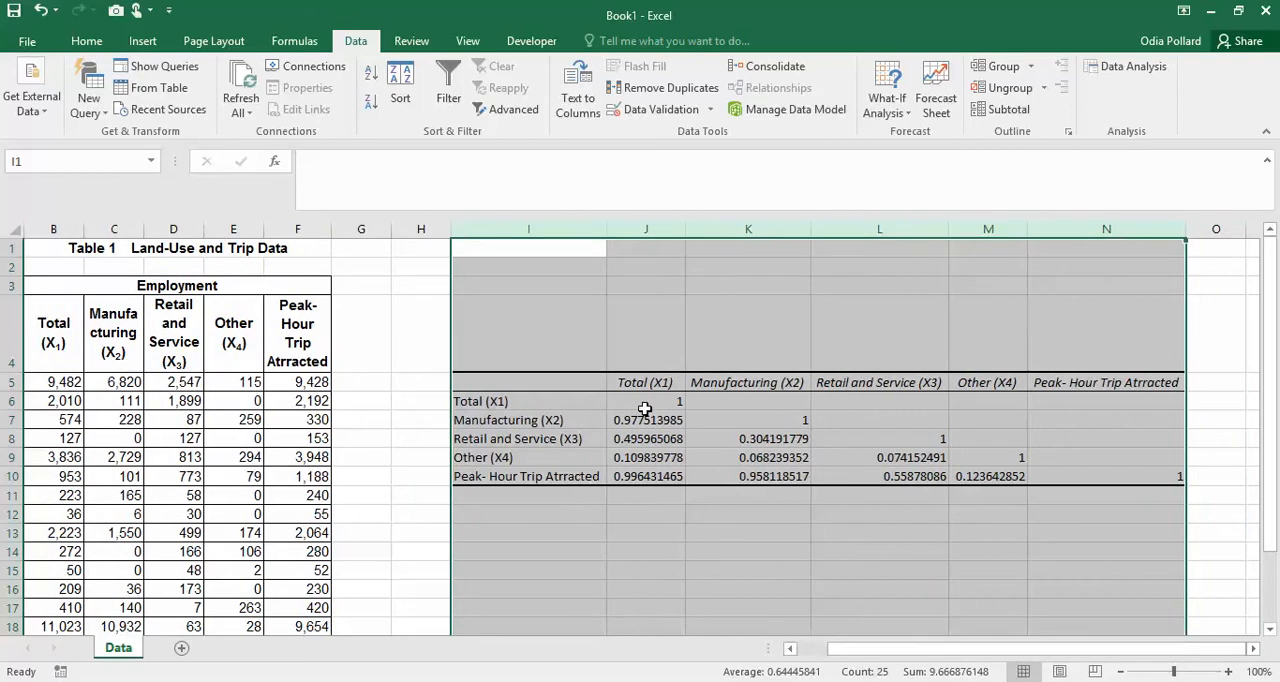
- Format the correlation coefficients in J6:M10 as Number with two decimal places
{"action": "left_click_drag", "start_coordinate": [624, 401], "coordinate": [997, 476]}
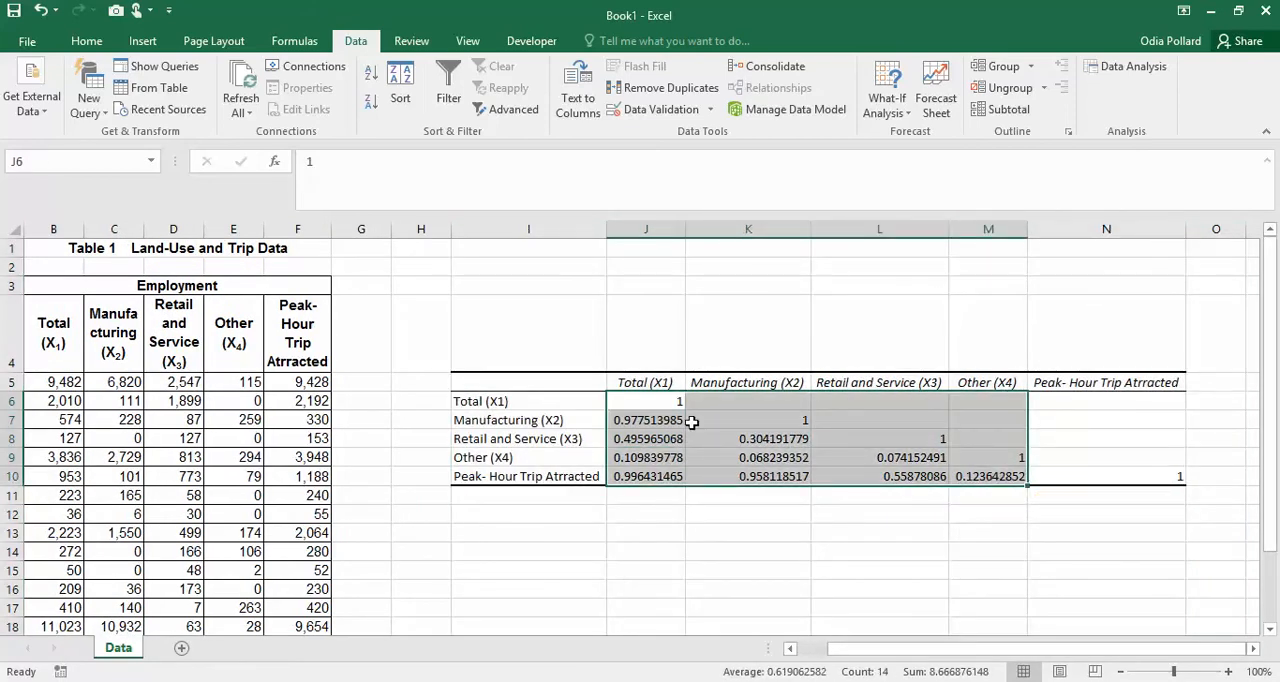
{"action": "key", "text": "ctrl+1"}
{"action": "left_click", "coordinate": [628, 281]}
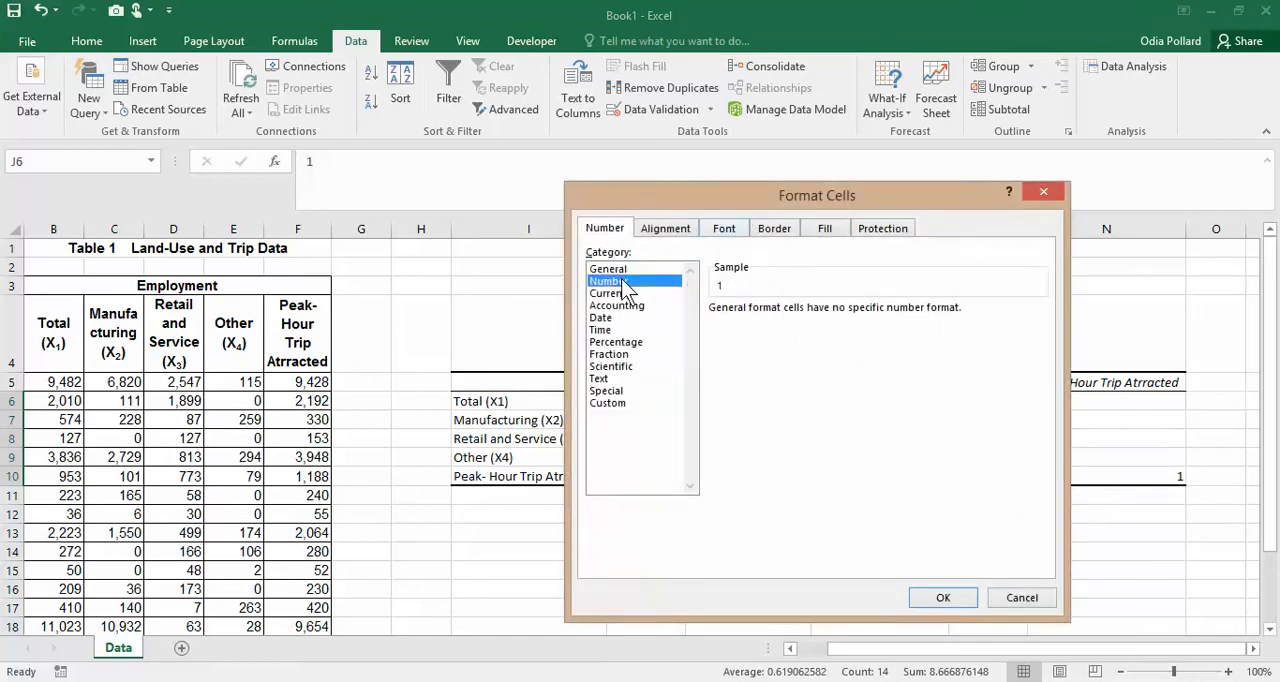
{"action": "left_click", "coordinate": [943, 598]}
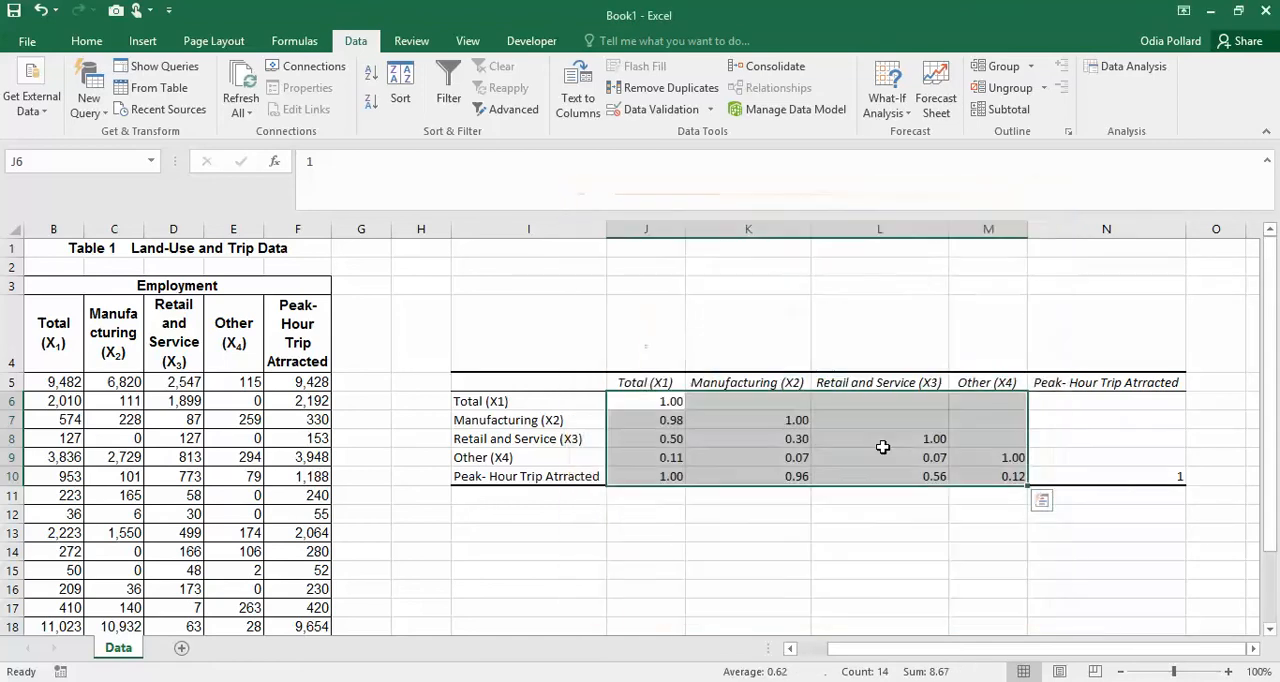
{"action": "left_click", "coordinate": [920, 538]}
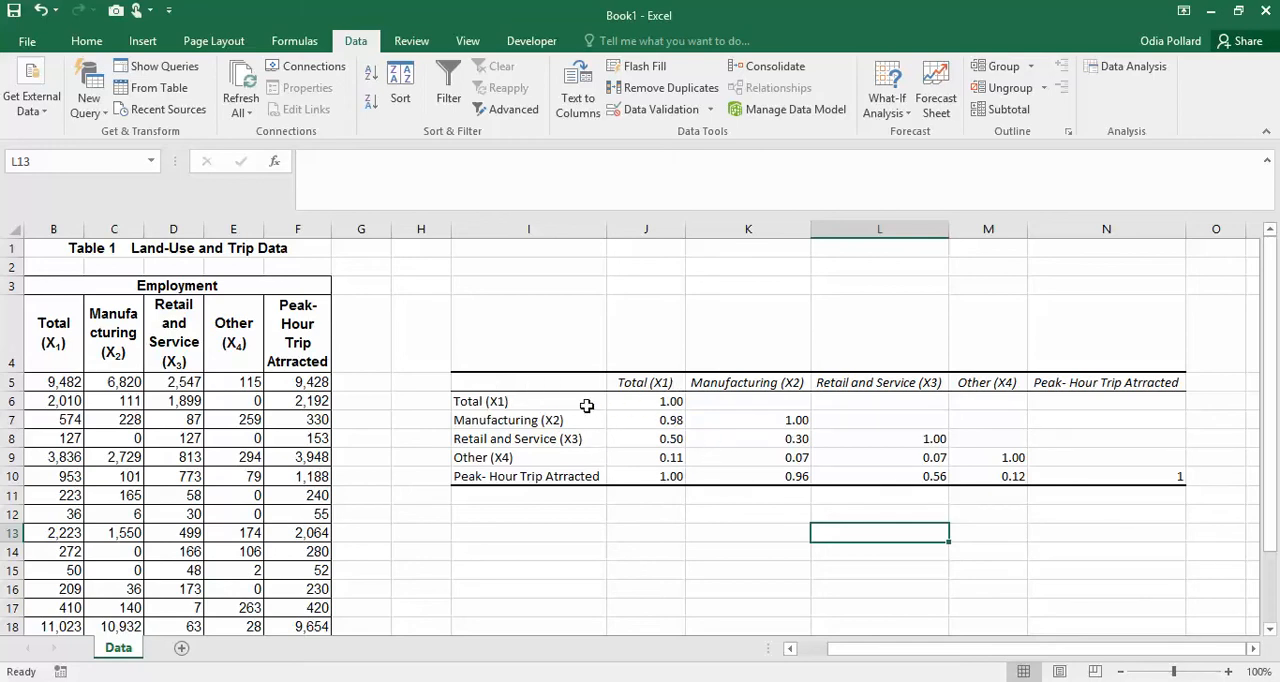
- Examine the correlation of Total (X1) with Manufacturing (X2), the other row variables, and the Peak-Hour Trip Attracted column in the source table
{"action": "left_click", "coordinate": [667, 385]}
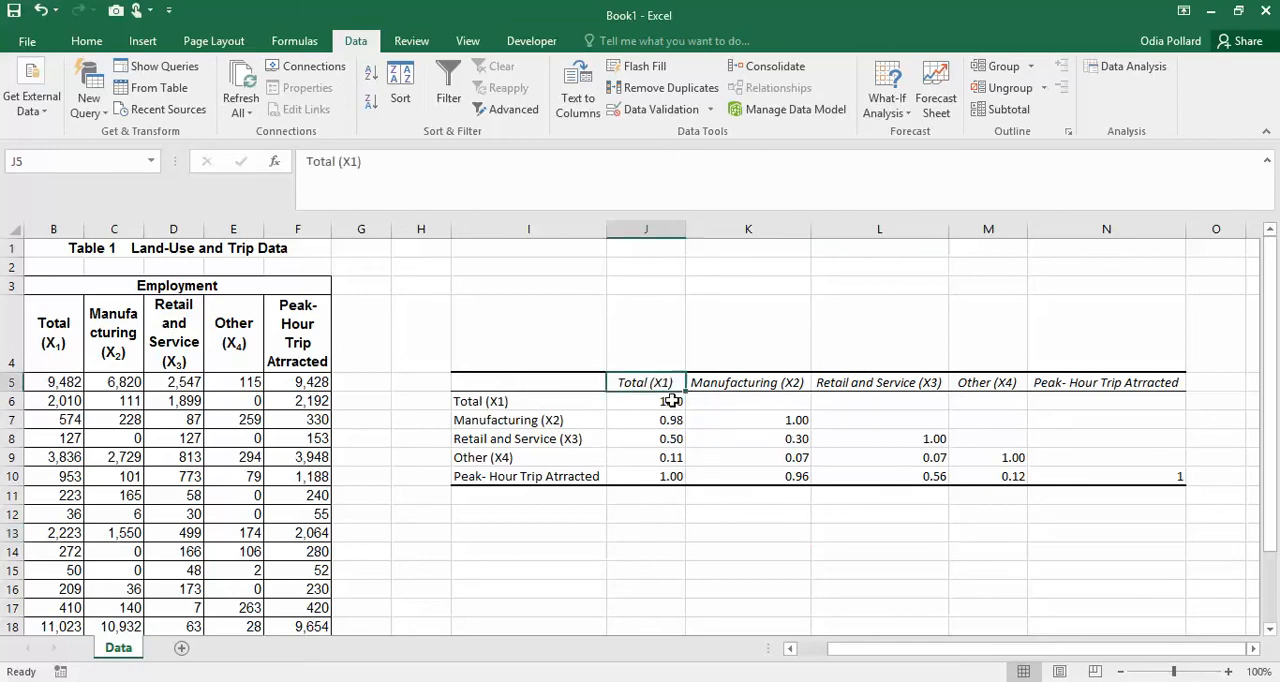
{"action": "left_click", "coordinate": [520, 422]}
{"action": "left_click", "coordinate": [665, 420]}
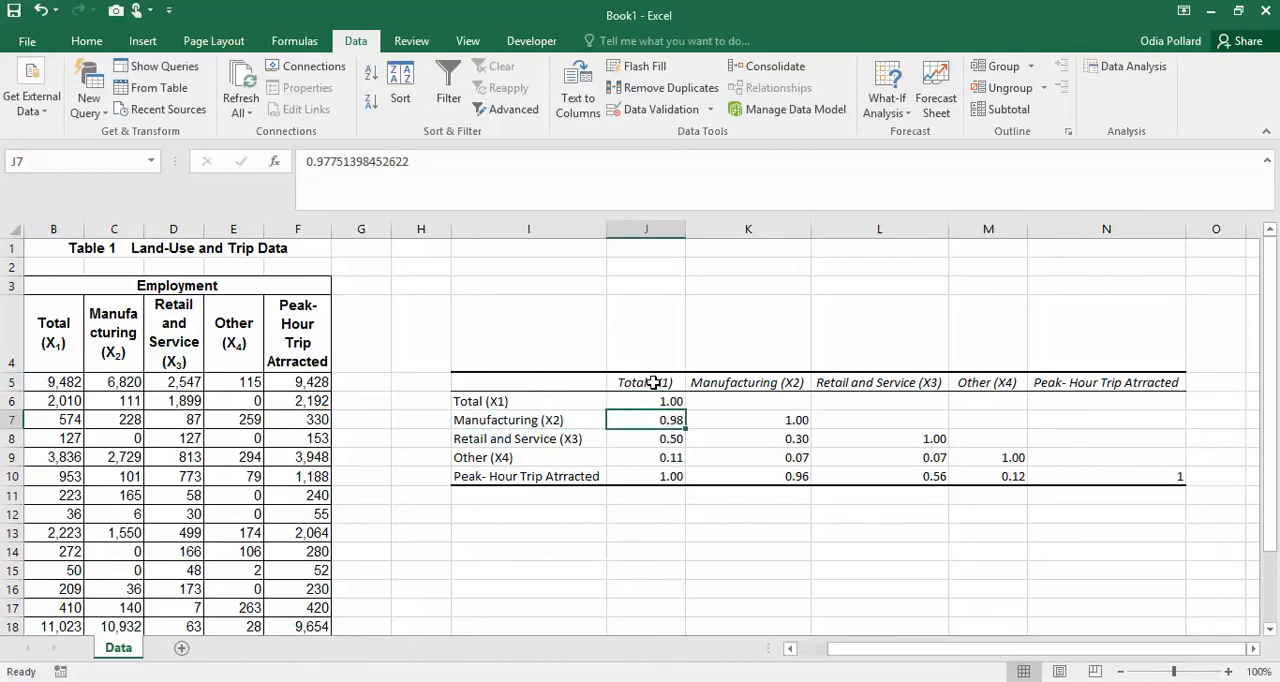
{"action": "left_click", "coordinate": [655, 383]}
{"action": "left_click", "coordinate": [668, 420]}
{"action": "left_click", "coordinate": [571, 438]}
{"action": "left_click", "coordinate": [549, 456]}
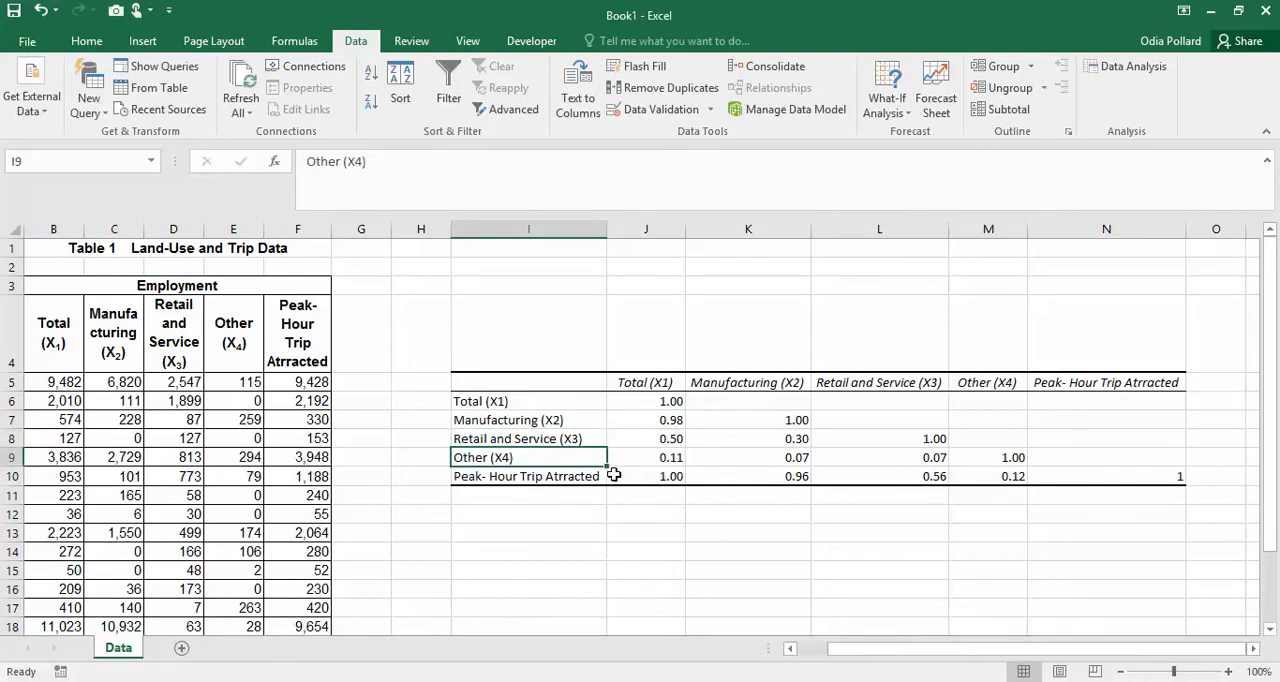
{"action": "left_click", "coordinate": [540, 477]}
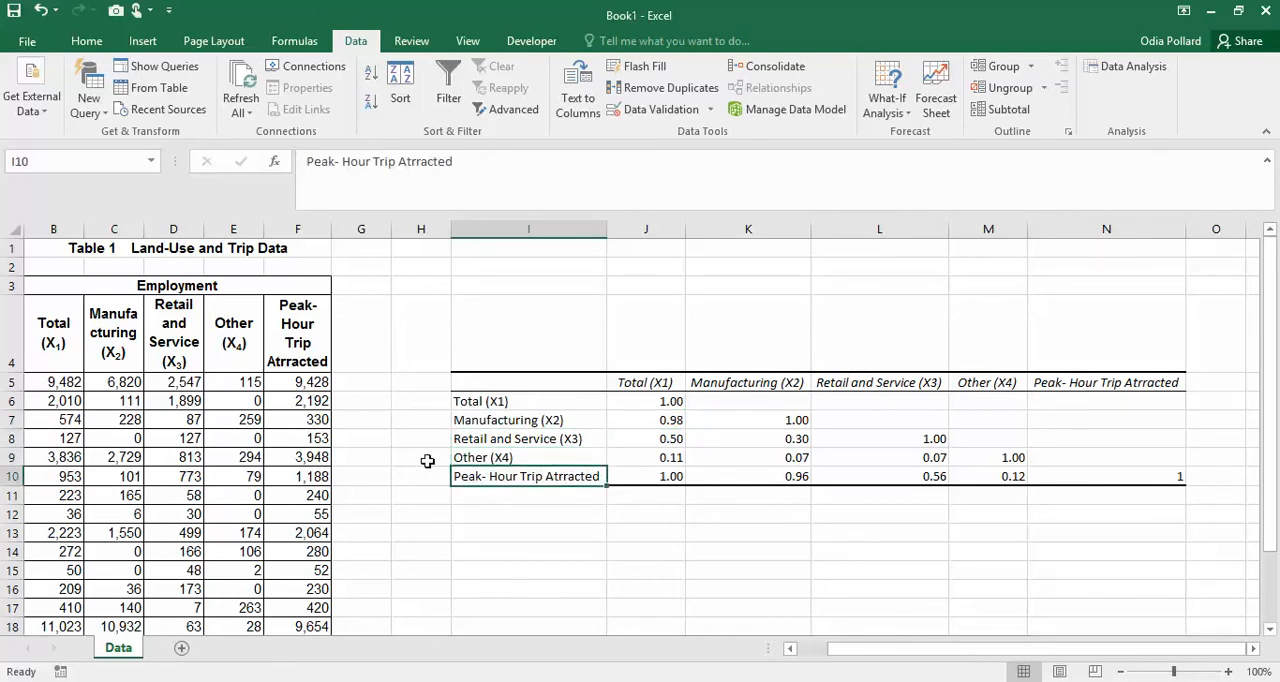
{"action": "left_click_drag", "start_coordinate": [305, 345], "coordinate": [302, 605]}
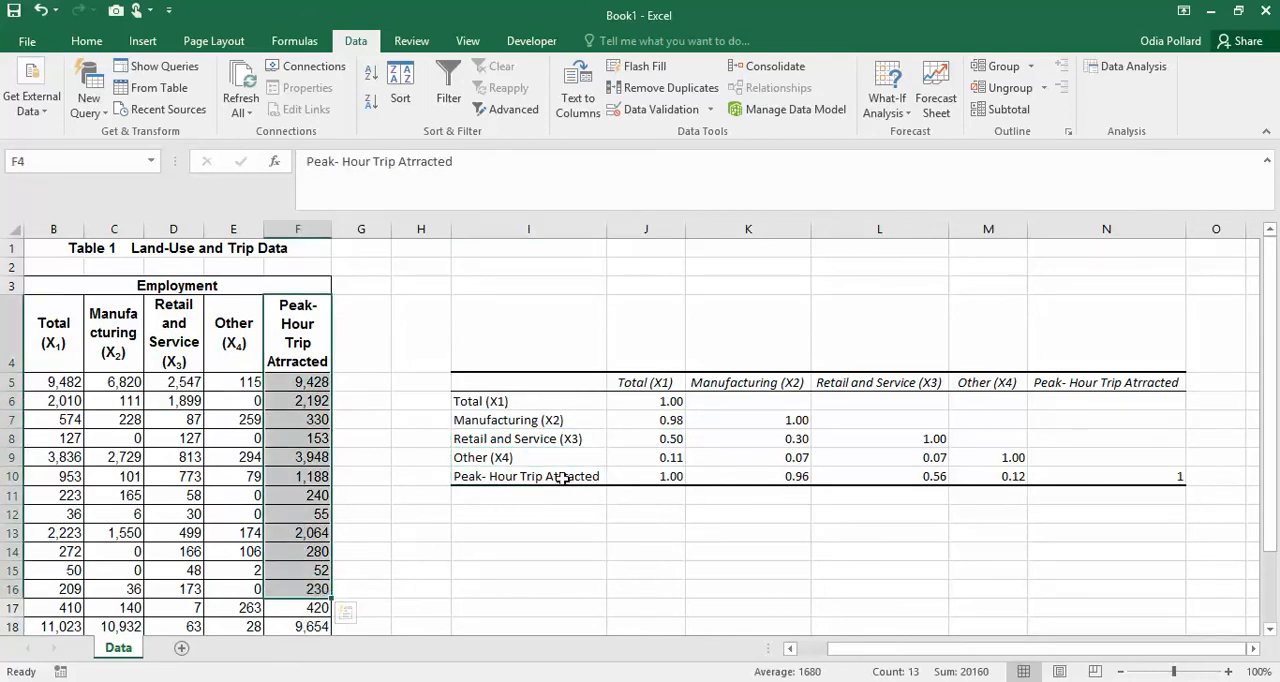
{"action": "left_click", "coordinate": [600, 476]}
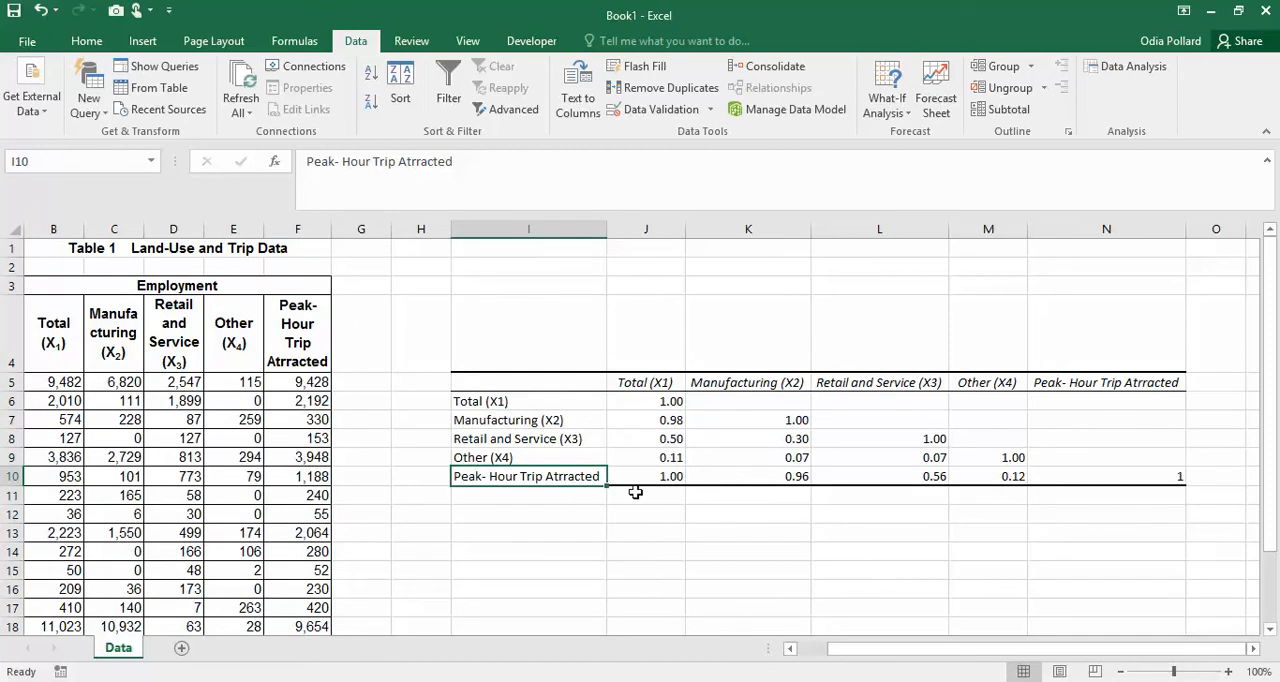
- Compare the Total (X1) coefficients for Manufacturing (X2) and Peak-Hour Trip Attracted in the correlation matrix
{"action": "left_click", "coordinate": [652, 386]}
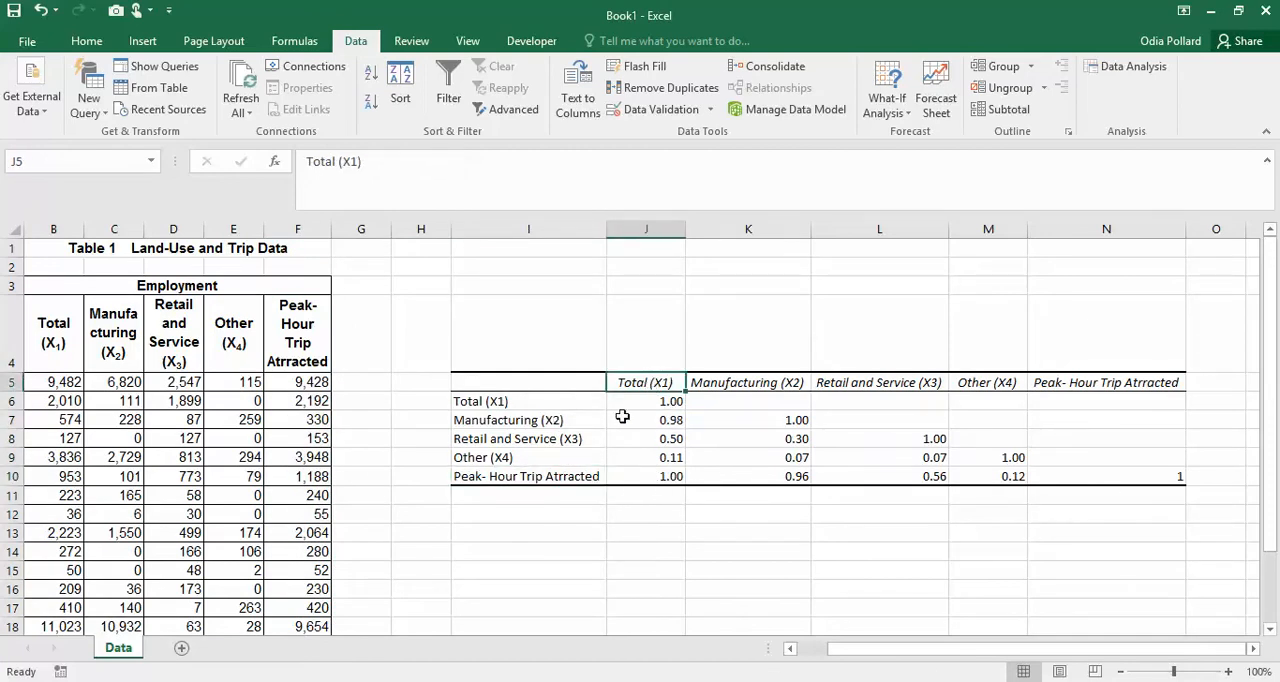
{"action": "left_click", "coordinate": [560, 422]}
{"action": "left_click", "coordinate": [652, 420]}
{"action": "left_click", "coordinate": [563, 420]}
{"action": "left_click", "coordinate": [655, 420]}
{"action": "left_click", "coordinate": [568, 477]}
{"action": "left_click", "coordinate": [668, 476]}
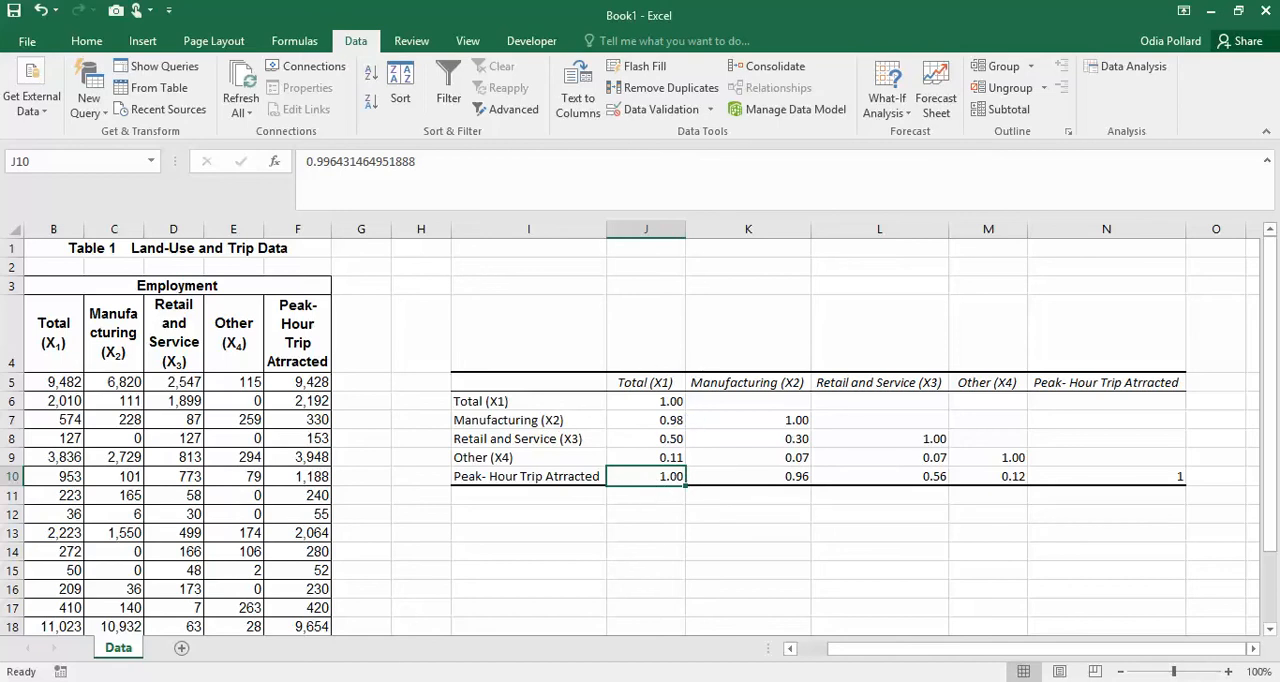
- Switch to the Nitro Pro PDF to review the Multiple Linear Regression equation, and return to the Book1 workbook in Excel
{"action": "left_click", "coordinate": [384, 610]}
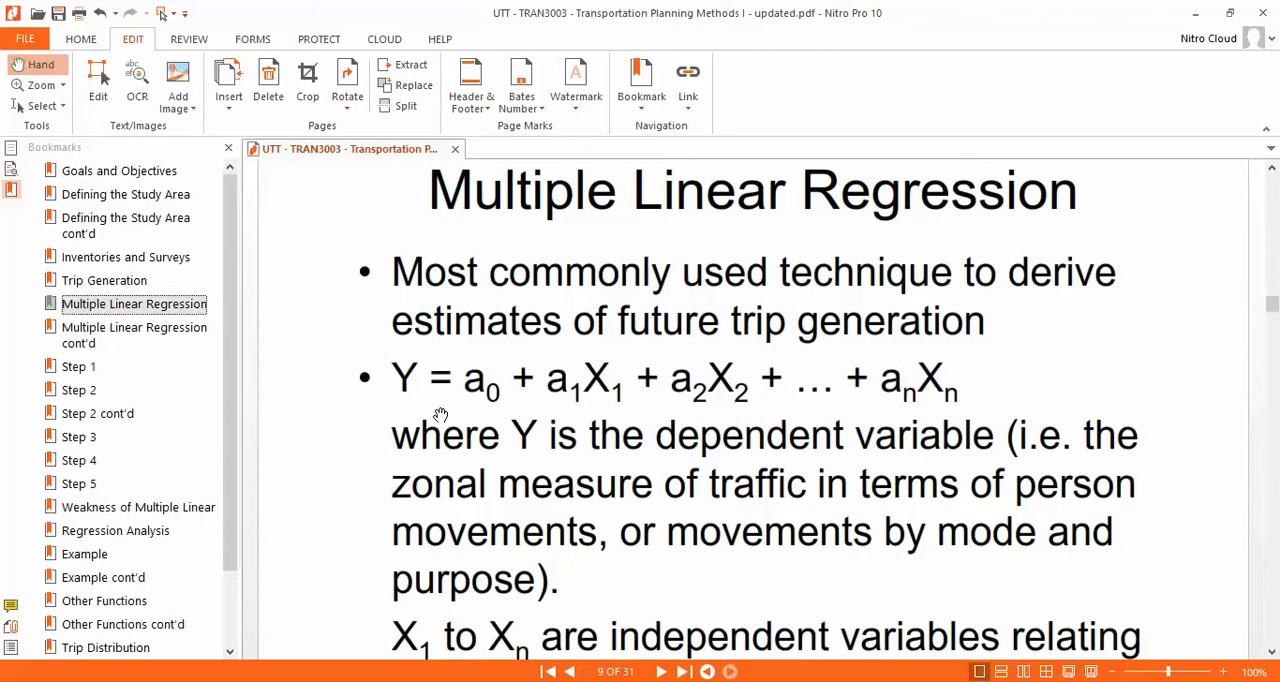
{"action": "mouse_move", "coordinate": [258, 678]}
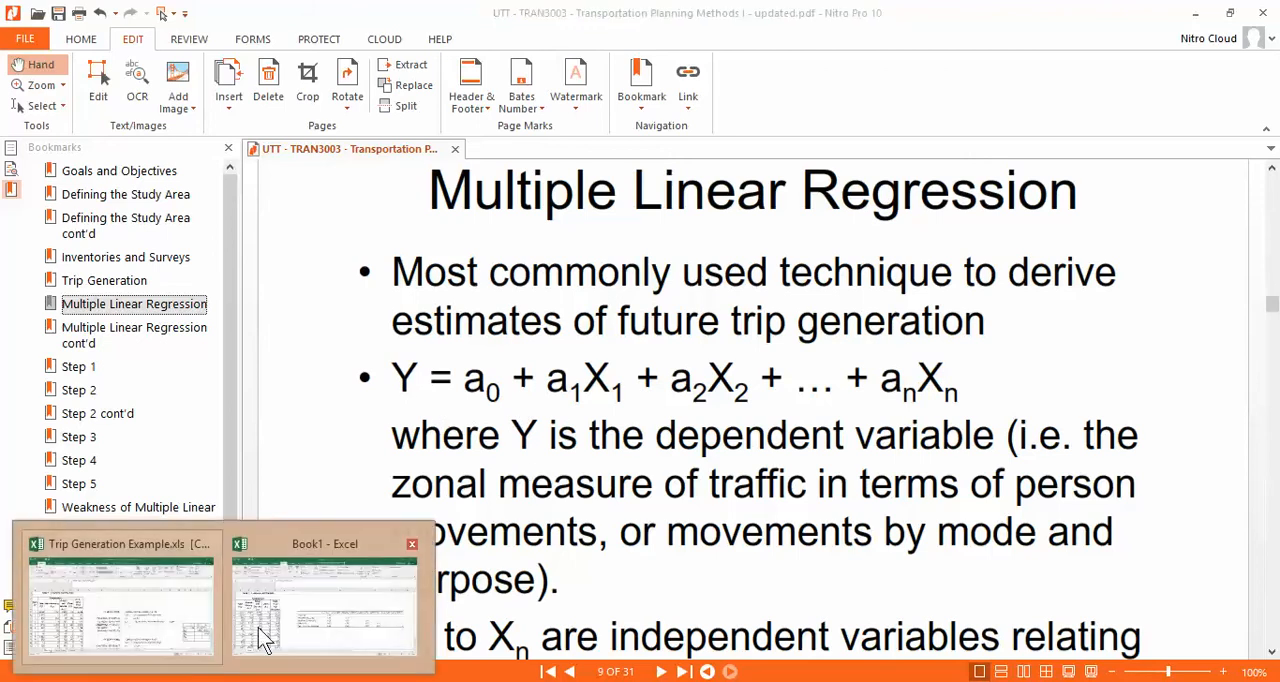
{"action": "left_click", "coordinate": [262, 628]}
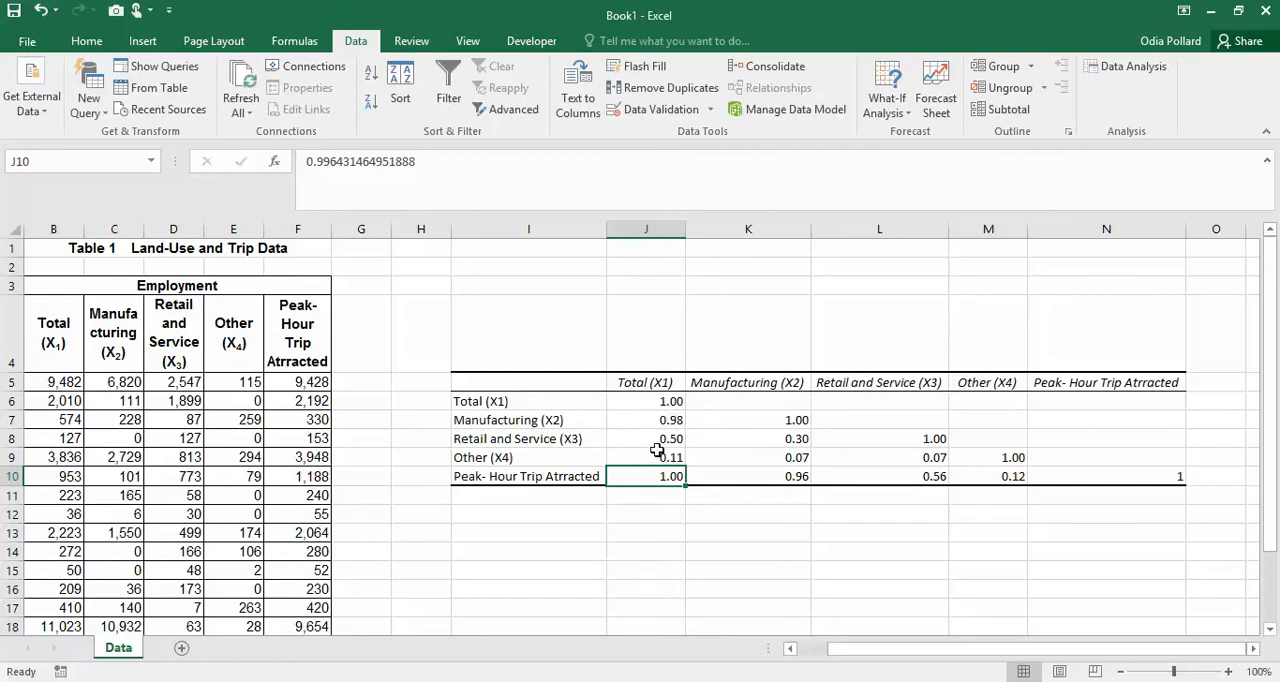
- Consult the Multiple Linear Regression slide in Nitro Pro again and switch back to the Book1 workbook in Excel
{"action": "key", "text": "alt+Tab"}
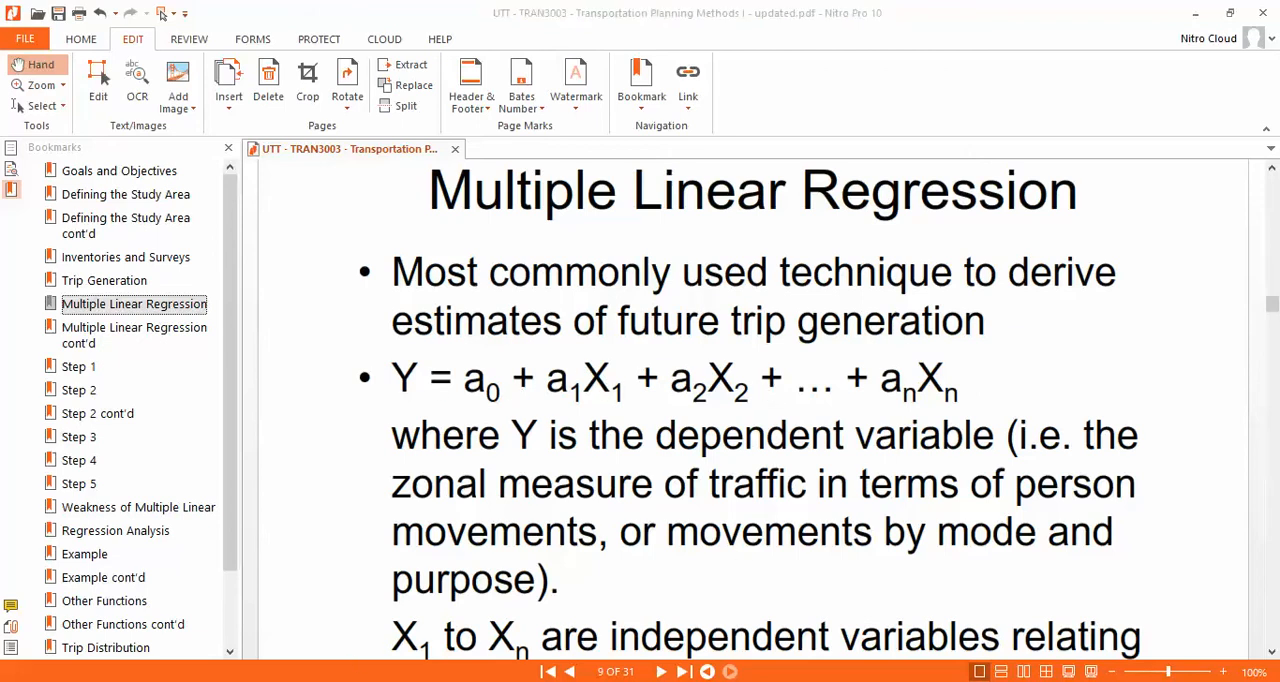
{"action": "mouse_move", "coordinate": [209, 660]}
{"action": "left_click", "coordinate": [277, 629]}
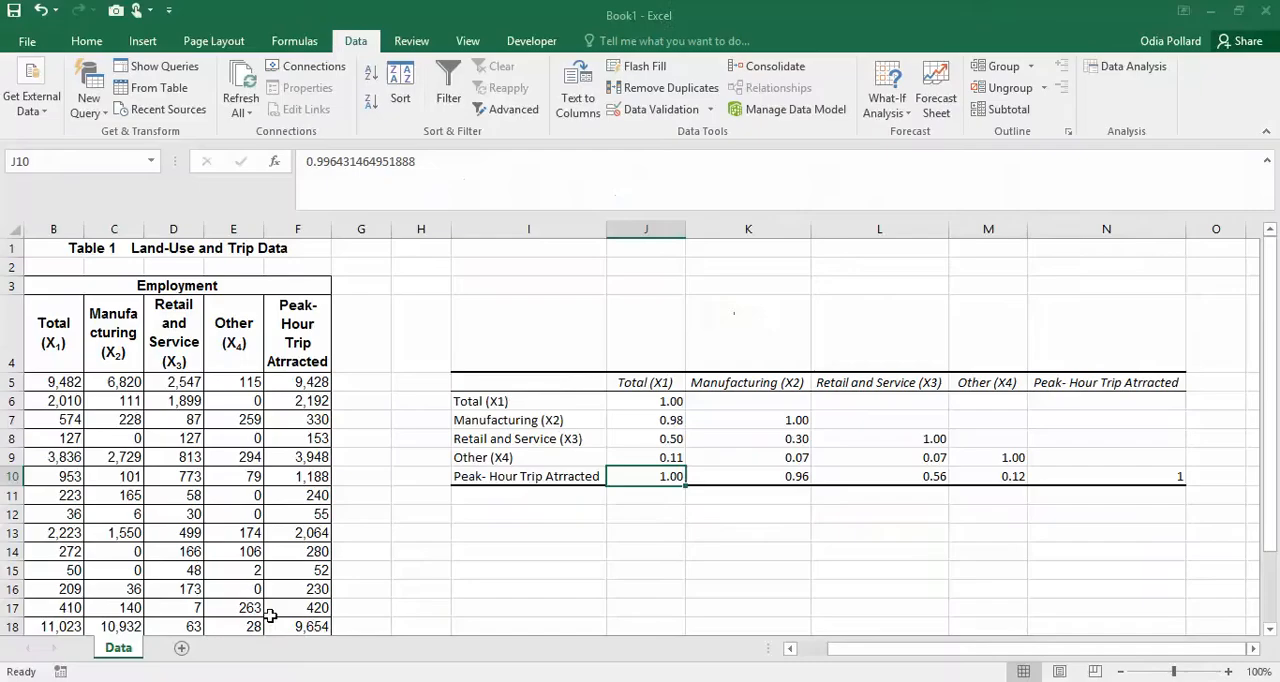
- Compare the correlations of Manufacturing (X2) and Total (X1) with Peak-Hour Trip Attracted in the correlation matrix
{"action": "left_click", "coordinate": [787, 386]}
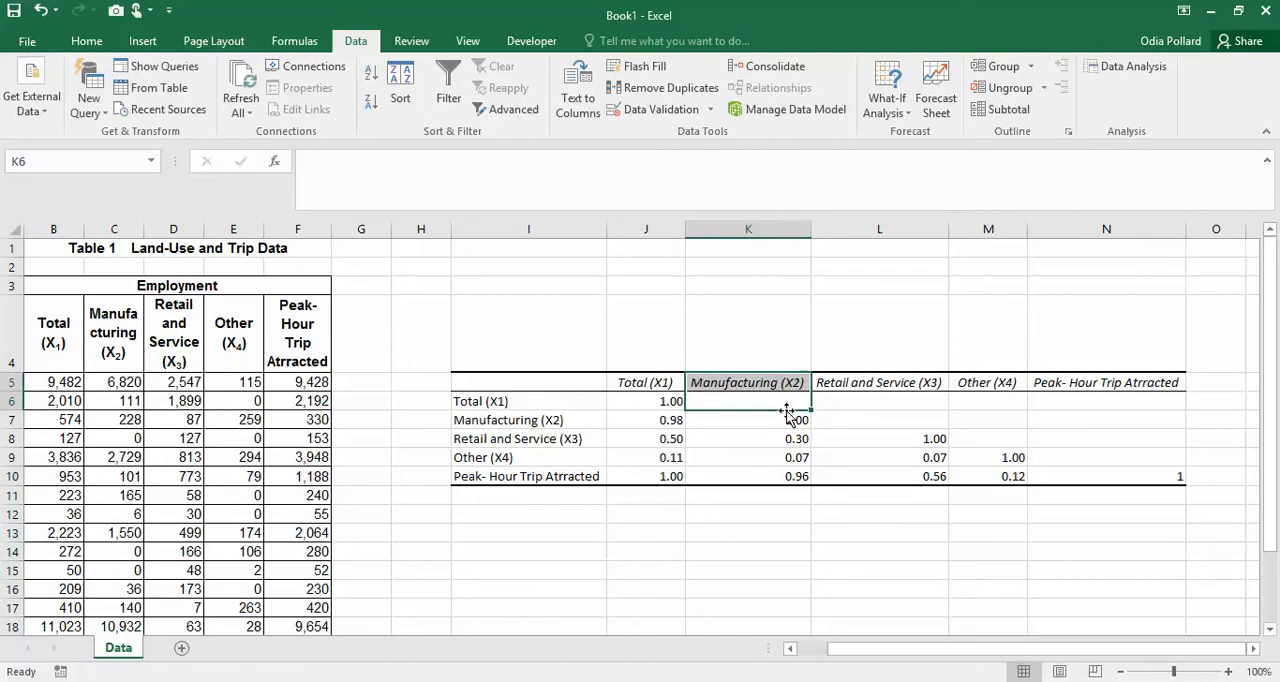
{"action": "left_click", "coordinate": [791, 478]}
{"action": "left_click", "coordinate": [786, 385]}
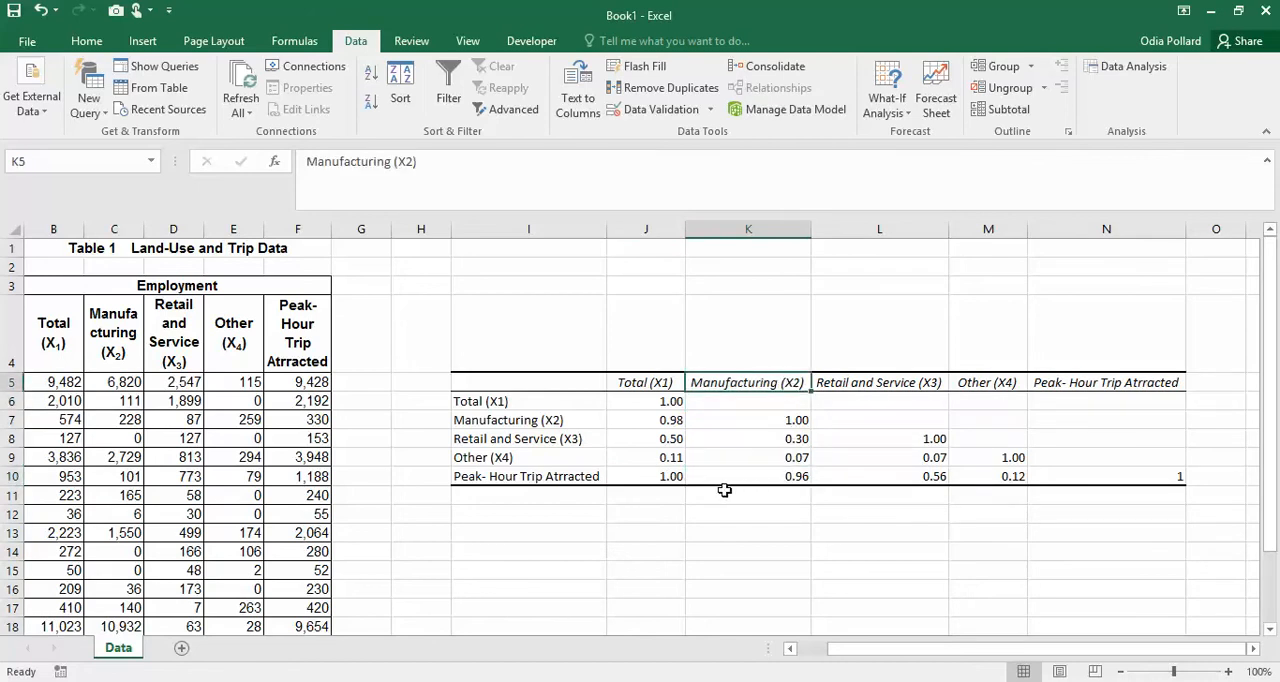
{"action": "left_click", "coordinate": [655, 339]}
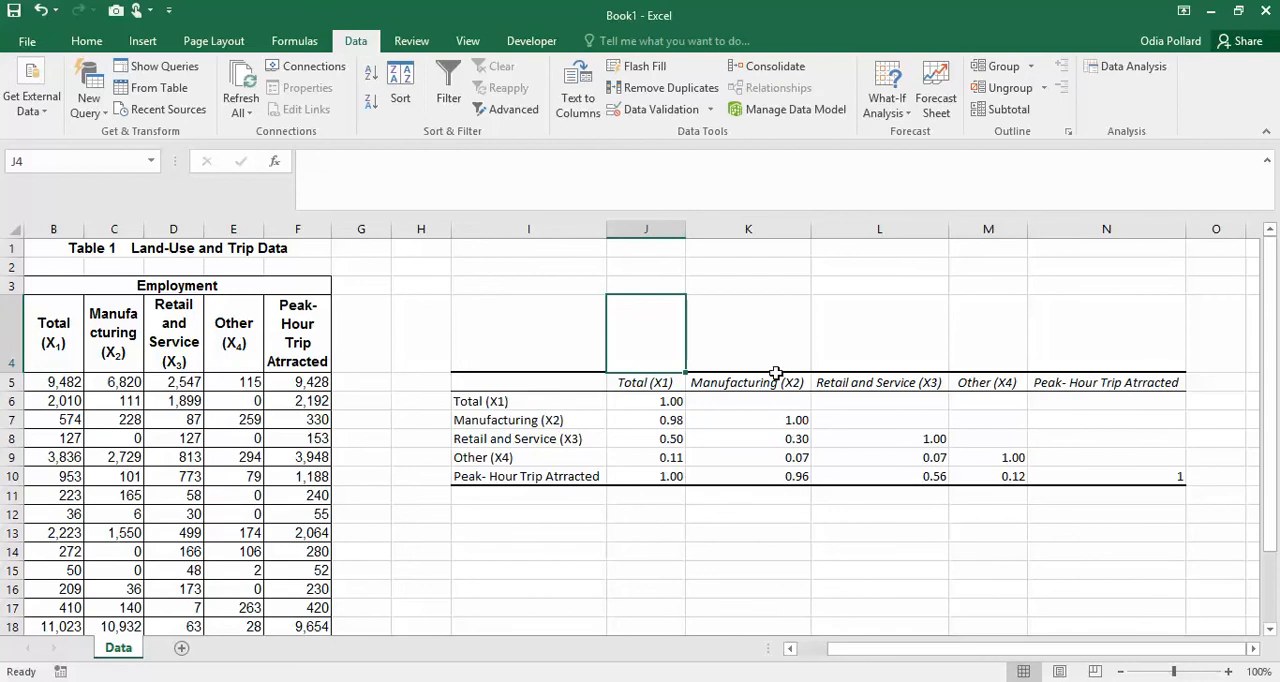
{"action": "left_click", "coordinate": [797, 478]}
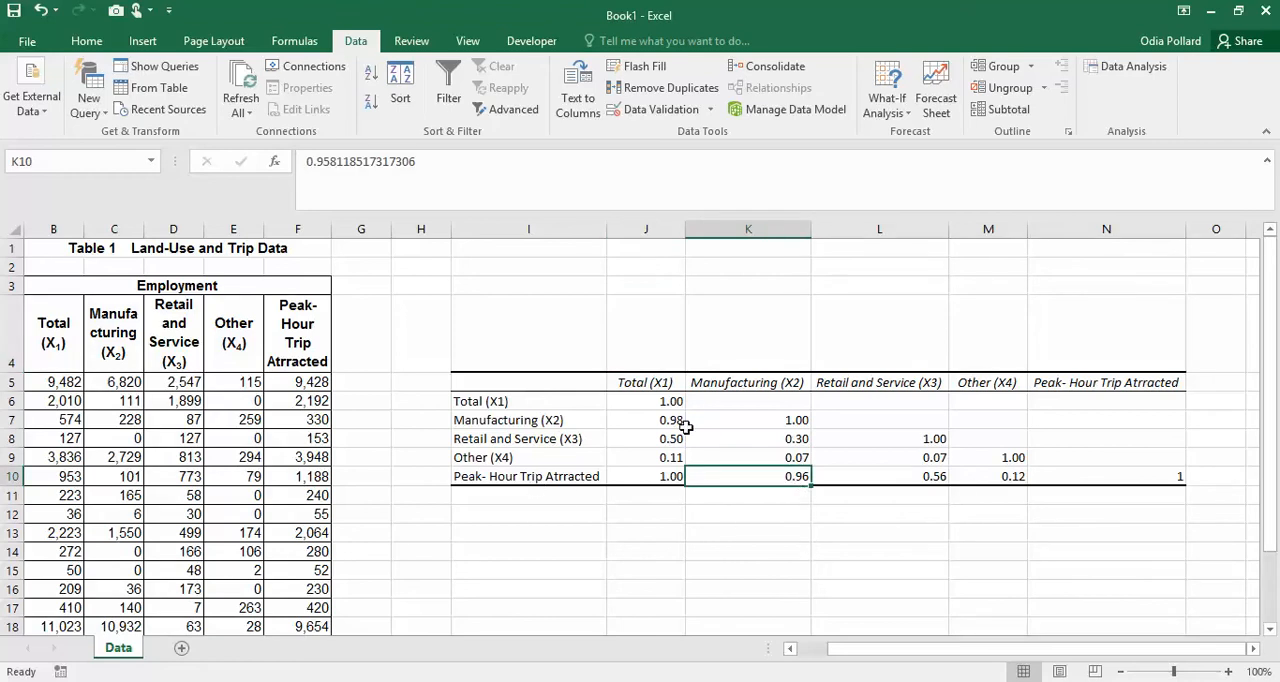
{"action": "left_click", "coordinate": [678, 477]}
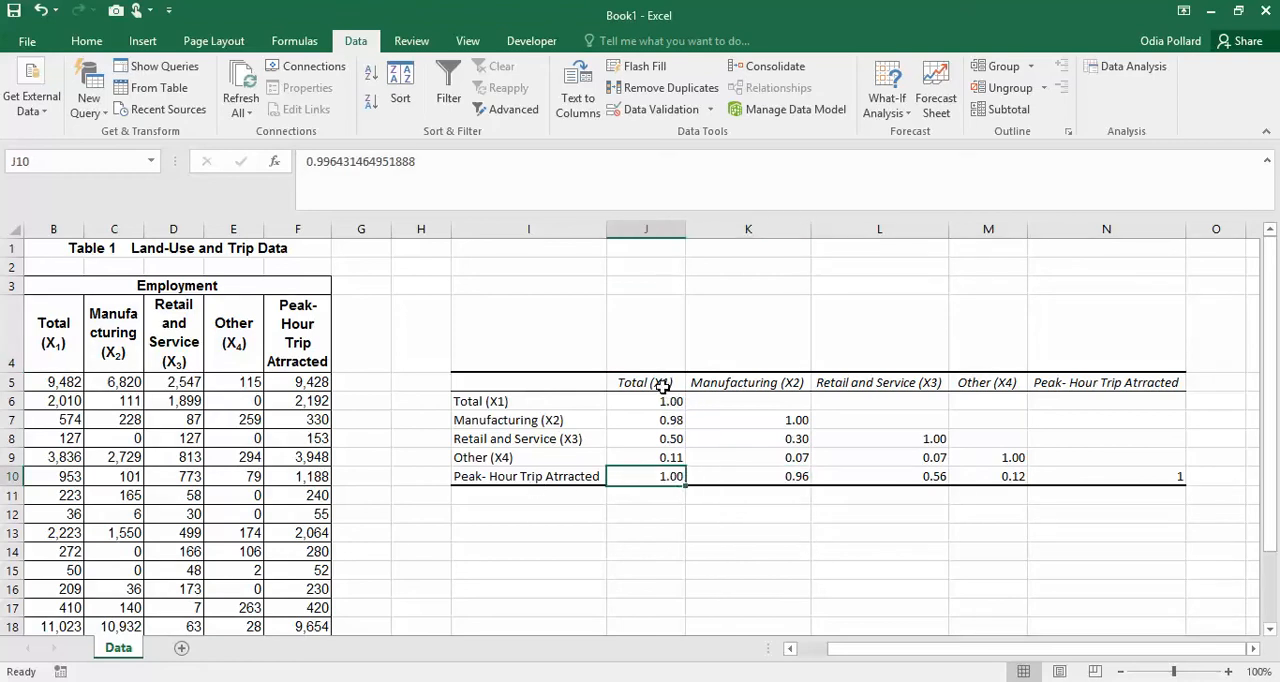
{"action": "left_click", "coordinate": [769, 474]}
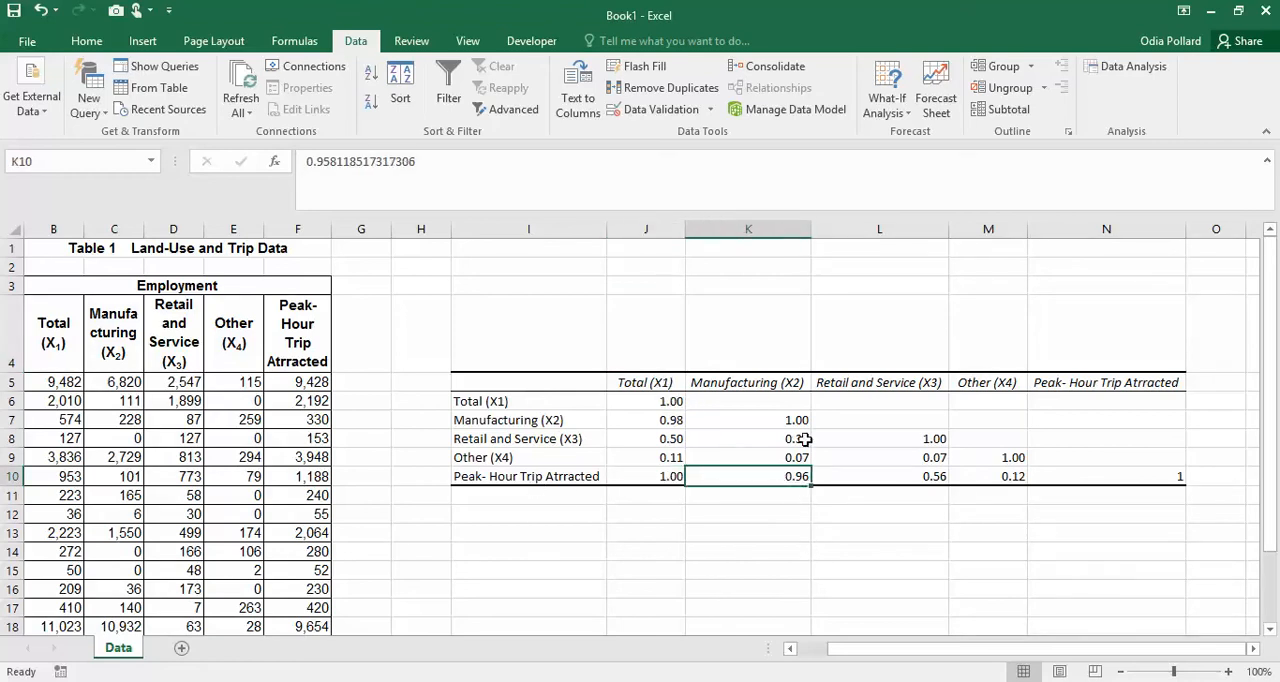
- Examine the Retail and Service (X3) correlations with Other (X4) and Peak-Hour Trip Attracted in the matrix
{"action": "left_click", "coordinate": [888, 388]}
{"action": "left_click_drag", "start_coordinate": [931, 439], "coordinate": [930, 460]}
{"action": "left_click", "coordinate": [930, 458]}
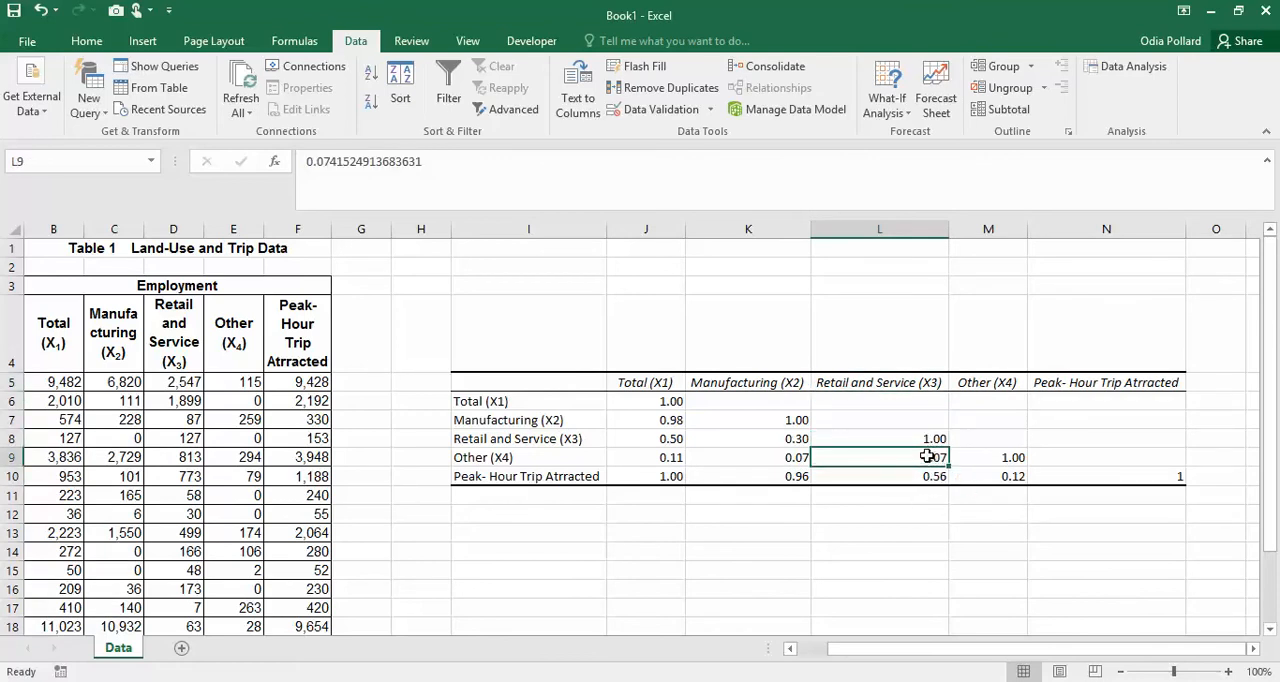
{"action": "left_click", "coordinate": [510, 461]}
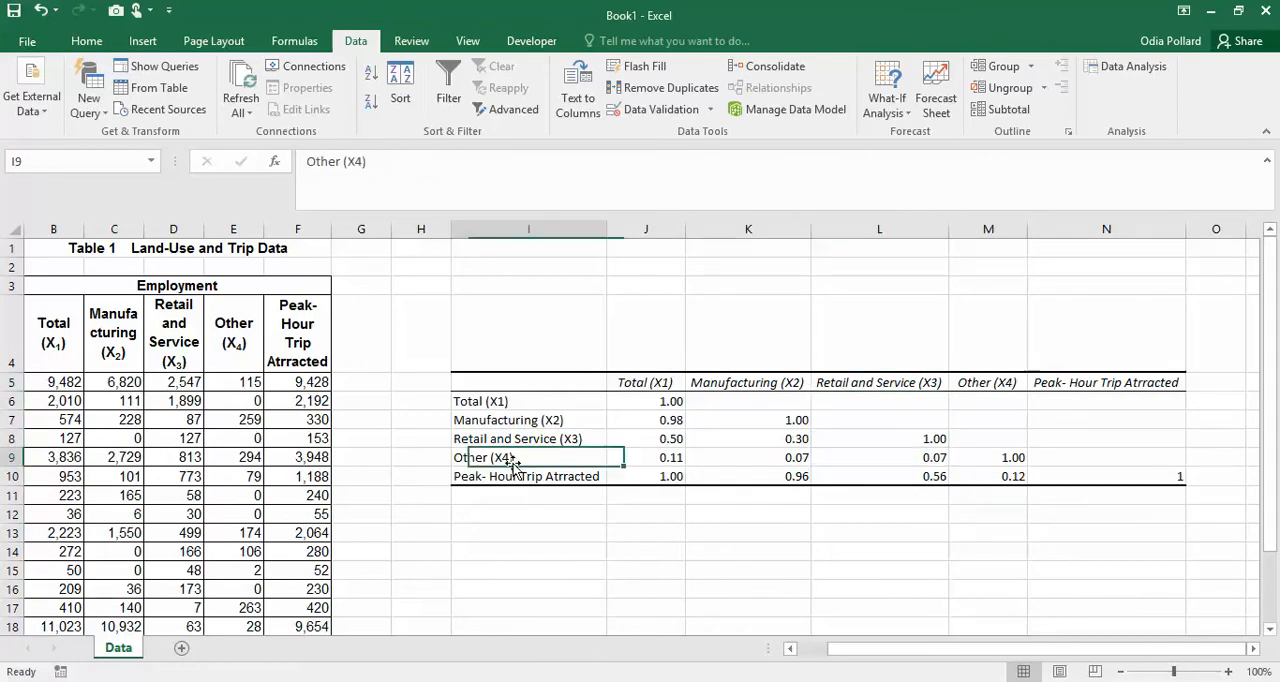
{"action": "left_click", "coordinate": [944, 457]}
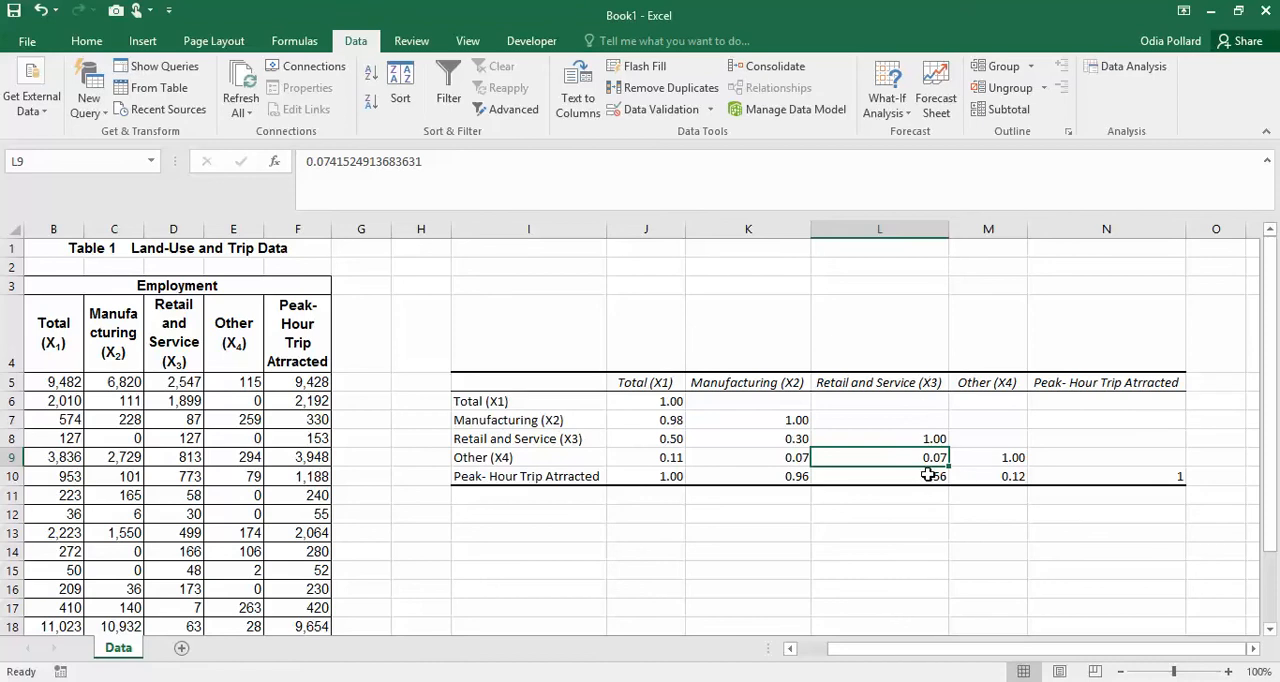
{"action": "left_click", "coordinate": [940, 476]}
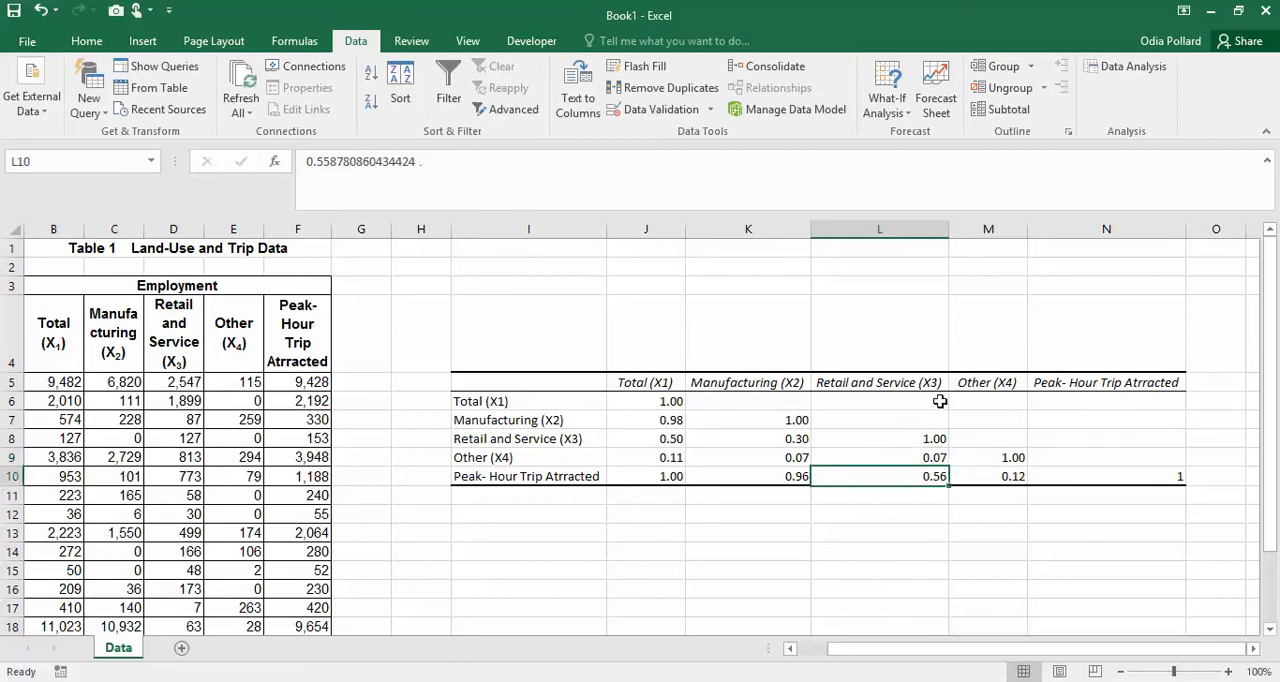
{"action": "left_click", "coordinate": [570, 474]}
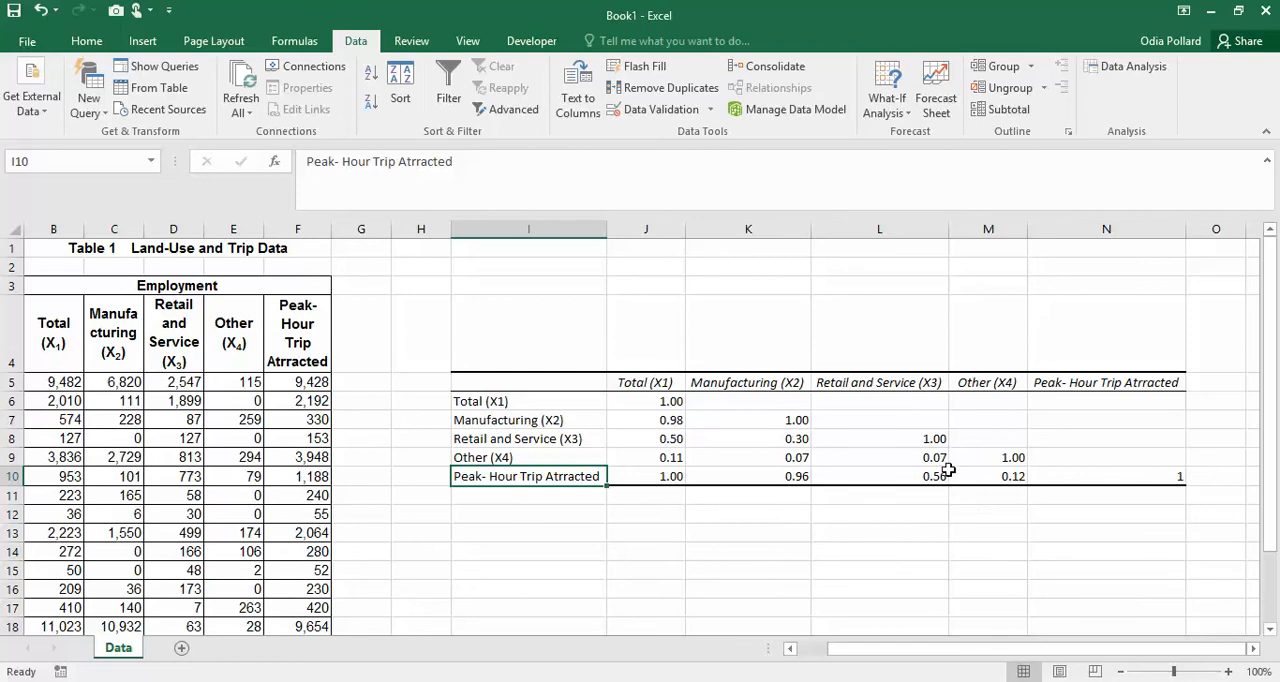
- Review the Retail and Service (X3) and Other (X4) columns and the full correlation matrix in I5:N10
{"action": "left_click_drag", "start_coordinate": [912, 387], "coordinate": [915, 398]}
{"action": "left_click_drag", "start_coordinate": [1020, 388], "coordinate": [1017, 440]}
{"action": "left_click", "coordinate": [940, 515]}
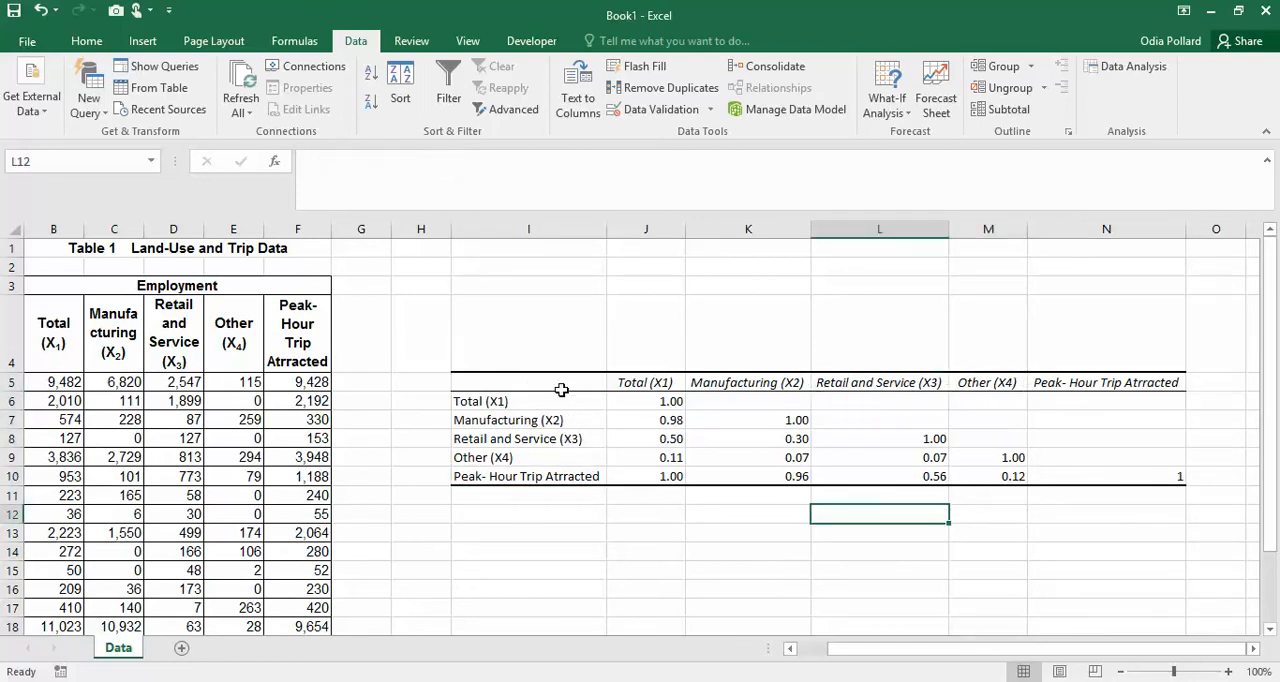
{"action": "left_click_drag", "start_coordinate": [486, 388], "coordinate": [1134, 473]}
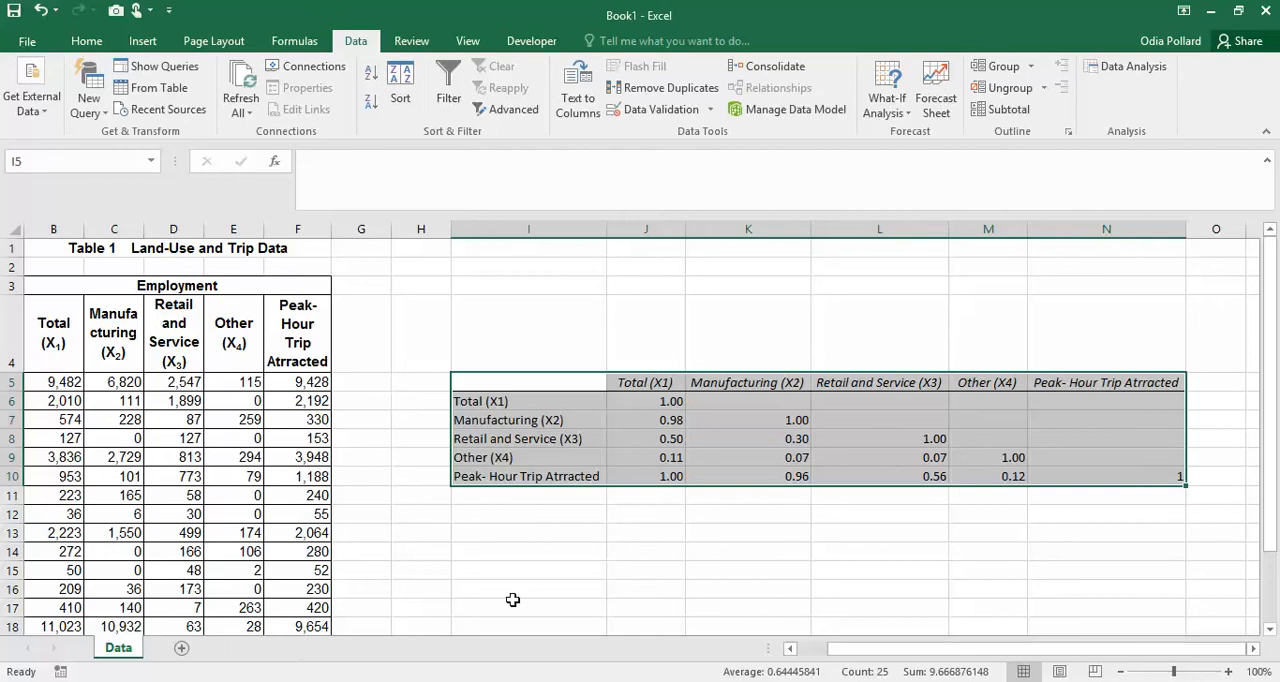
{"action": "left_click", "coordinate": [676, 530]}
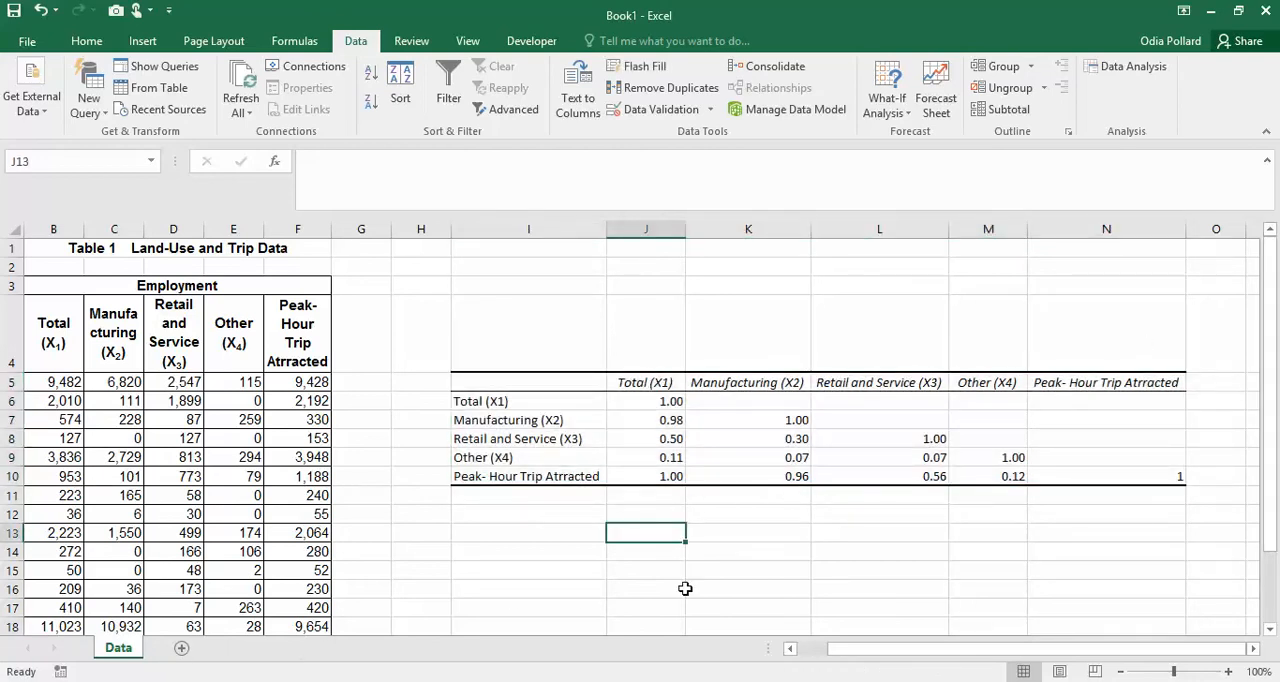
- Start a Regression analysis with F4:F20 as the input Y range and B4:B20 as the input X range
{"action": "left_click_drag", "start_coordinate": [894, 649], "coordinate": [855, 647]}
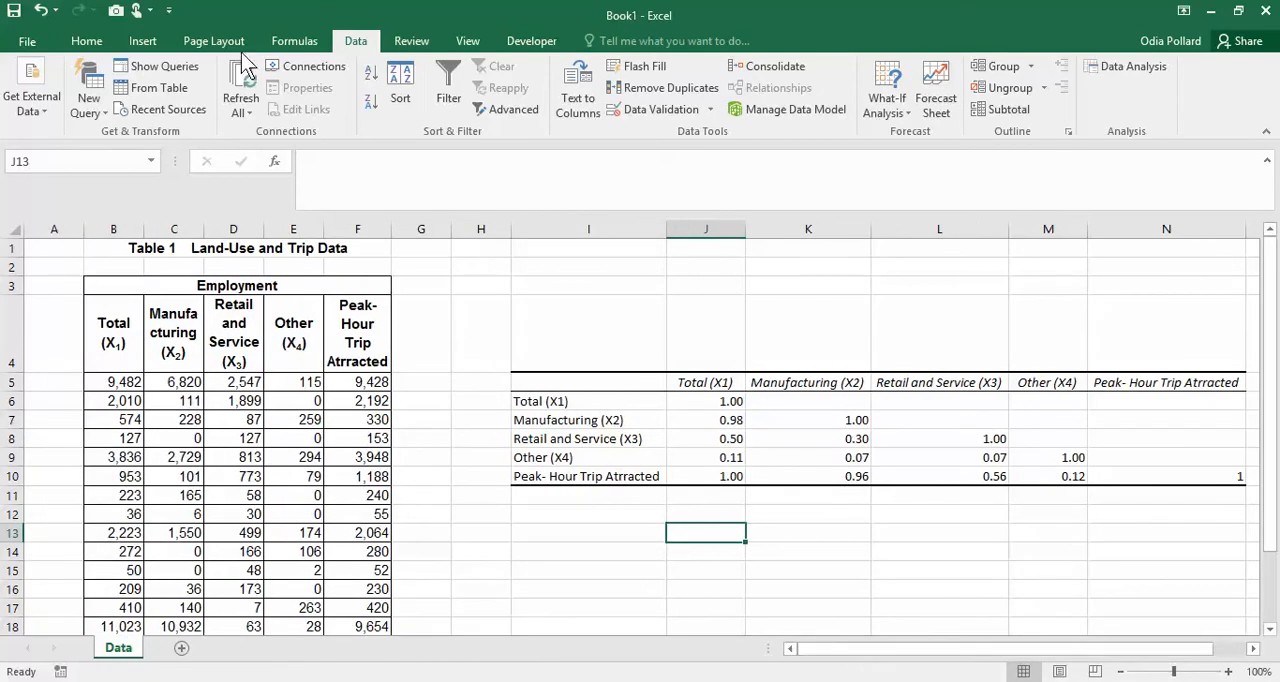
{"action": "left_click", "coordinate": [1110, 70]}
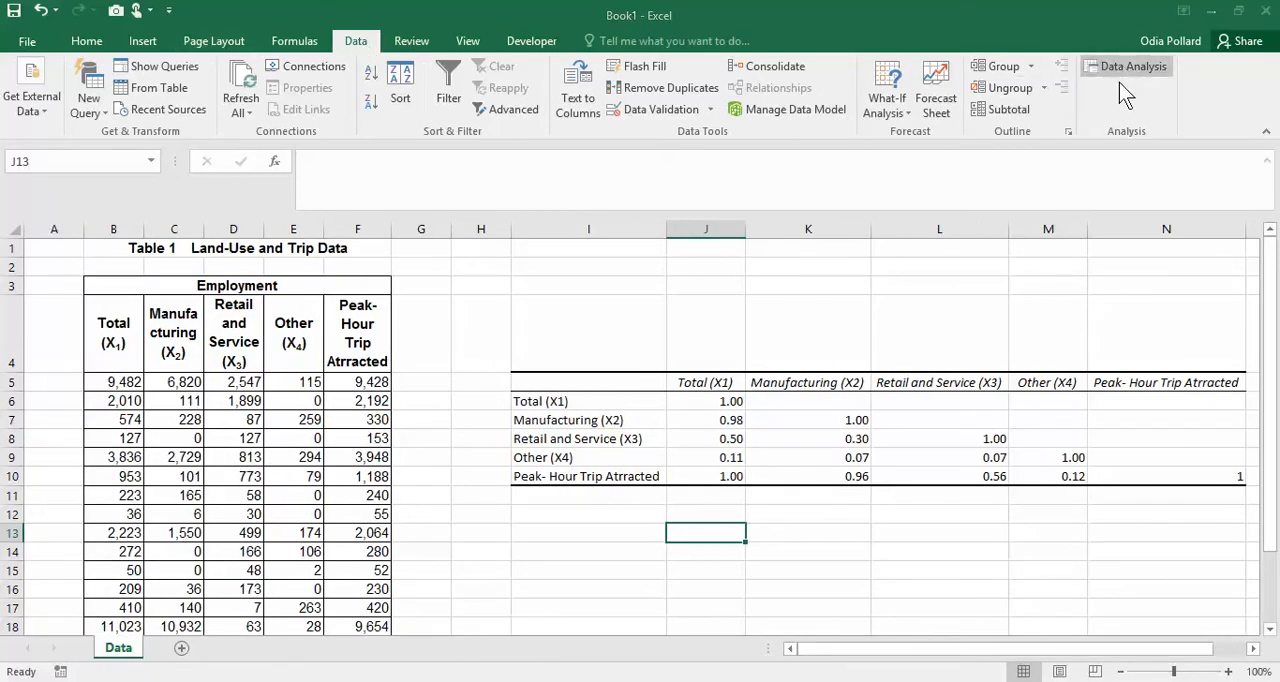
{"action": "left_click_drag", "start_coordinate": [900, 405], "coordinate": [904, 449]}
{"action": "left_click", "coordinate": [668, 413]}
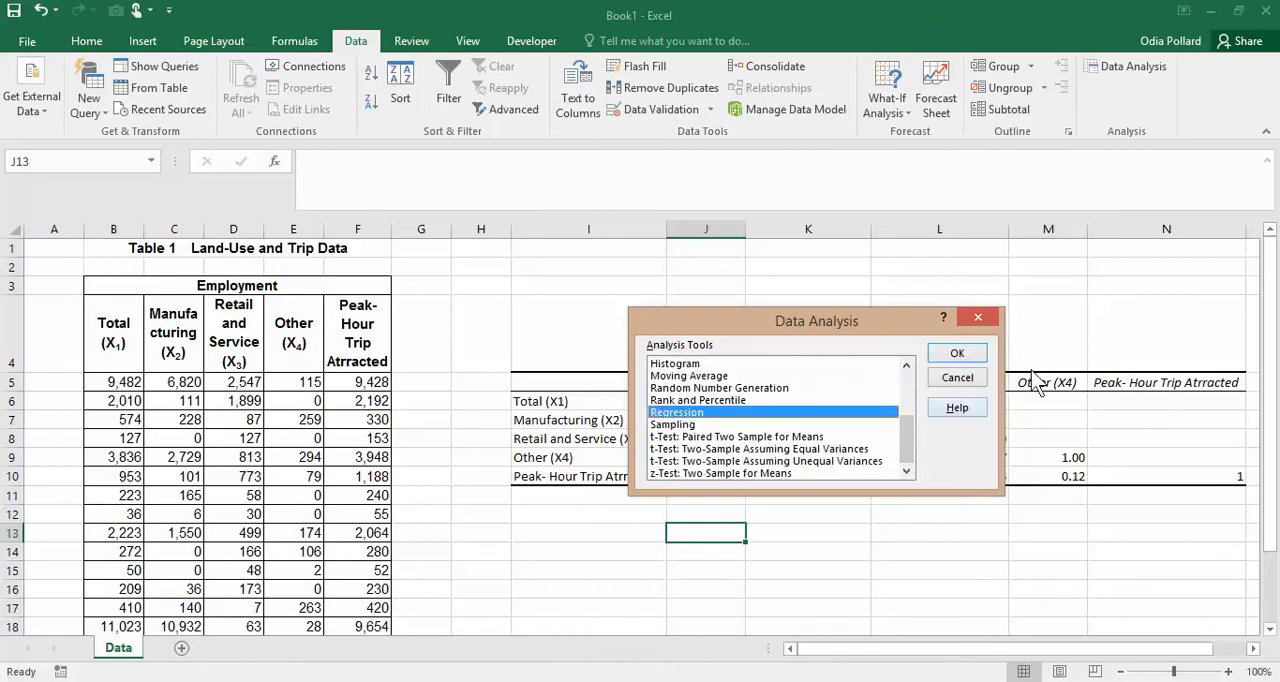
{"action": "left_click", "coordinate": [957, 353]}
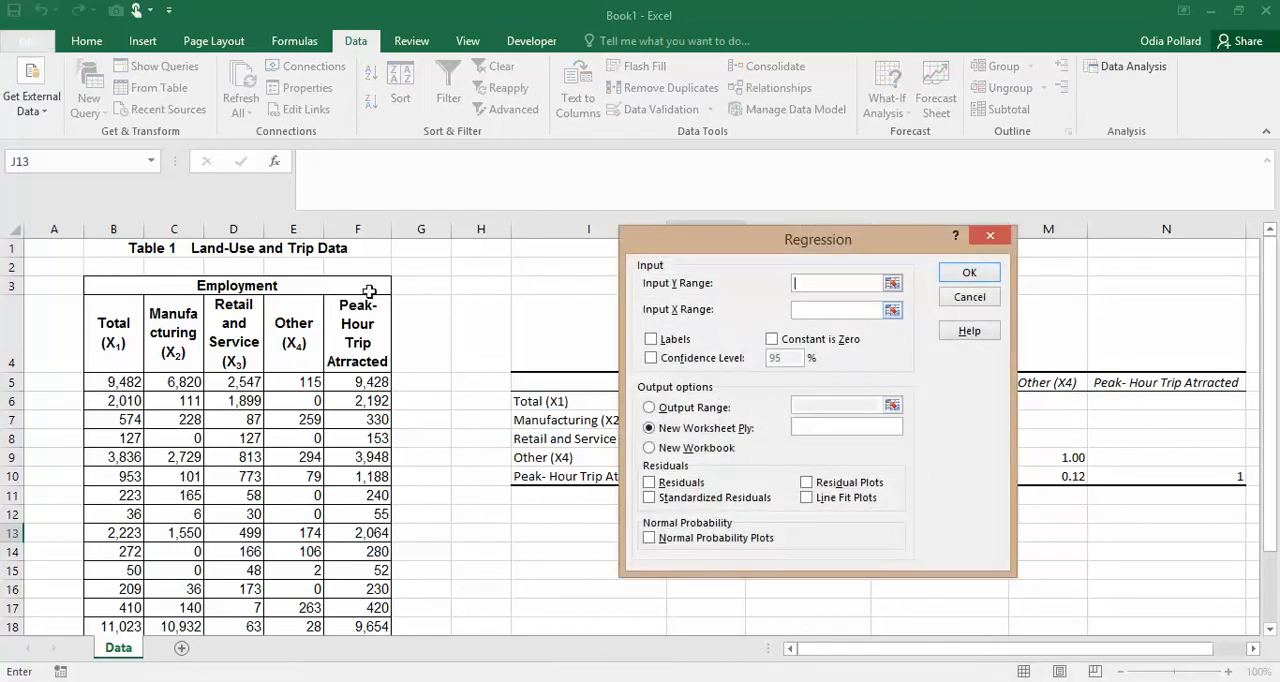
{"action": "left_click_drag", "start_coordinate": [349, 328], "coordinate": [370, 606]}
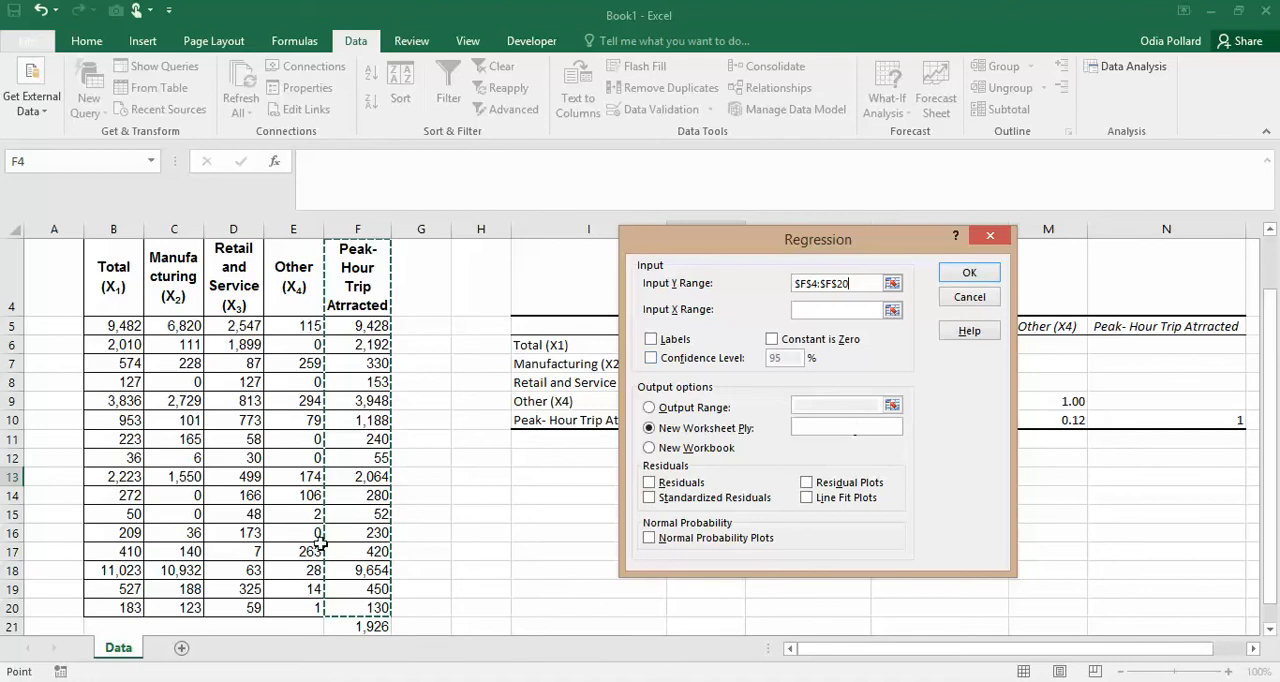
{"action": "left_click", "coordinate": [845, 310]}
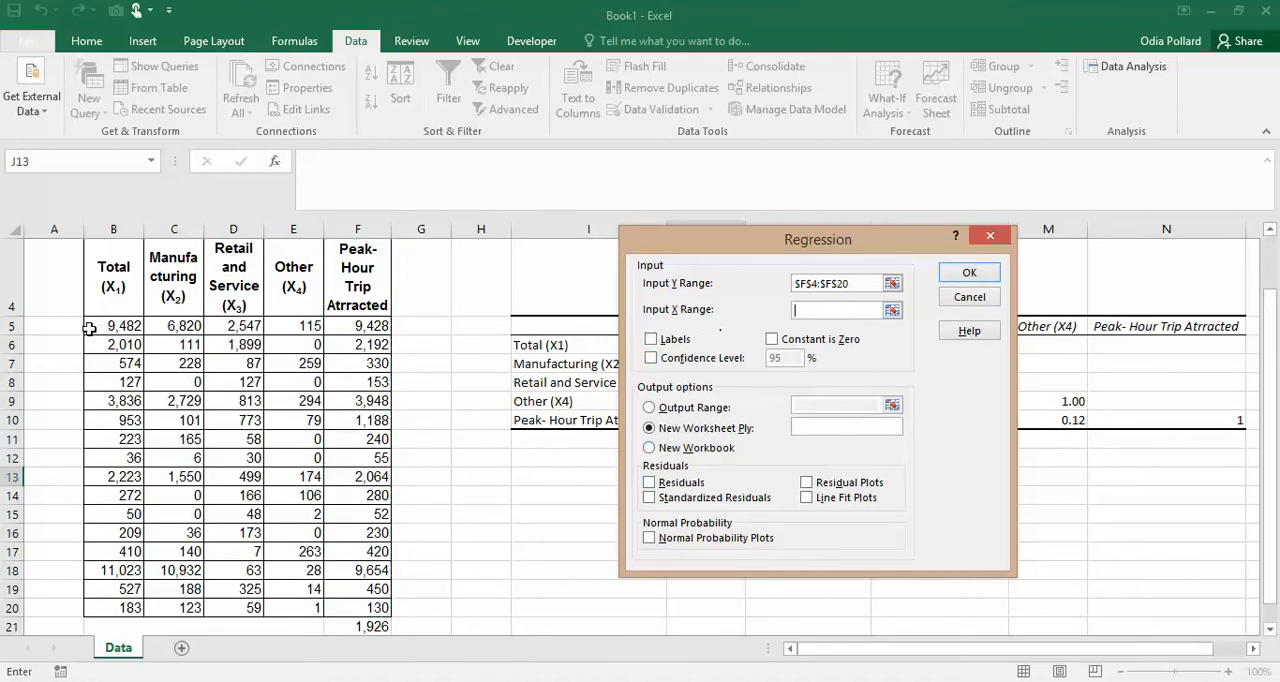
{"action": "left_click_drag", "start_coordinate": [100, 285], "coordinate": [135, 605]}
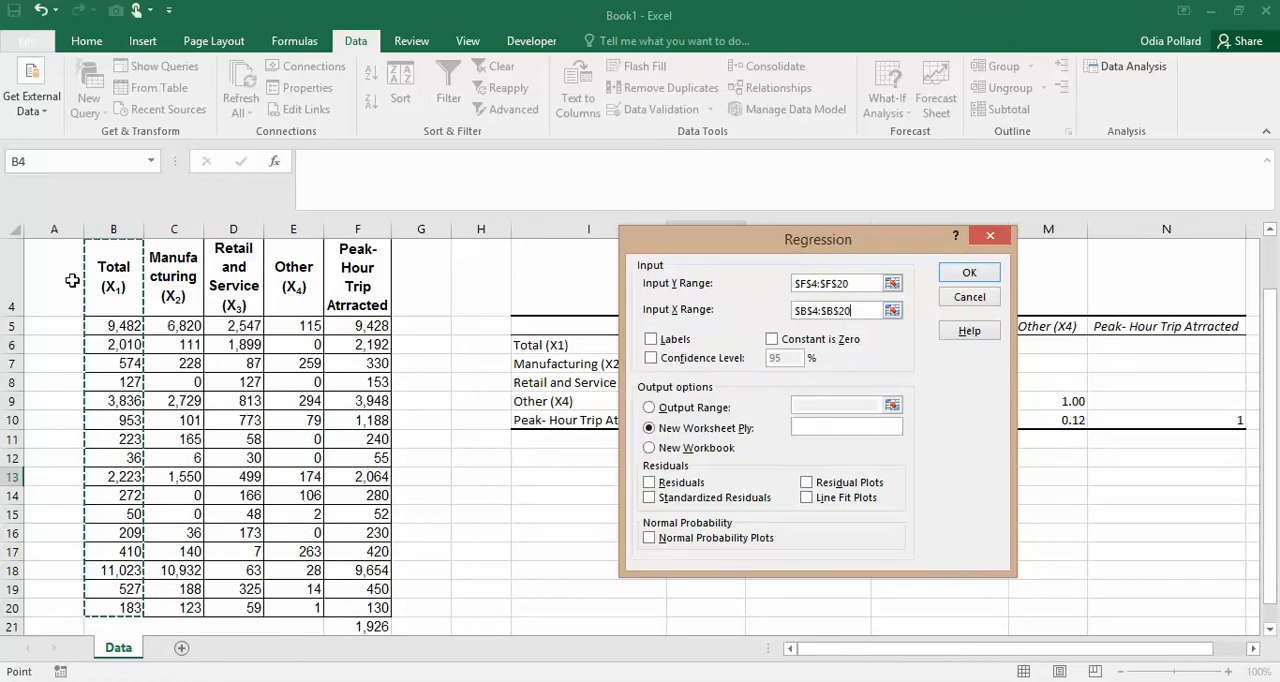
- Include labels in the regression, output it to a new worksheet named X1, and run it
{"action": "left_click", "coordinate": [672, 340]}
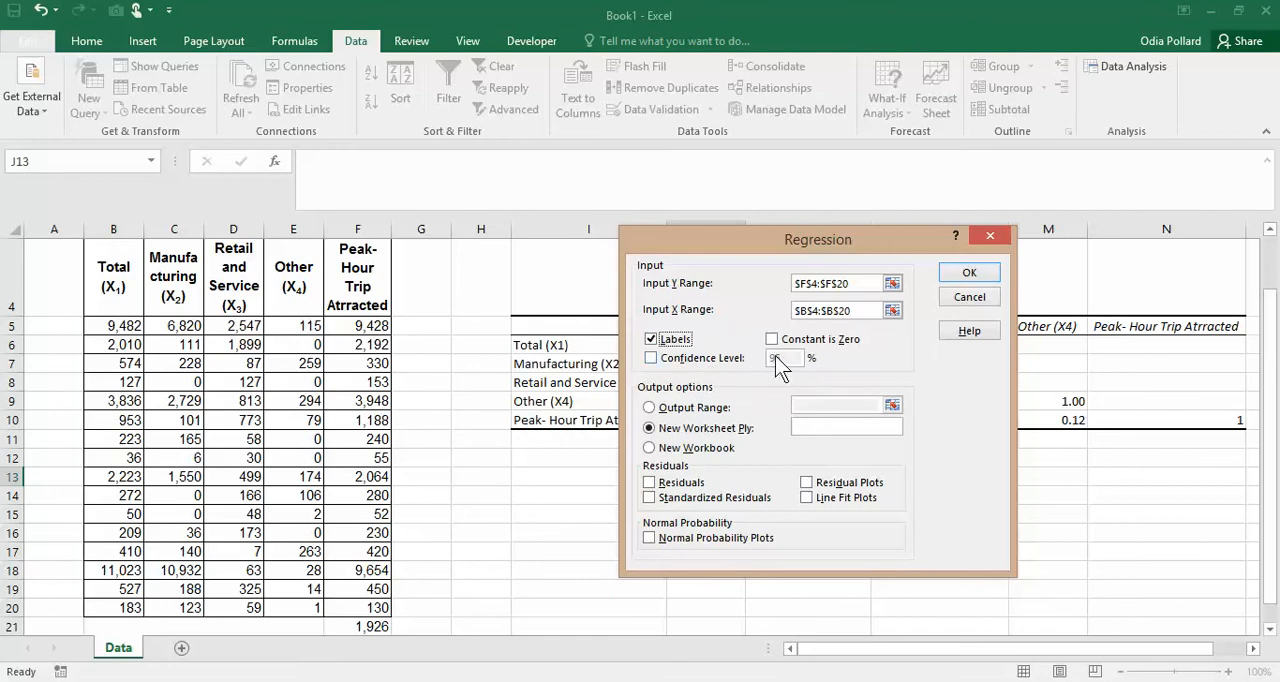
{"action": "left_click", "coordinate": [826, 427]}
{"action": "type", "text": "X1"}
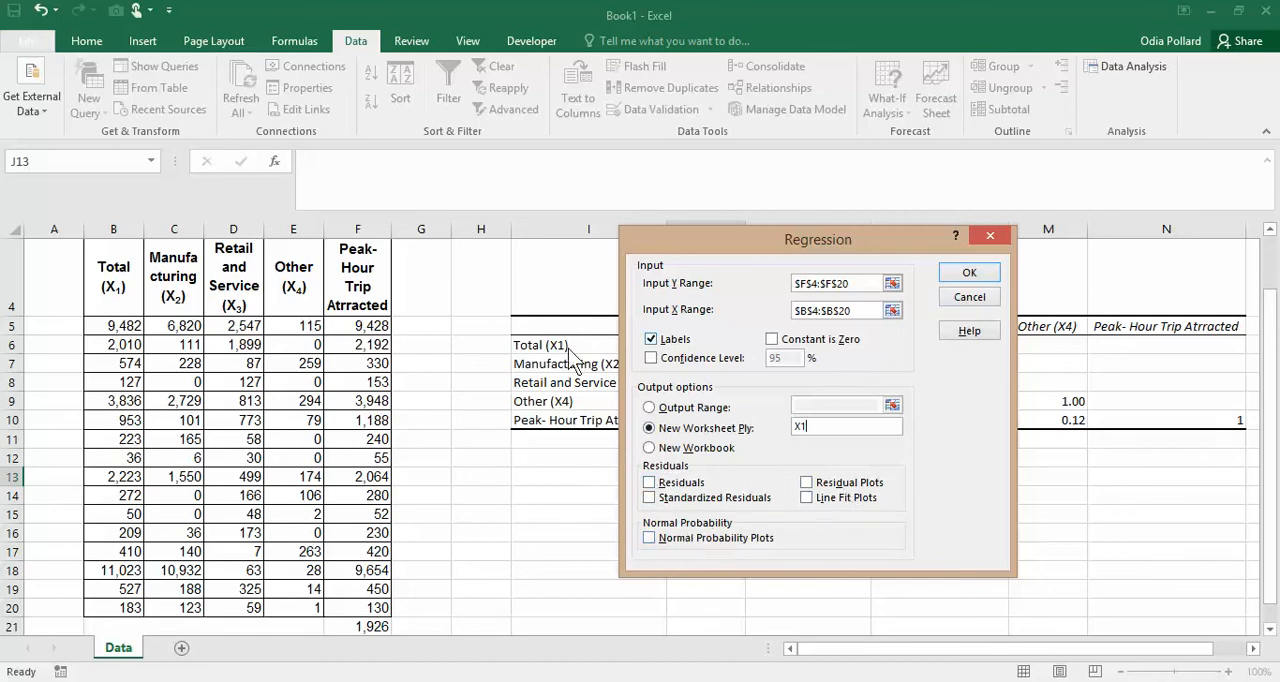
{"action": "left_click", "coordinate": [966, 274]}
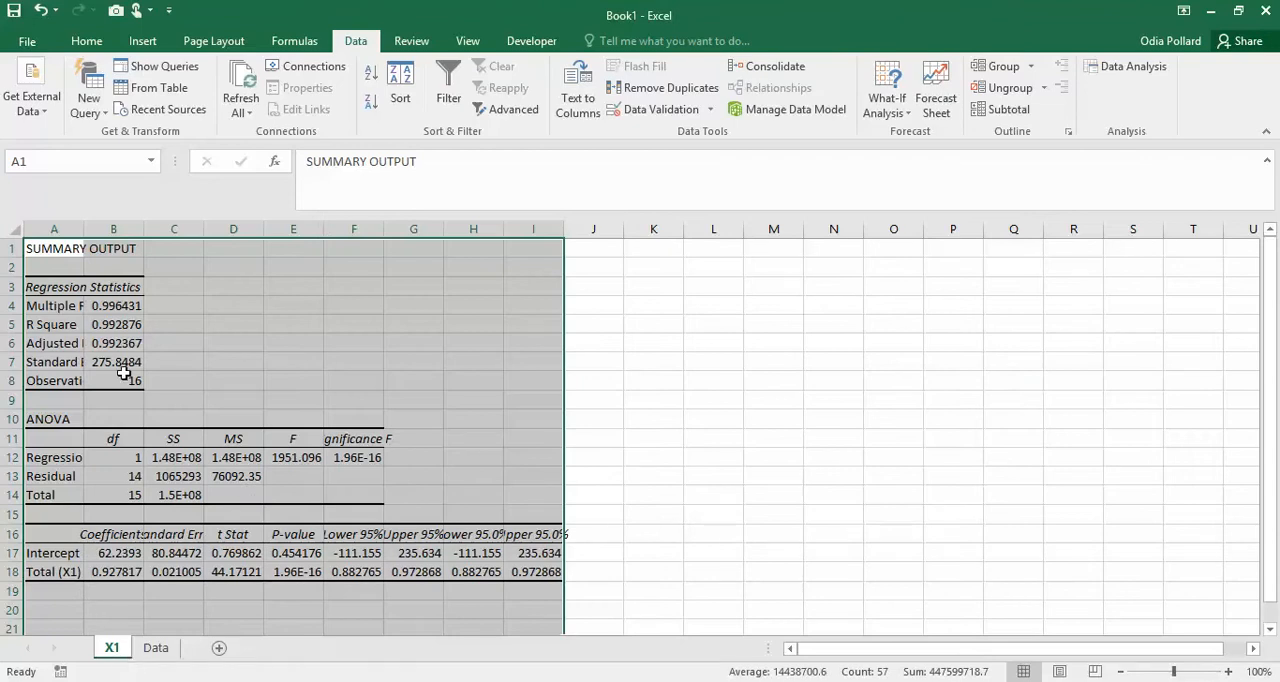
- Auto-fit the widths of columns A to I in the X1 sheet's summary output
{"action": "double_click", "coordinate": [85, 229]}
{"action": "left_click_drag", "start_coordinate": [97, 229], "coordinate": [620, 229]}
{"action": "double_click", "coordinate": [561, 229]}
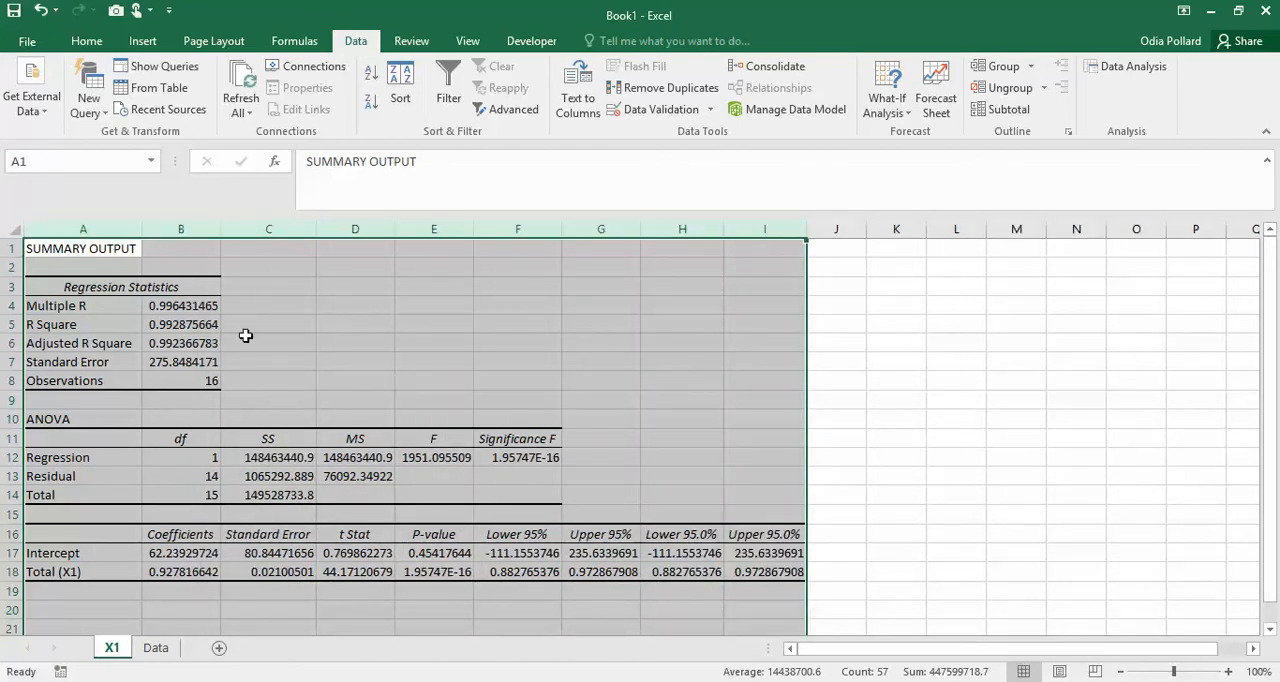
{"action": "left_click", "coordinate": [420, 382]}
- Highlight the R Square label and value in A5:B5 with a yellow fill
{"action": "left_click_drag", "start_coordinate": [38, 324], "coordinate": [180, 324]}
{"action": "left_click", "coordinate": [97, 45]}
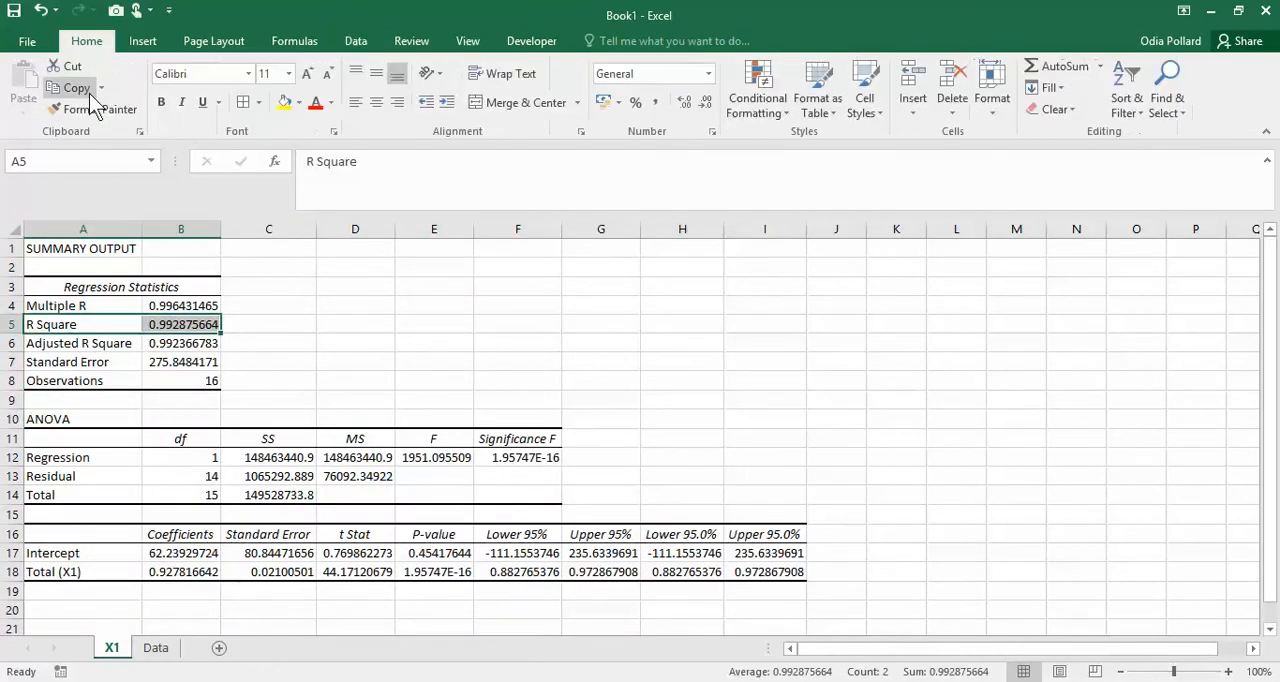
{"action": "left_click", "coordinate": [284, 102]}
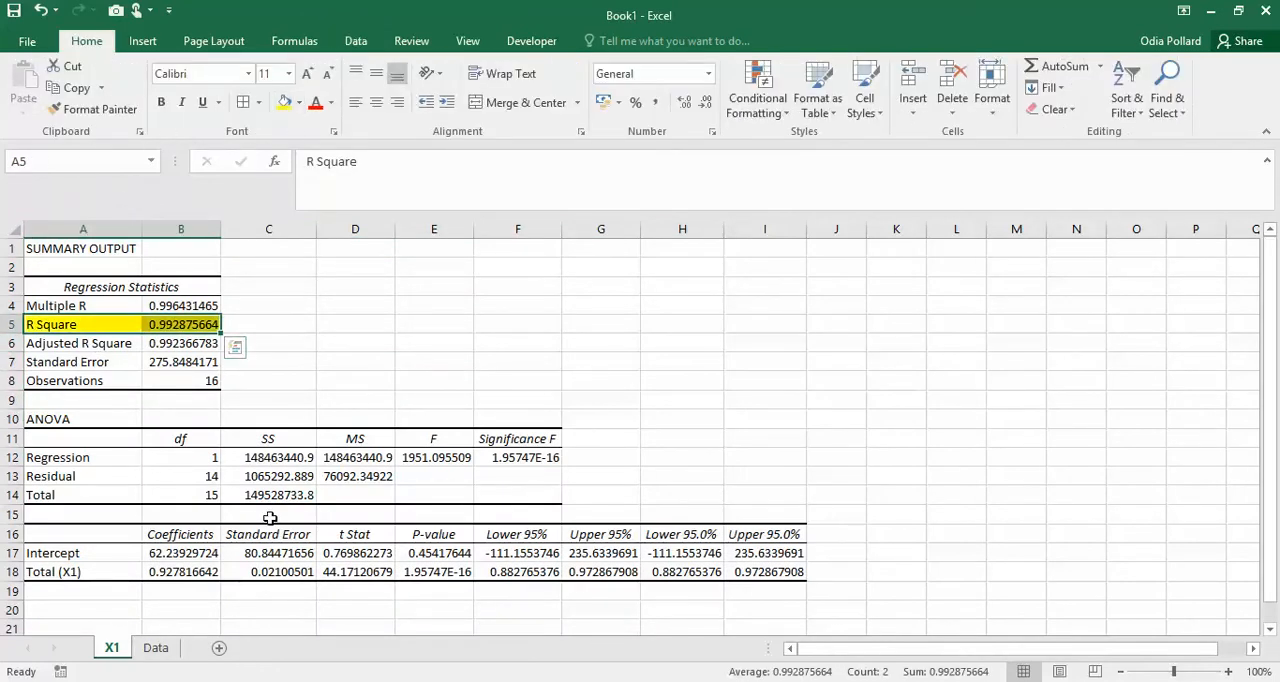
- Switch to the Nitro Pro PDF to read the Step 2 explanation of R² and collinearity, and return to Book1 in Excel
{"action": "left_click", "coordinate": [456, 681]}
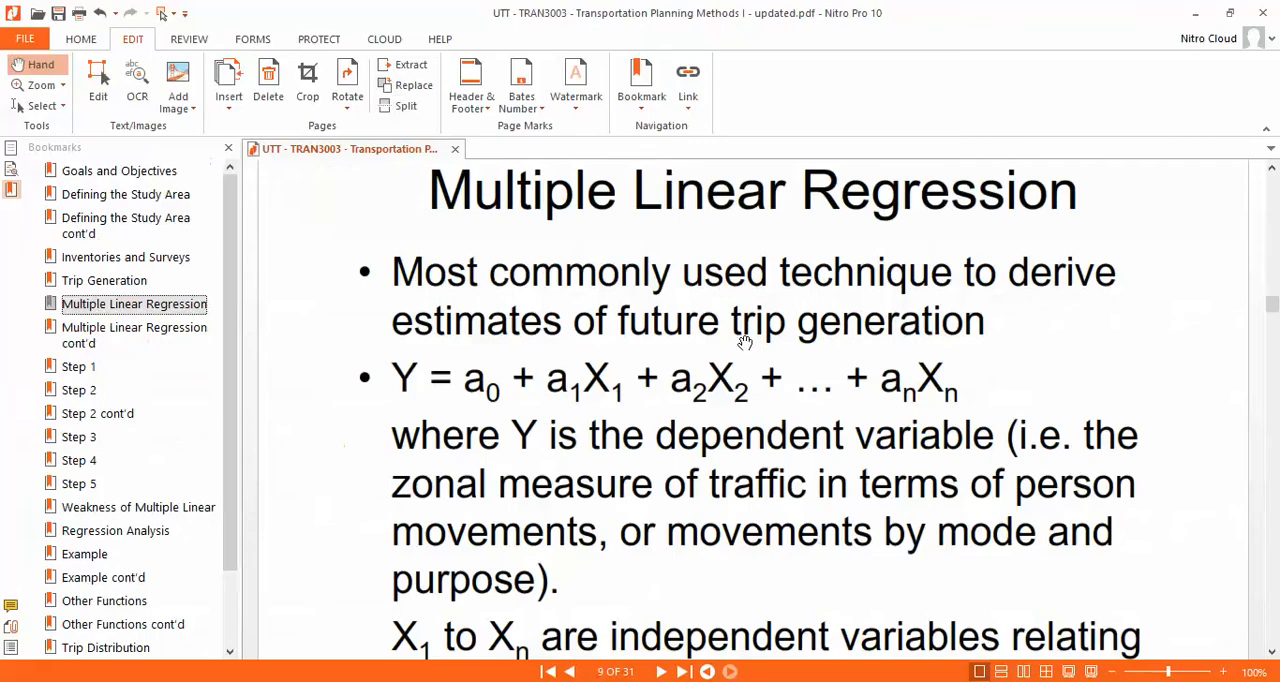
{"action": "scroll", "coordinate": [600, 400], "scroll_direction": "down", "scroll_amount": 15}
{"action": "scroll", "coordinate": [668, 404], "scroll_direction": "down", "scroll_amount": 5}
{"action": "scroll", "coordinate": [690, 403], "scroll_direction": "up", "scroll_amount": 3}
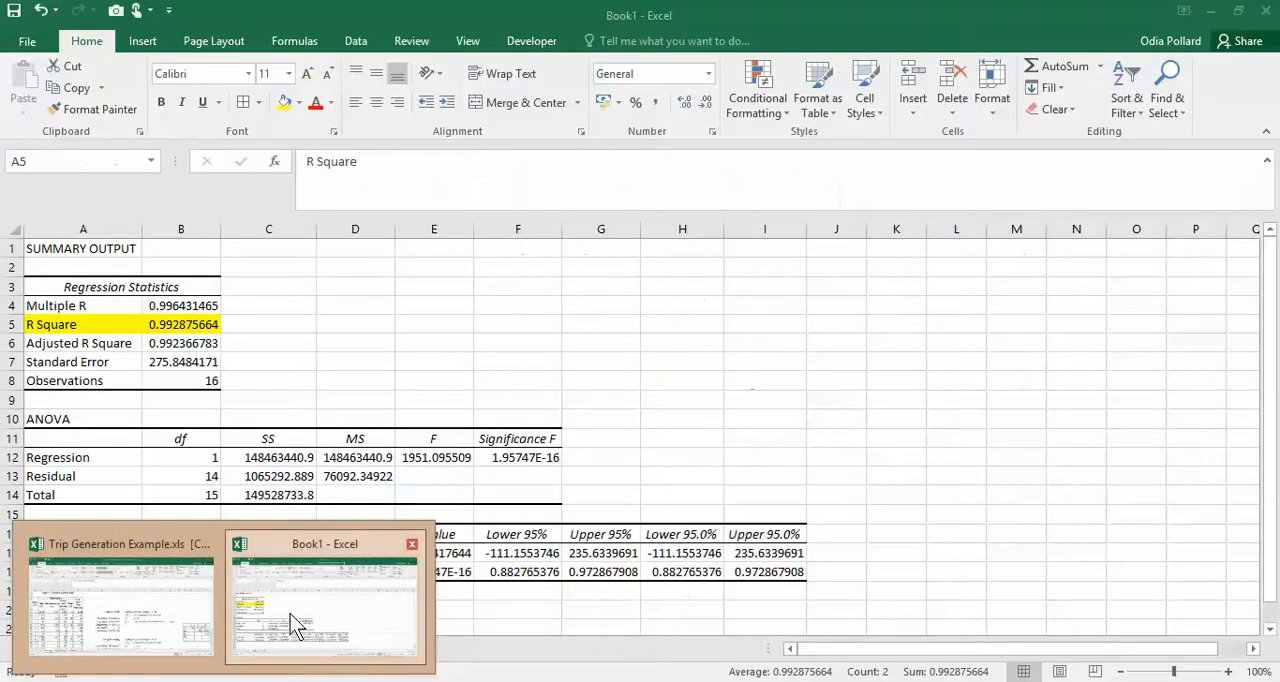
{"action": "left_click", "coordinate": [295, 625]}
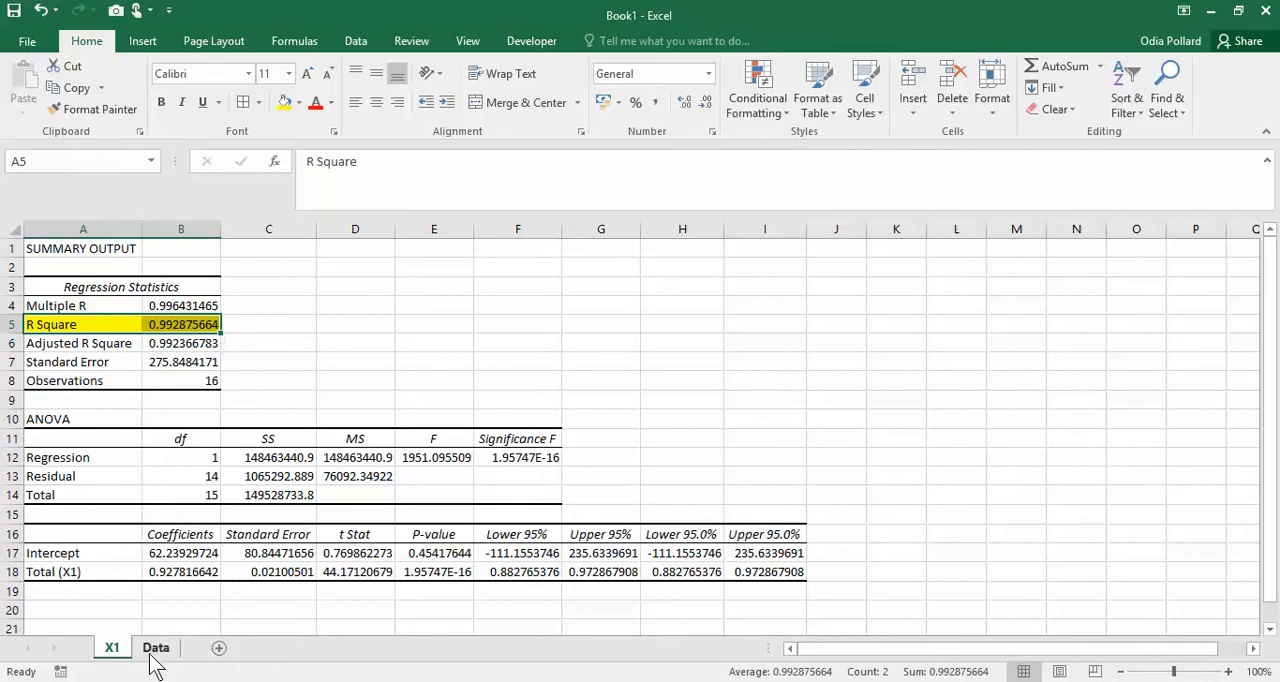
- Return to the Data sheet and check the Total (X1) correlation with Peak-Hour Trip Attracted
{"action": "left_click", "coordinate": [160, 652]}
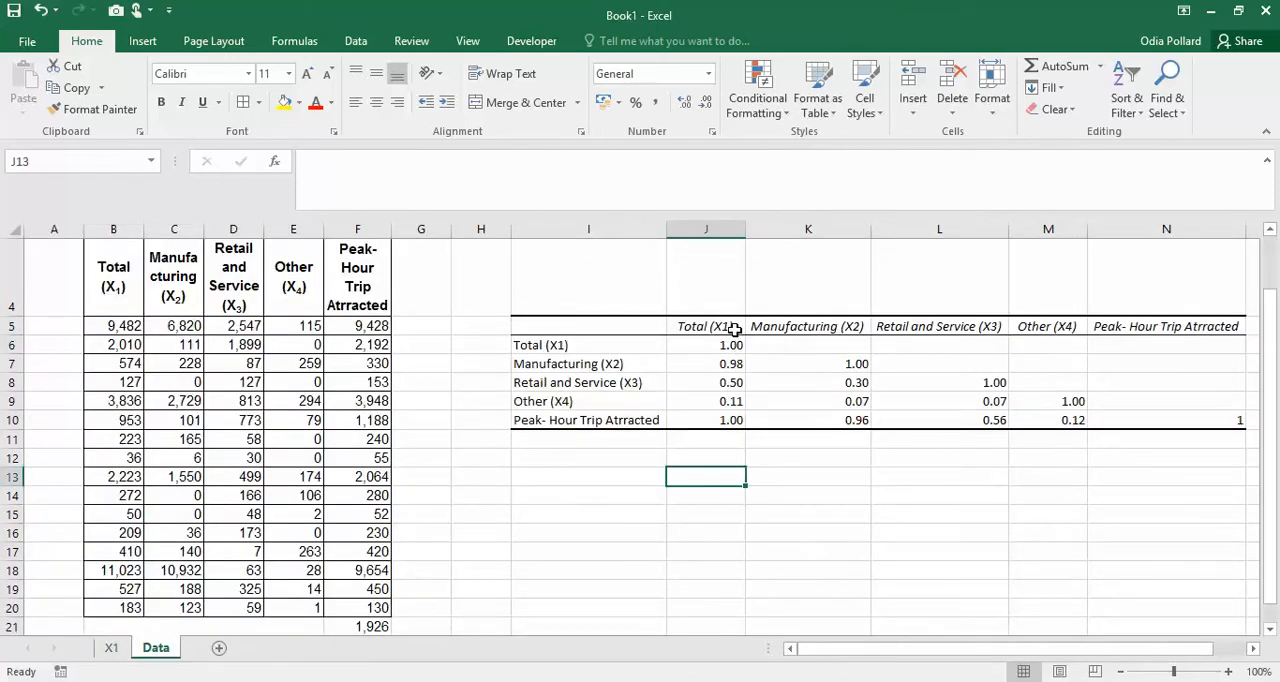
{"action": "left_click", "coordinate": [734, 329]}
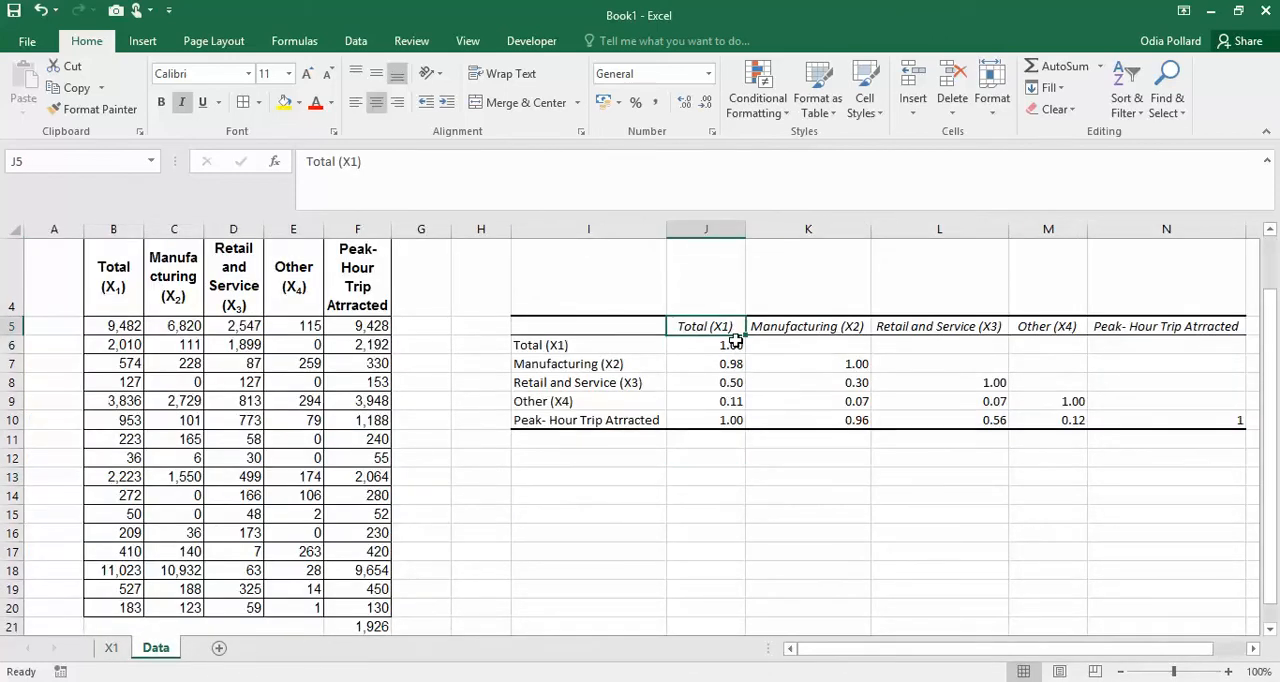
{"action": "left_click", "coordinate": [734, 421]}
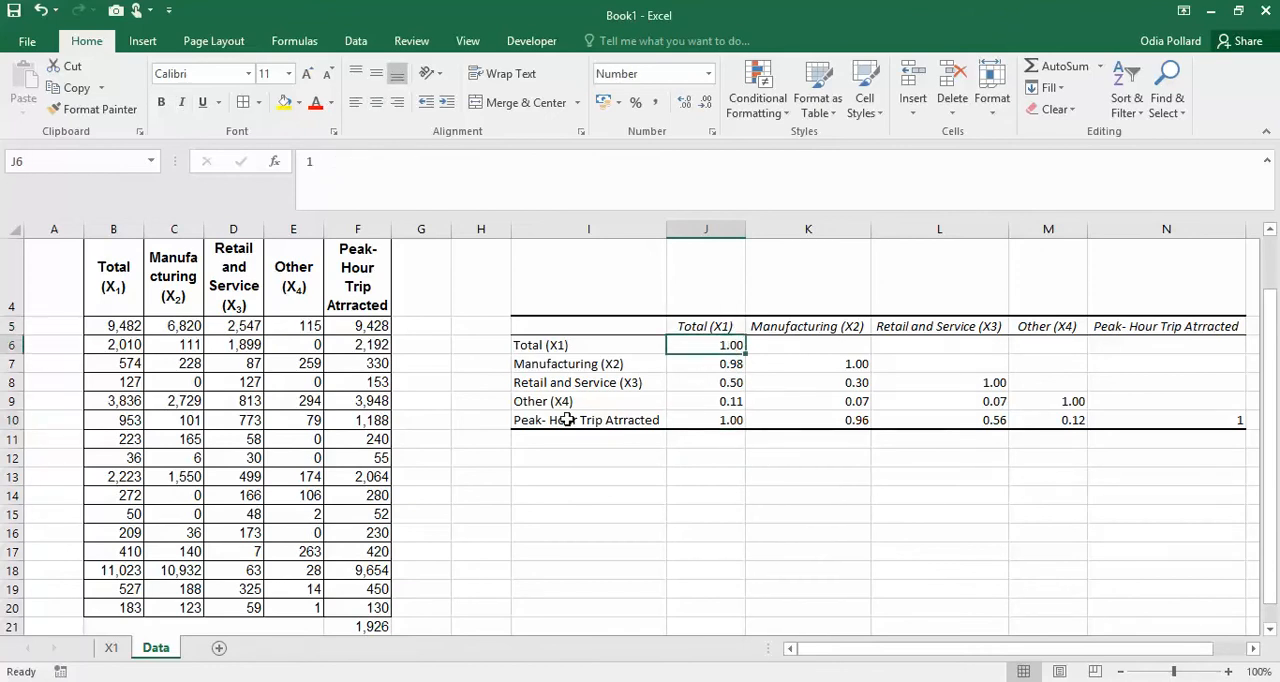
- Return to the X1 sheet, read the standard error of estimate explanation in the Nitro Pro PDF's Step 2 cont'd slide, and switch back to Book1
{"action": "left_click", "coordinate": [655, 421]}
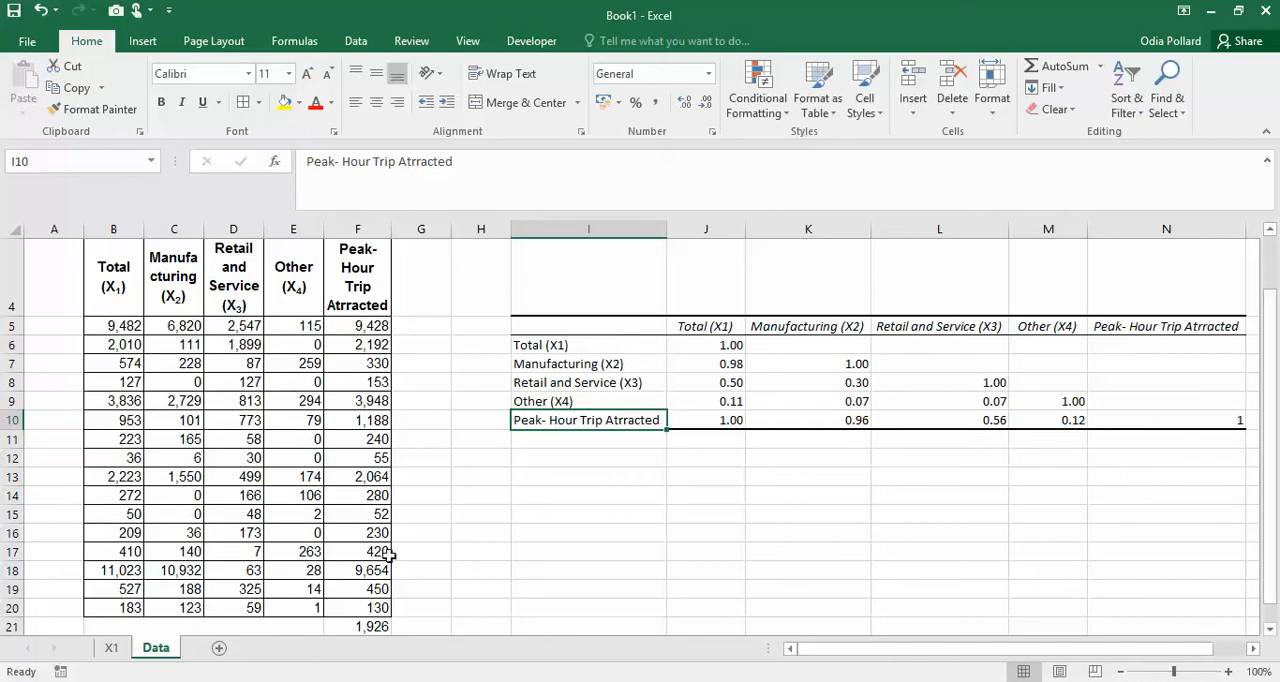
{"action": "left_click", "coordinate": [111, 648]}
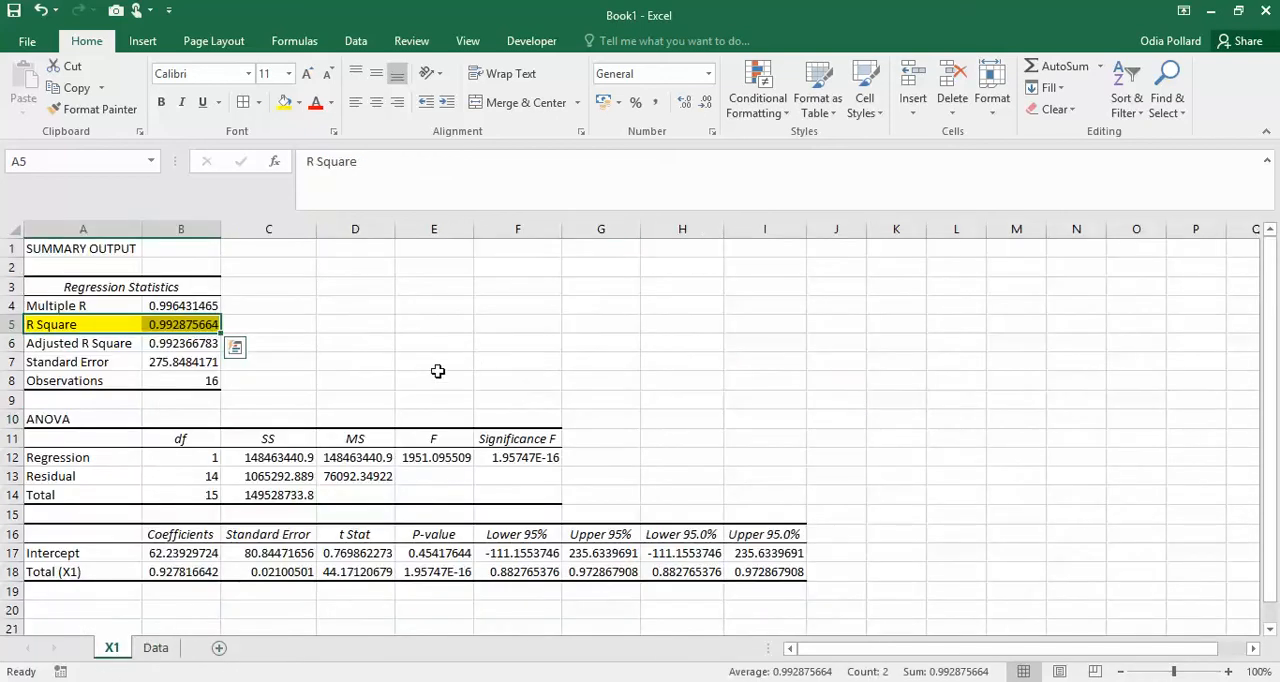
{"action": "left_click", "coordinate": [190, 681]}
{"action": "scroll", "coordinate": [575, 476], "scroll_direction": "down", "scroll_amount": 5}
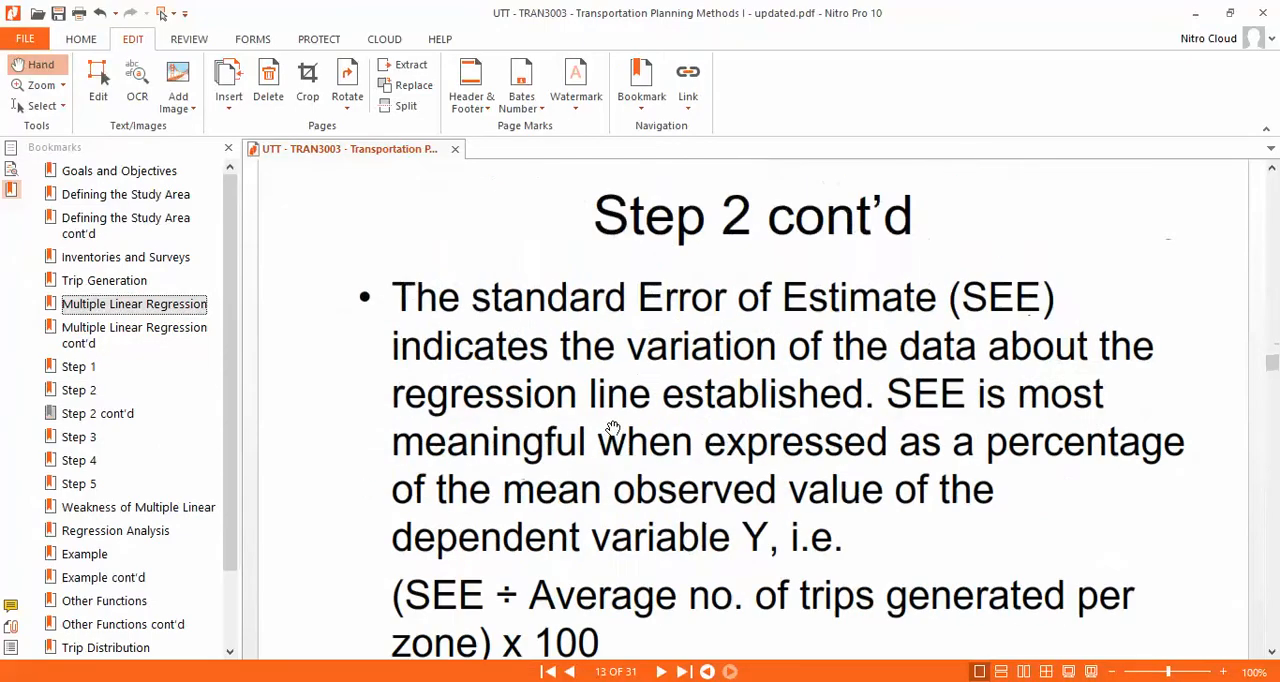
{"action": "scroll", "coordinate": [860, 458], "scroll_direction": "up", "scroll_amount": 3}
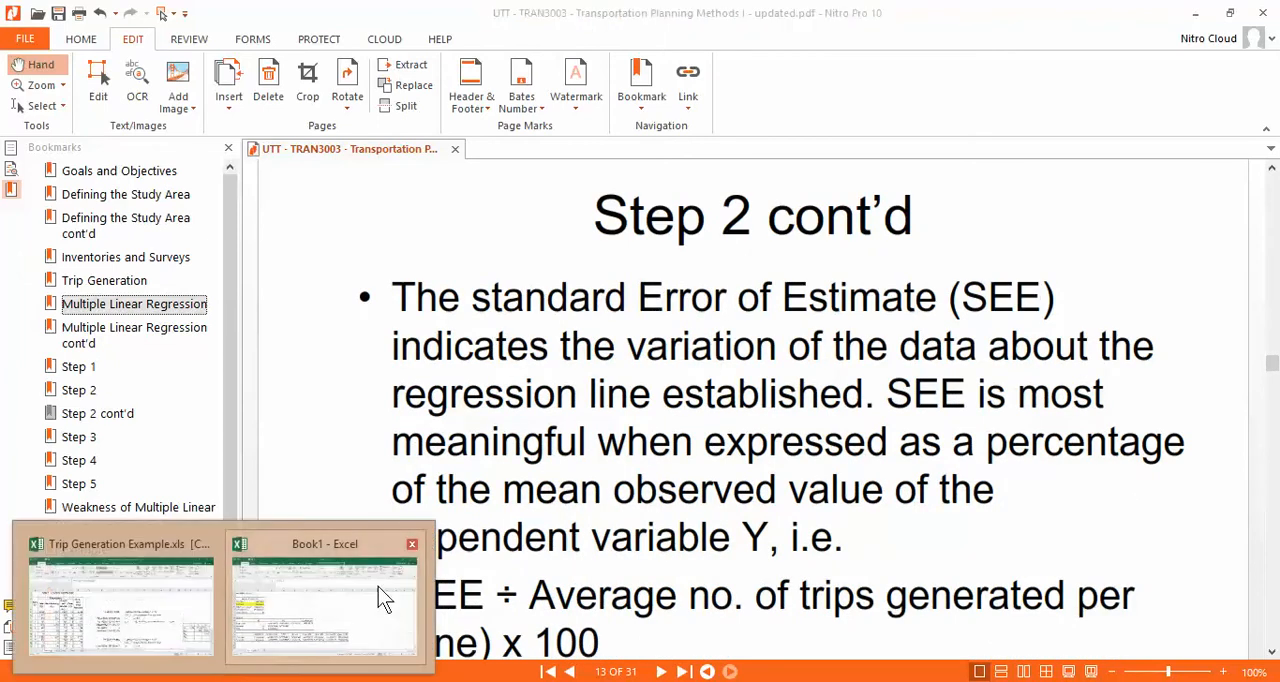
{"action": "scroll", "coordinate": [699, 522], "scroll_direction": "down", "scroll_amount": 1}
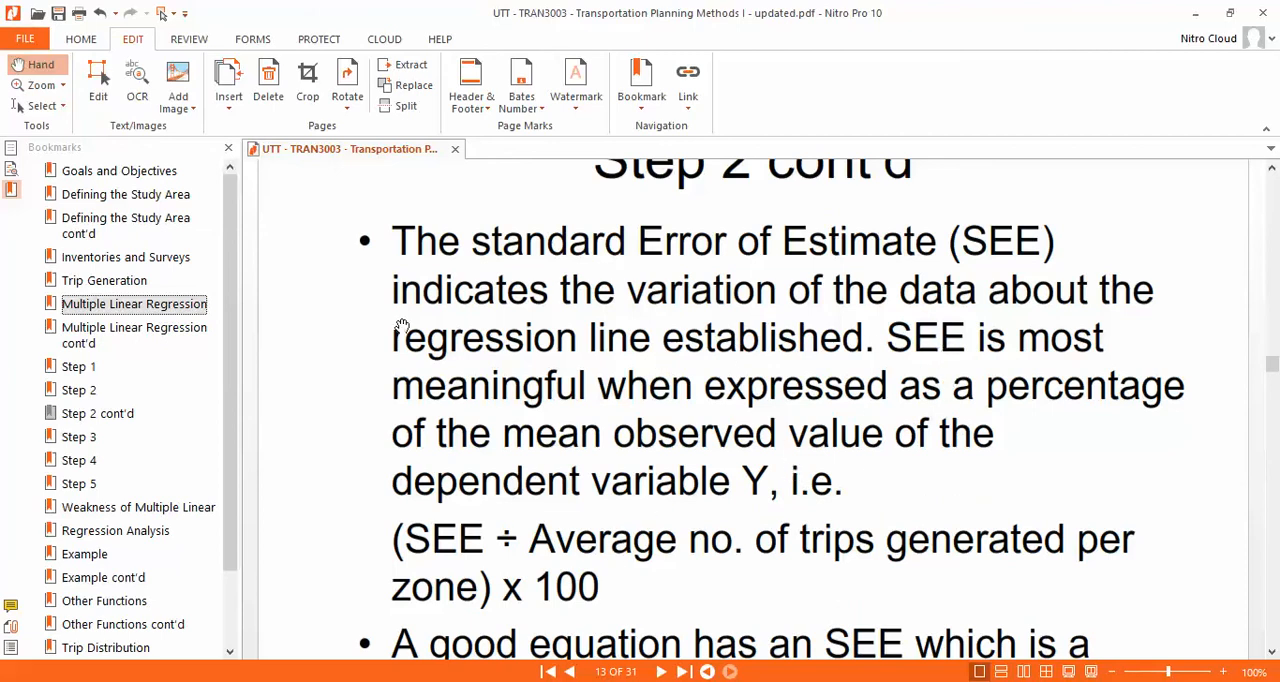
{"action": "scroll", "coordinate": [833, 524], "scroll_direction": "down", "scroll_amount": 2}
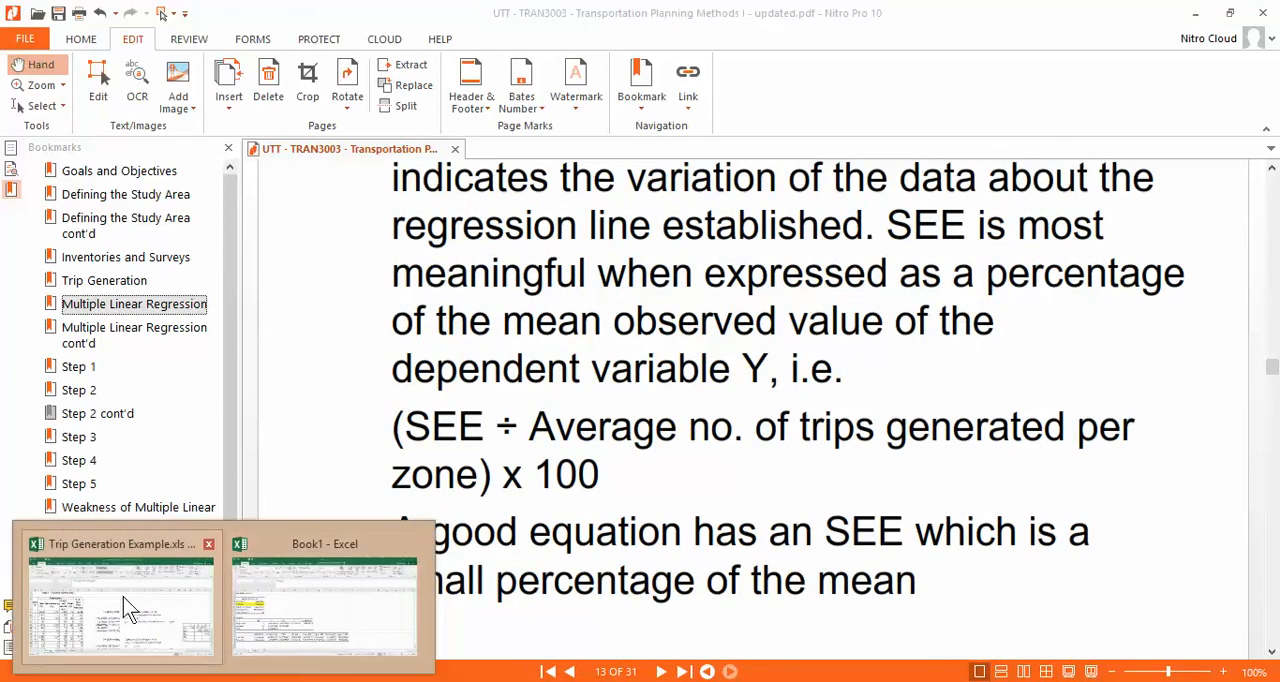
{"action": "mouse_move", "coordinate": [146, 605]}
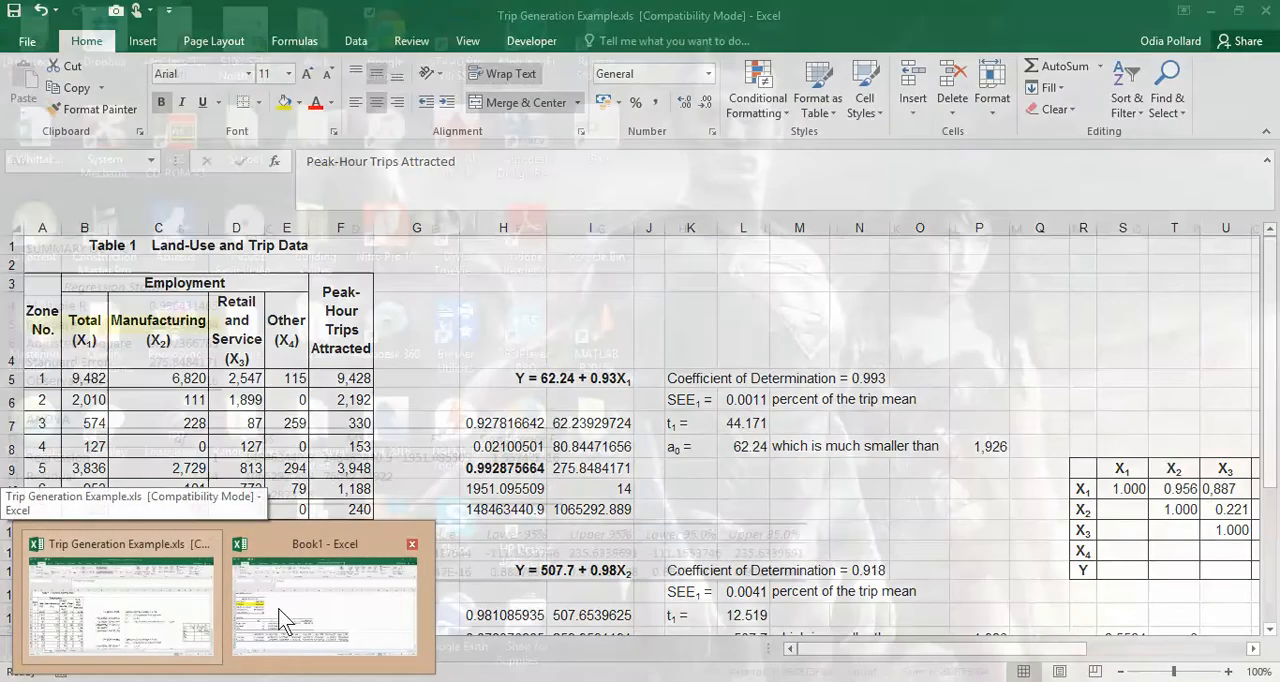
{"action": "left_click", "coordinate": [321, 575]}
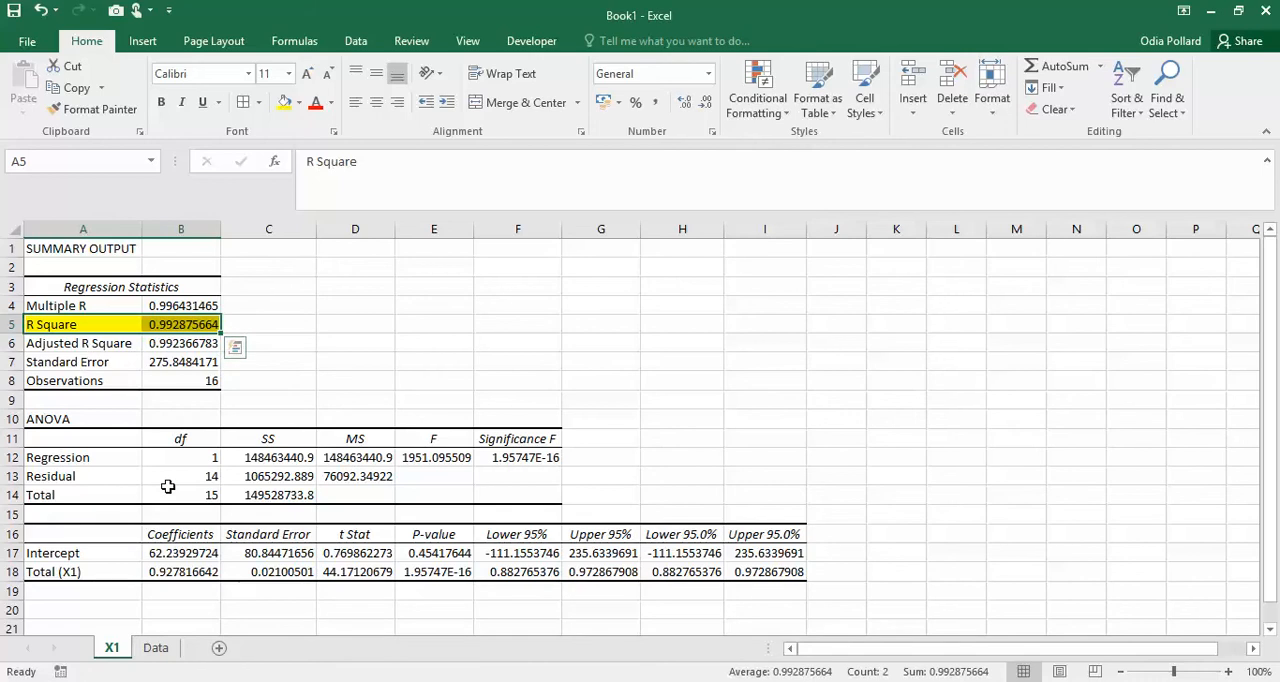
- Check the Total (X1) coefficient in B18 and the intercept coefficient in B17 of the X1 sheet
{"action": "left_click", "coordinate": [181, 571]}
{"action": "left_click", "coordinate": [180, 554]}
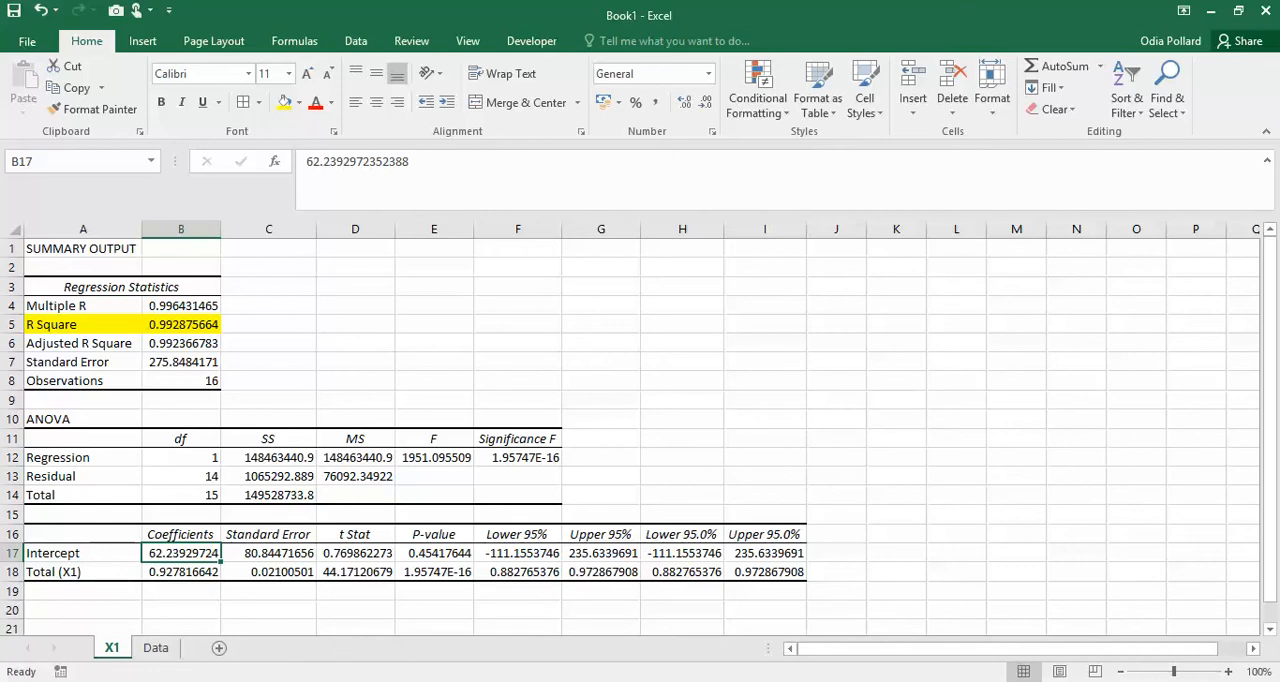
{"action": "left_click", "coordinate": [224, 681]}
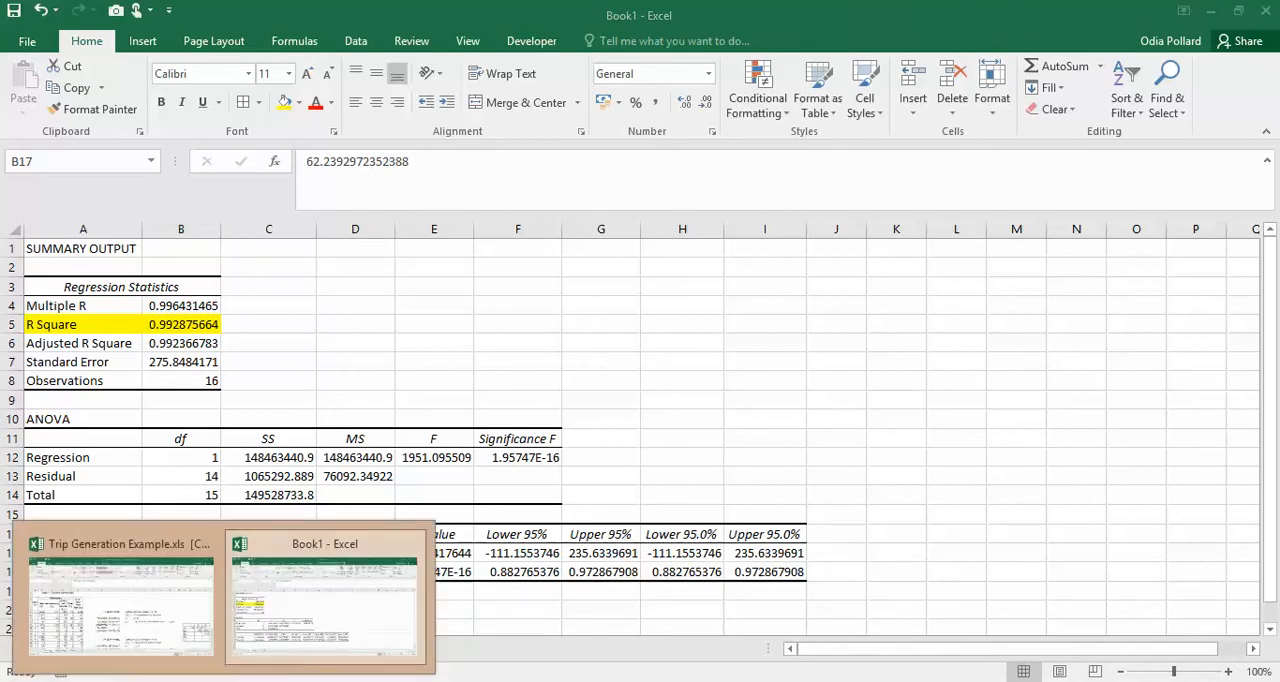
{"action": "left_click", "coordinate": [319, 612]}
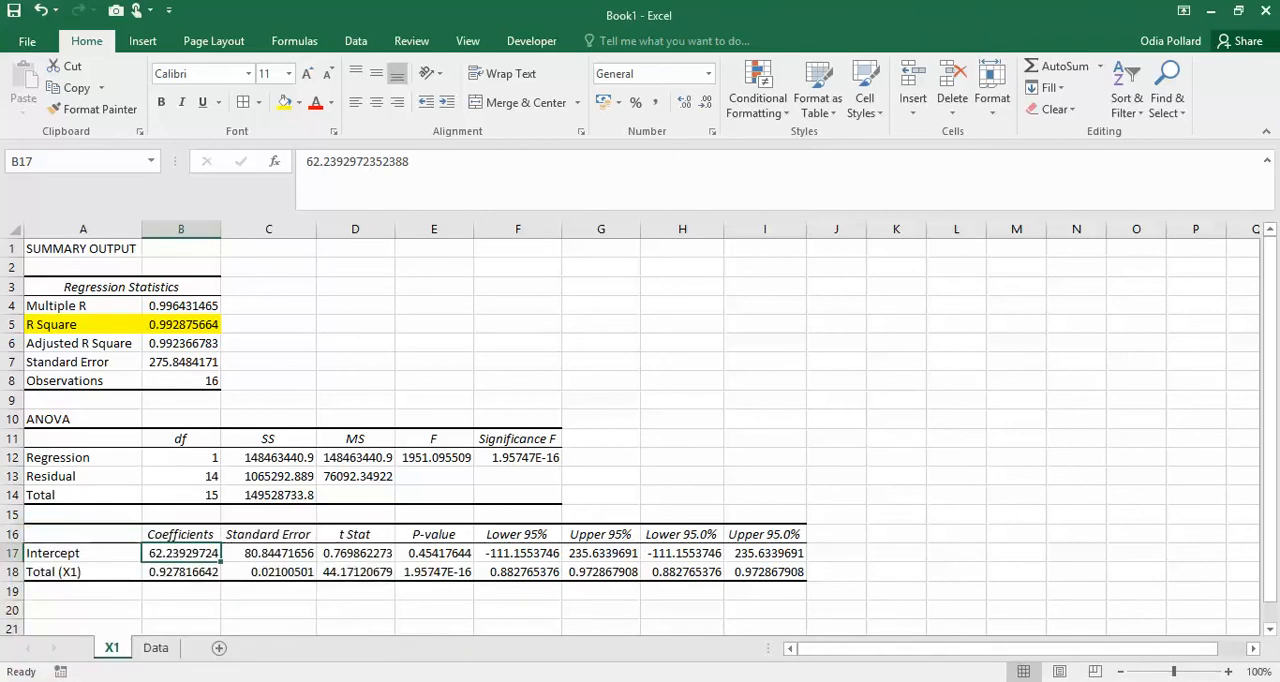
- Switch to the Nitro Pro PDF to read the t-test, Step 3 and LINEST output slides, and return to Book1 in Excel
{"action": "left_click", "coordinate": [425, 681]}
{"action": "scroll", "coordinate": [748, 468], "scroll_direction": "down", "scroll_amount": 1}
{"action": "scroll", "coordinate": [748, 468], "scroll_direction": "down", "scroll_amount": 3}
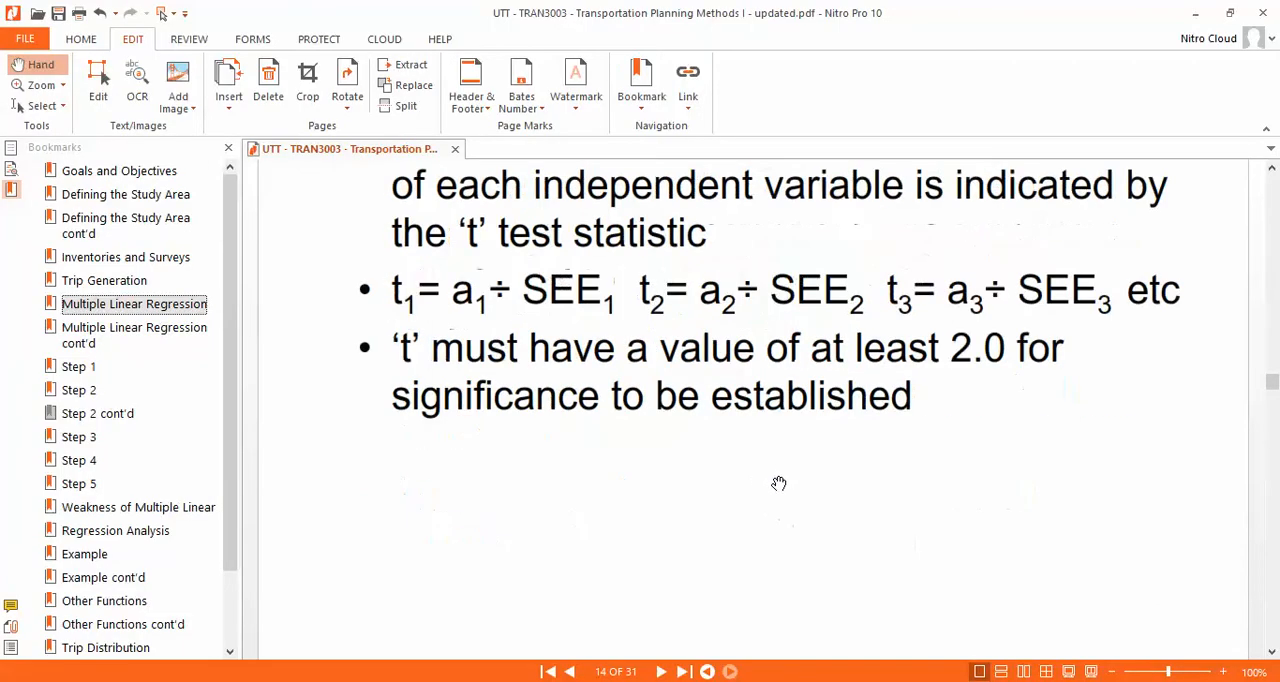
{"action": "scroll", "coordinate": [786, 490], "scroll_direction": "down", "scroll_amount": 10}
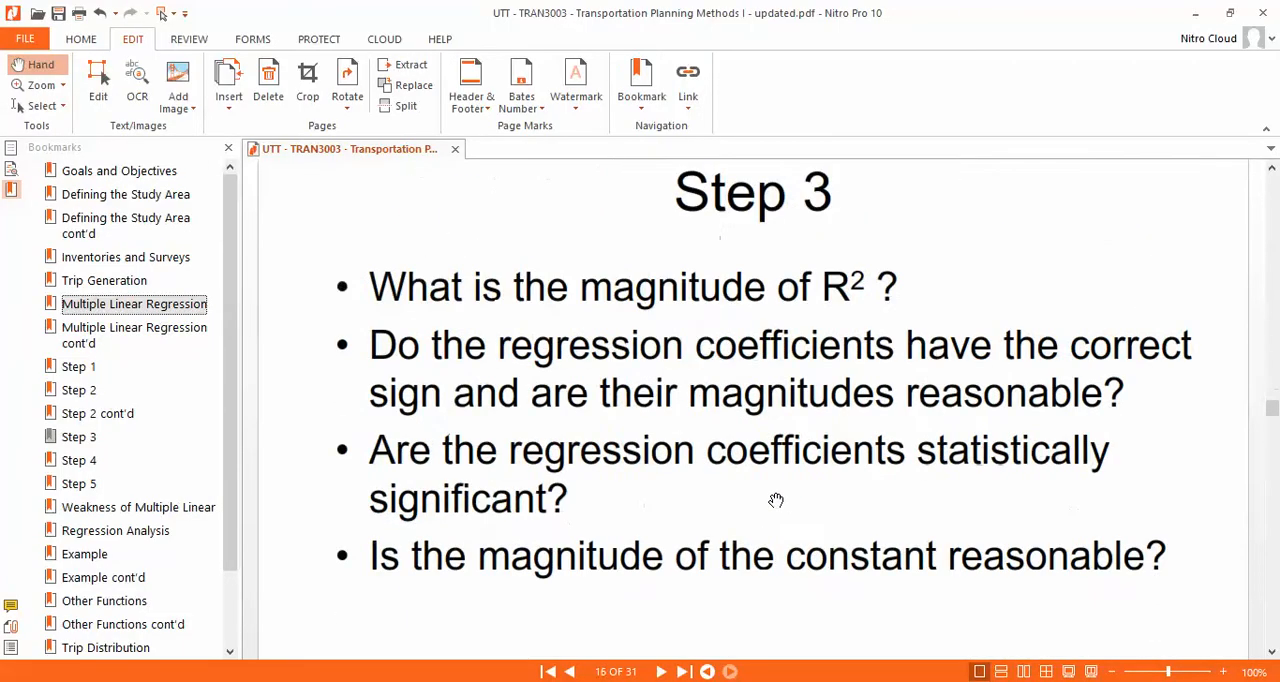
{"action": "scroll", "coordinate": [773, 500], "scroll_direction": "down", "scroll_amount": 20}
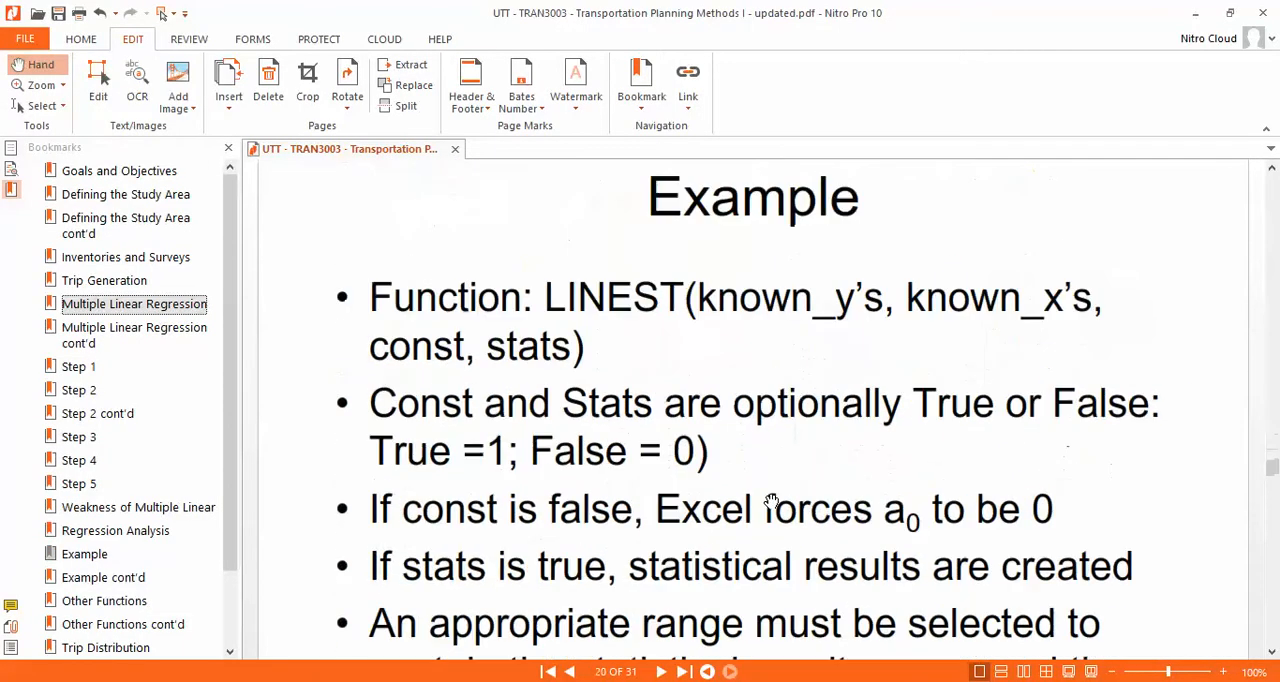
{"action": "scroll", "coordinate": [771, 500], "scroll_direction": "down", "scroll_amount": 5}
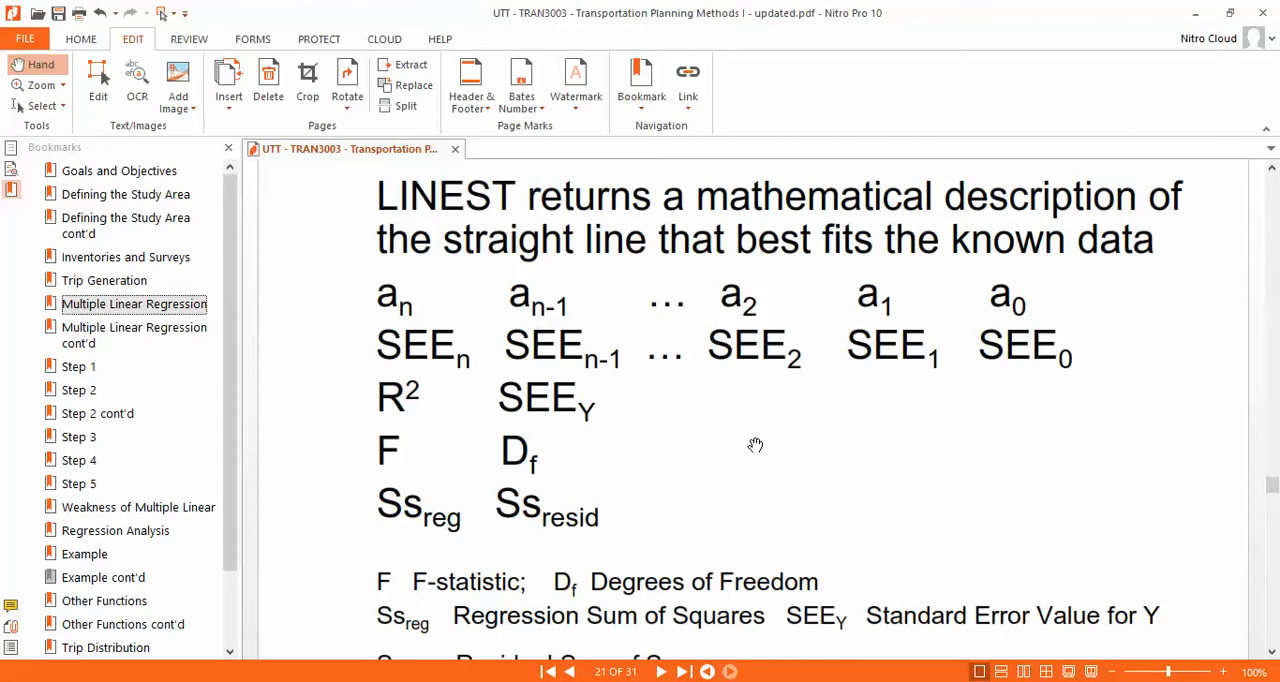
{"action": "scroll", "coordinate": [766, 460], "scroll_direction": "up", "scroll_amount": 8}
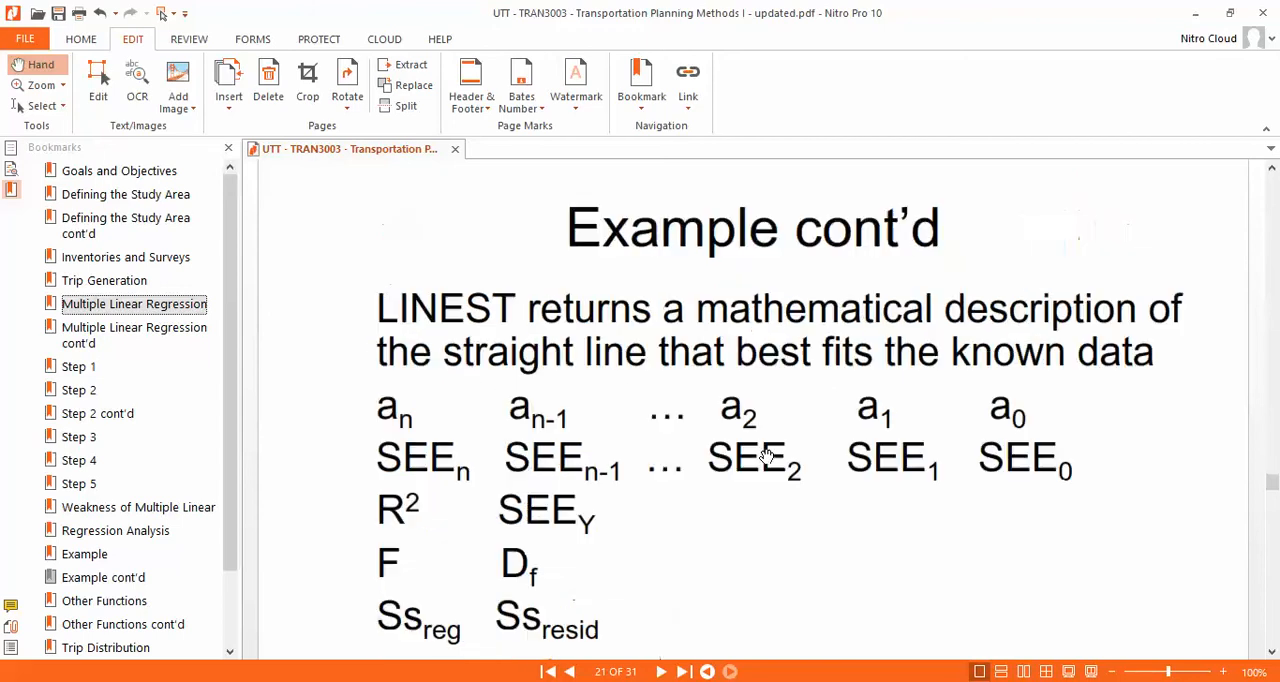
{"action": "scroll", "coordinate": [766, 460], "scroll_direction": "down", "scroll_amount": 10}
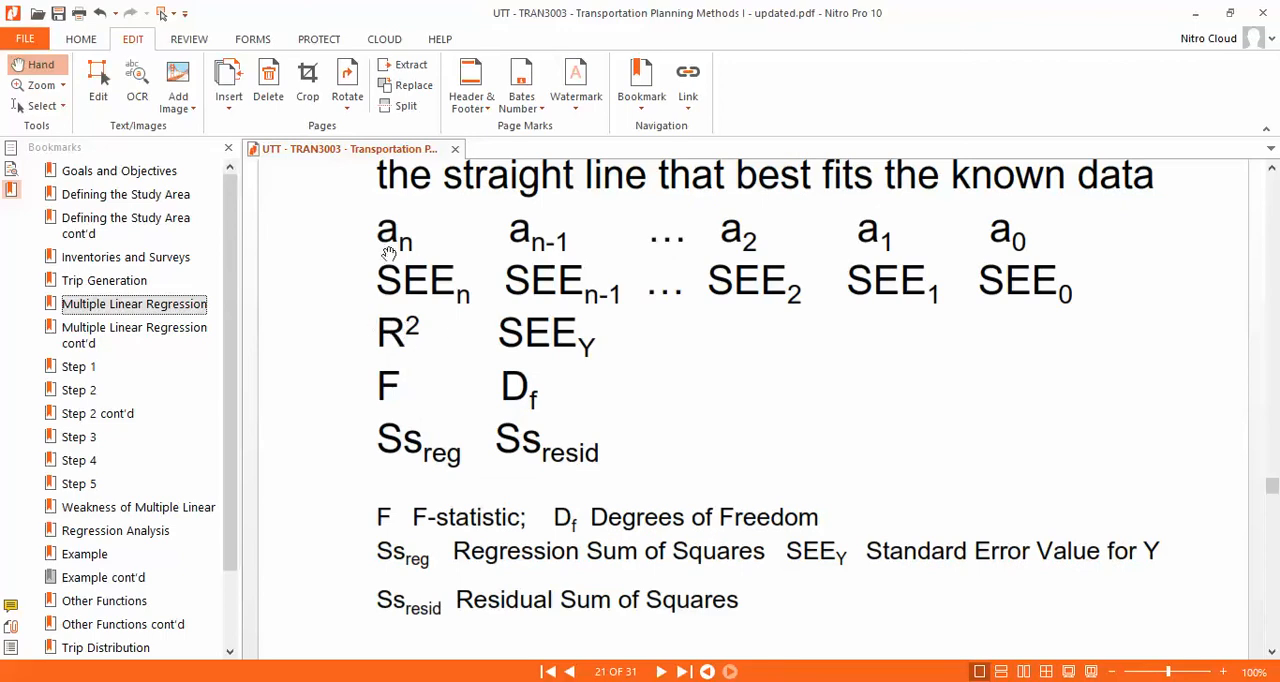
{"action": "scroll", "coordinate": [395, 250], "scroll_direction": "up", "scroll_amount": 1}
{"action": "scroll", "coordinate": [386, 263], "scroll_direction": "down", "scroll_amount": 1}
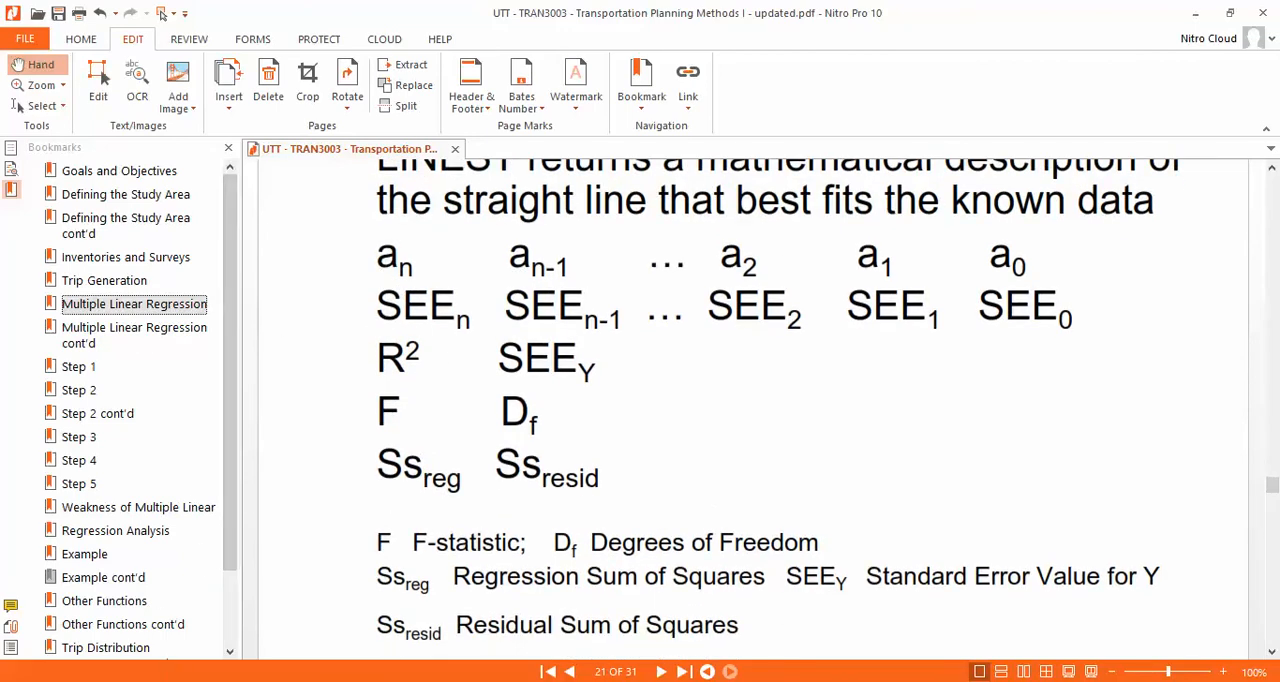
{"action": "left_click", "coordinate": [325, 615]}
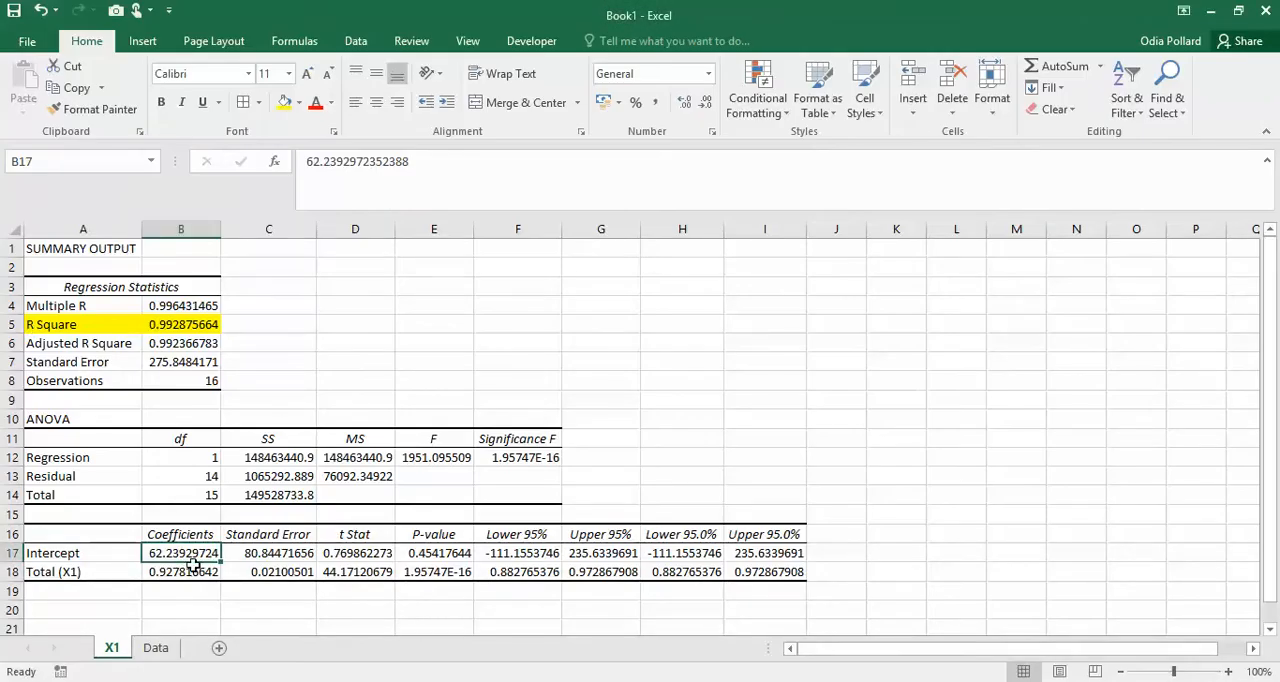
- Highlight the Total (X1) coefficient, standard error and t Stat in B18:D18 with a yellow fill
{"action": "left_click", "coordinate": [158, 570]}
{"action": "left_click_drag", "start_coordinate": [197, 572], "coordinate": [364, 575]}
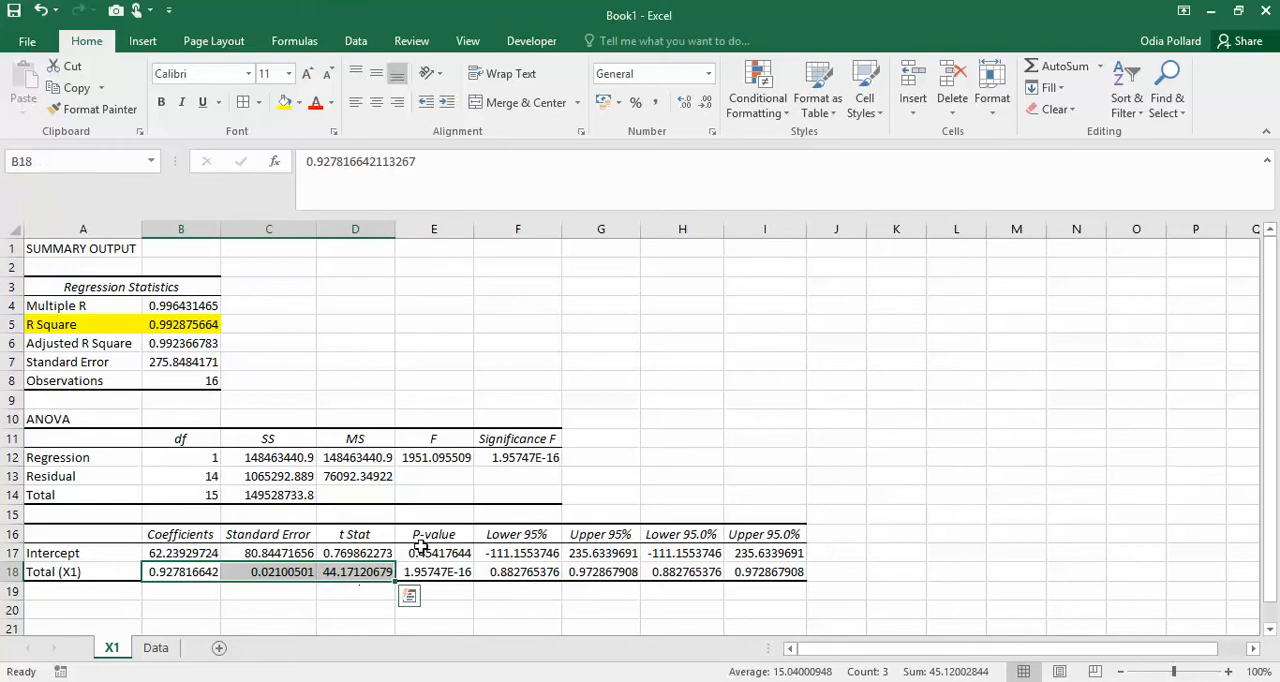
{"action": "left_click", "coordinate": [286, 104]}
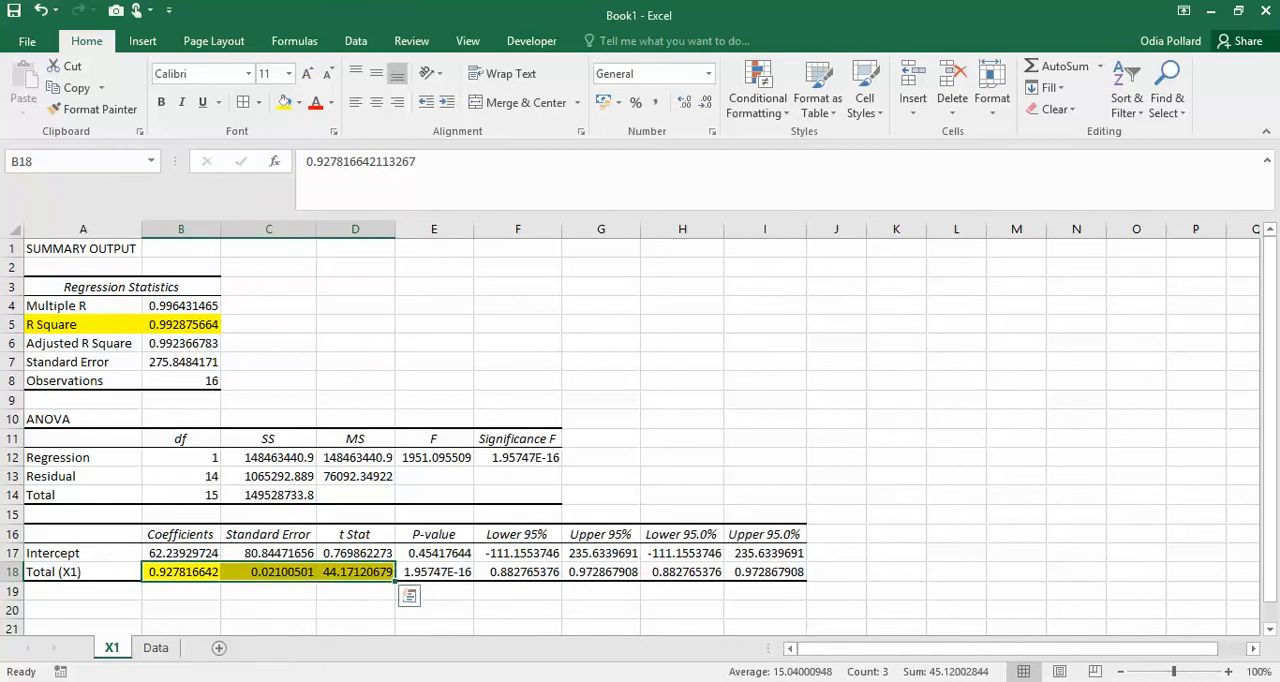
- Review the standard error, t Stat and coefficient cells of the Total (X1) row against their column headings
{"action": "left_click", "coordinate": [271, 577]}
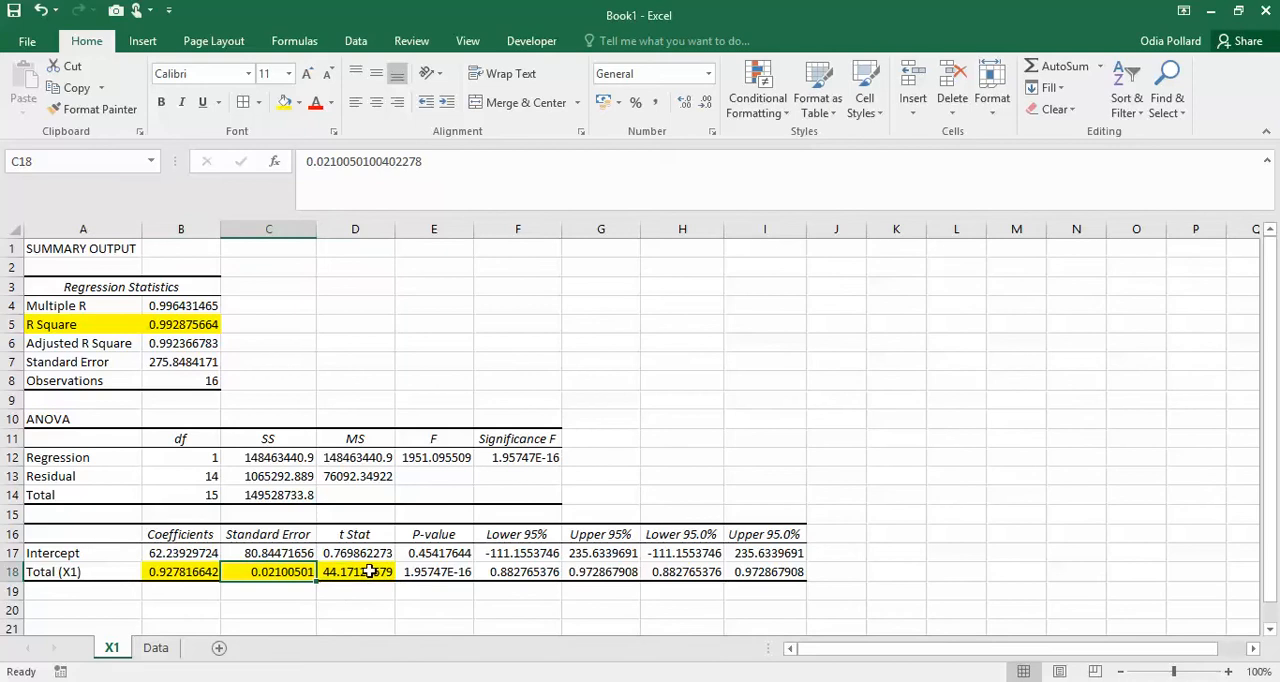
{"action": "left_click", "coordinate": [369, 571]}
{"action": "left_click", "coordinate": [190, 533]}
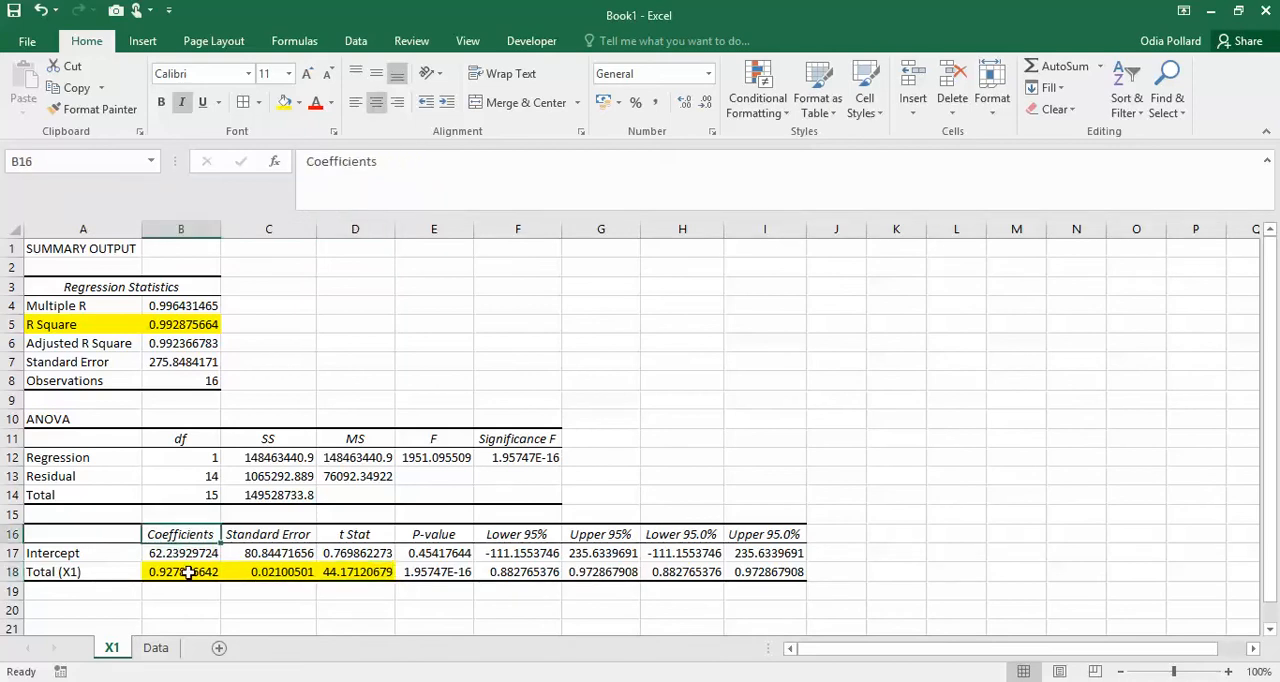
{"action": "left_click", "coordinate": [187, 572]}
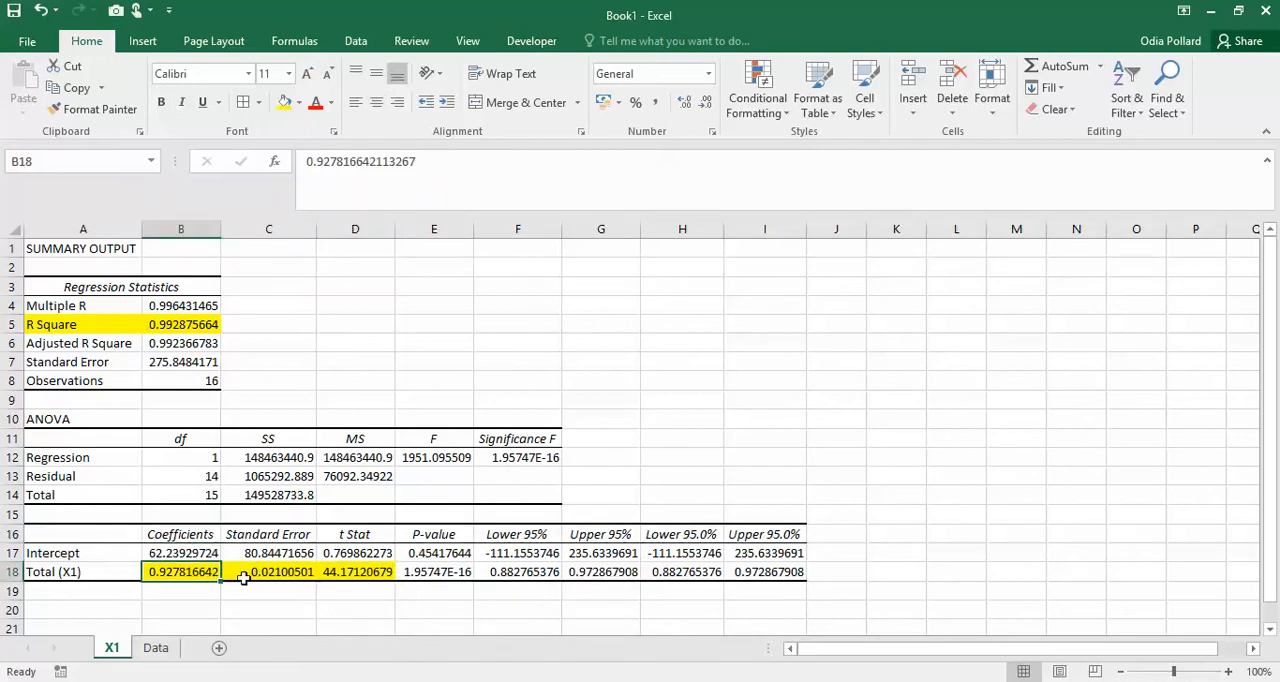
- Switch to Trip Generation Example.xls to inspect the X1 equation's LINEST R² result in H9, and return to Book1
{"action": "left_click", "coordinate": [224, 681]}
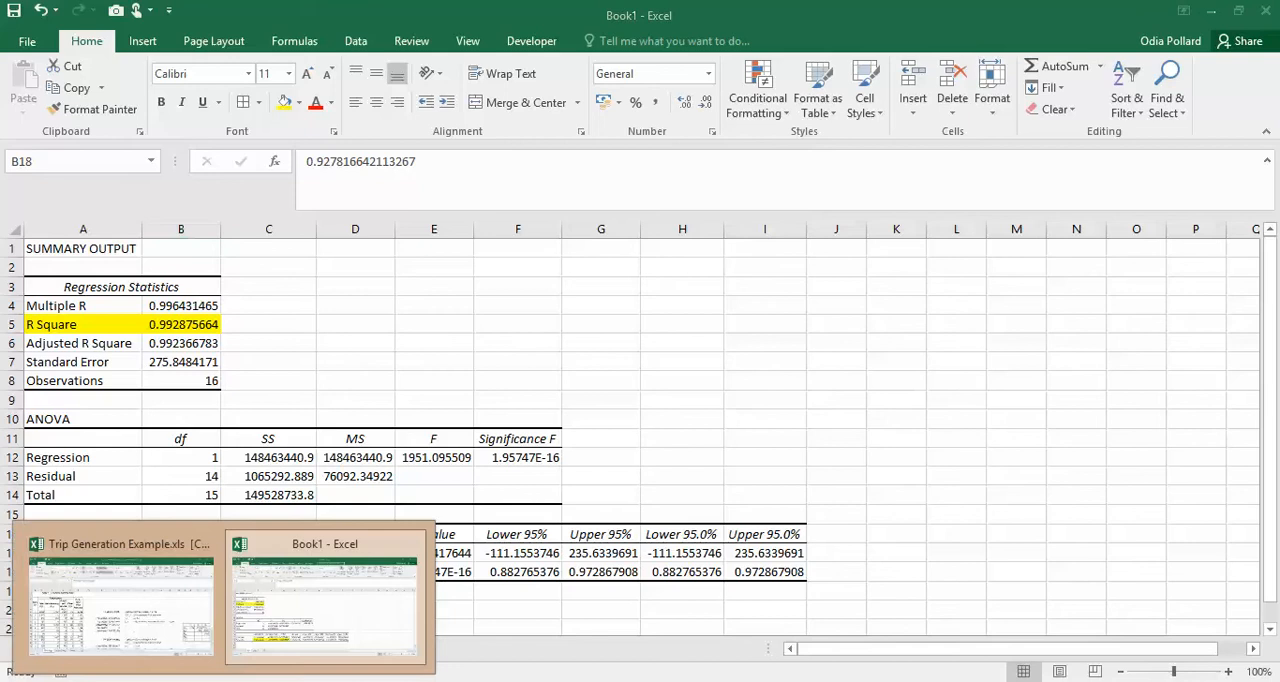
{"action": "left_click", "coordinate": [139, 609]}
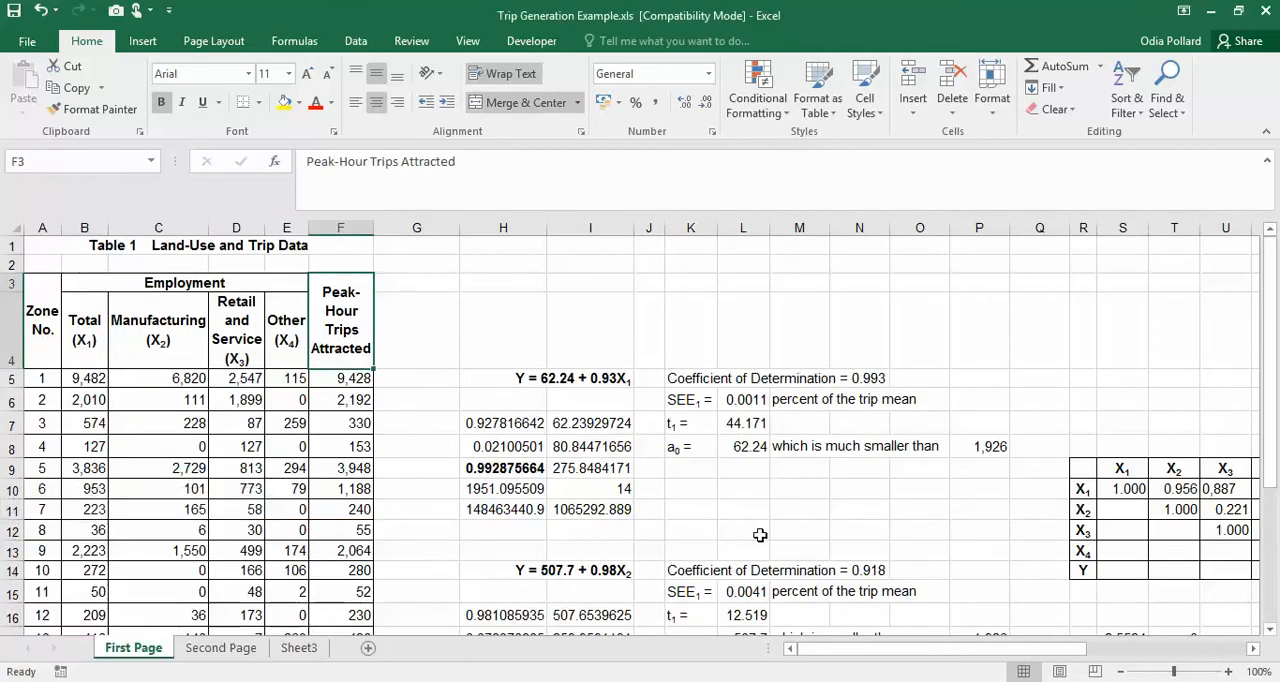
{"action": "left_click_drag", "start_coordinate": [808, 652], "coordinate": [866, 656]}
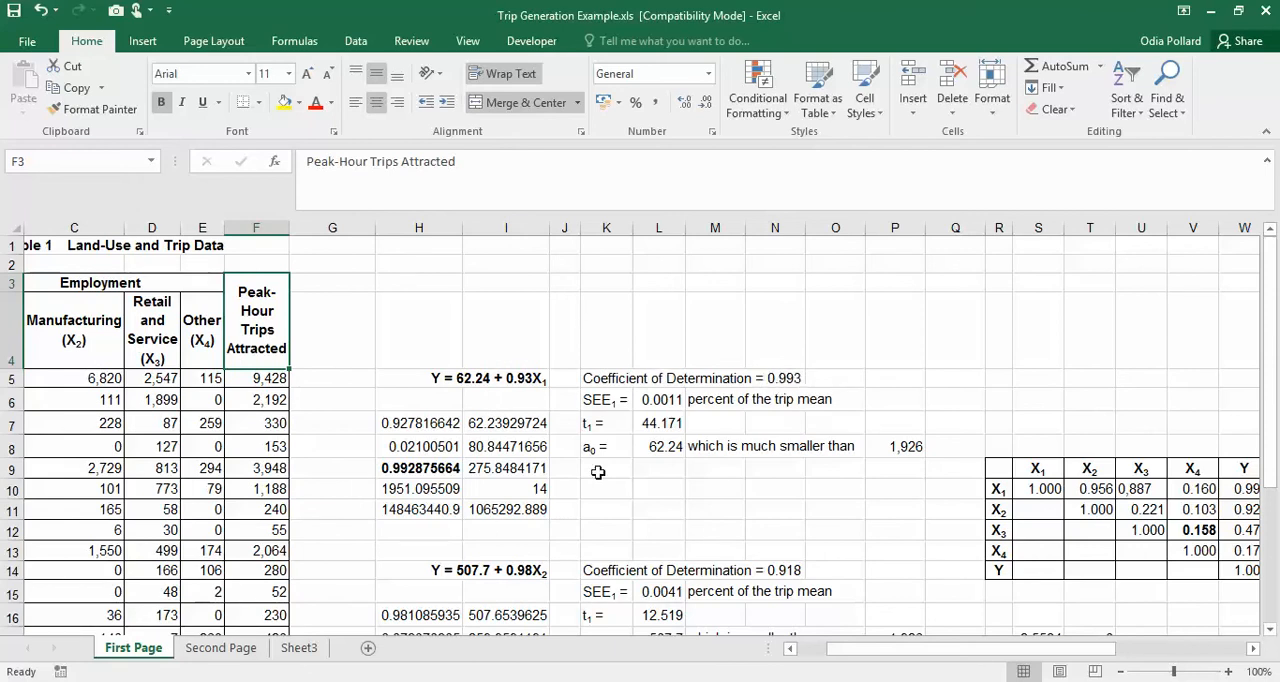
{"action": "left_click", "coordinate": [413, 474]}
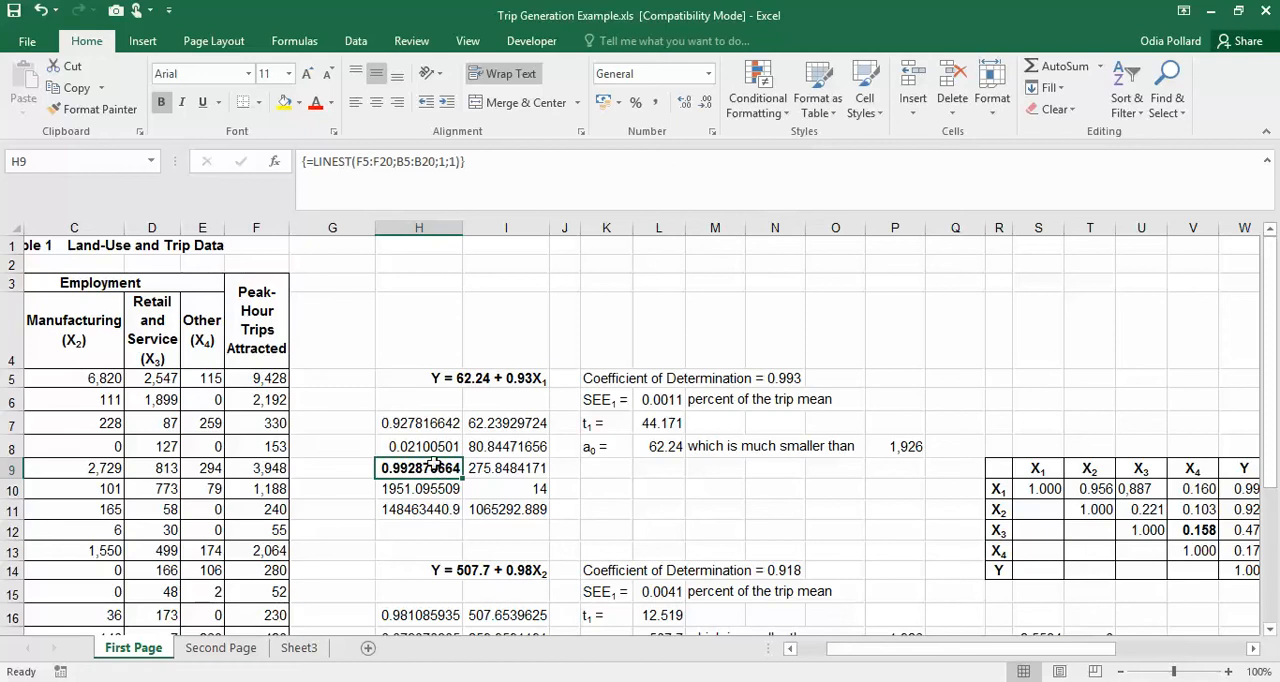
{"action": "left_click", "coordinate": [224, 681]}
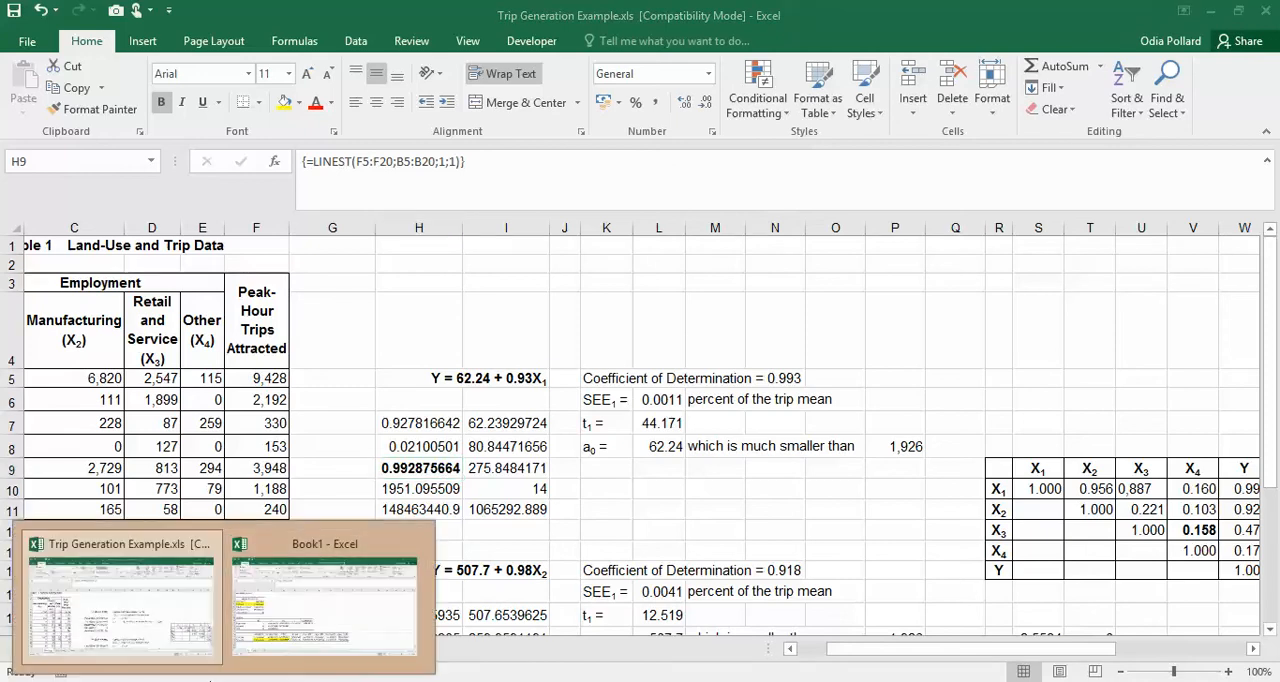
{"action": "left_click", "coordinate": [297, 636]}
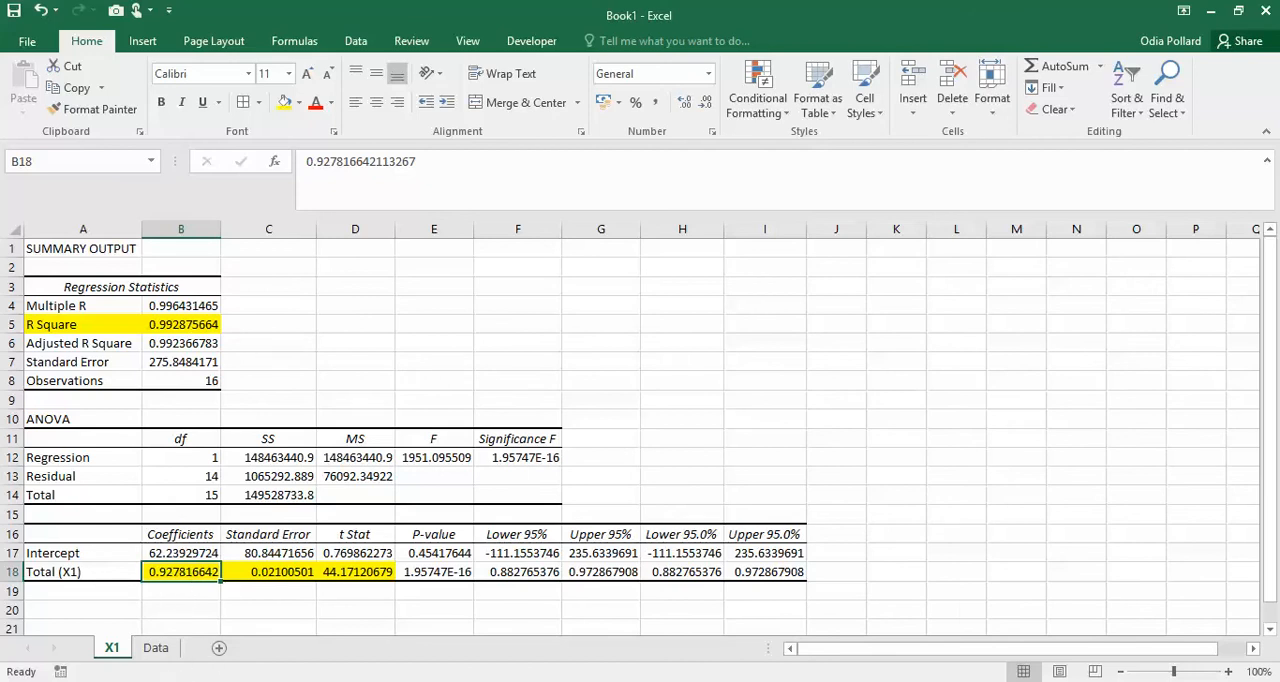
- Compare the LINEST results in Trip Generation Example.xls with Book1's X1 regression output, checking the standard error in H8 and the t Stat in D18
{"action": "mouse_move", "coordinate": [169, 678]}
{"action": "left_click", "coordinate": [194, 615]}
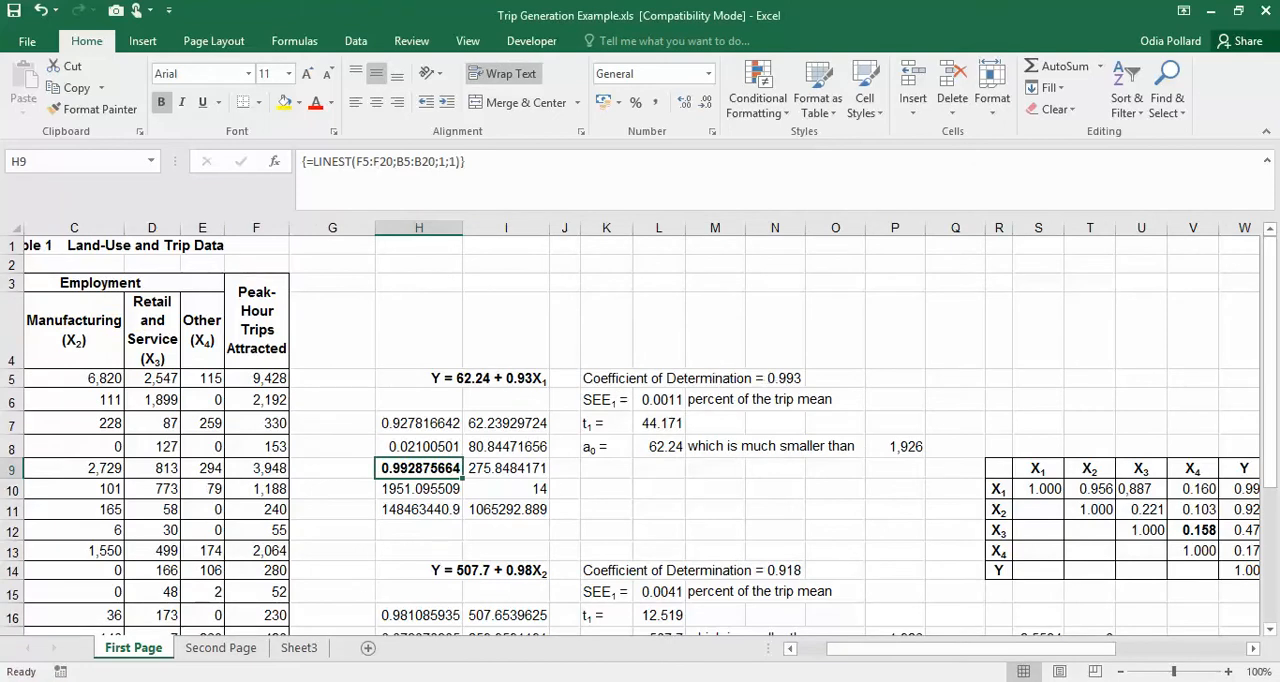
{"action": "mouse_move", "coordinate": [169, 678]}
{"action": "left_click", "coordinate": [320, 625]}
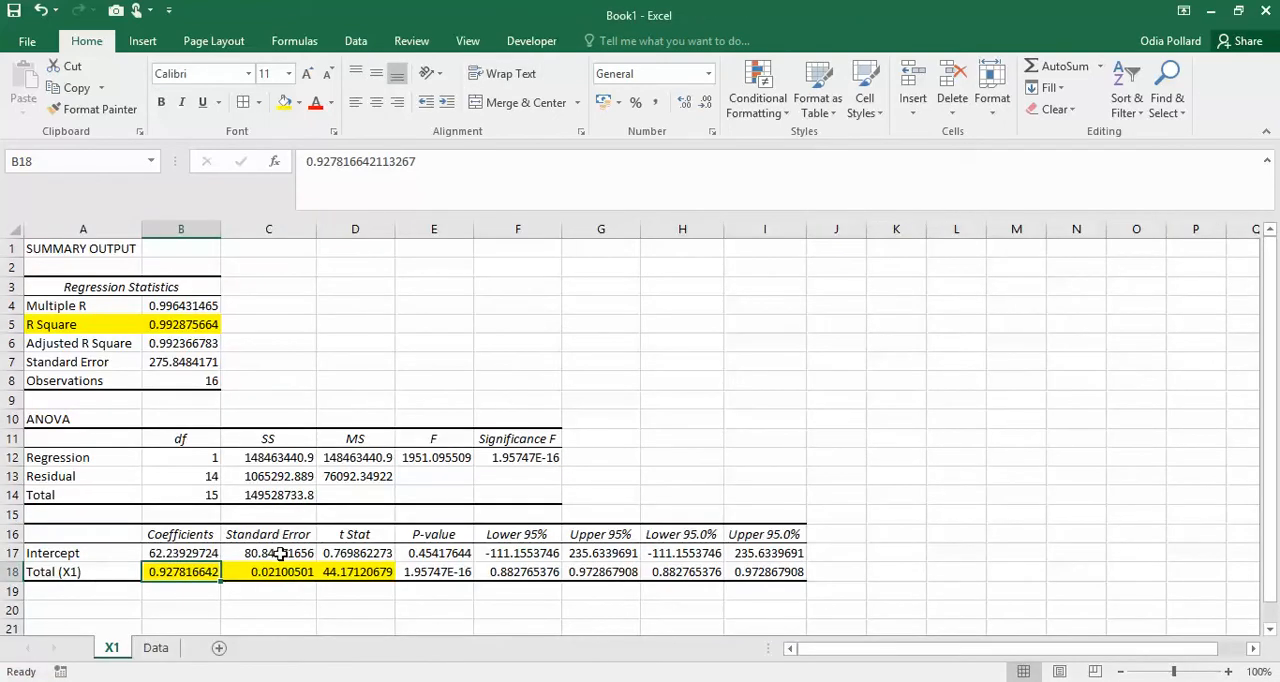
{"action": "mouse_move", "coordinate": [169, 678]}
{"action": "left_click", "coordinate": [120, 605]}
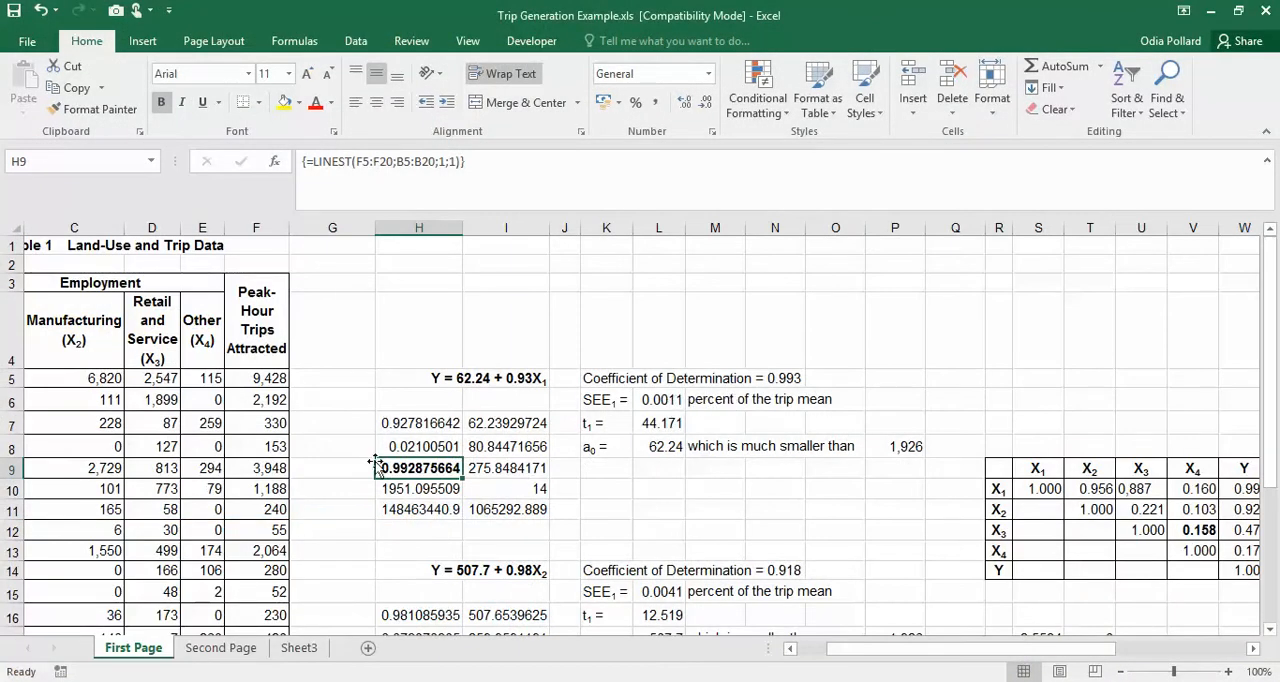
{"action": "left_click", "coordinate": [412, 447]}
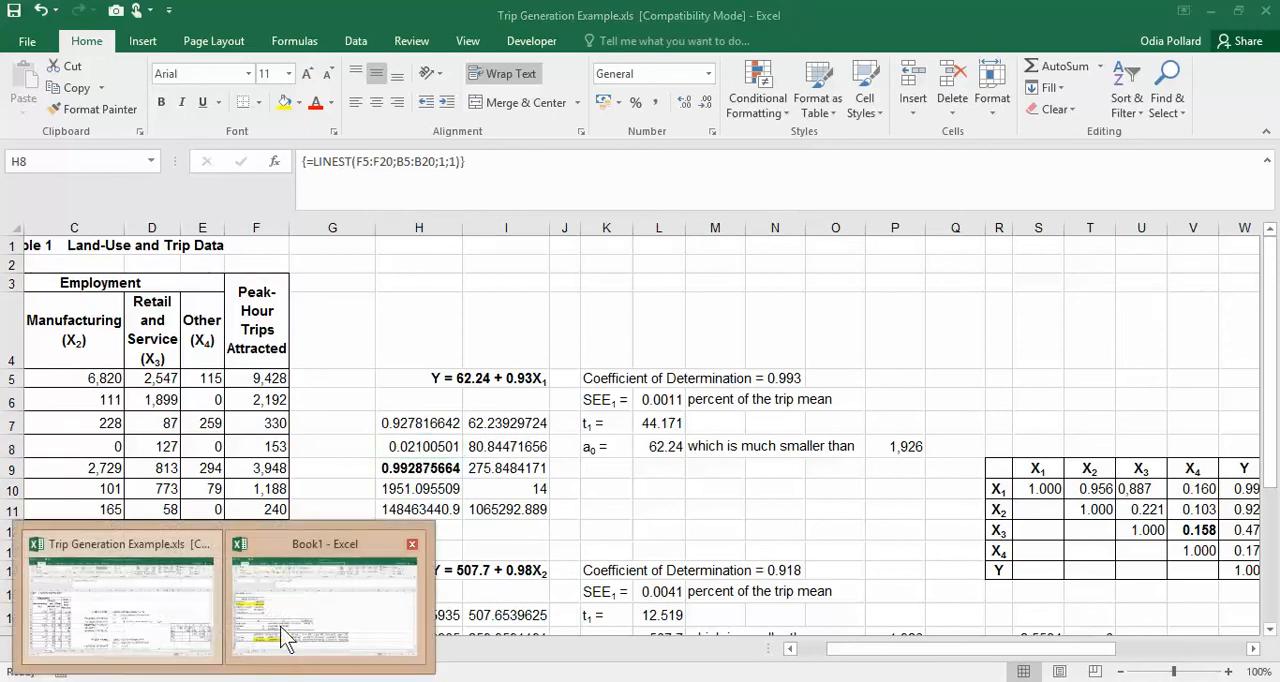
{"action": "left_click", "coordinate": [337, 580]}
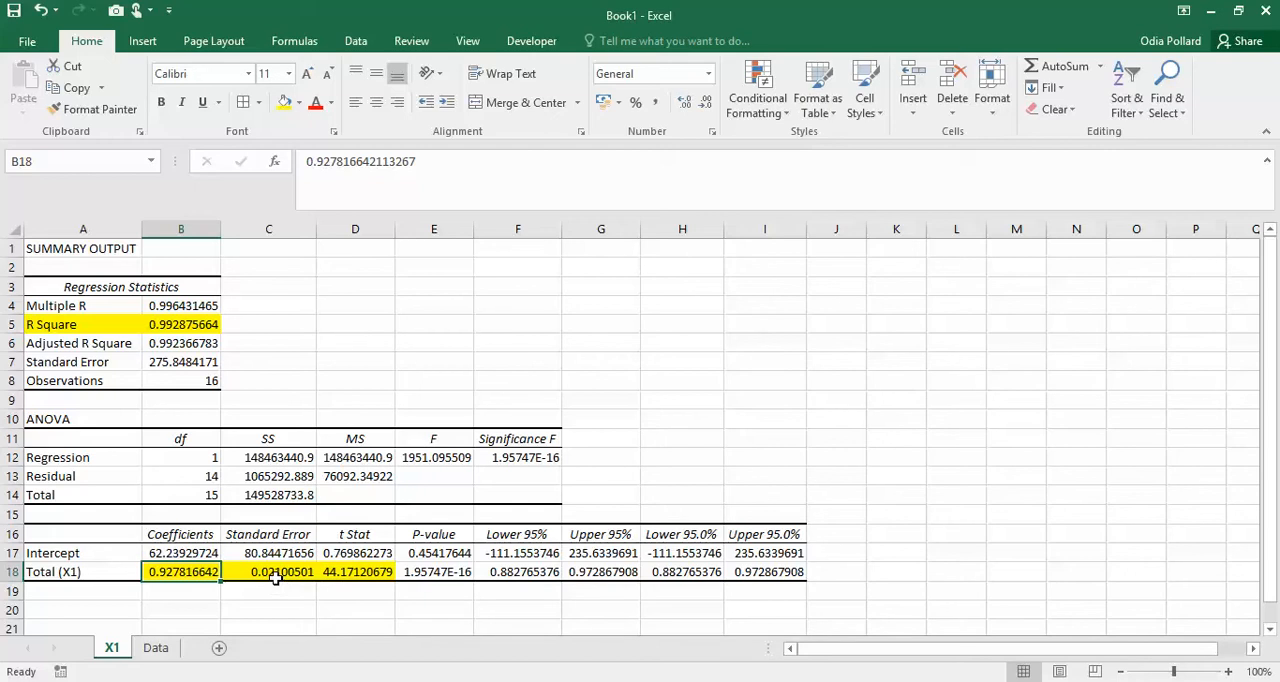
{"action": "left_click", "coordinate": [337, 573]}
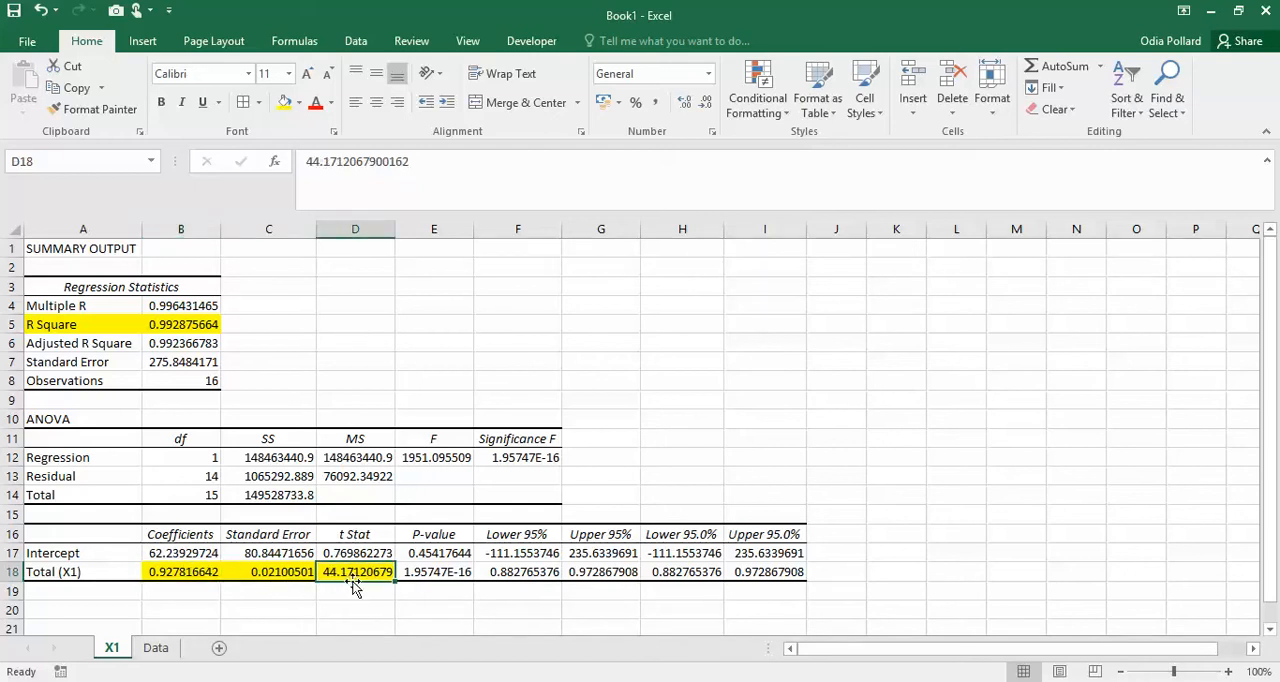
- Switch to Trip Generation Example.xls and inspect the t1 formula in L7 and the X1 LINEST coefficient in H7
{"action": "mouse_move", "coordinate": [258, 640]}
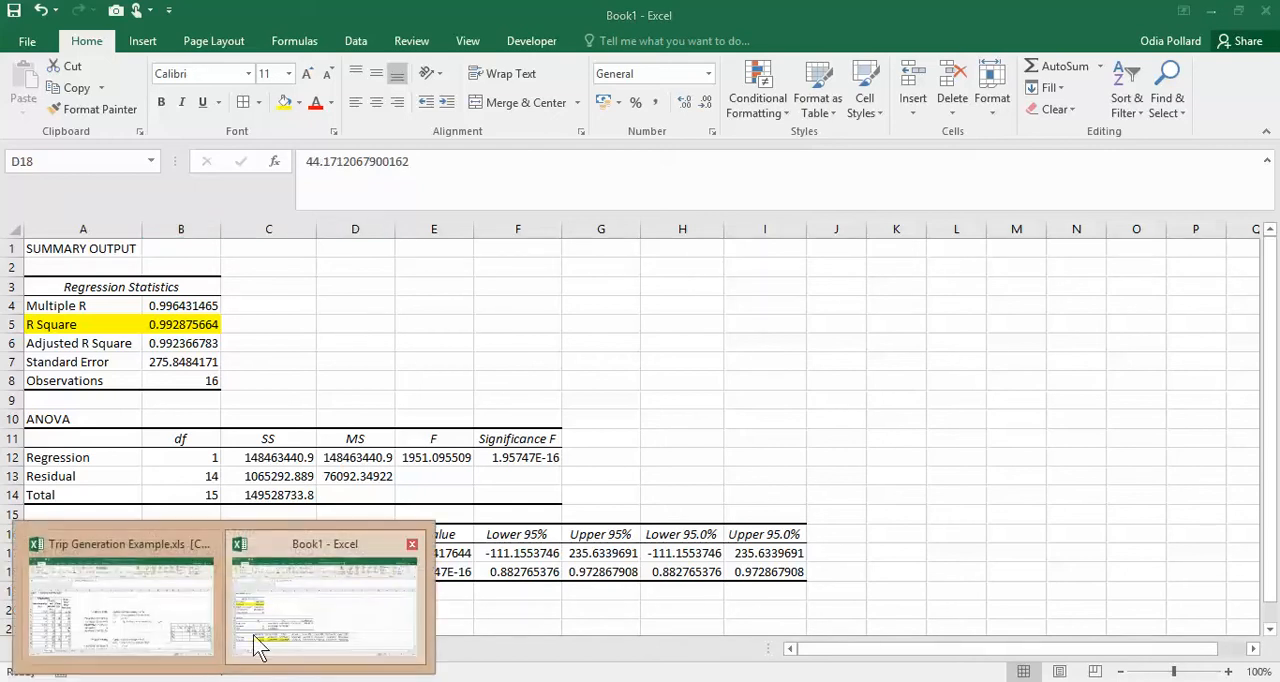
{"action": "left_click", "coordinate": [178, 623]}
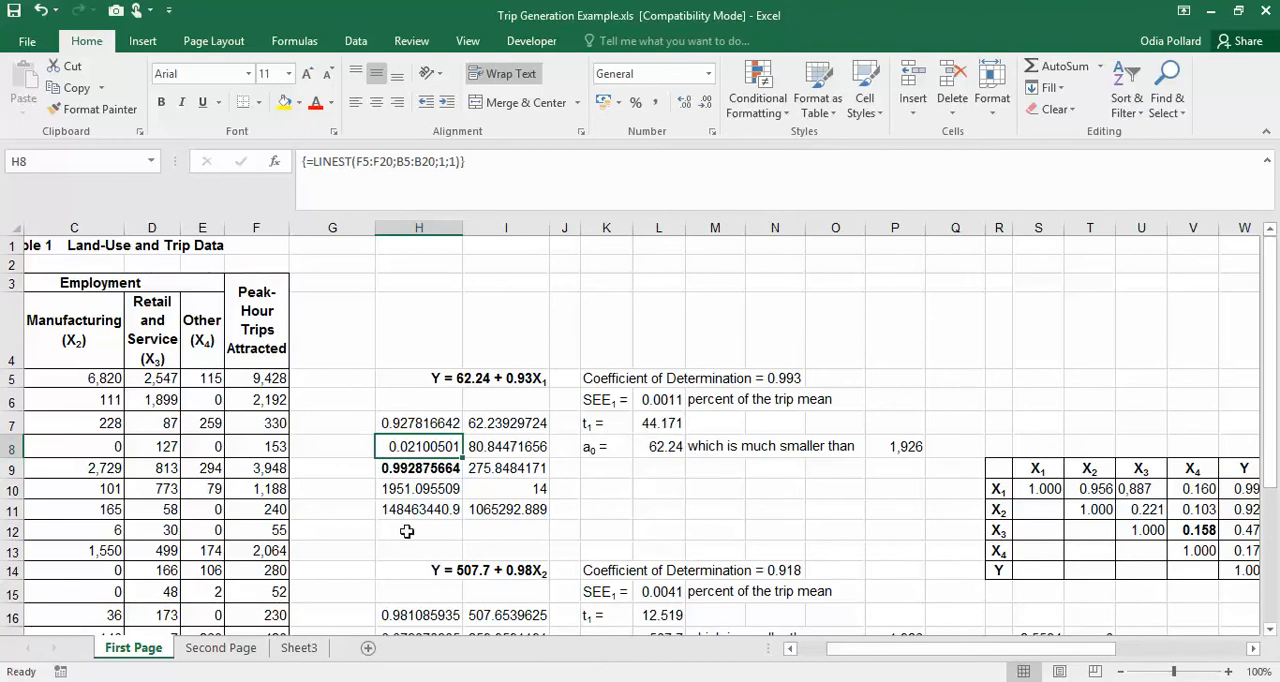
{"action": "left_click", "coordinate": [651, 428]}
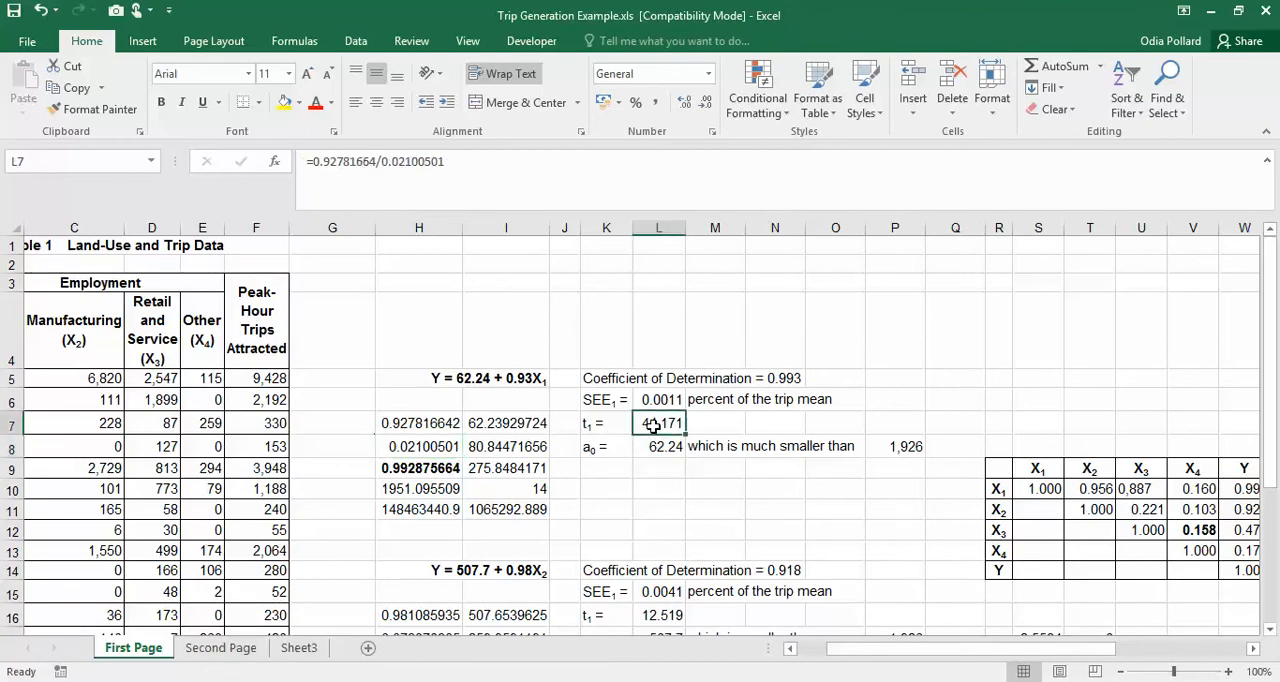
{"action": "left_click", "coordinate": [430, 424]}
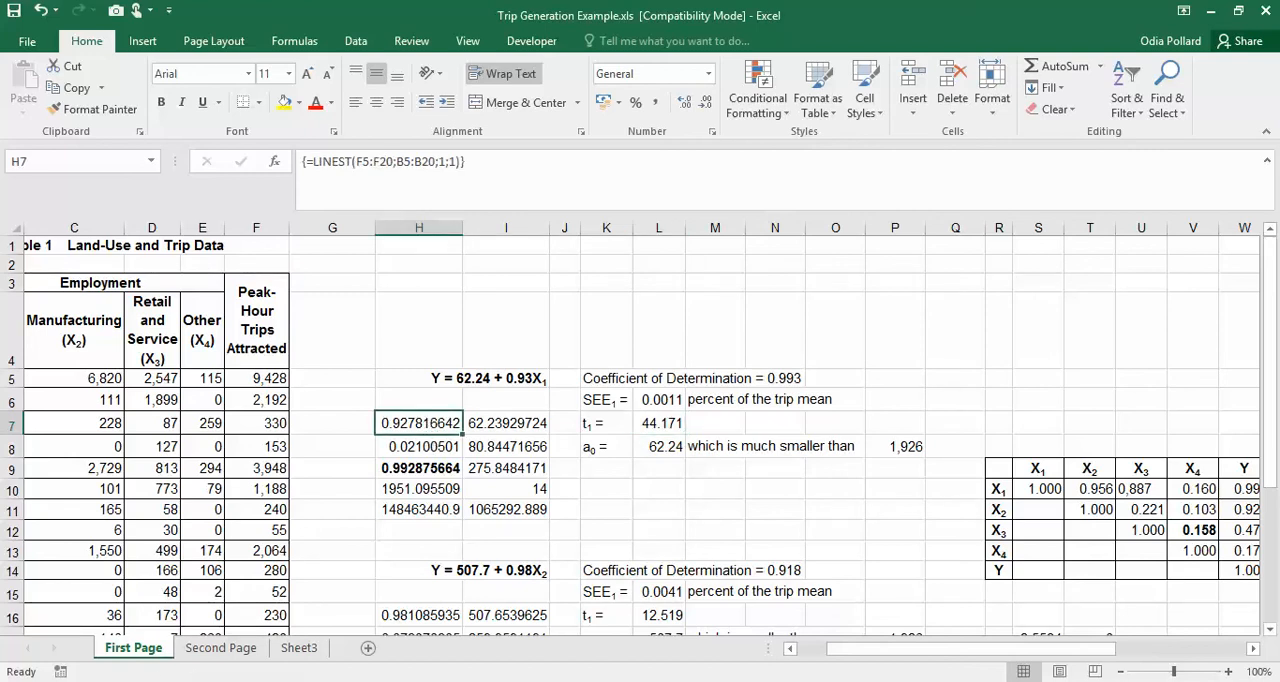
- Check the LINEST output layout in the course PDF and the t1 formula in L7 against Book1's Total (X1) t Stat
{"action": "key", "text": "alt+Tab"}
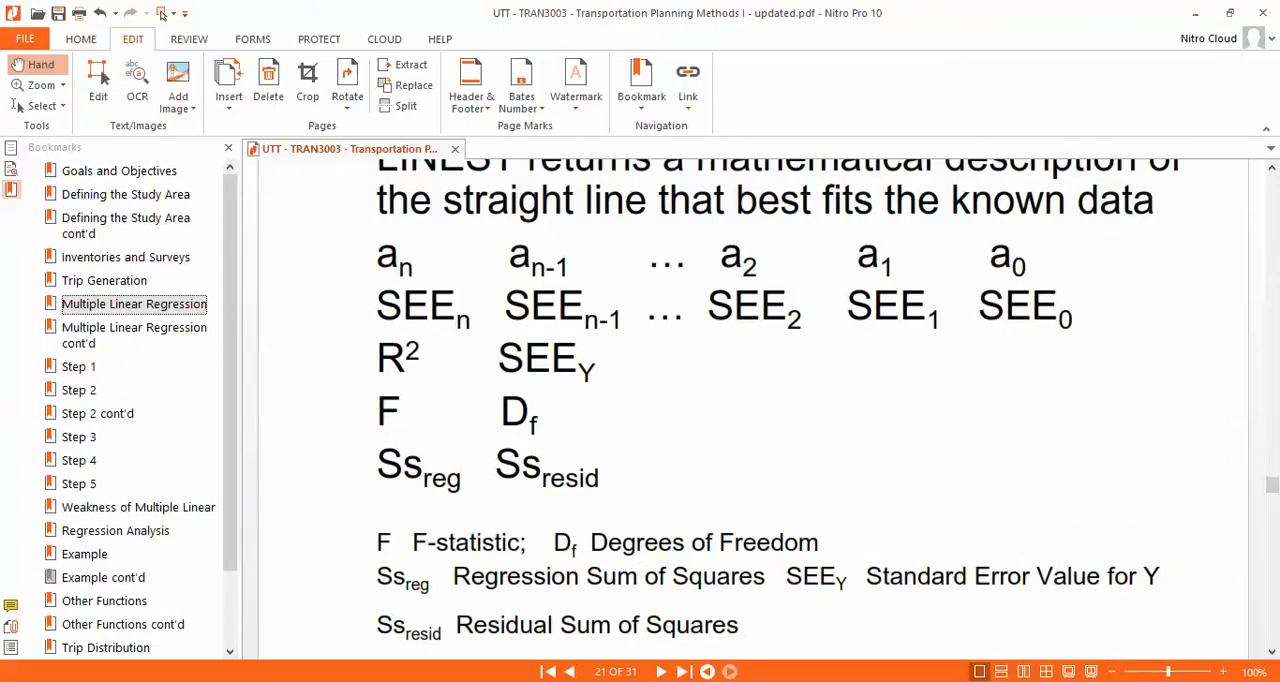
{"action": "left_click", "coordinate": [297, 627]}
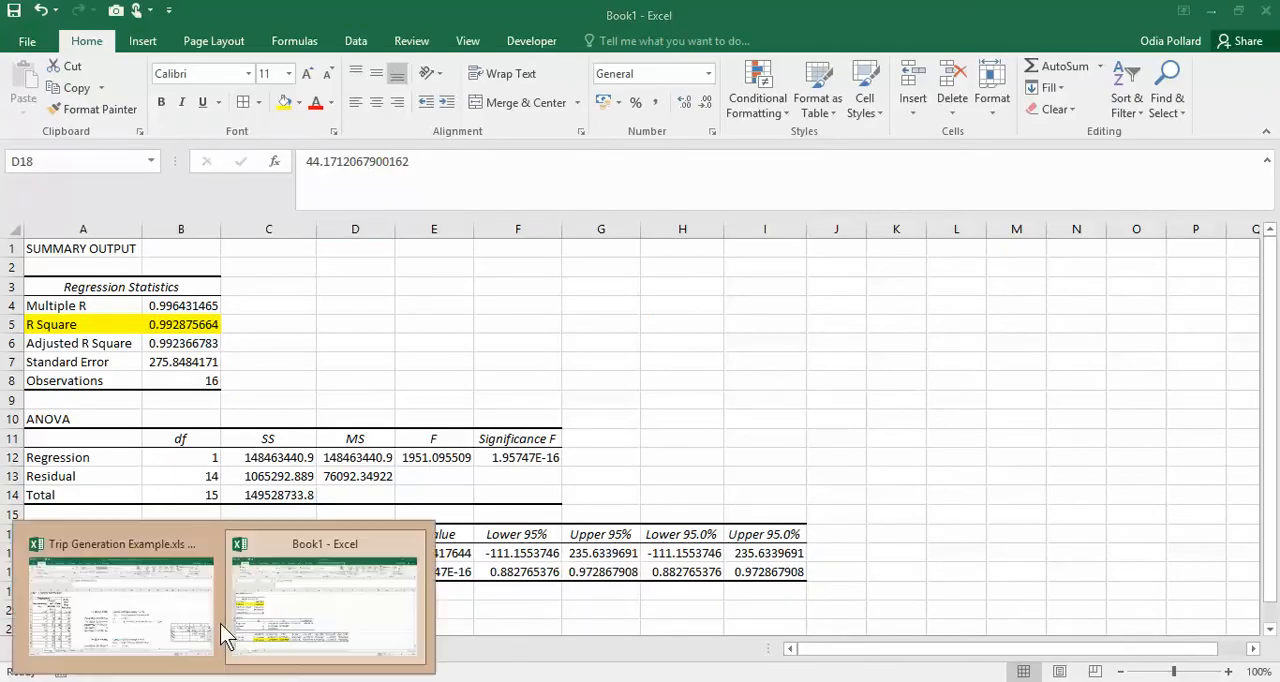
{"action": "left_click", "coordinate": [220, 623]}
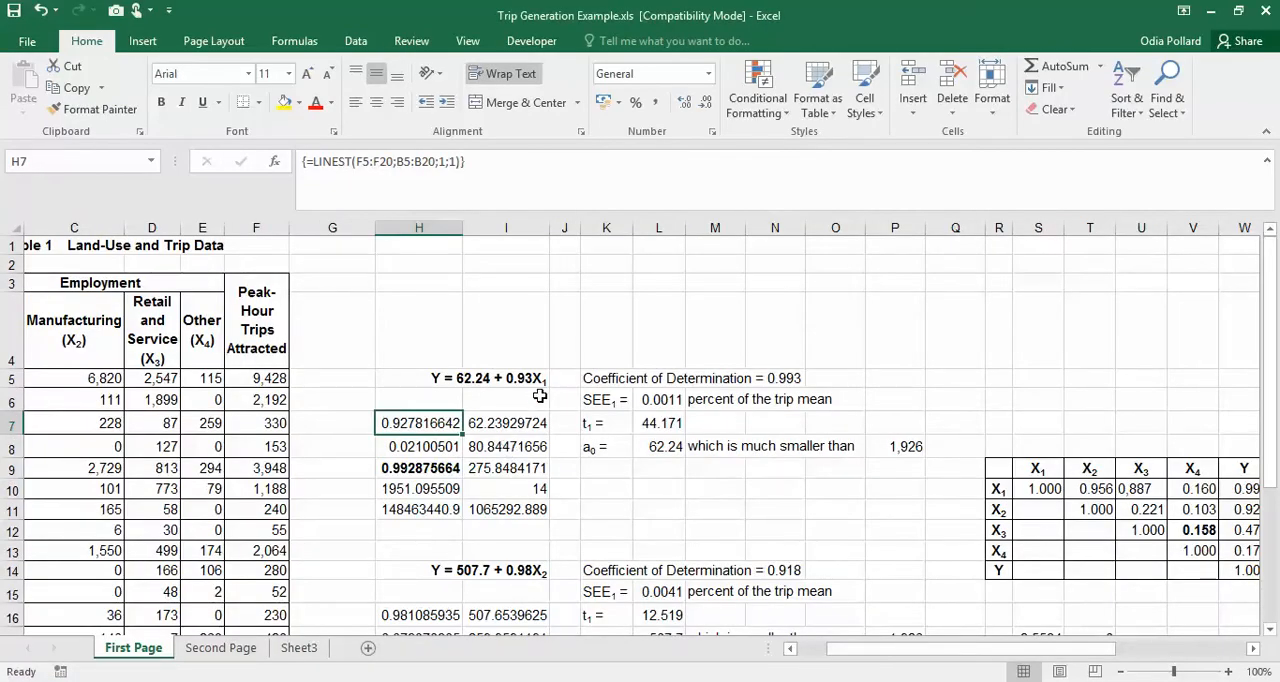
{"action": "left_click", "coordinate": [650, 424]}
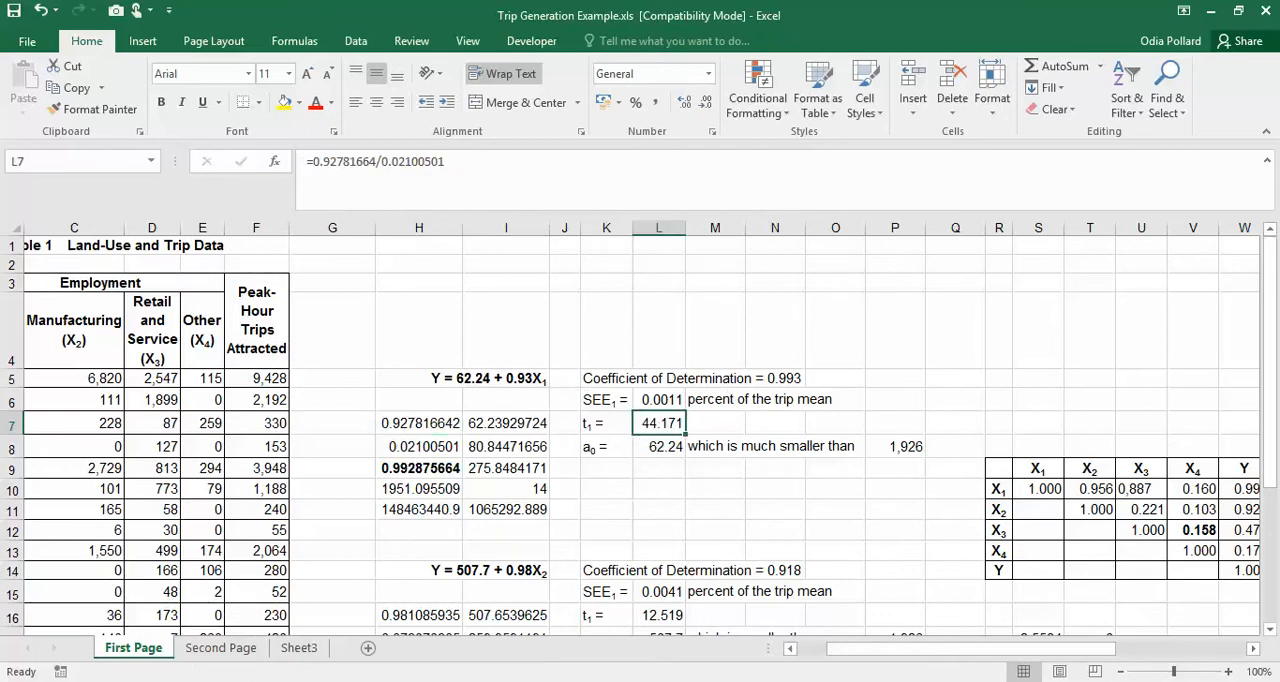
{"action": "left_click", "coordinate": [315, 640]}
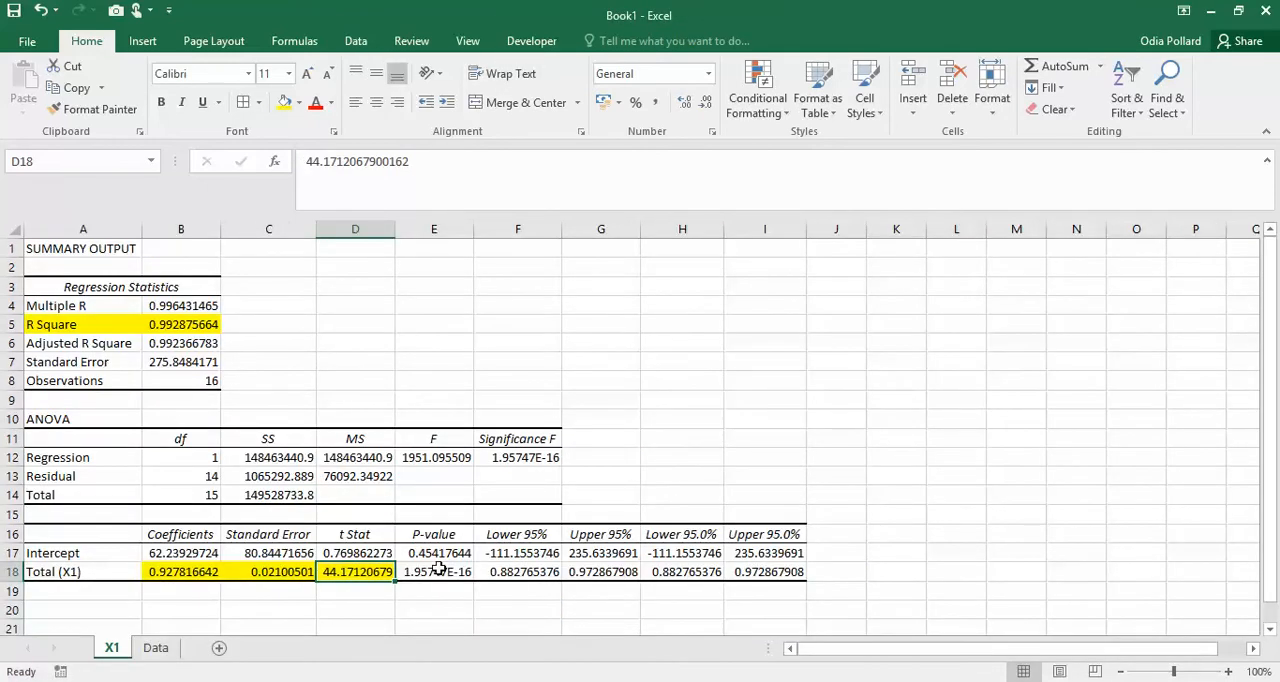
{"action": "left_click", "coordinate": [344, 611]}
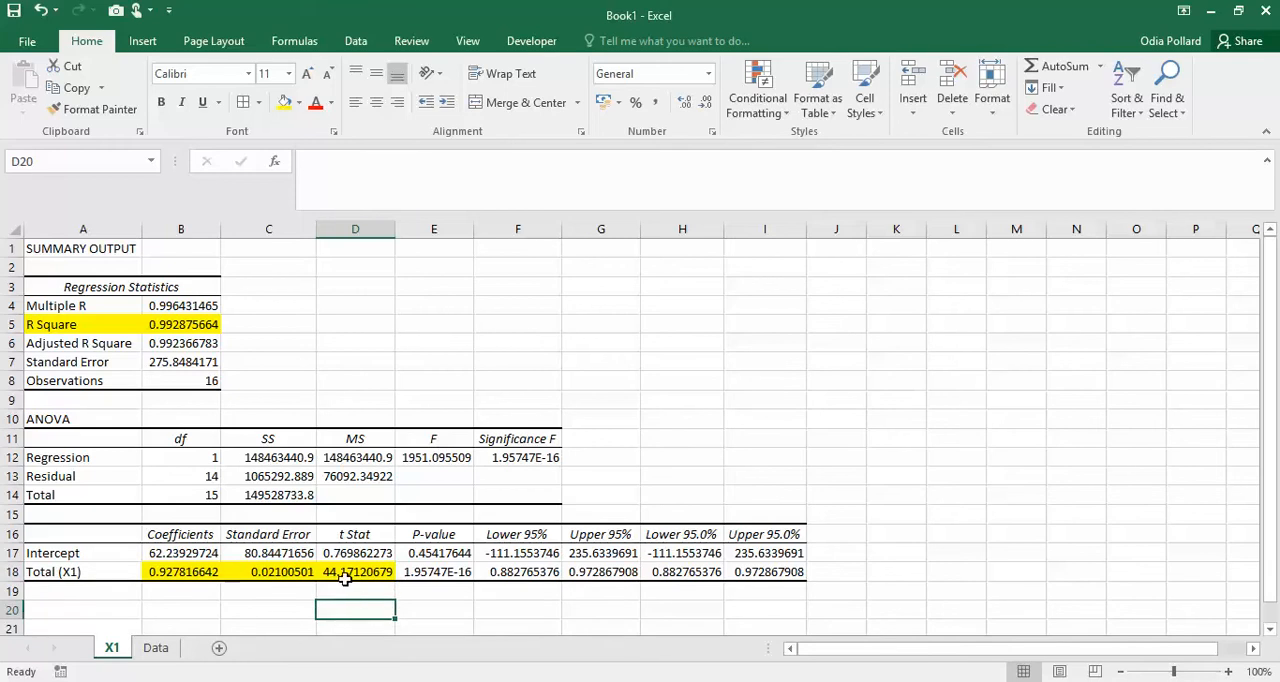
- Review Book1's Data sheet and the X1 equation in Trip Generation Example.xls, ending back in Book1
{"action": "scroll", "coordinate": [358, 520], "scroll_direction": "down", "scroll_amount": 2}
{"action": "scroll", "coordinate": [393, 597], "scroll_direction": "up", "scroll_amount": 2}
{"action": "left_click", "coordinate": [155, 648]}
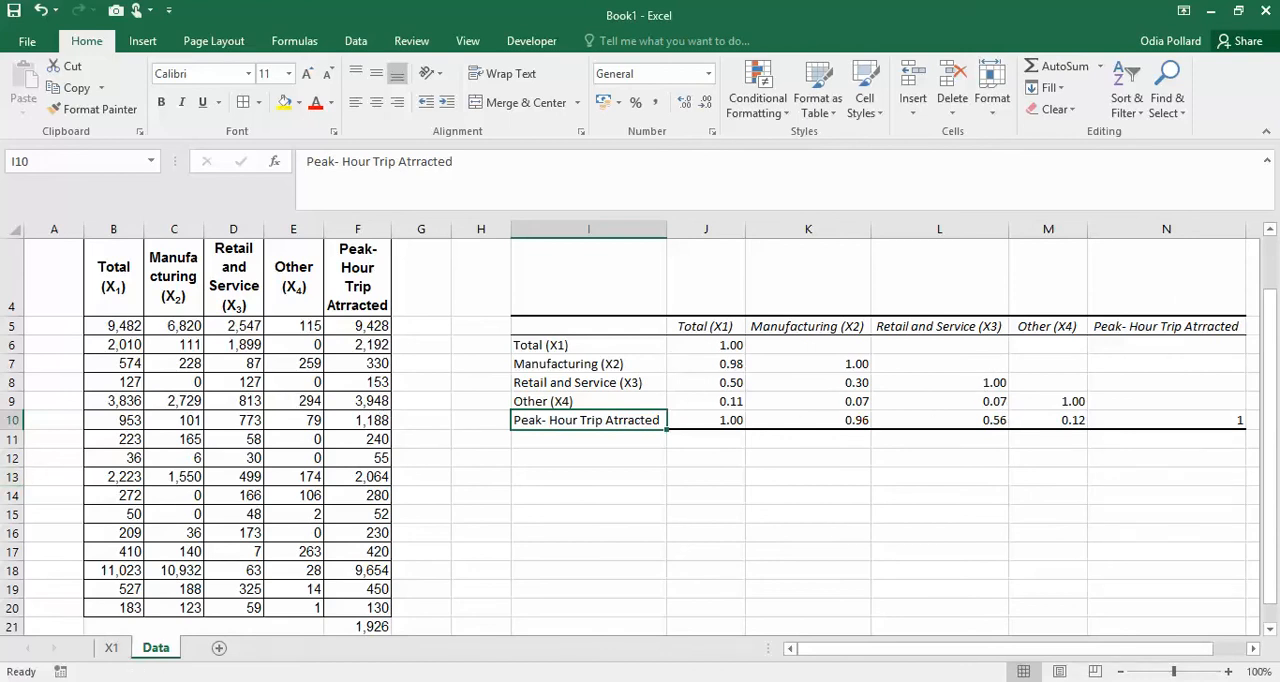
{"action": "left_click", "coordinate": [134, 620]}
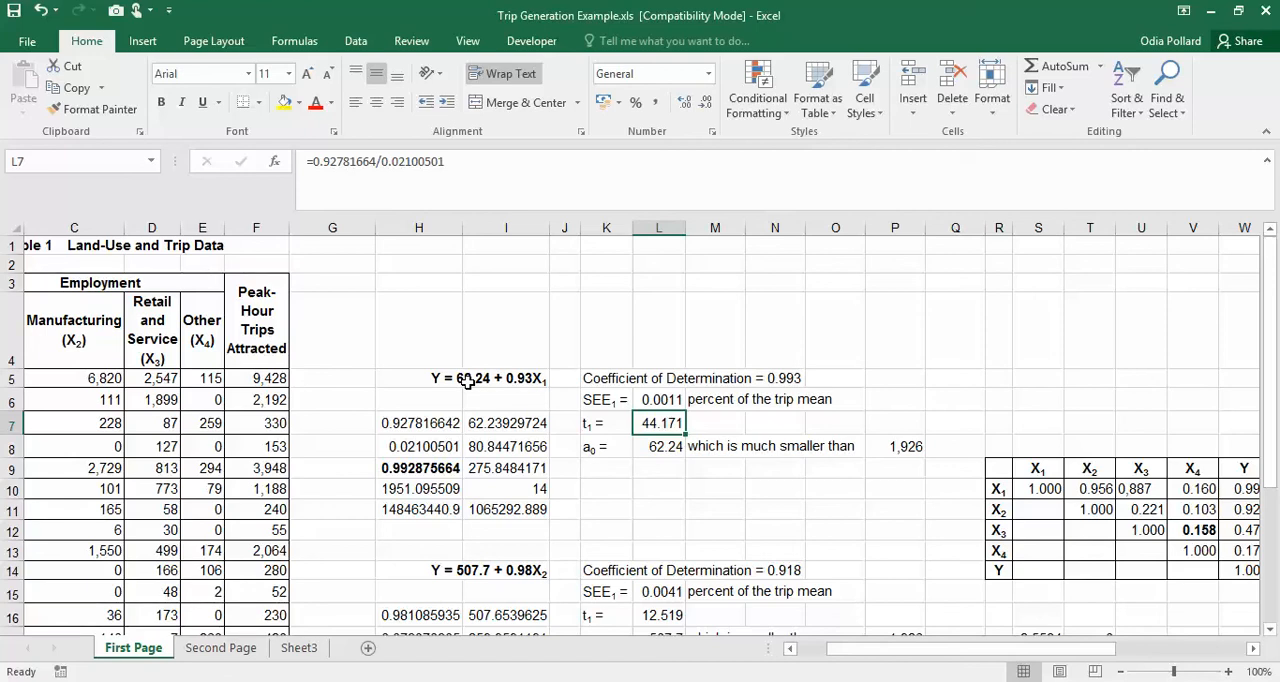
{"action": "mouse_move", "coordinate": [218, 681]}
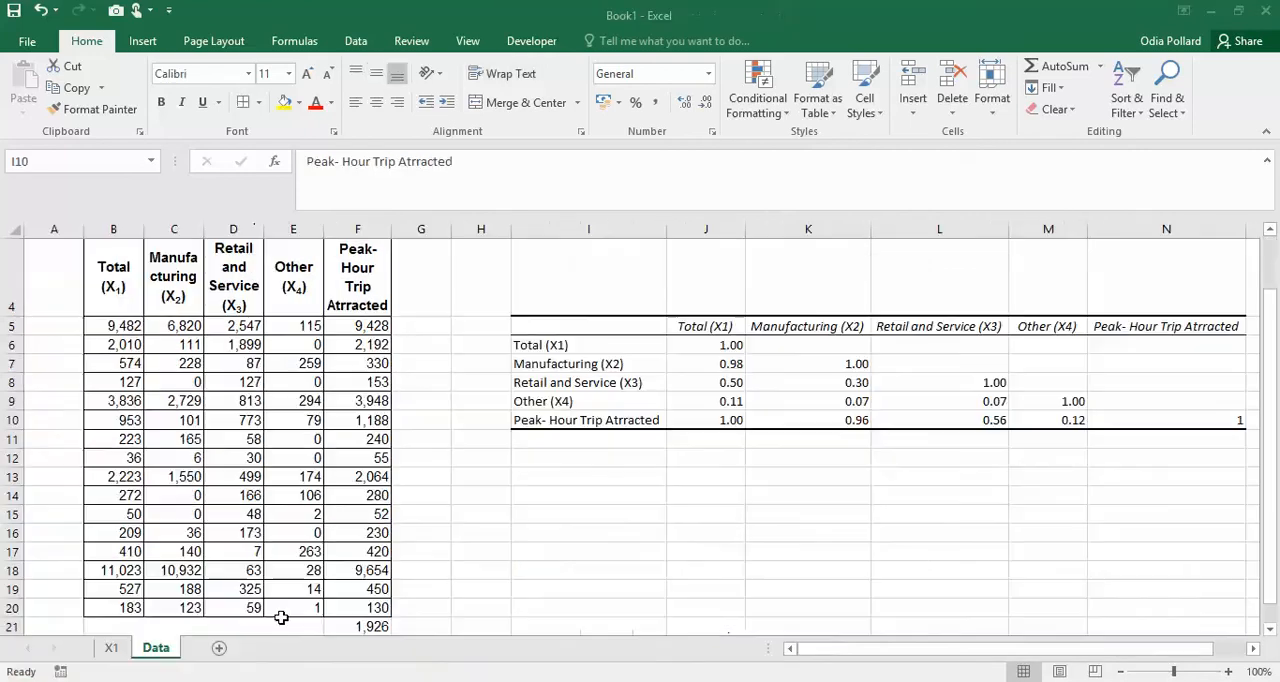
{"action": "left_click", "coordinate": [281, 616]}
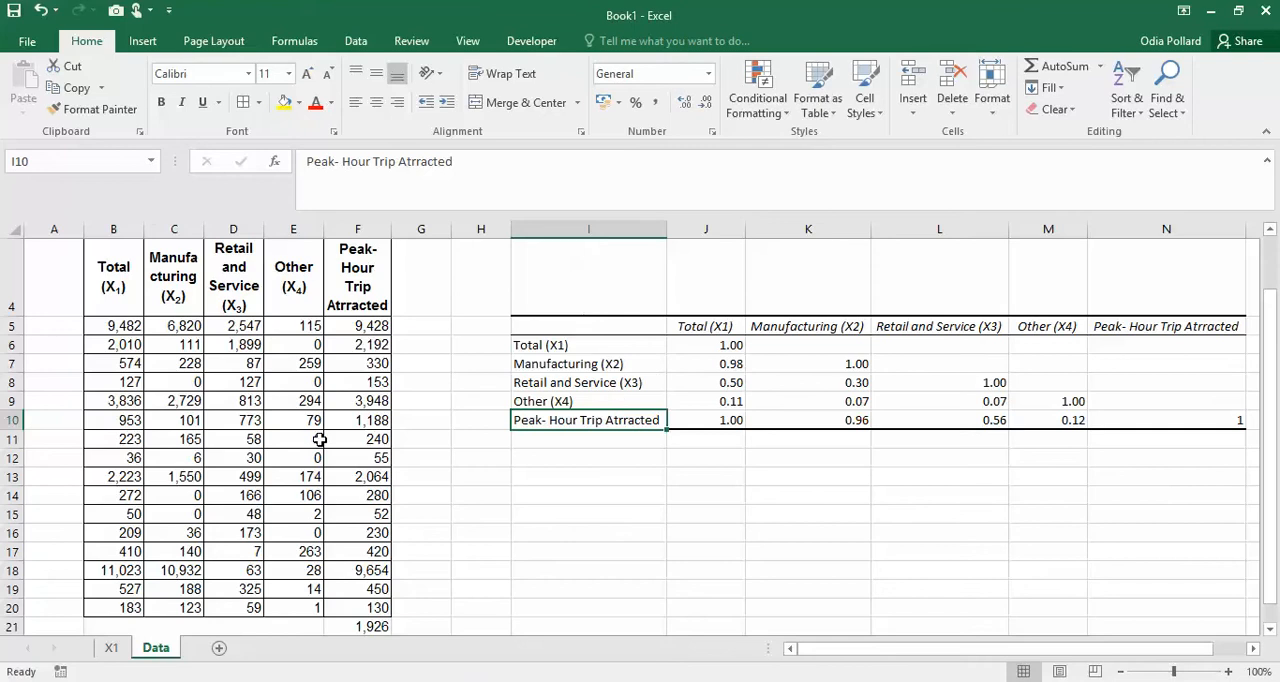
- Highlight the Intercept coefficient in B17 of the X1 sheet with a yellow fill
{"action": "left_click", "coordinate": [111, 648]}
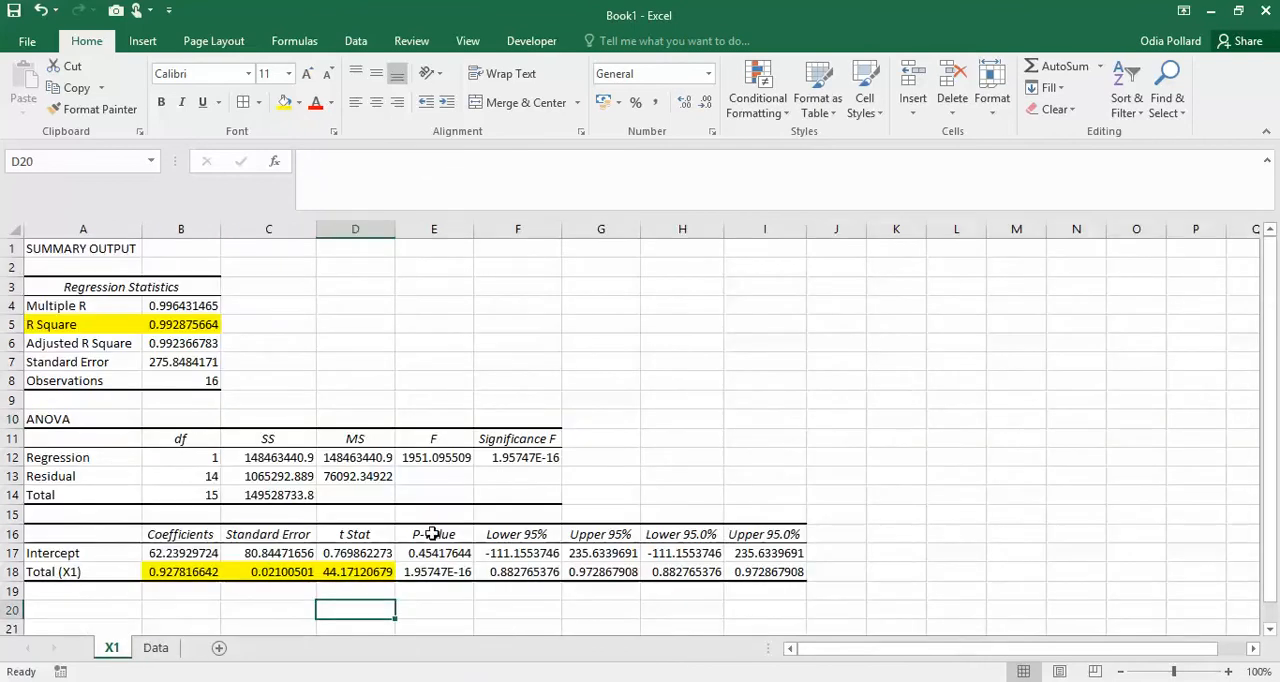
{"action": "left_click", "coordinate": [172, 556]}
{"action": "left_click", "coordinate": [284, 102]}
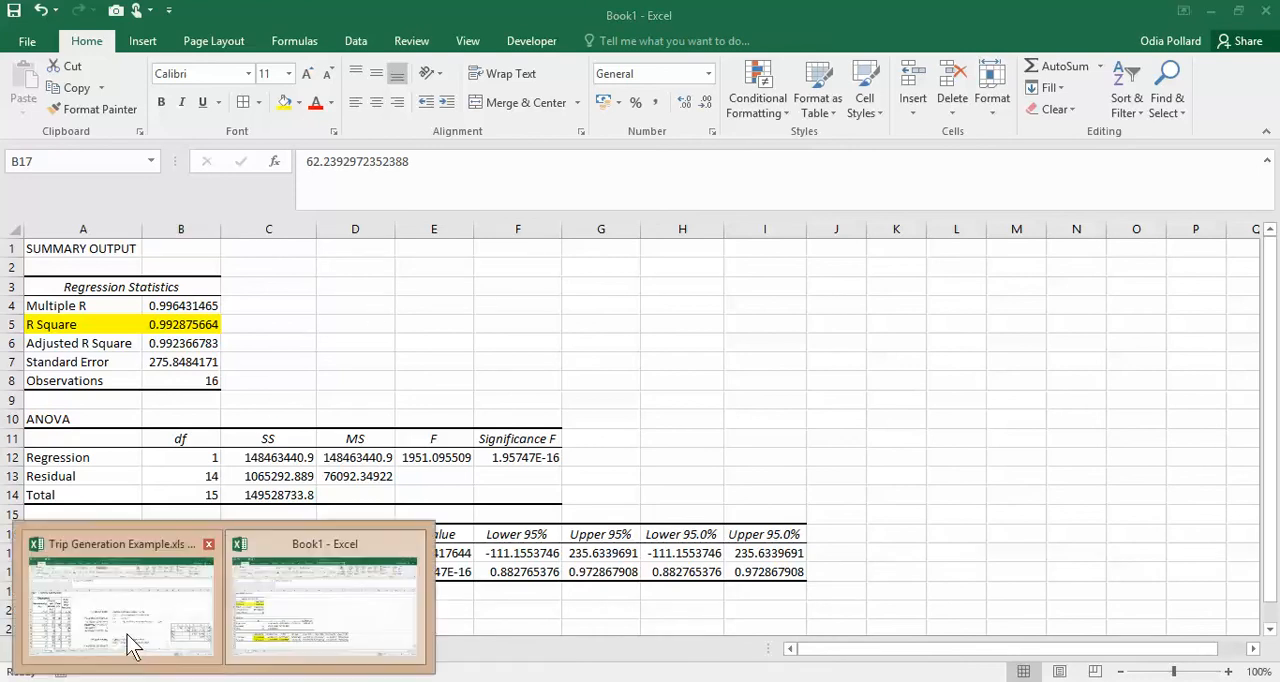
- Compare the X1 equation in Trip Generation Example.xls with the Intercept and Total (X1) coefficients in Book1
{"action": "left_click", "coordinate": [137, 645]}
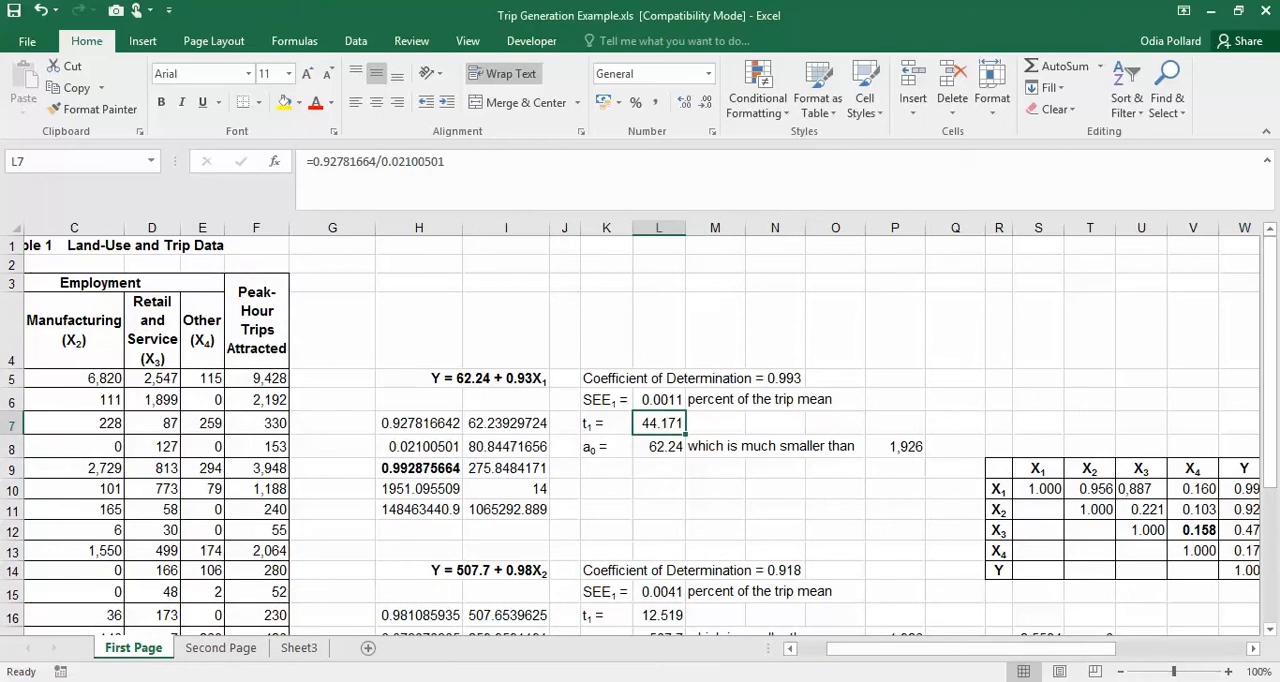
{"action": "left_click", "coordinate": [310, 595]}
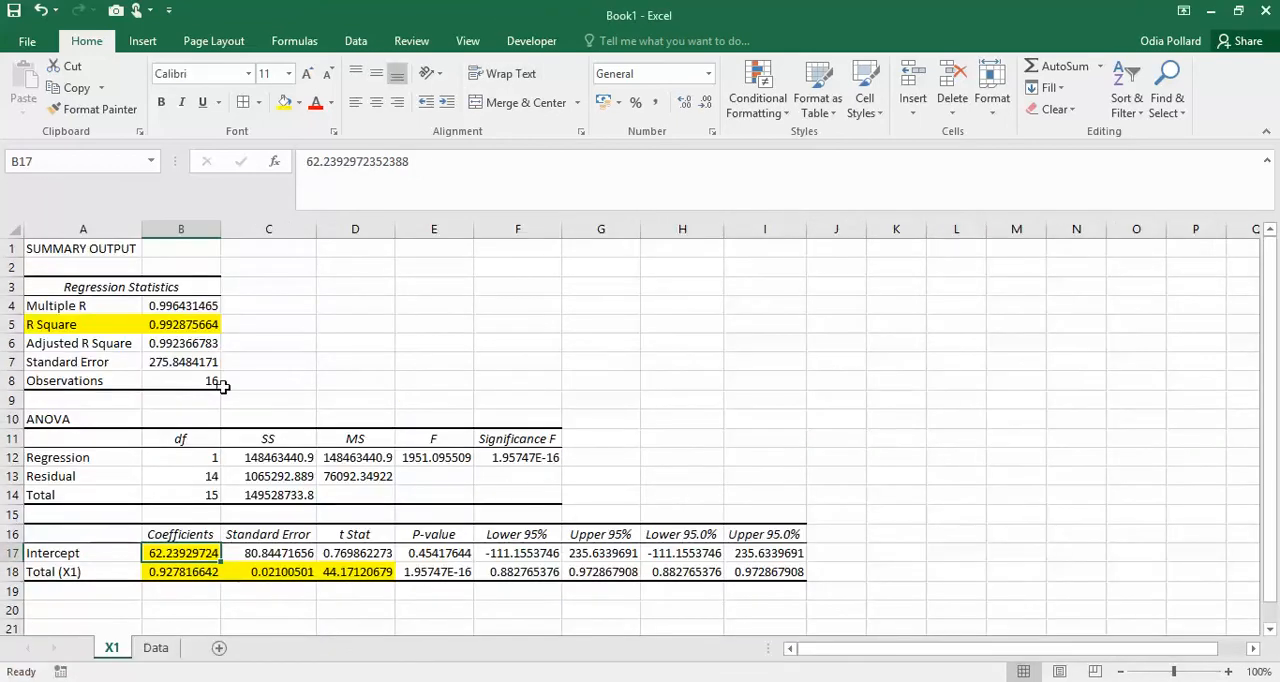
{"action": "left_click", "coordinate": [178, 572]}
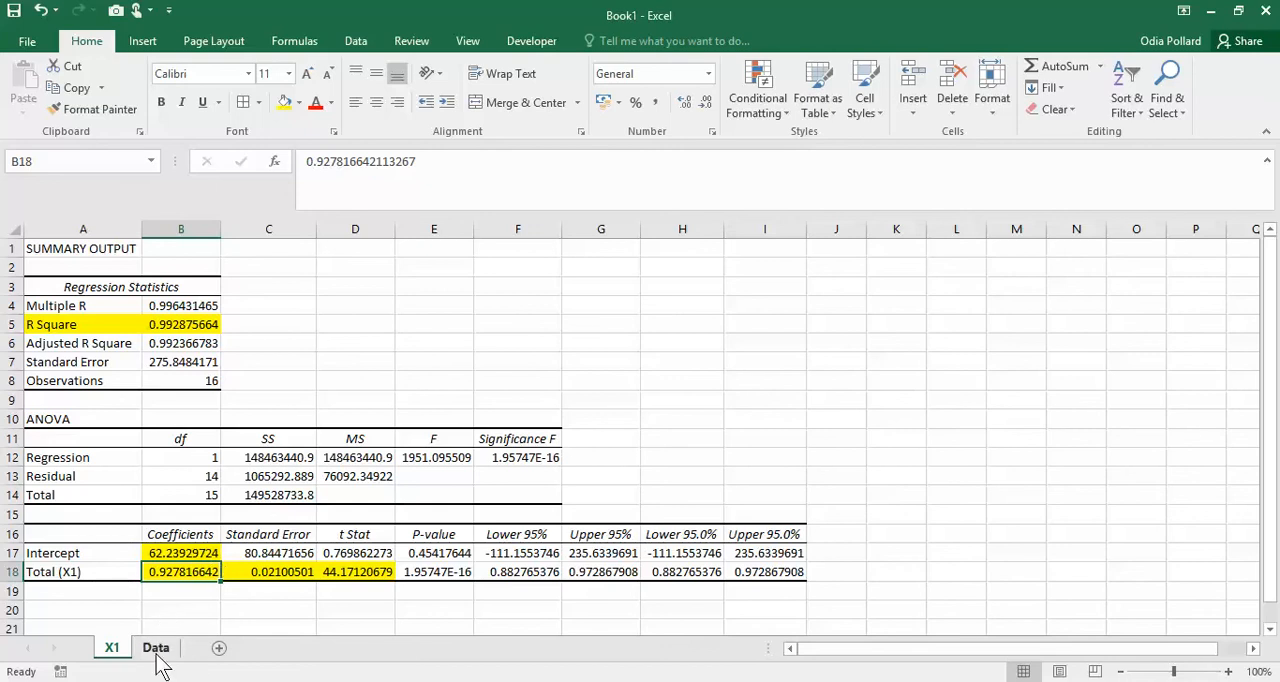
- Copy the equation Y = 62.24 + 0.93X1 from H5 of Trip Generation Example.xls into E5 of Book1's X1 sheet
{"action": "mouse_move", "coordinate": [138, 679]}
{"action": "left_click", "coordinate": [119, 623]}
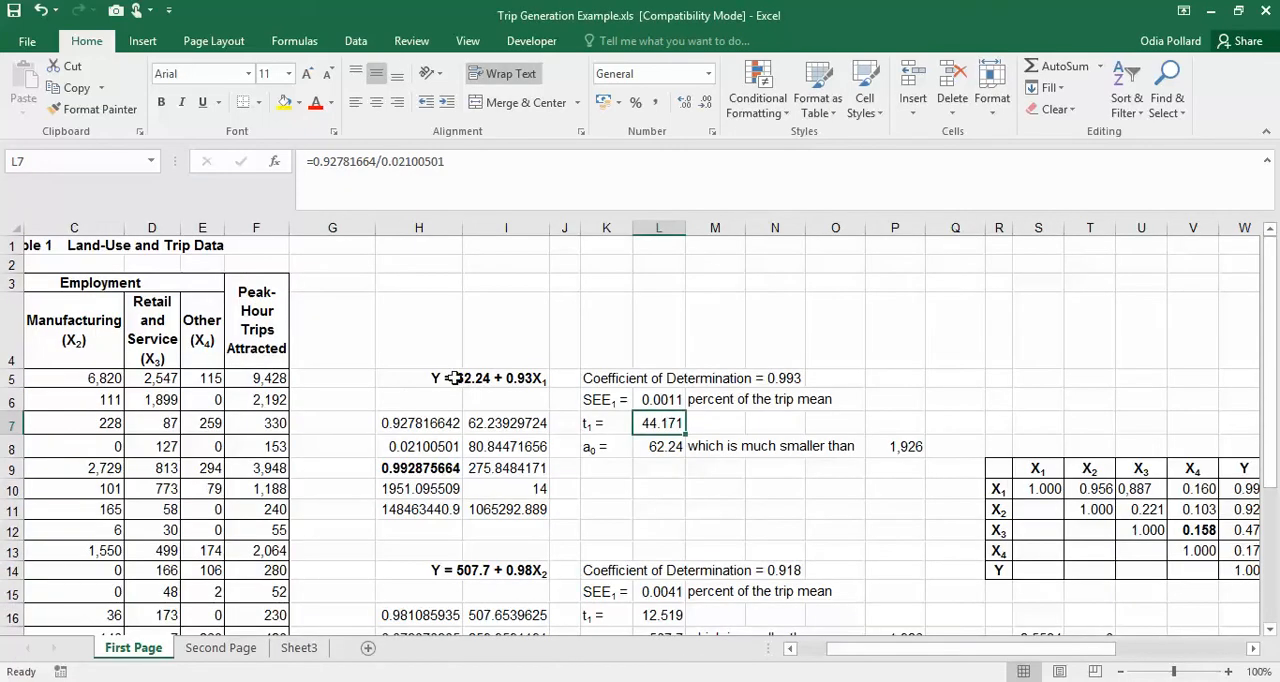
{"action": "left_click", "coordinate": [460, 383]}
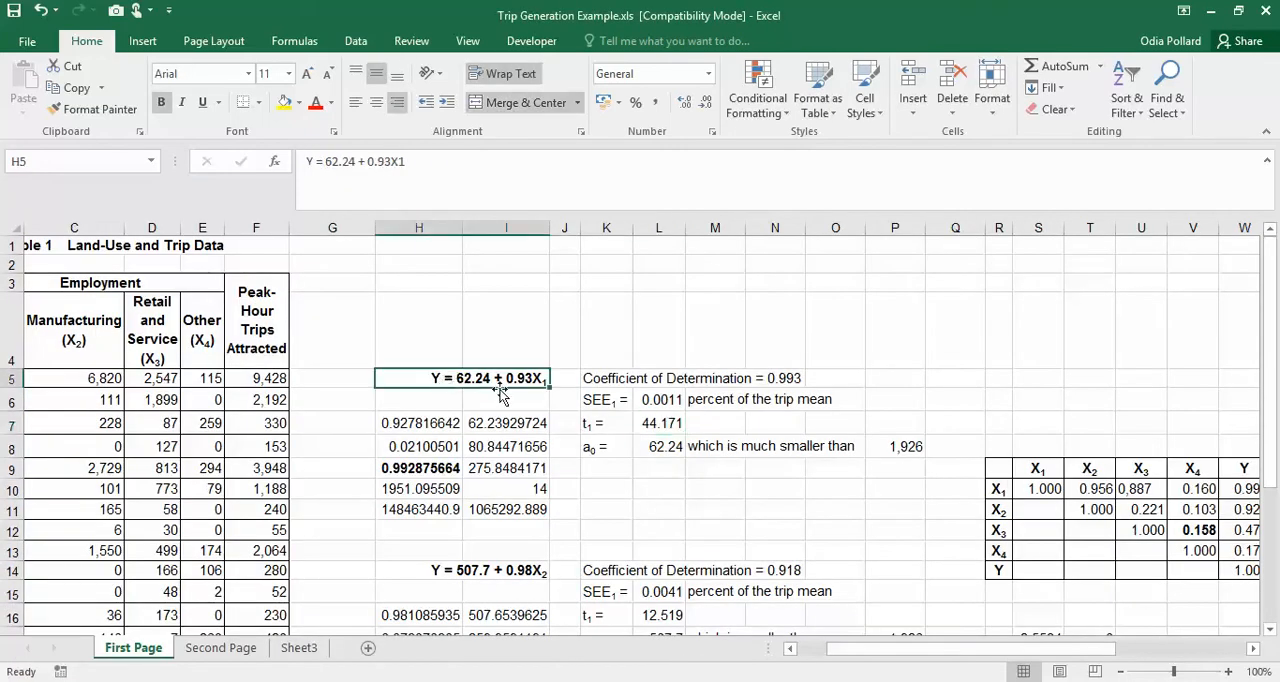
{"action": "key", "text": "ctrl+c"}
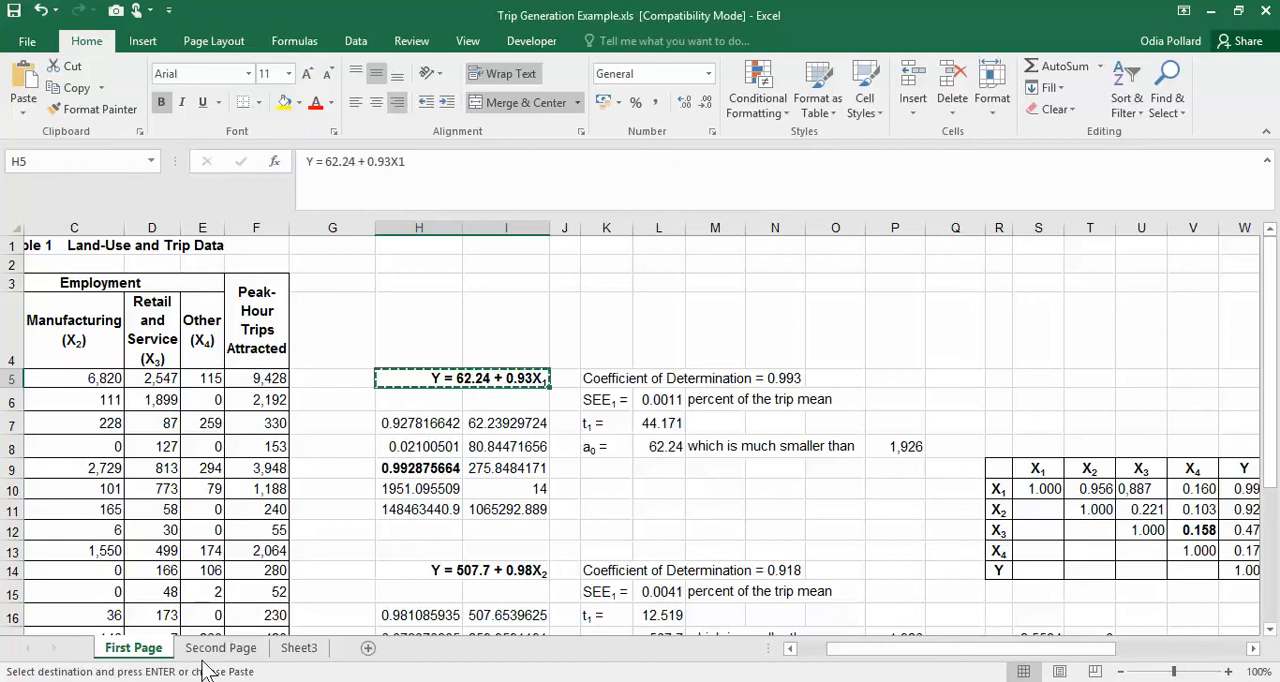
{"action": "mouse_move", "coordinate": [243, 675]}
{"action": "left_click", "coordinate": [329, 611]}
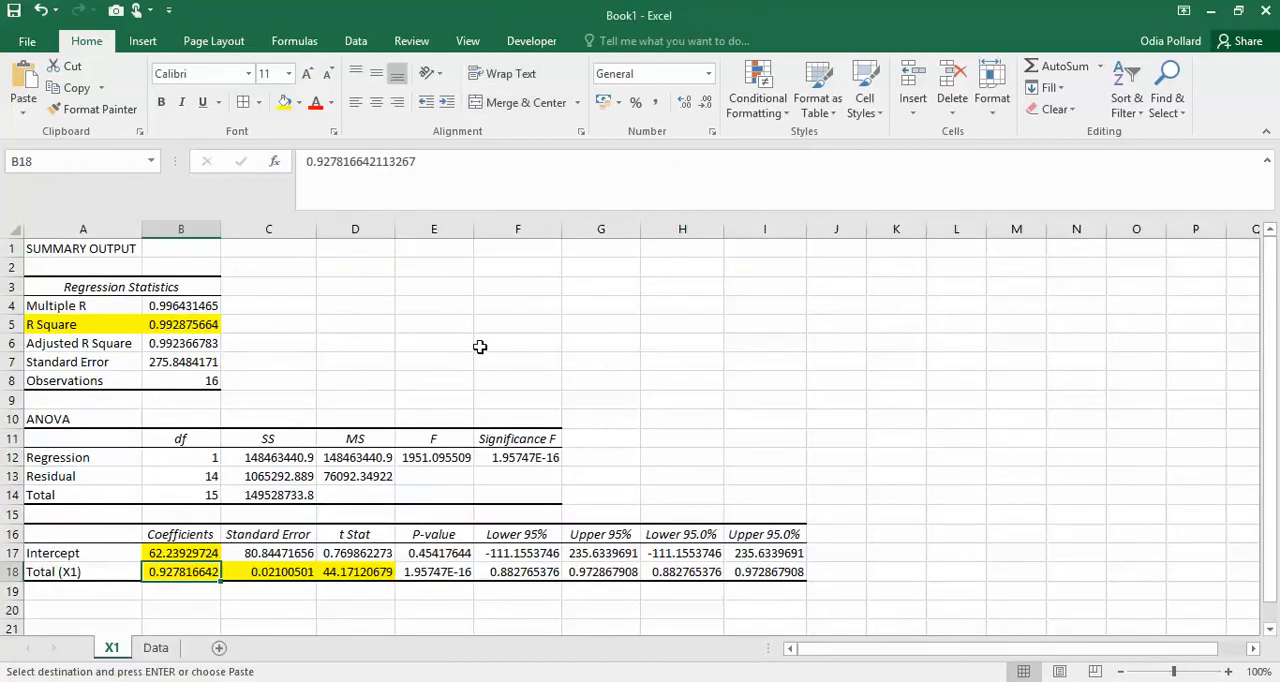
{"action": "left_click", "coordinate": [440, 324]}
{"action": "key", "text": "ctrl+v"}
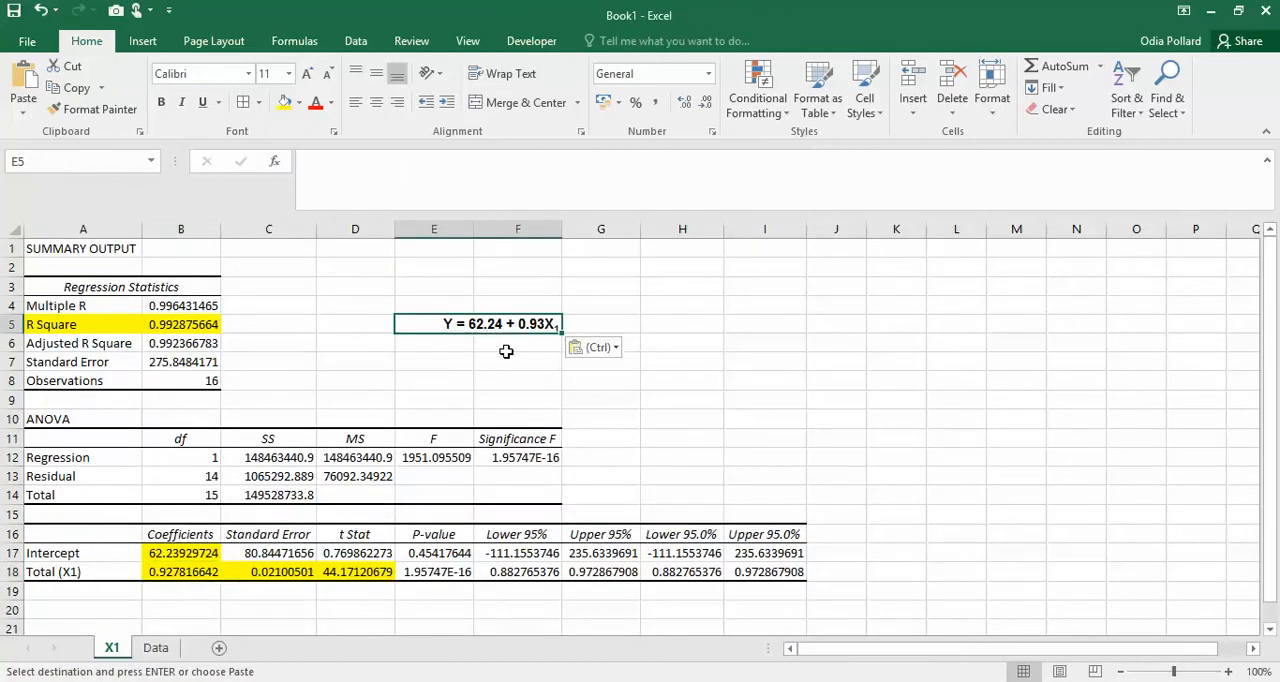
{"action": "left_click", "coordinate": [707, 394]}
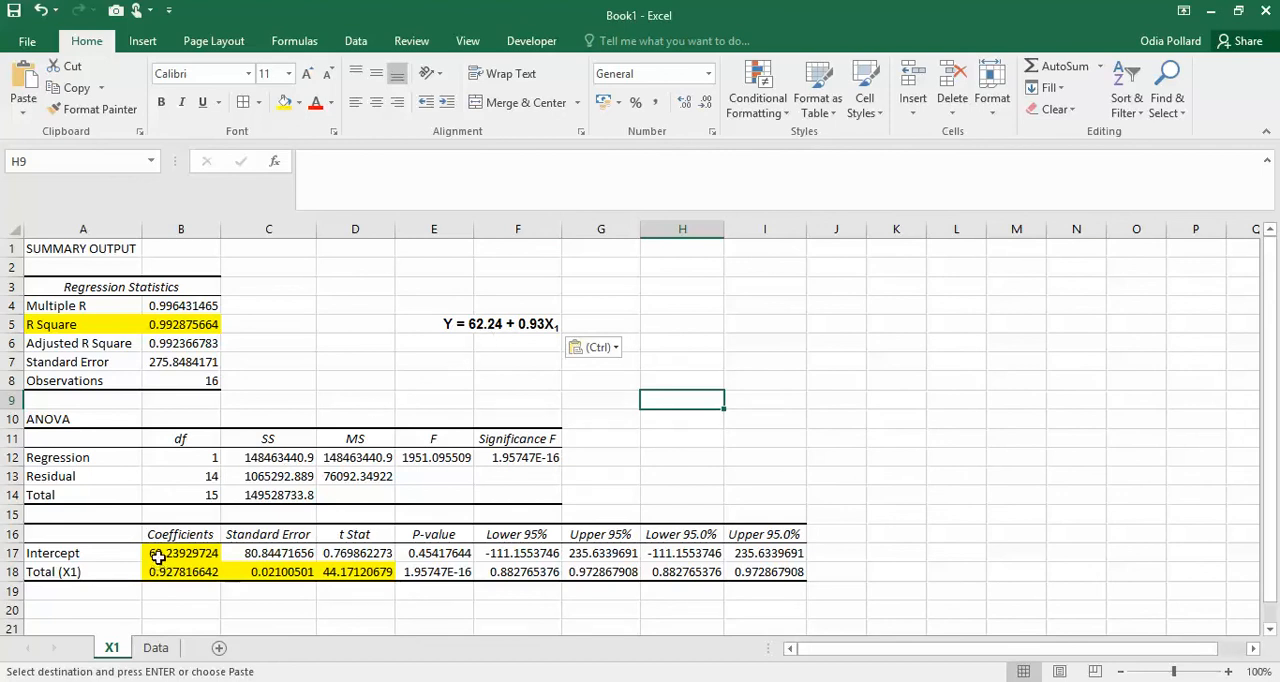
- Format the Intercept and Total (X1) values in B17:I18 as Number with two decimal places
{"action": "left_click_drag", "start_coordinate": [163, 553], "coordinate": [765, 574]}
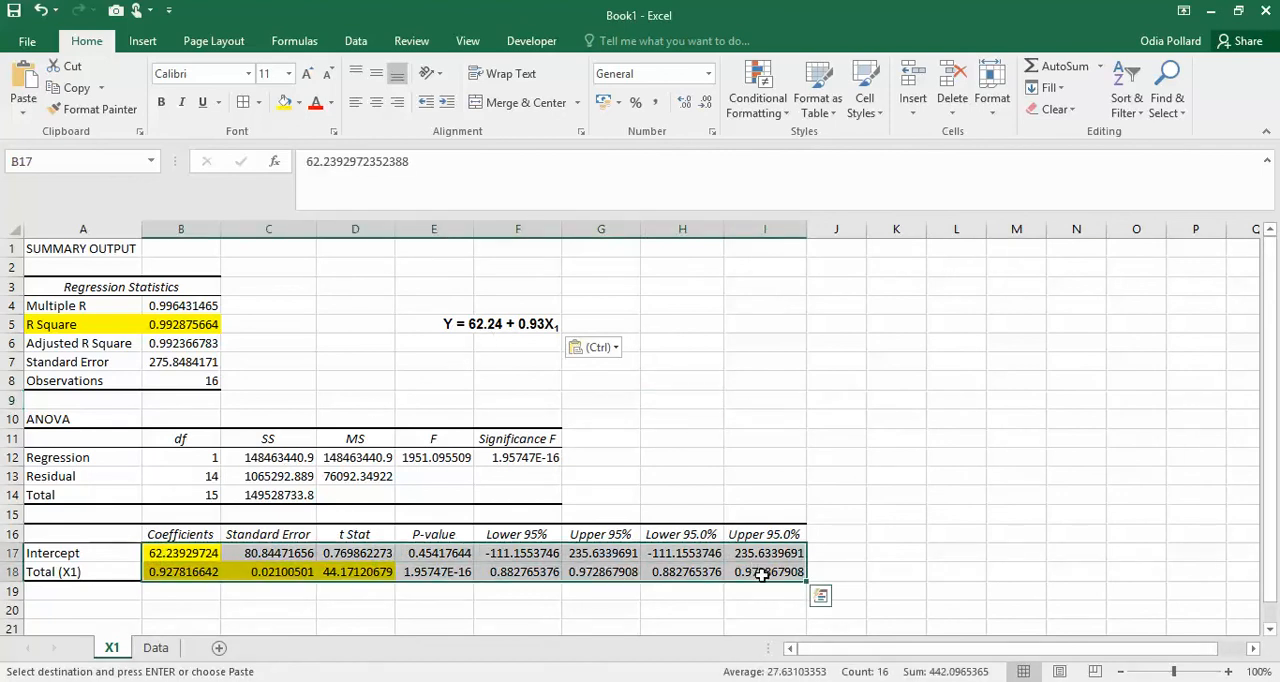
{"action": "key", "text": "ctrl+1"}
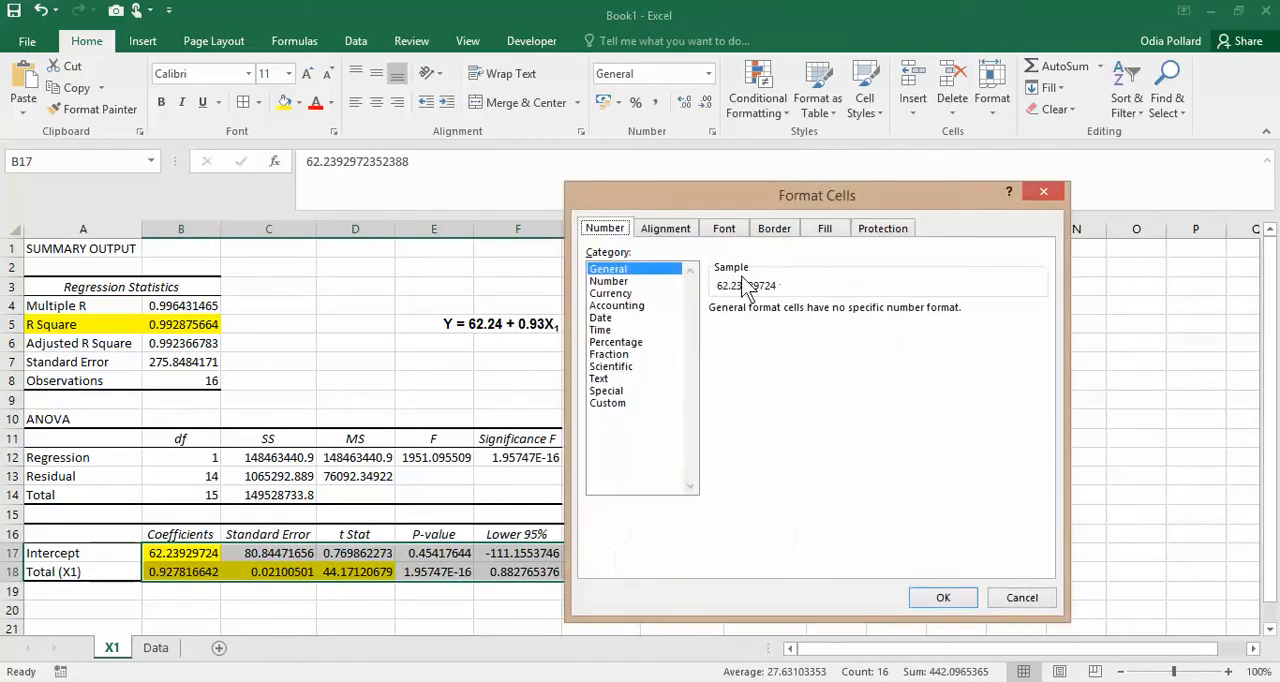
{"action": "left_click", "coordinate": [643, 283]}
{"action": "left_click", "coordinate": [943, 597]}
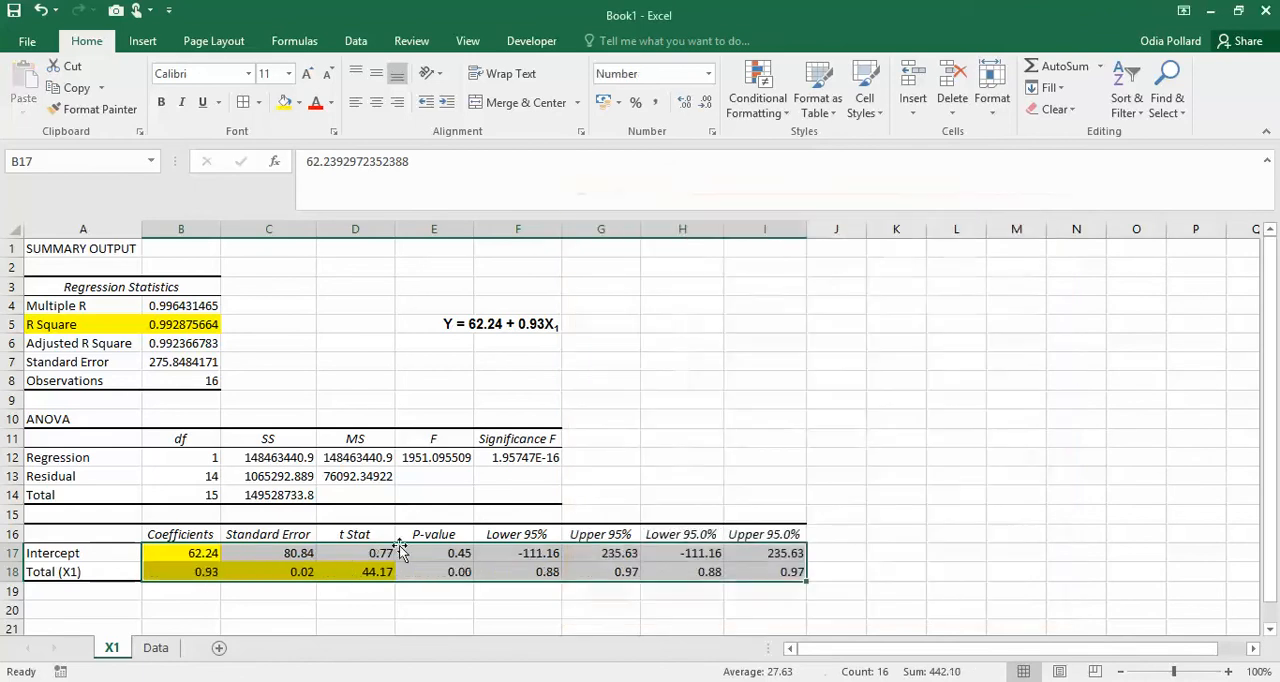
- Compare the Intercept coefficient in B17 with the constant in the equation in E5
{"action": "left_click", "coordinate": [309, 625]}
{"action": "left_click", "coordinate": [203, 550]}
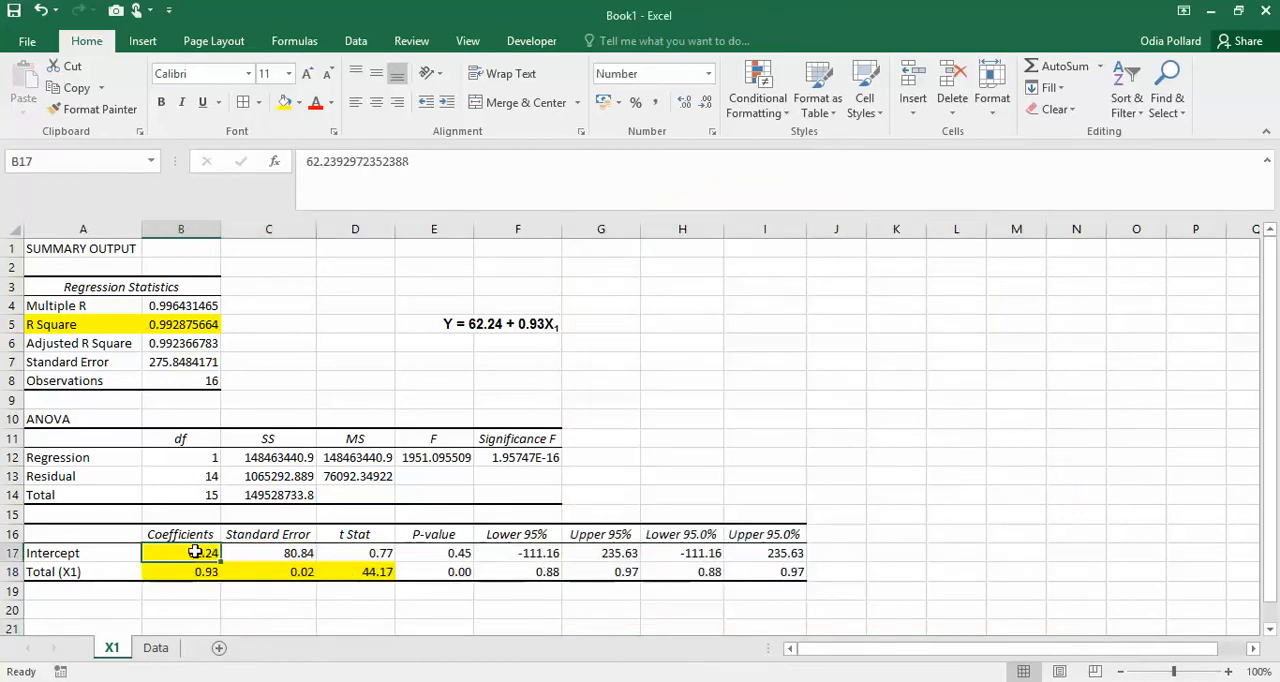
{"action": "left_click", "coordinate": [485, 322]}
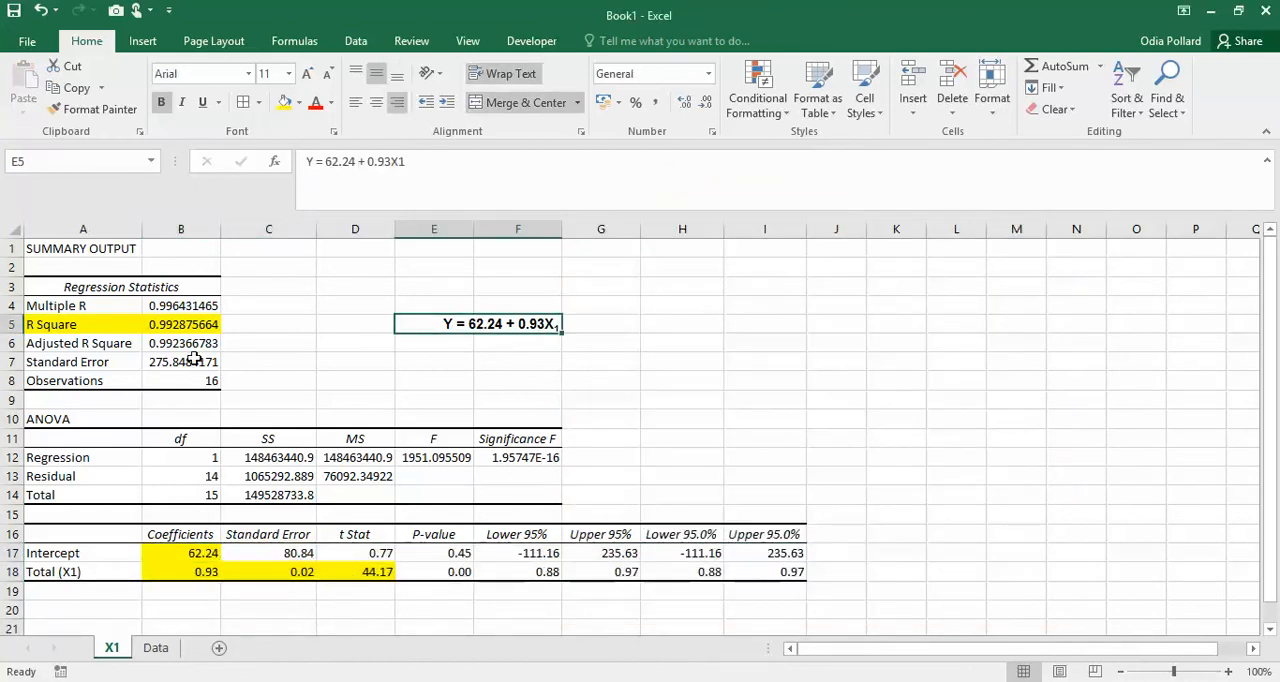
- Format the regression statistics in B4:B8 as Number with three decimal places, and select the equation in E5
{"action": "left_click_drag", "start_coordinate": [192, 306], "coordinate": [203, 381]}
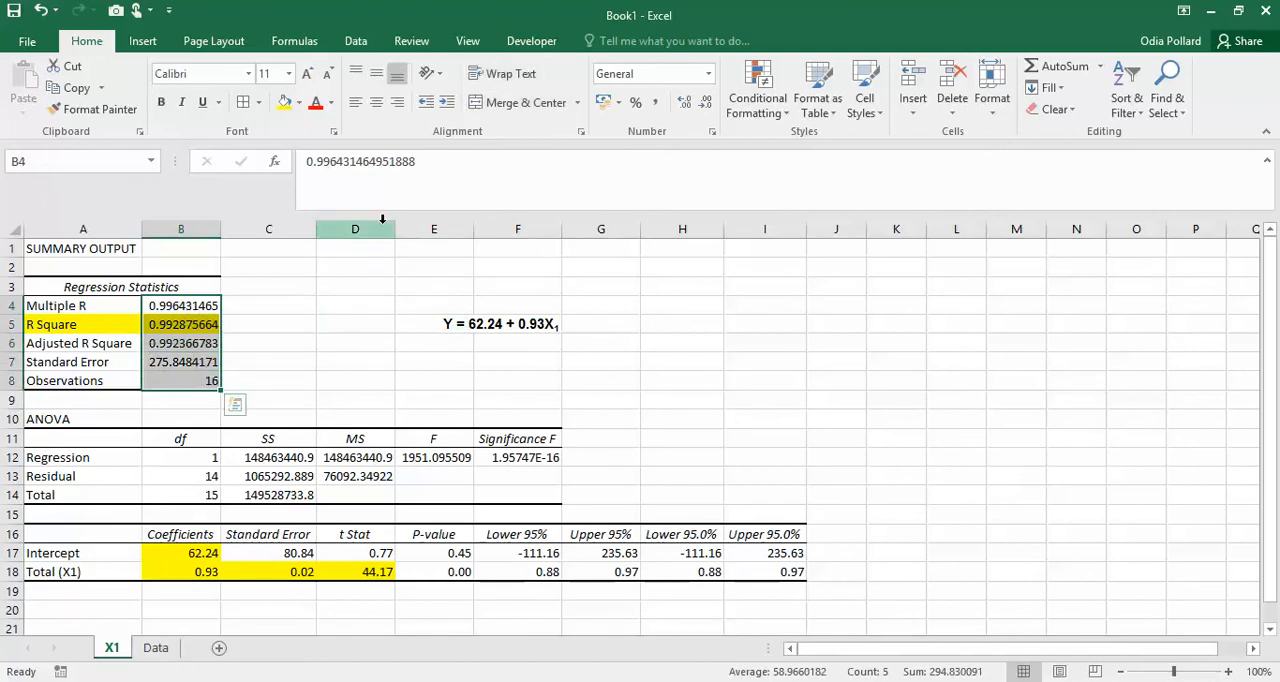
{"action": "key", "text": "ctrl+1"}
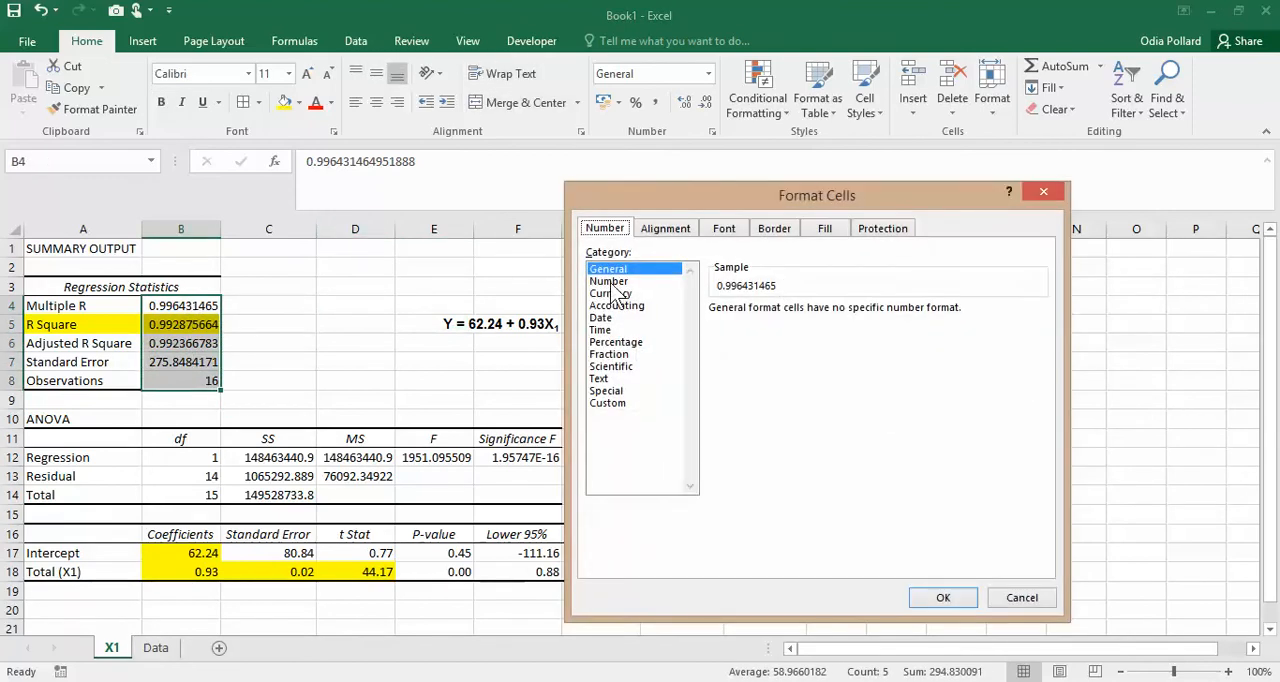
{"action": "left_click", "coordinate": [612, 281]}
{"action": "left_click", "coordinate": [940, 597]}
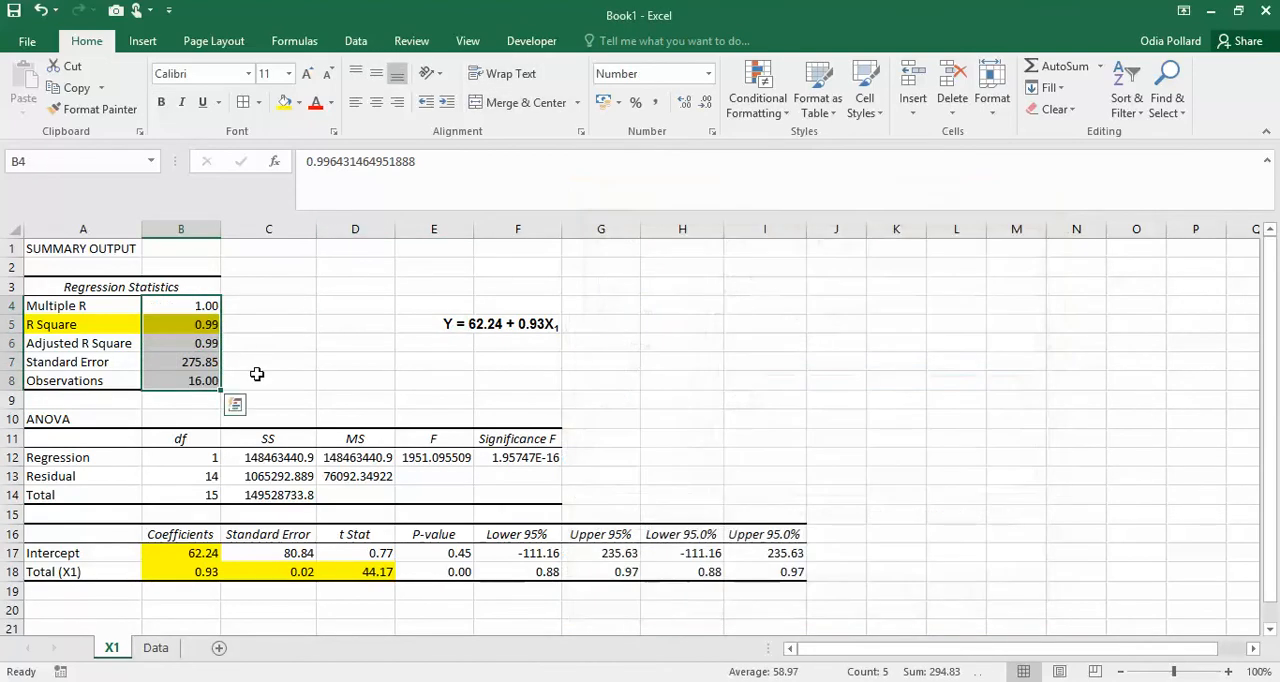
{"action": "left_click", "coordinate": [683, 103]}
{"action": "left_click", "coordinate": [658, 378]}
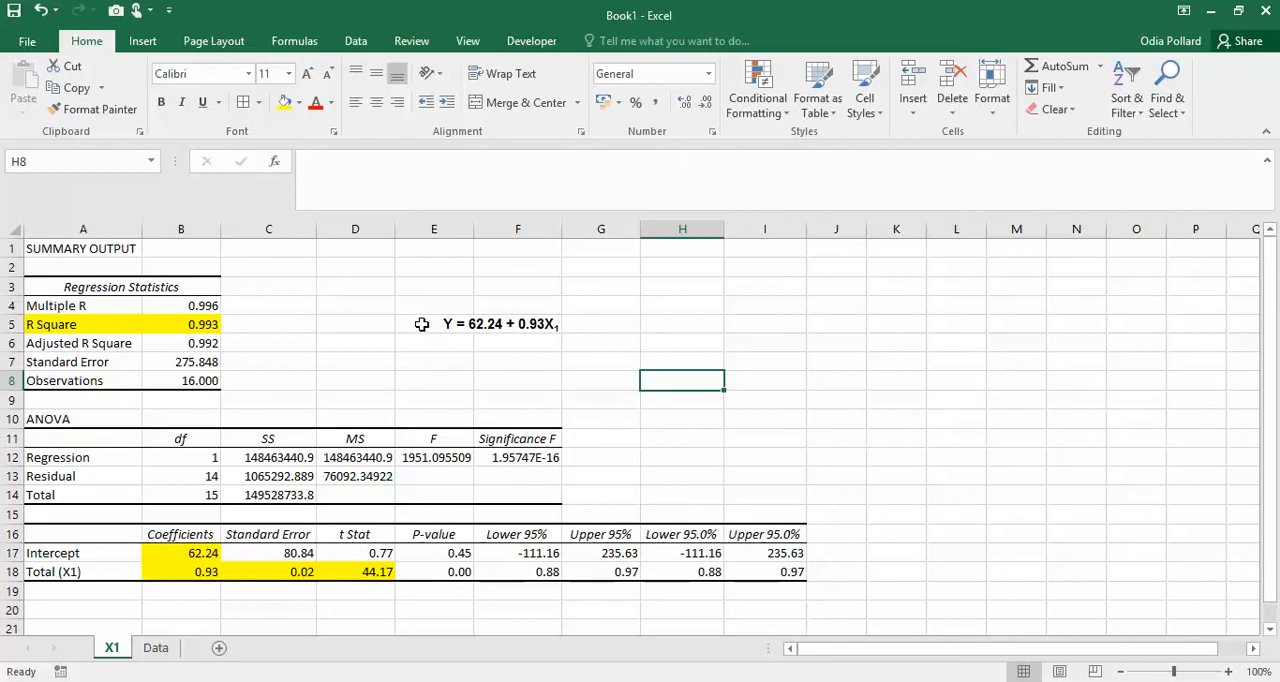
{"action": "left_click", "coordinate": [530, 323]}
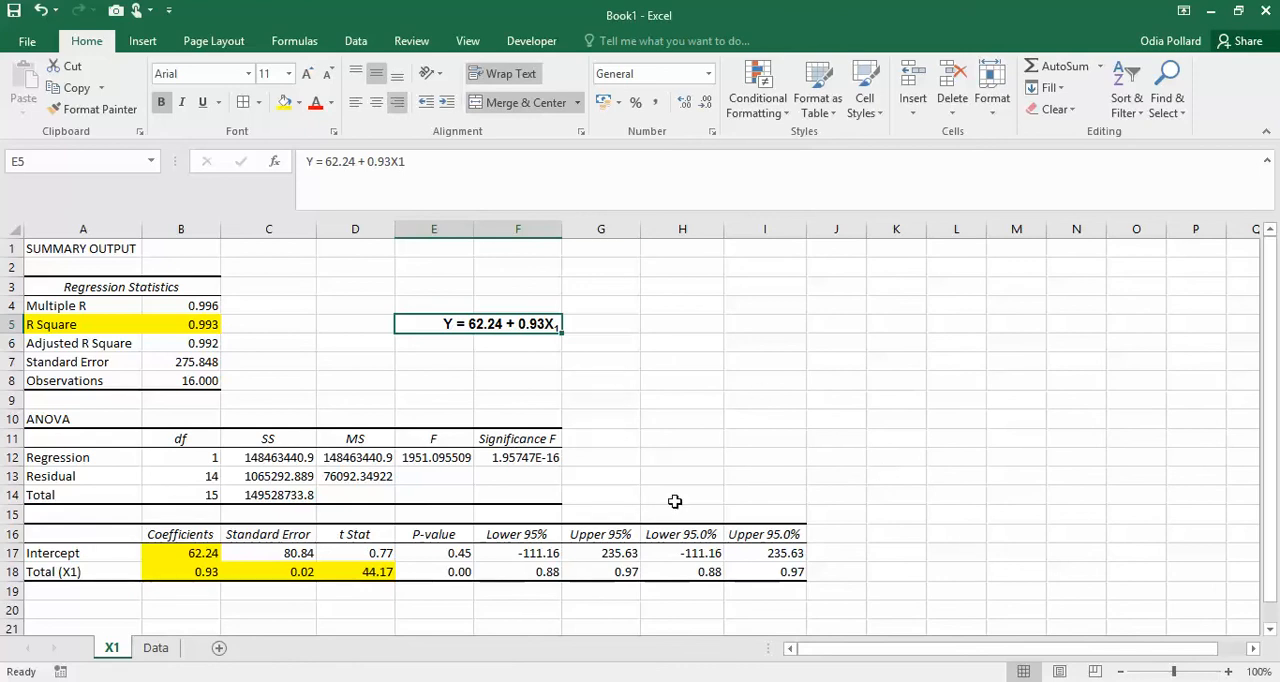
- Open the Regression analysis tool for the land-use and trip data on the Data sheet
{"action": "left_click", "coordinate": [597, 407]}
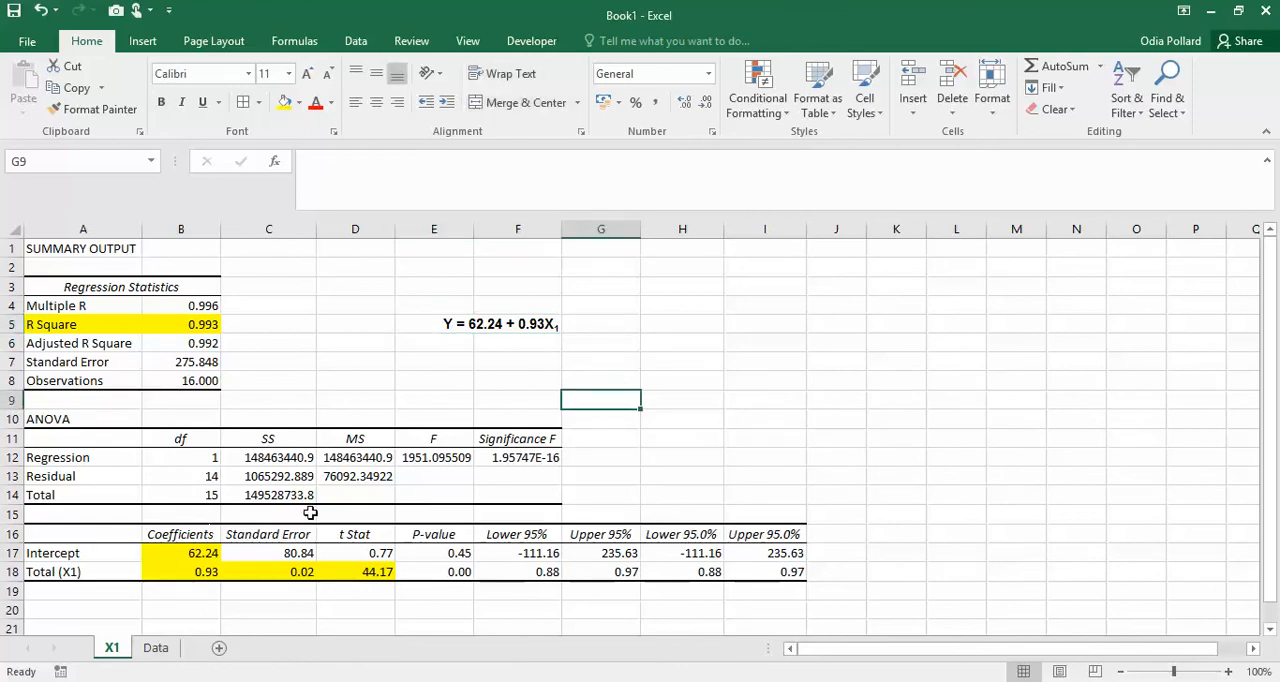
{"action": "left_click", "coordinate": [156, 650]}
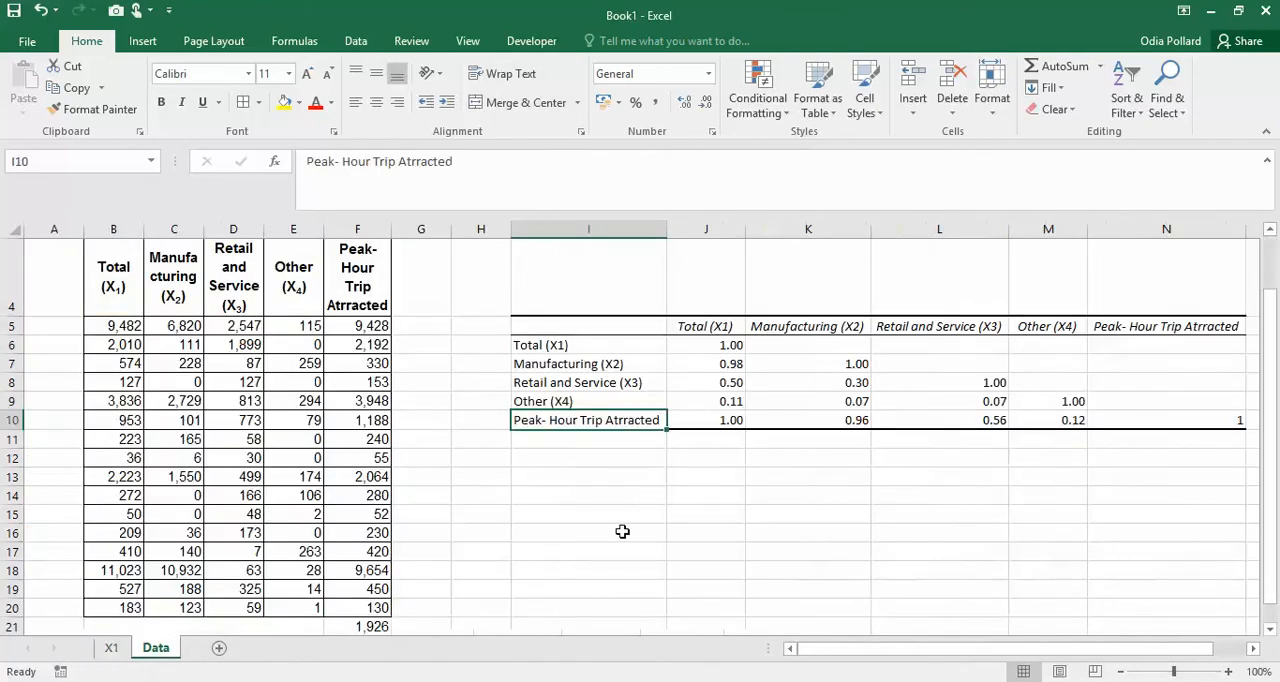
{"action": "scroll", "coordinate": [690, 505], "scroll_direction": "up", "scroll_amount": 1}
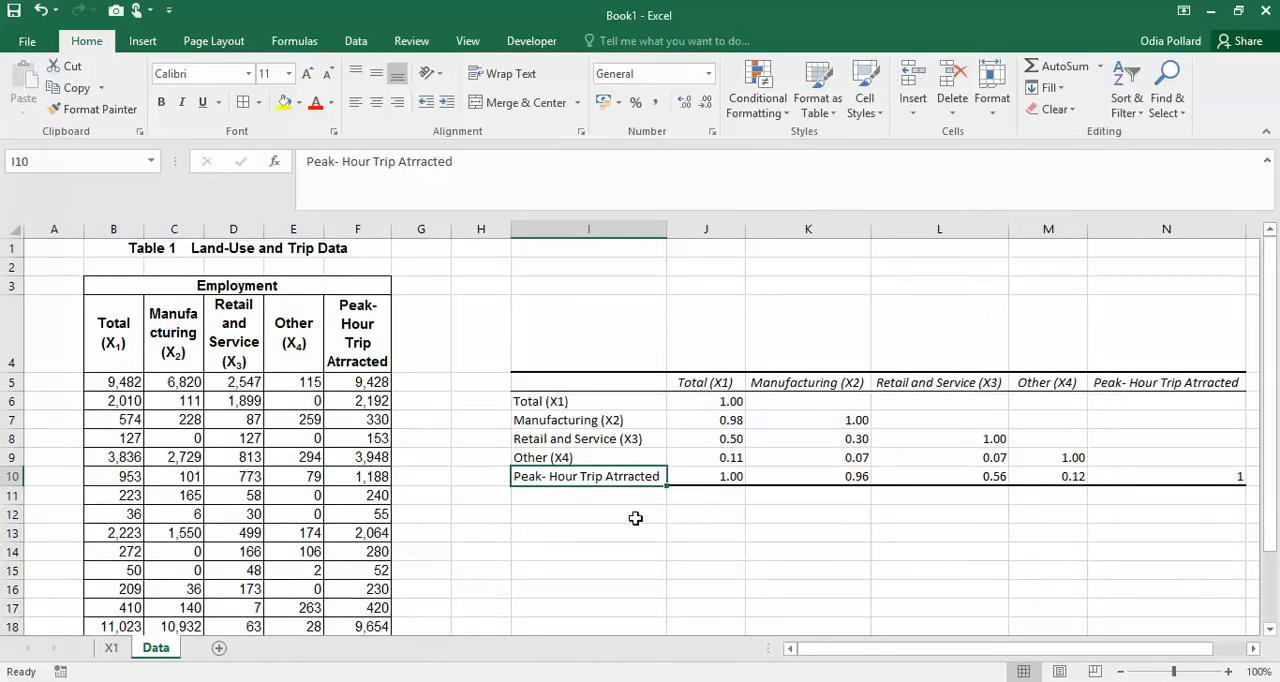
{"action": "scroll", "coordinate": [533, 561], "scroll_direction": "down", "scroll_amount": 1}
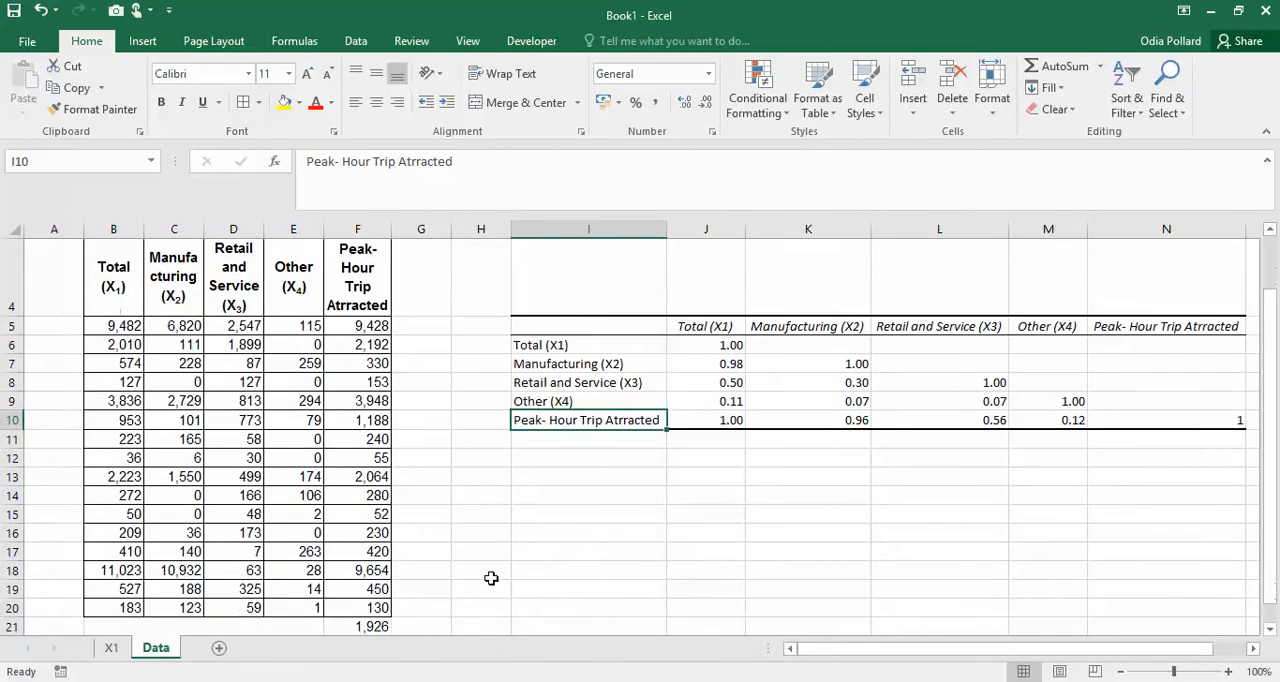
{"action": "scroll", "coordinate": [544, 574], "scroll_direction": "up", "scroll_amount": 1}
{"action": "scroll", "coordinate": [628, 565], "scroll_direction": "down", "scroll_amount": 1}
{"action": "scroll", "coordinate": [740, 470], "scroll_direction": "up", "scroll_amount": 1}
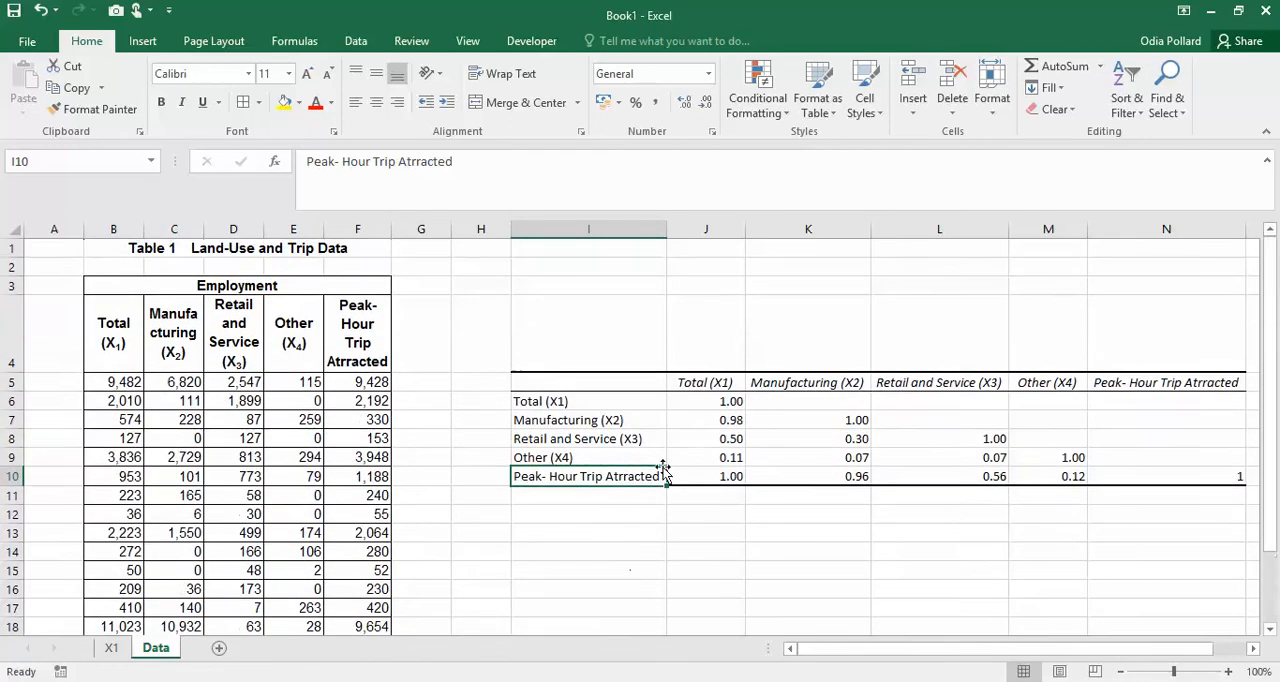
{"action": "left_click", "coordinate": [356, 41]}
{"action": "left_click", "coordinate": [1110, 66]}
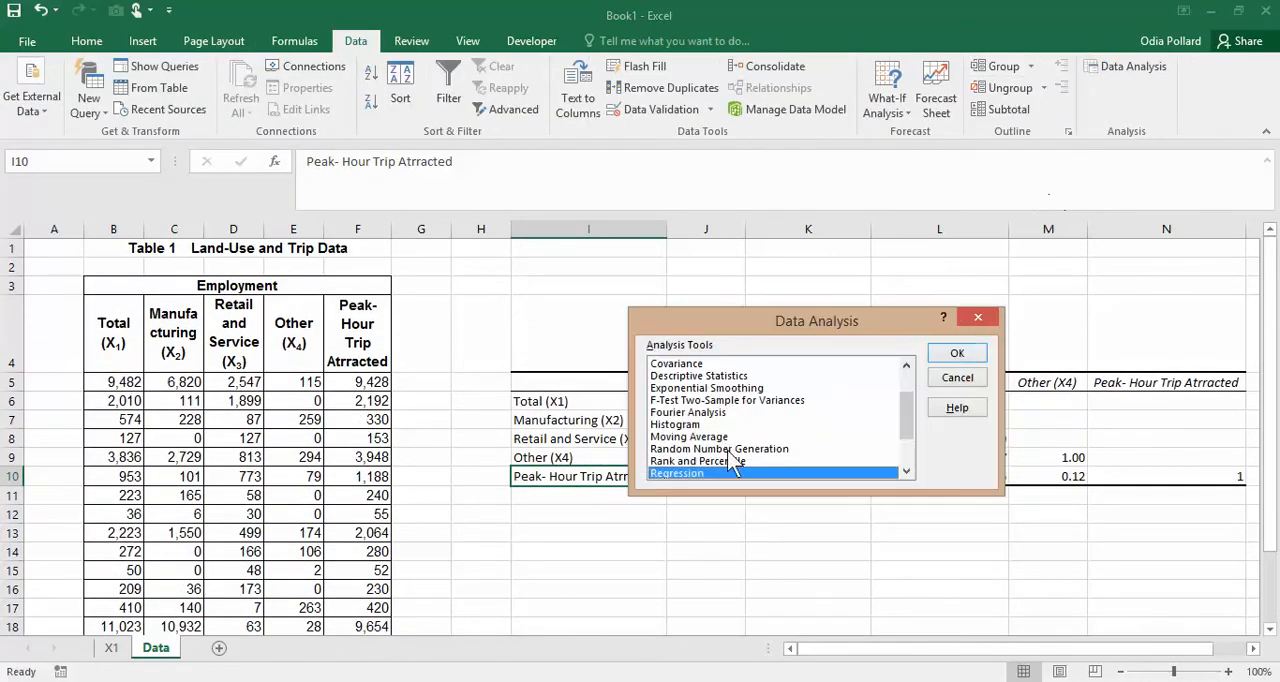
{"action": "left_click", "coordinate": [957, 353]}
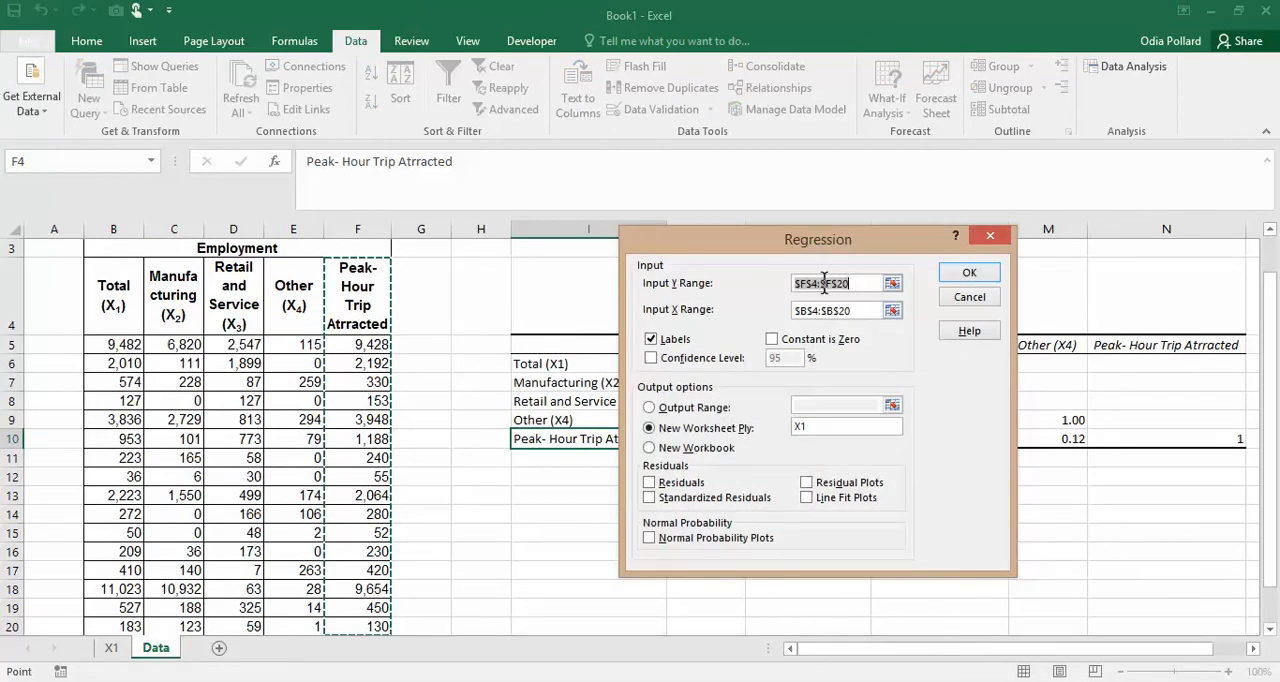
- Run the regression with Manufacturing (X2) in C4:C20 as the X range, outputting to a new worksheet named X2
{"action": "left_click", "coordinate": [891, 311]}
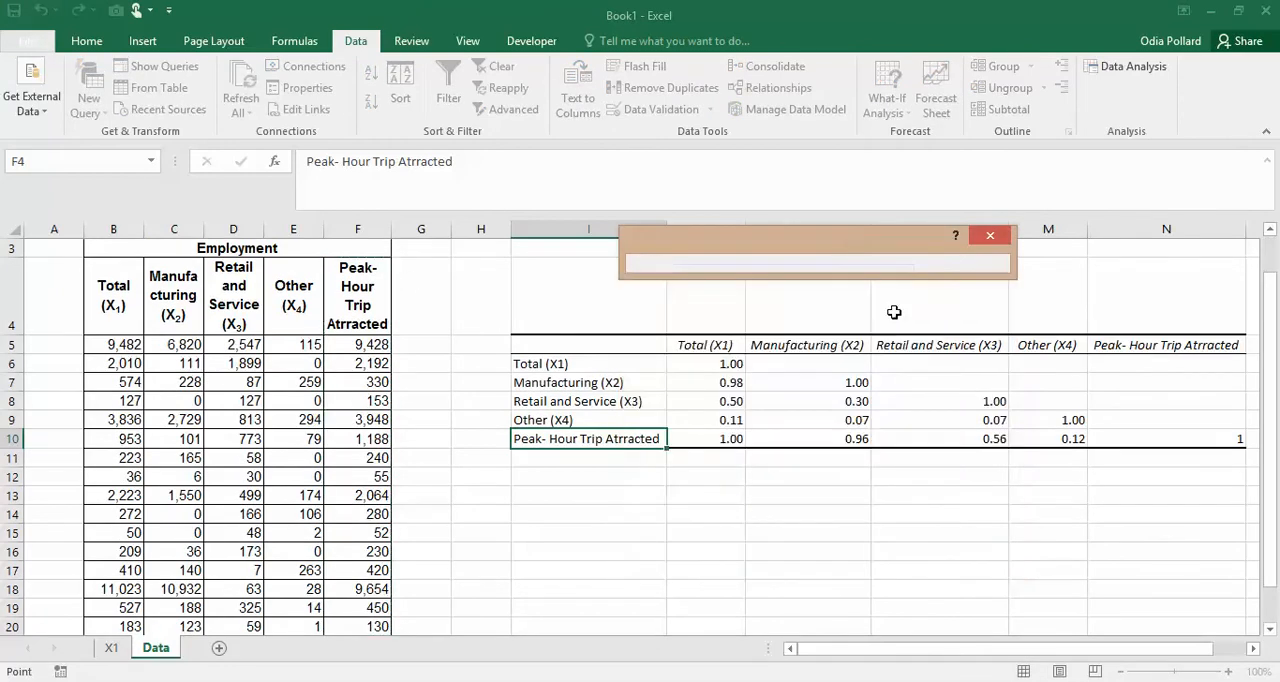
{"action": "left_click_drag", "start_coordinate": [176, 300], "coordinate": [191, 525]}
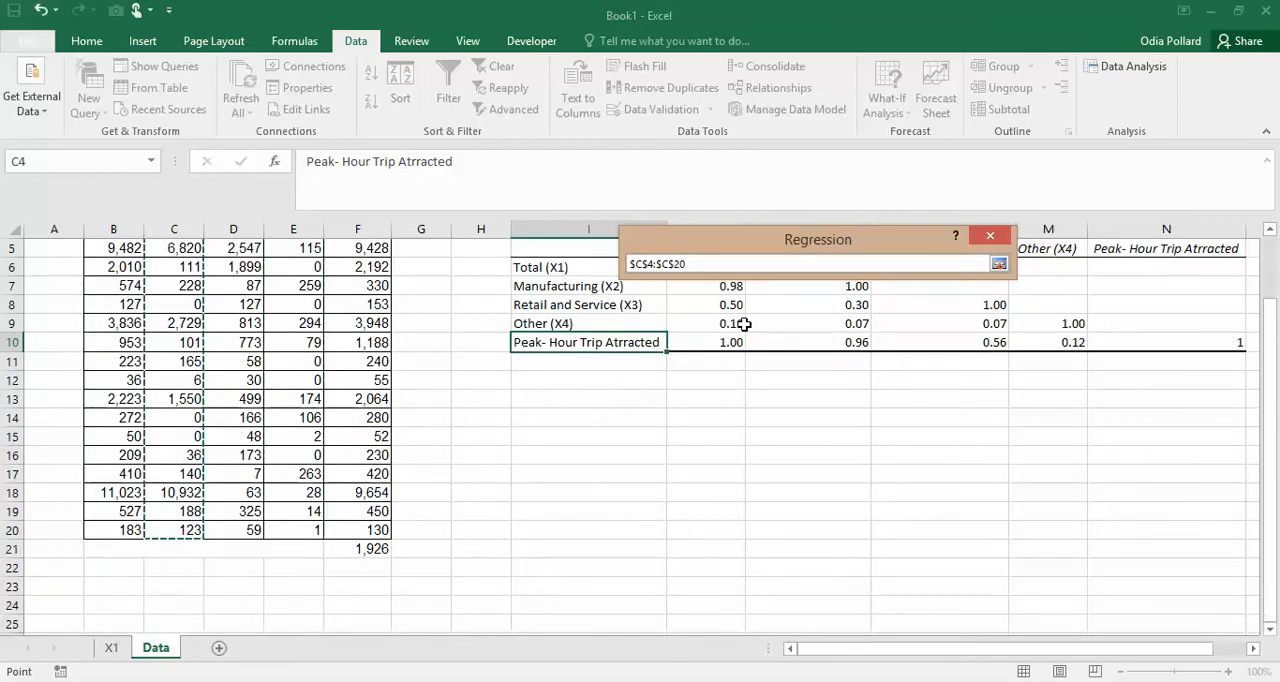
{"action": "left_click", "coordinate": [999, 264]}
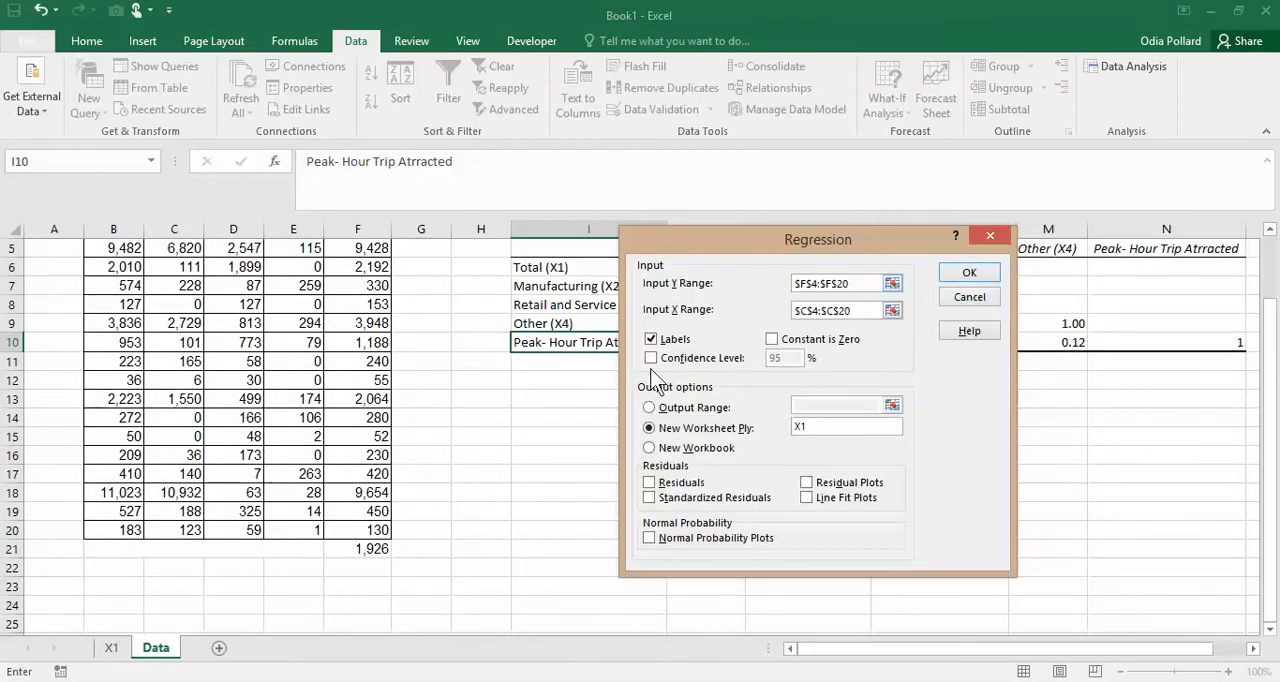
{"action": "left_click", "coordinate": [829, 426]}
{"action": "key", "text": "BackSpace"}
{"action": "type", "text": "2"}
{"action": "left_click", "coordinate": [969, 275]}
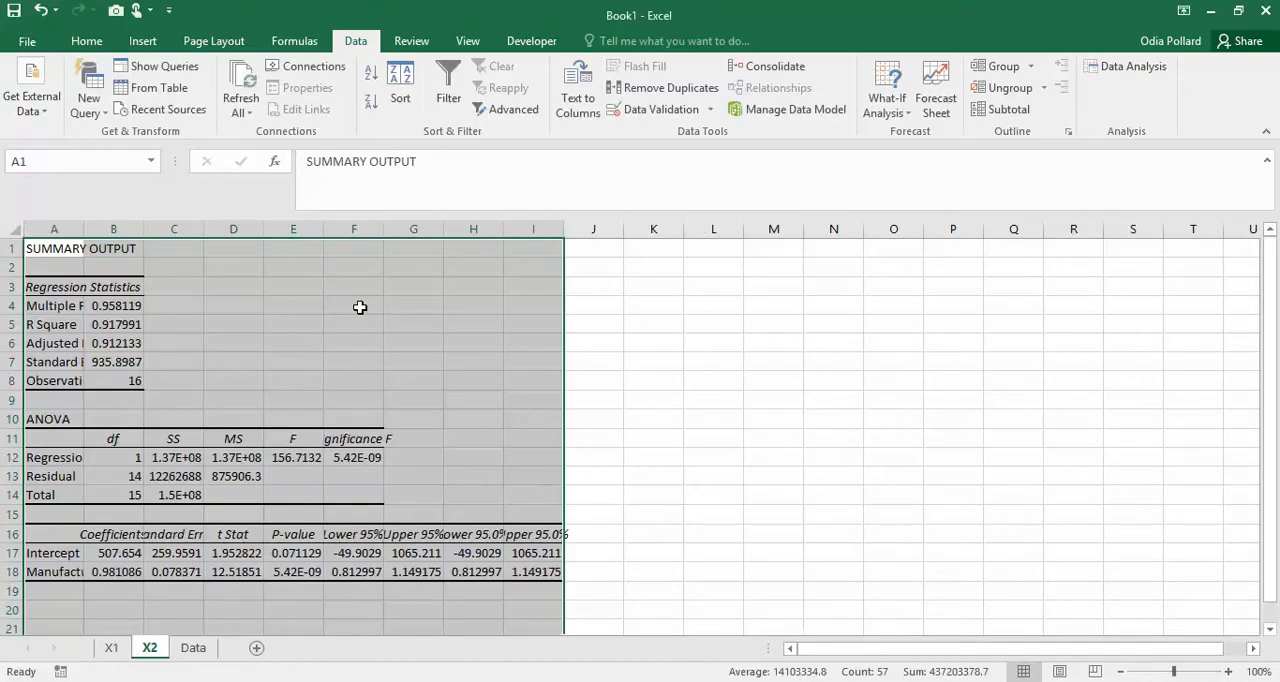
- Autofit columns A to I of the regression output on the X2 sheet
{"action": "left_click_drag", "start_coordinate": [54, 229], "coordinate": [533, 229]}
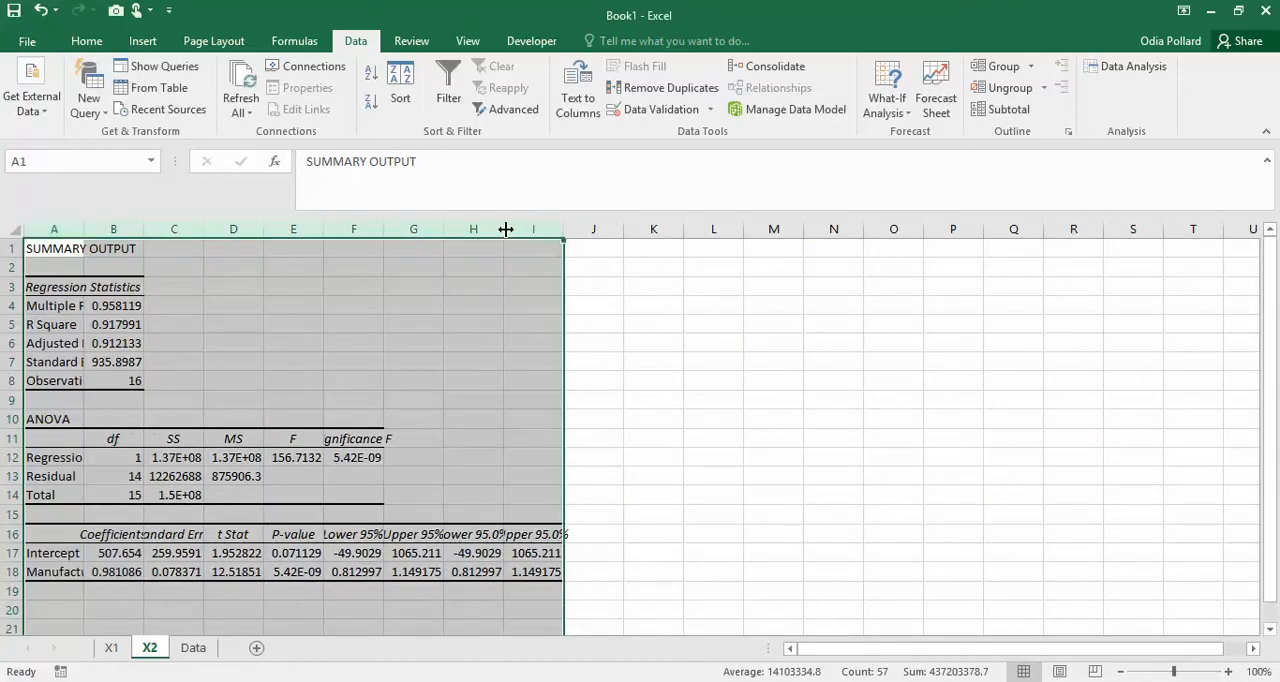
{"action": "double_click", "coordinate": [509, 229]}
{"action": "left_click", "coordinate": [977, 510]}
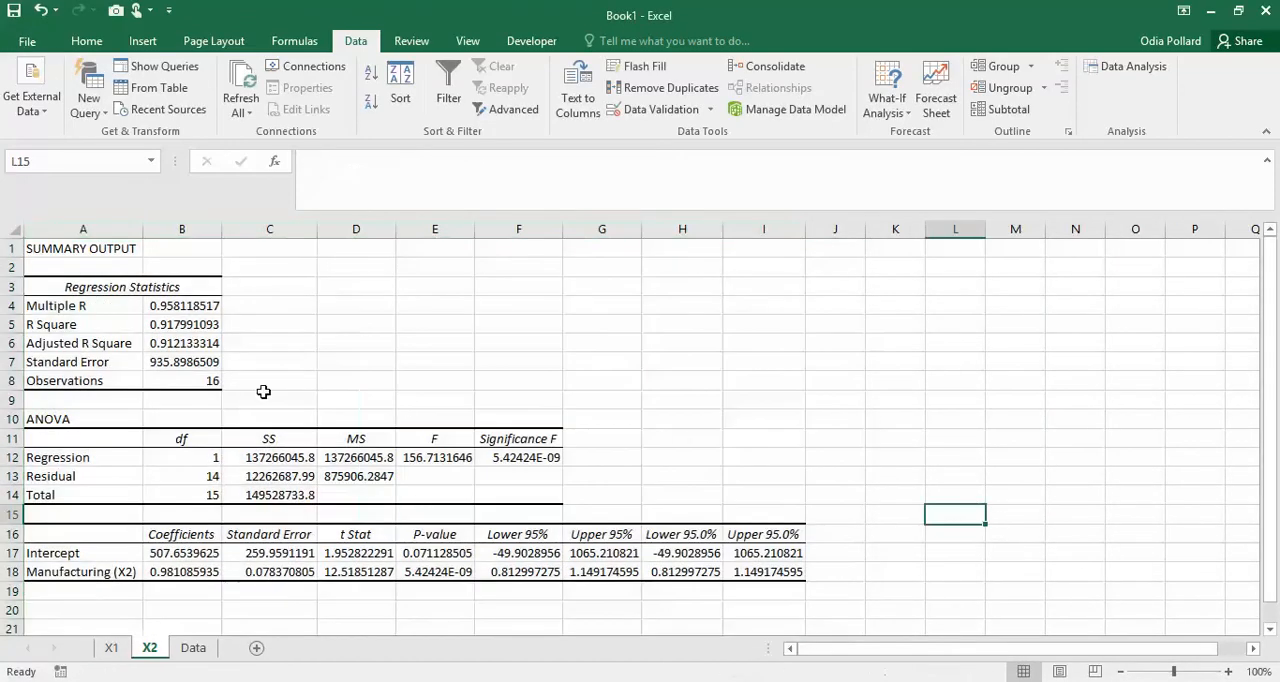
- Highlight in yellow R Square in A5:B5, the coefficients in B17:B18, and the Manufacturing standard error and t Stat in C18:D18
{"action": "left_click_drag", "start_coordinate": [63, 330], "coordinate": [180, 325]}
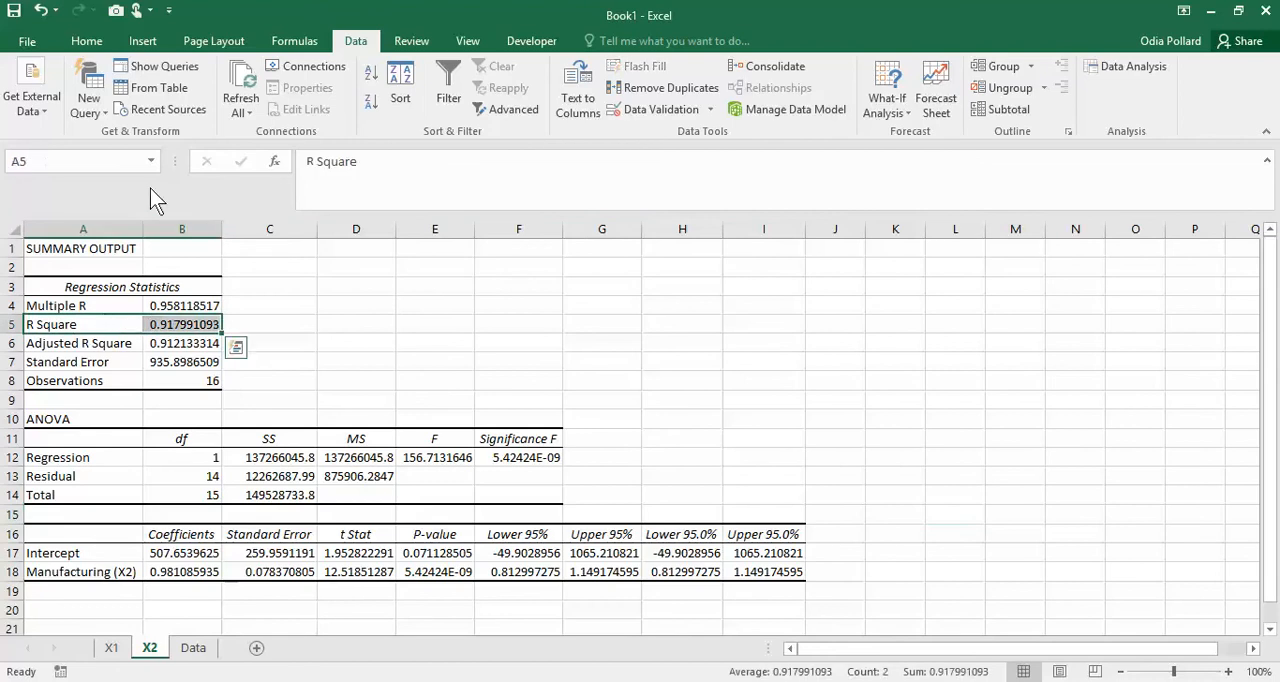
{"action": "left_click", "coordinate": [86, 41]}
{"action": "left_click", "coordinate": [285, 102]}
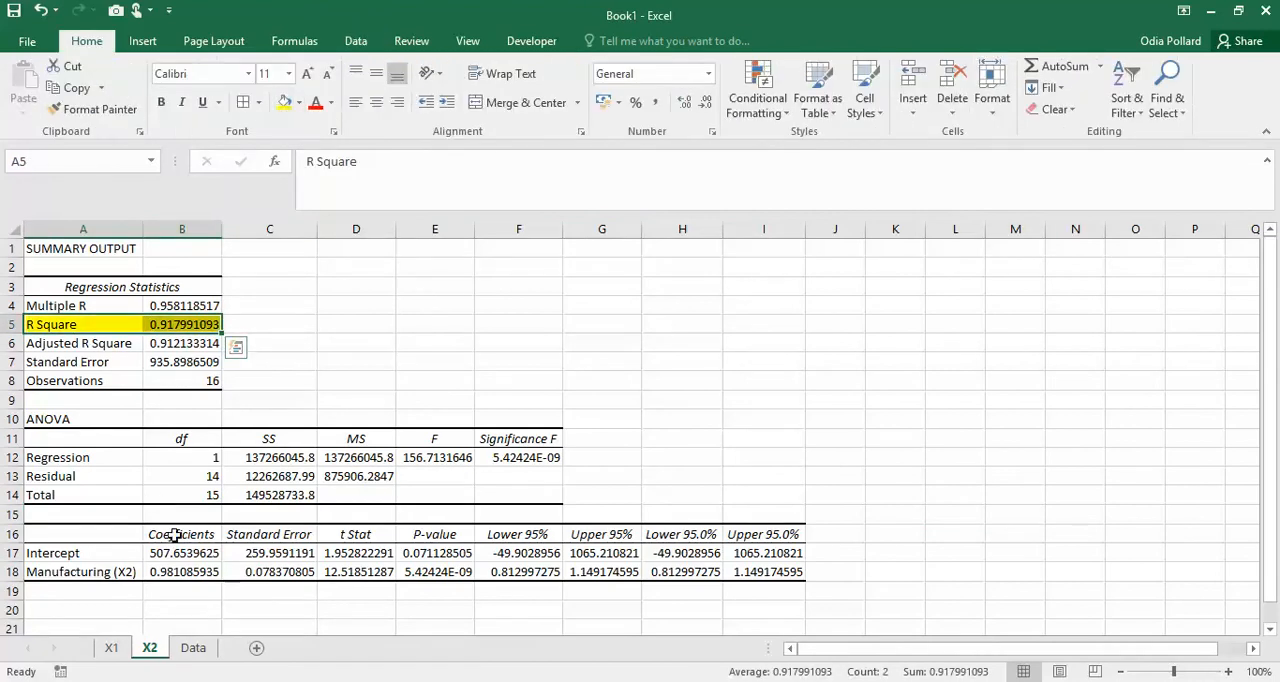
{"action": "left_click_drag", "start_coordinate": [190, 557], "coordinate": [189, 571]}
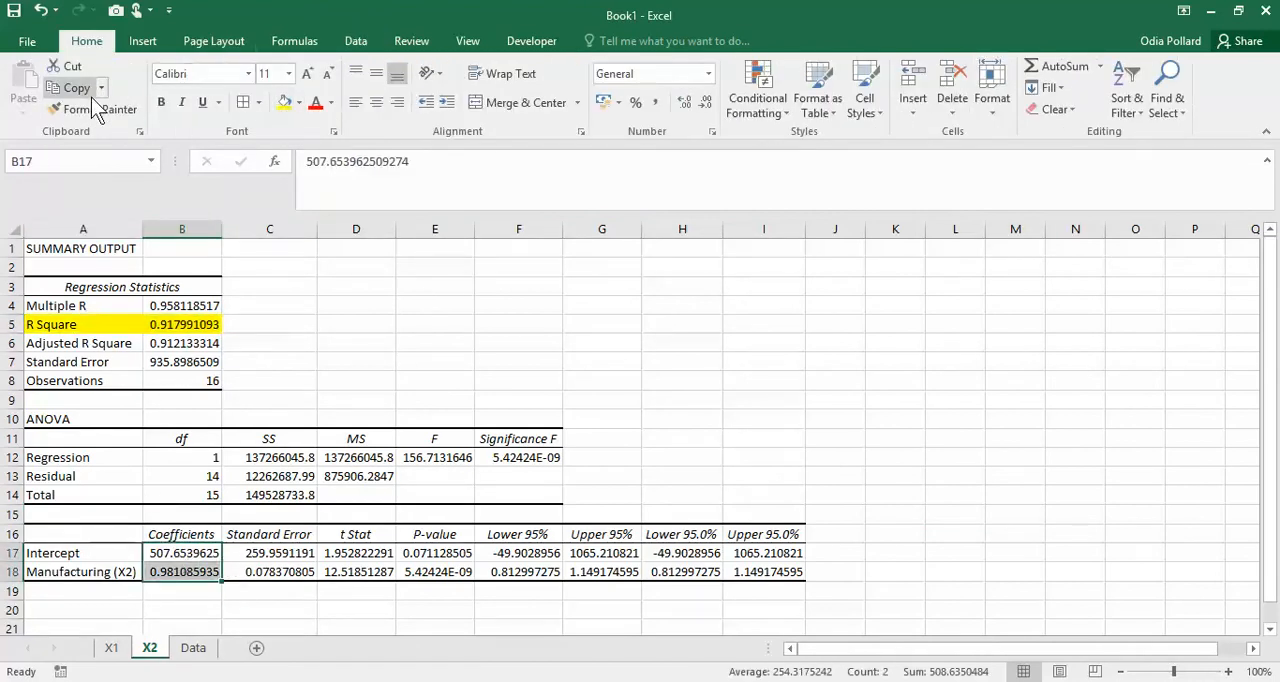
{"action": "left_click", "coordinate": [285, 102]}
{"action": "left_click_drag", "start_coordinate": [263, 572], "coordinate": [360, 573]}
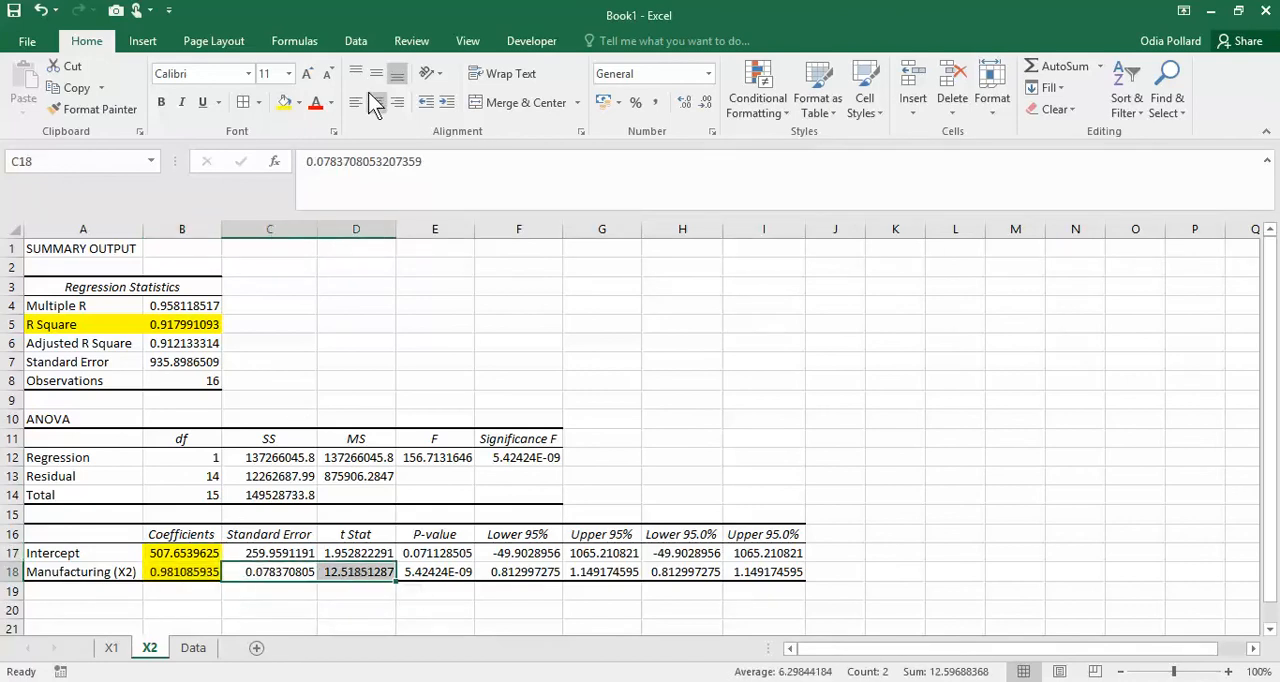
{"action": "left_click", "coordinate": [286, 102]}
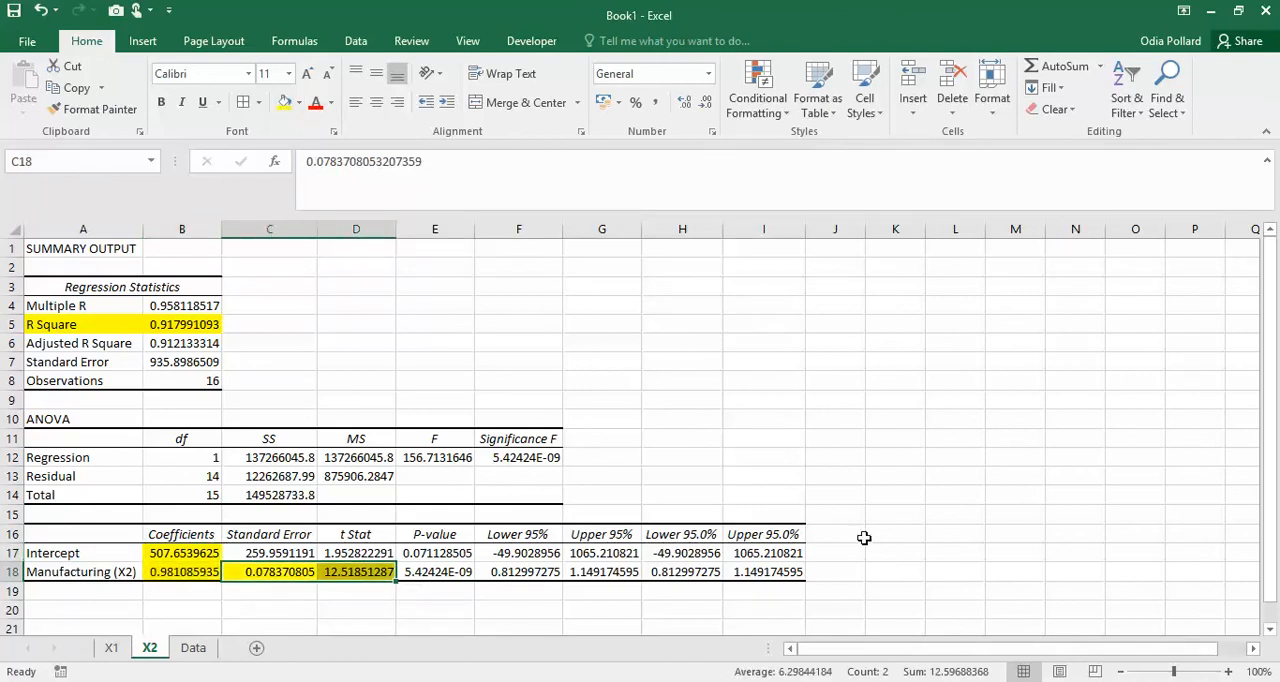
- Examine the ANOVA table in A10:F14 of the X2 regression output
{"action": "left_click", "coordinate": [908, 530]}
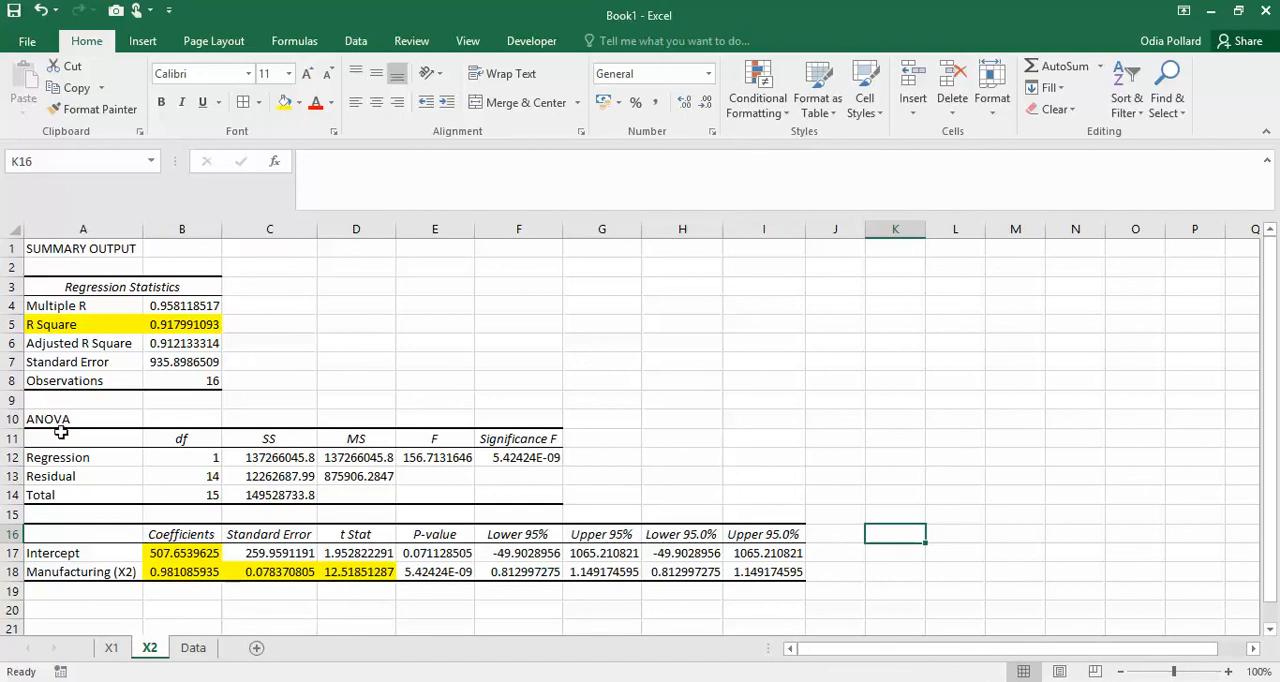
{"action": "left_click_drag", "start_coordinate": [52, 420], "coordinate": [548, 486]}
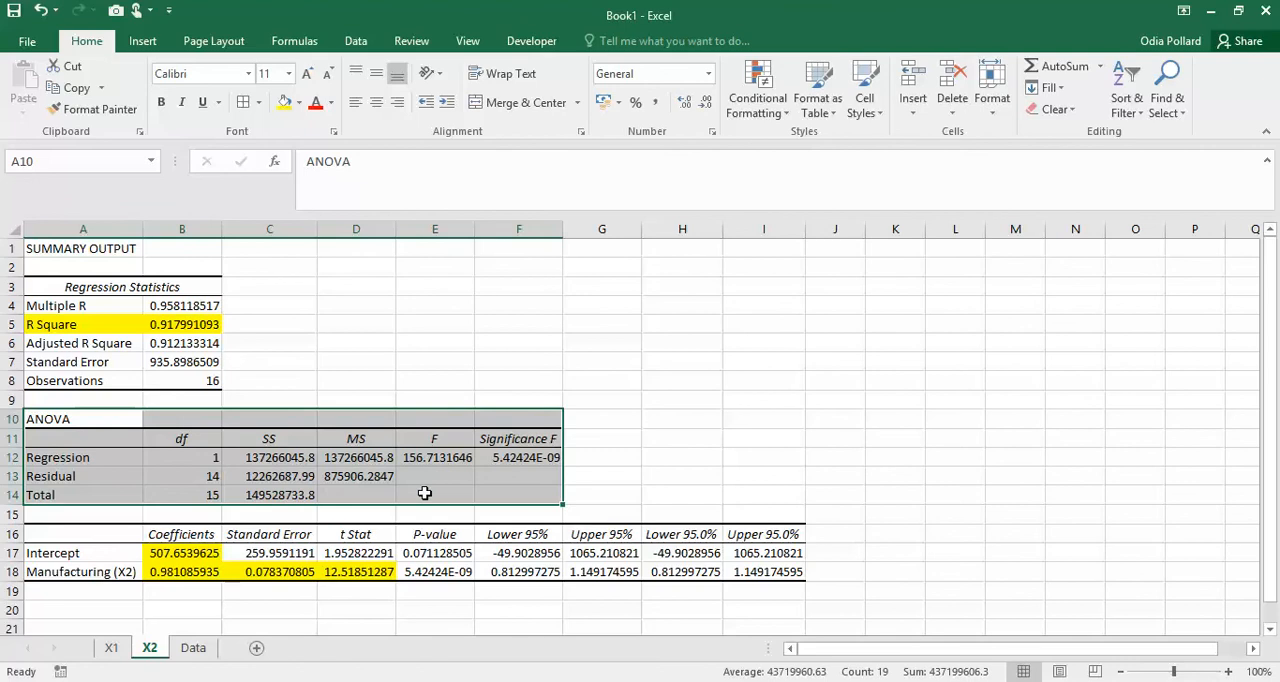
{"action": "left_click", "coordinate": [716, 347]}
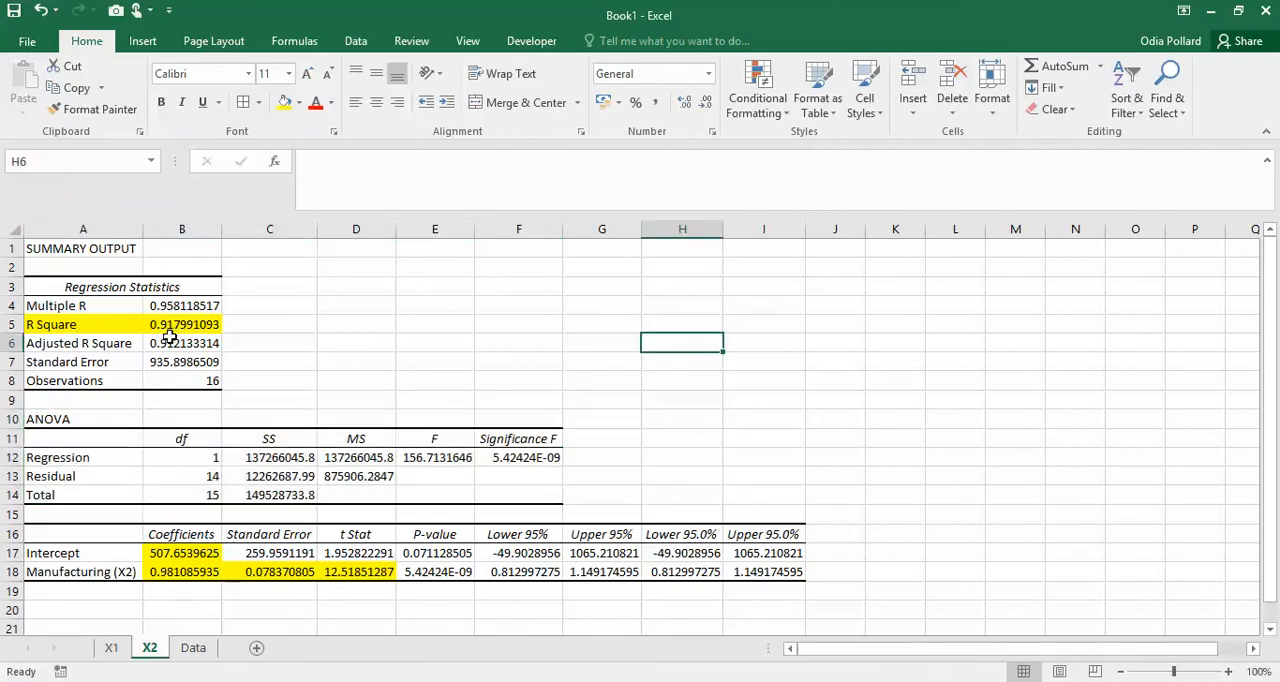
- Reduce the regression statistics in B4:B8 to three decimal places
{"action": "left_click_drag", "start_coordinate": [184, 305], "coordinate": [184, 381]}
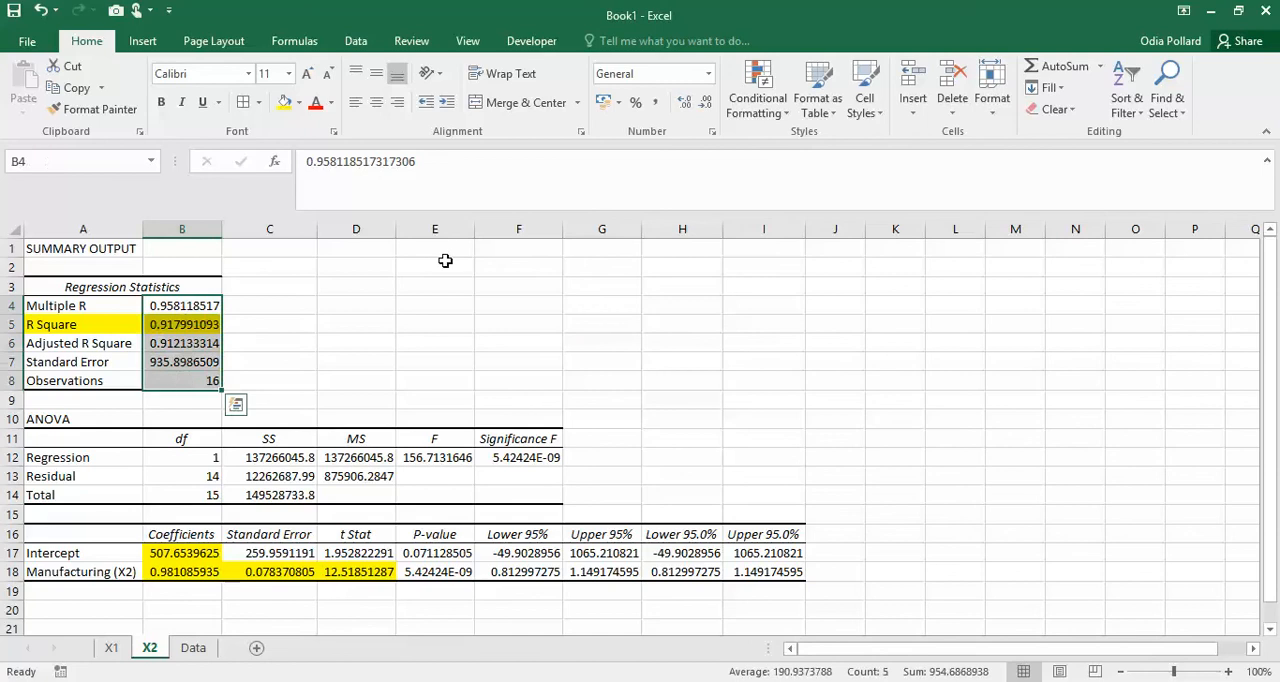
{"action": "left_click", "coordinate": [706, 104]}
{"action": "left_click", "coordinate": [706, 104]}
{"action": "left_click", "coordinate": [706, 104]}
{"action": "left_click", "coordinate": [706, 104]}
{"action": "left_click", "coordinate": [706, 104]}
{"action": "left_click", "coordinate": [706, 104]}
{"action": "left_click", "coordinate": [676, 462]}
- Format the Intercept and Manufacturing (X2) values in B17:I18 as Number with two decimal places
{"action": "left_click_drag", "start_coordinate": [186, 553], "coordinate": [772, 566]}
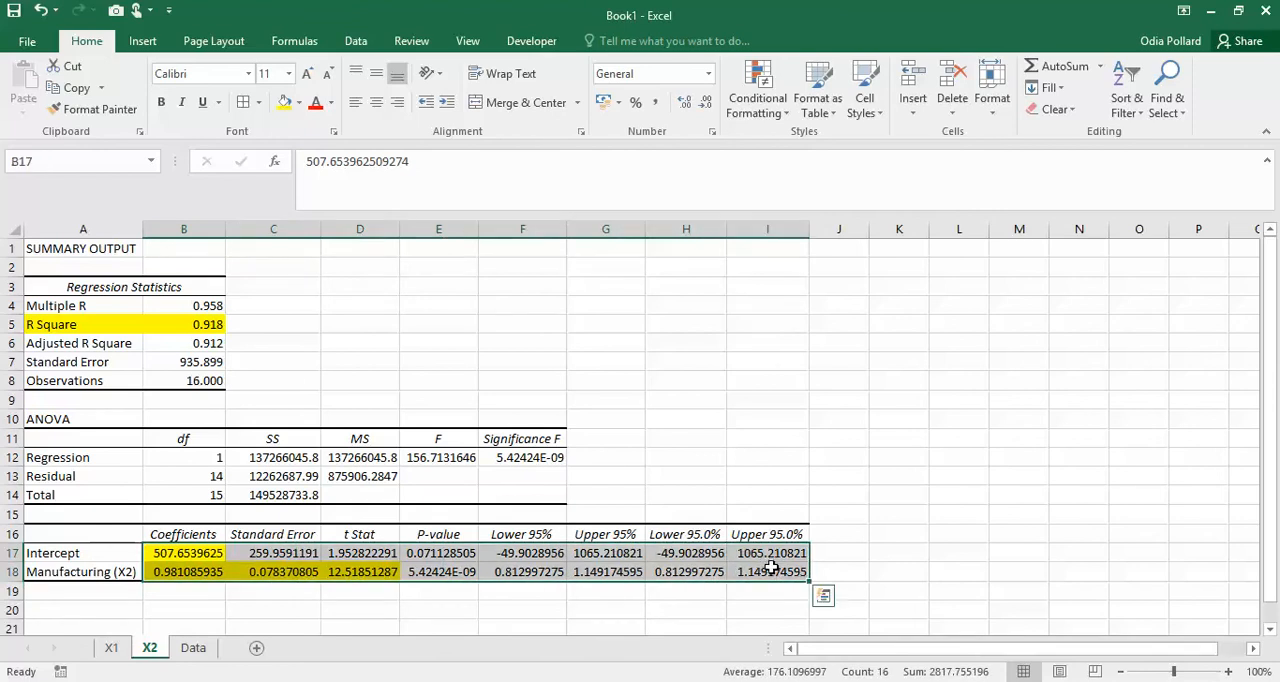
{"action": "key", "text": "ctrl+1"}
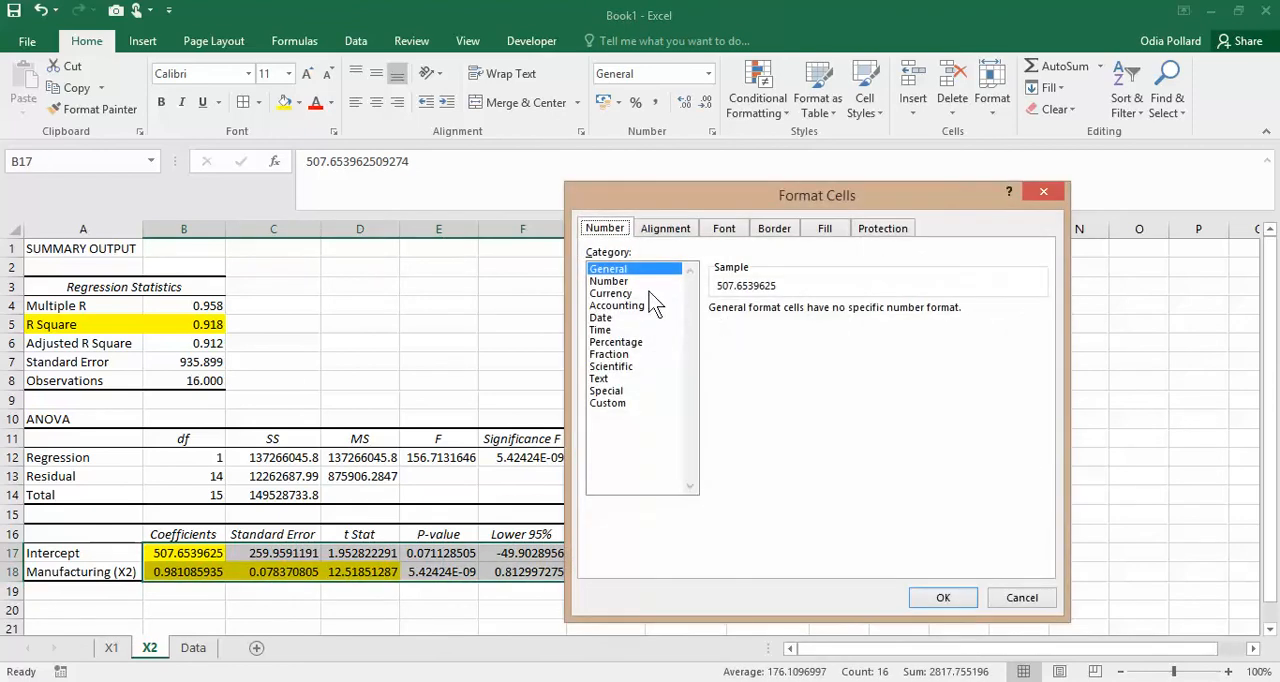
{"action": "left_click", "coordinate": [610, 281]}
{"action": "left_click", "coordinate": [947, 597]}
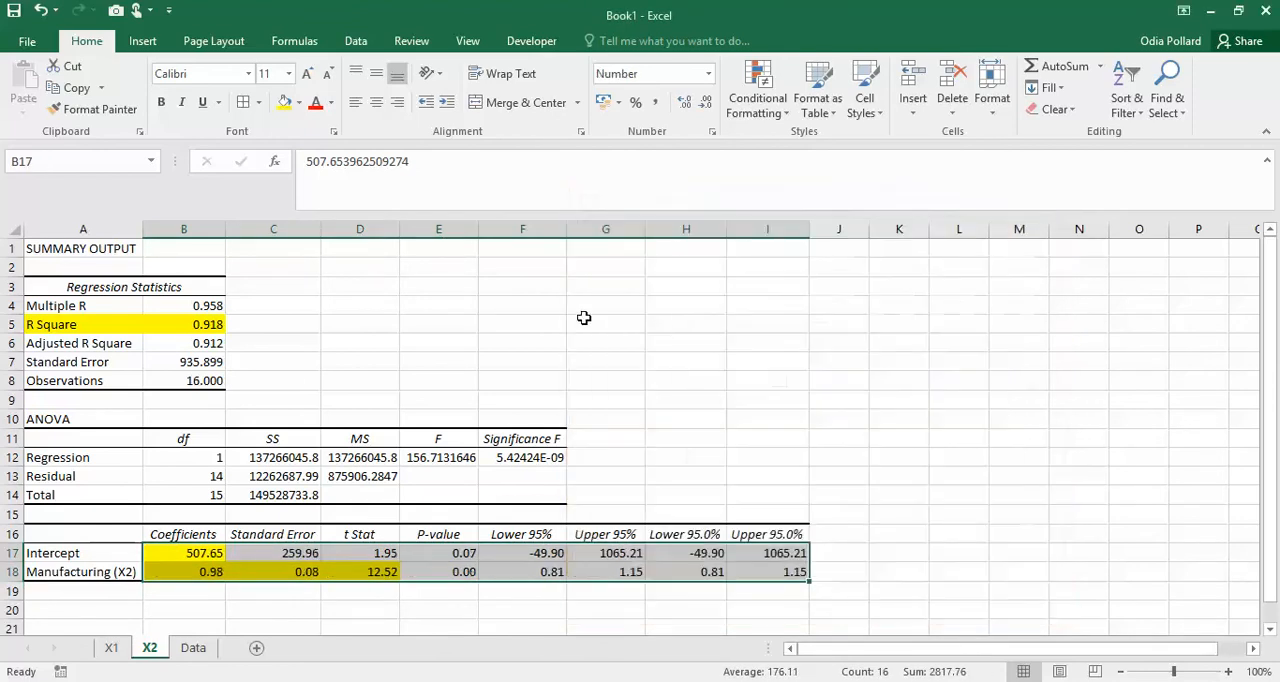
{"action": "left_click", "coordinate": [1000, 495]}
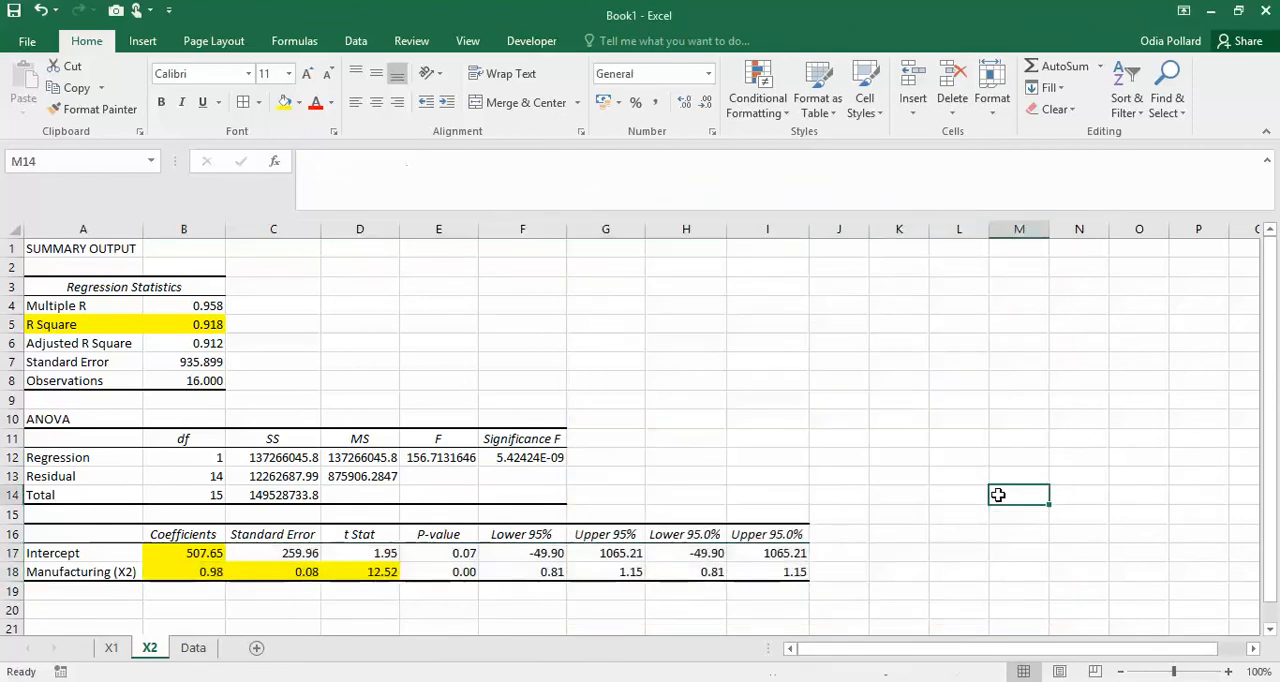
- Copy the equation Y = 507.7 + 0.98X2 from H14 of Trip Generation Example.xls into F3 of Book1's X2 sheet
{"action": "left_click", "coordinate": [183, 555]}
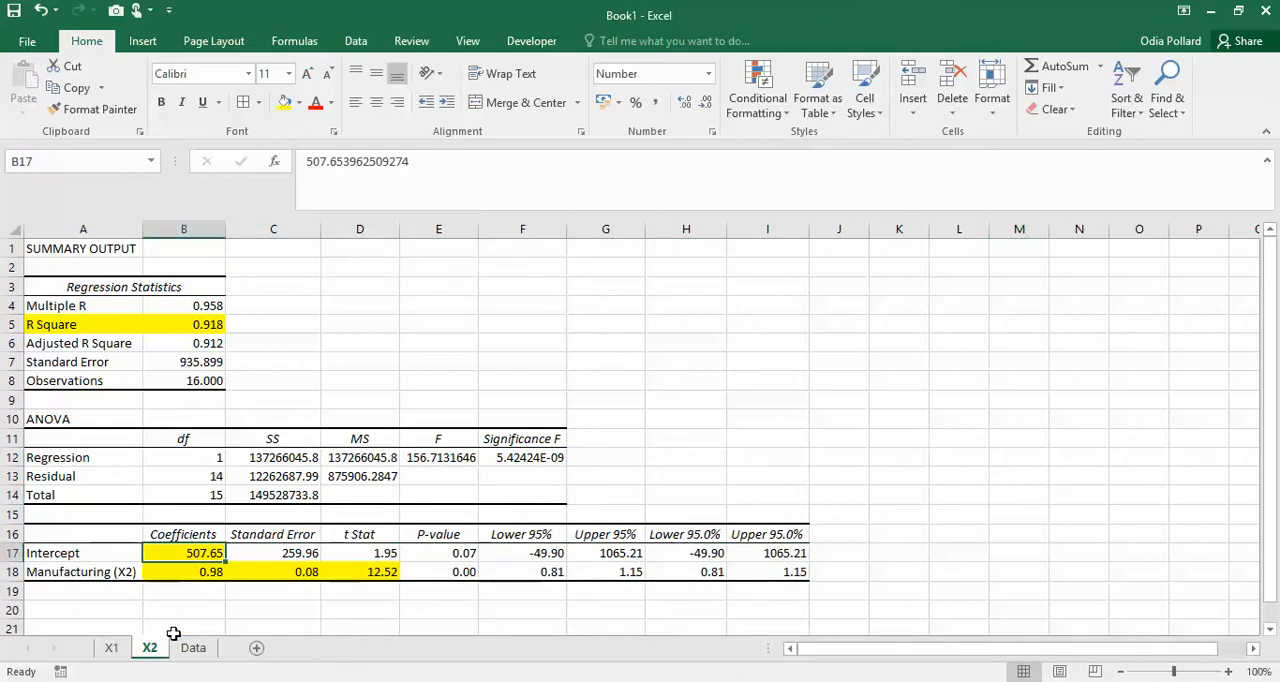
{"action": "mouse_move", "coordinate": [225, 676]}
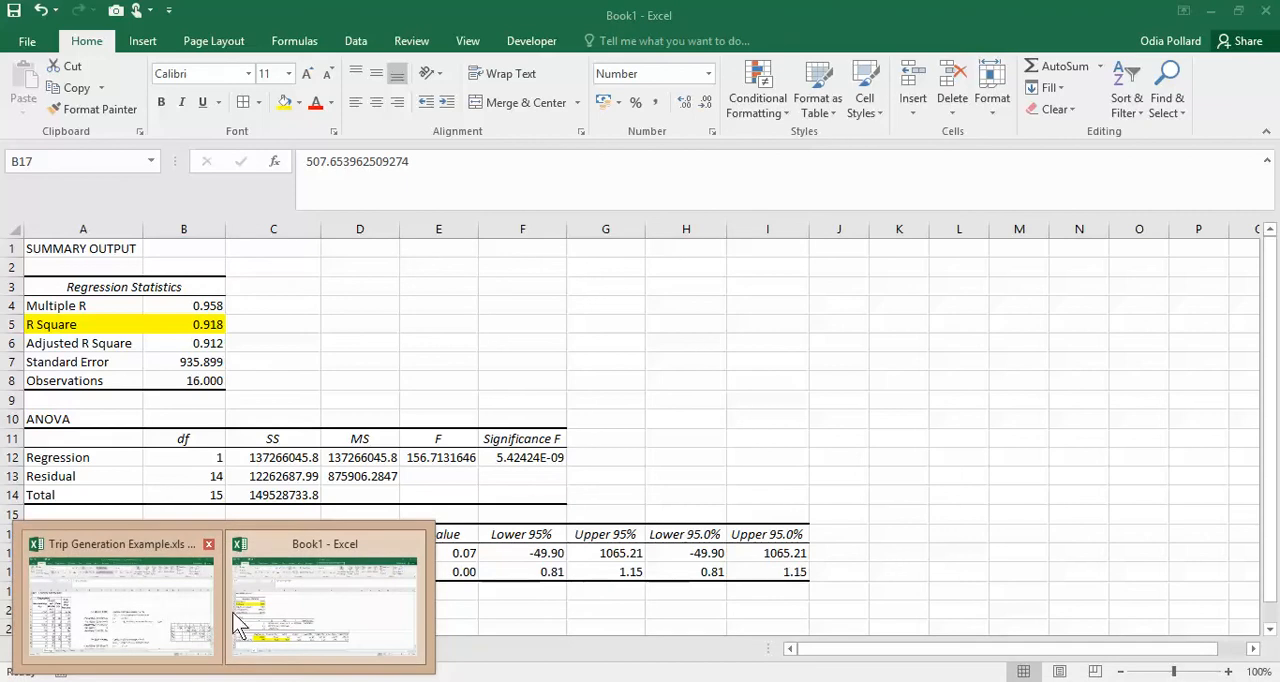
{"action": "left_click", "coordinate": [149, 611]}
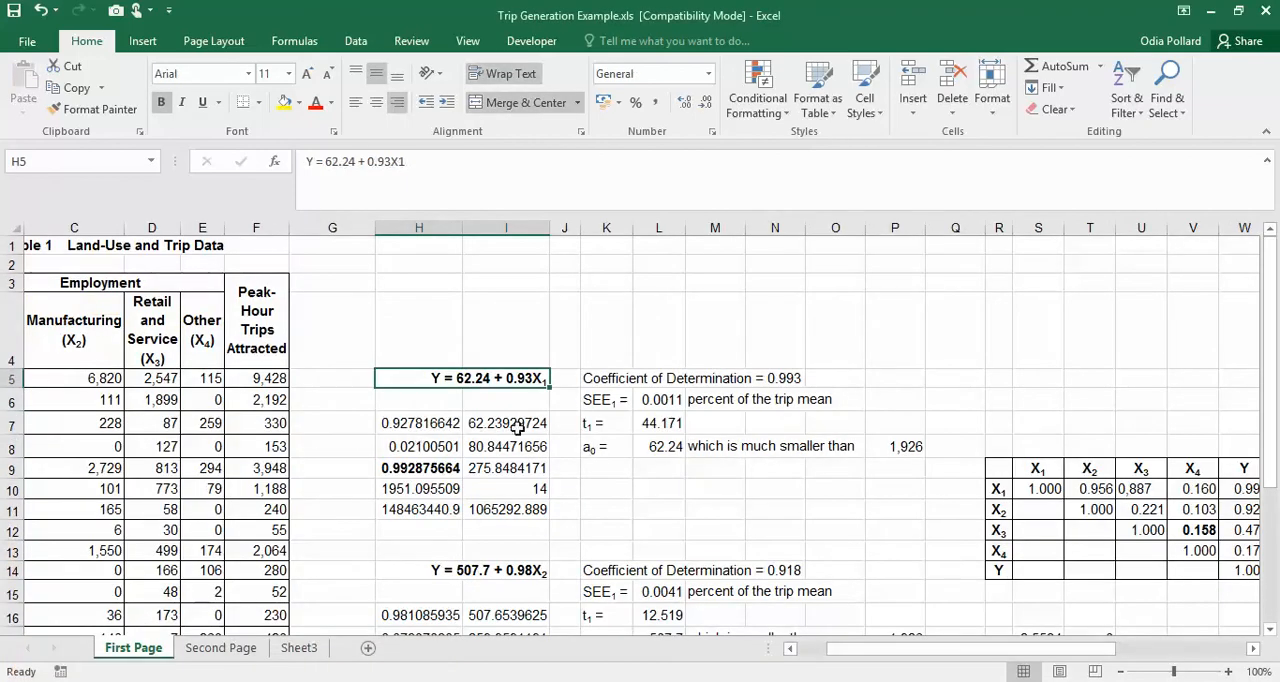
{"action": "scroll", "coordinate": [462, 517], "scroll_direction": "down", "scroll_amount": 1}
{"action": "left_click", "coordinate": [546, 518]}
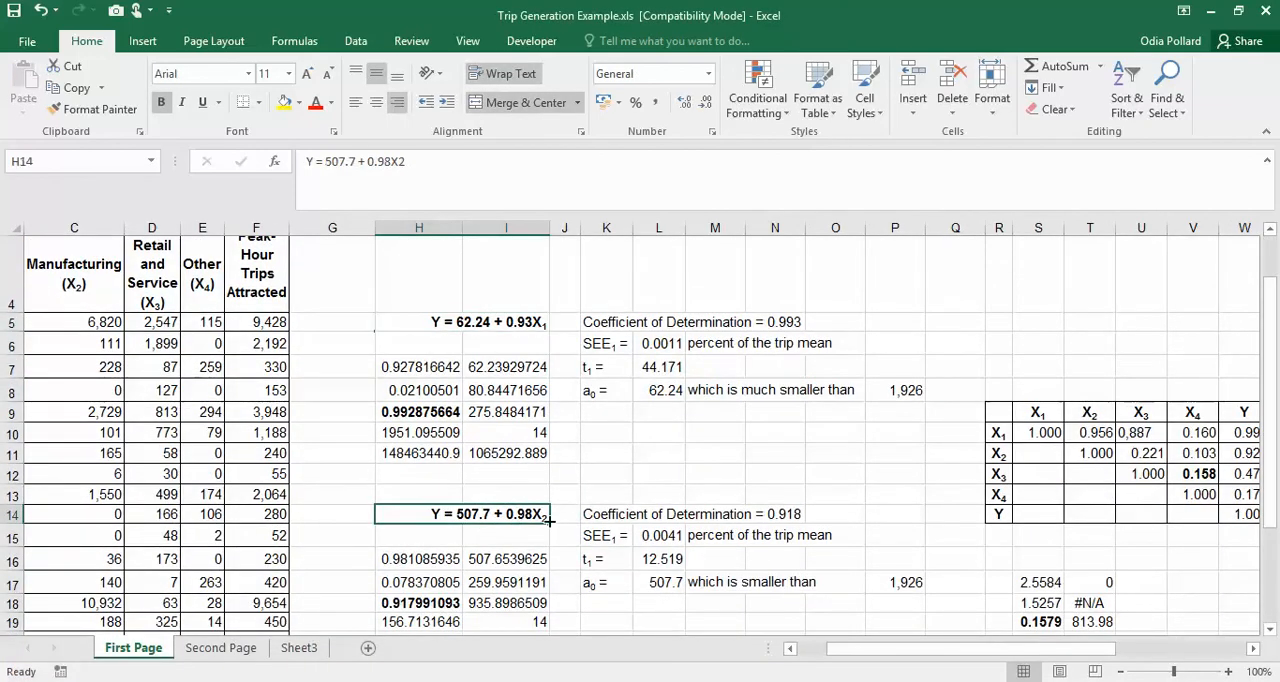
{"action": "key", "text": "ctrl+c"}
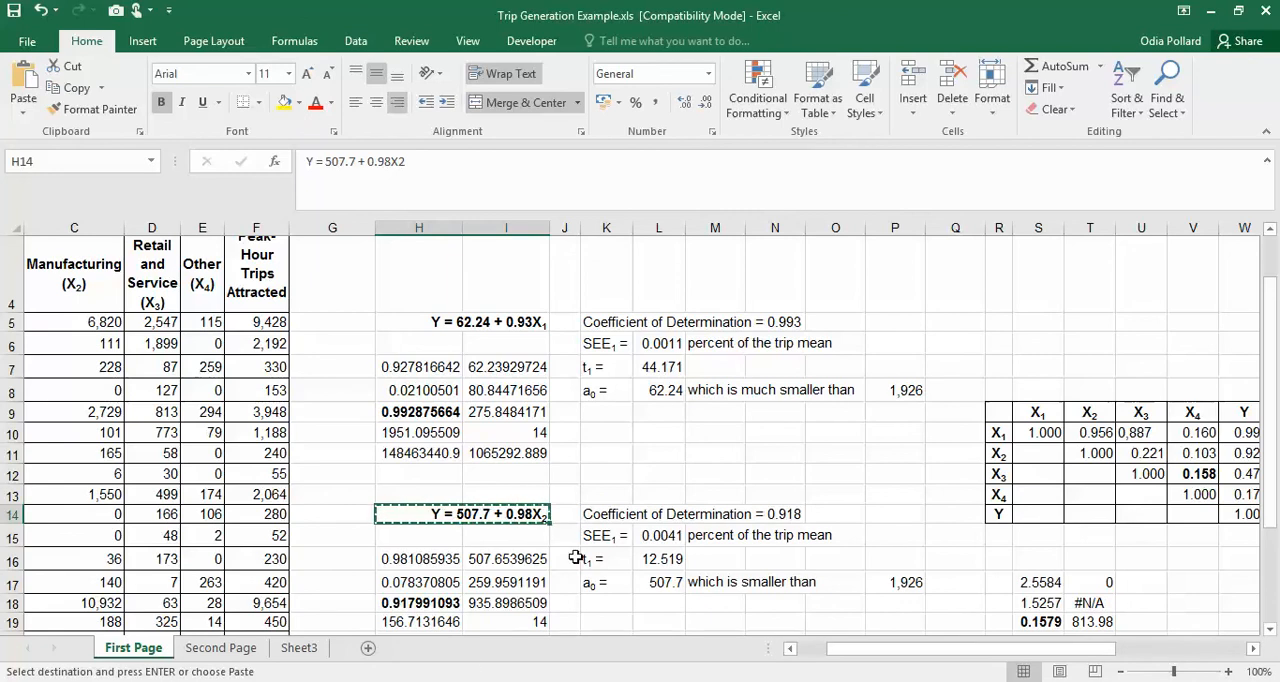
{"action": "mouse_move", "coordinate": [257, 668]}
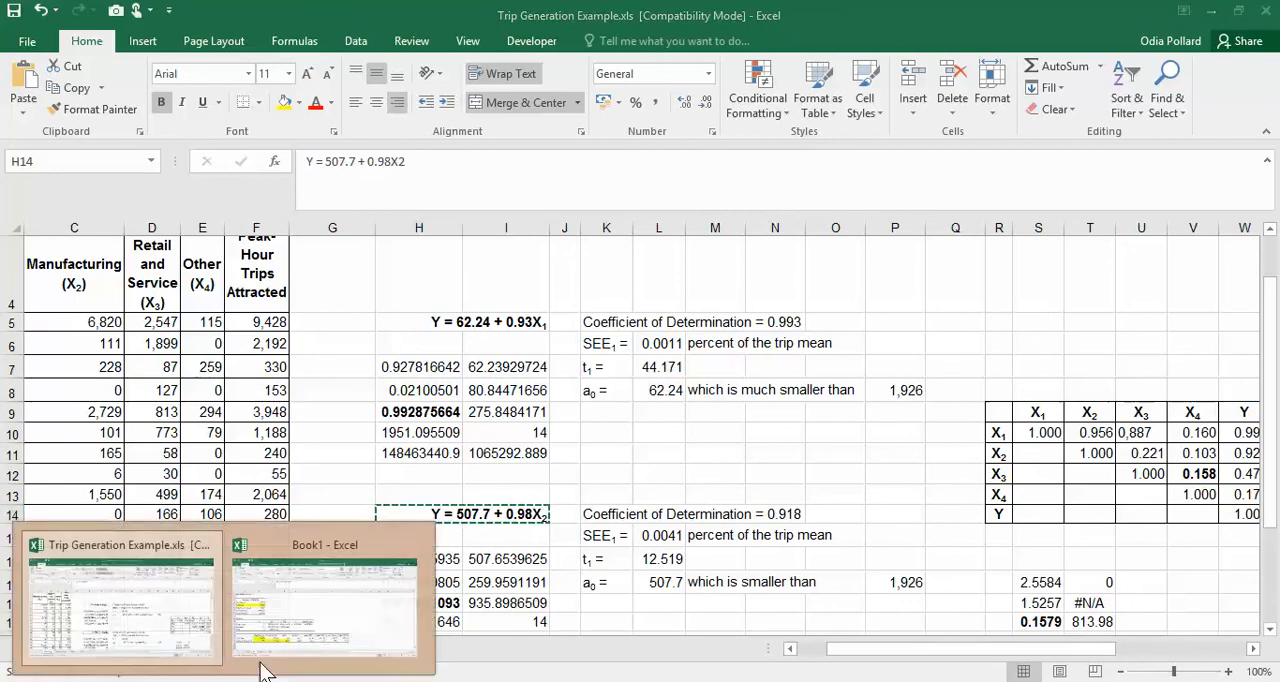
{"action": "left_click", "coordinate": [330, 610]}
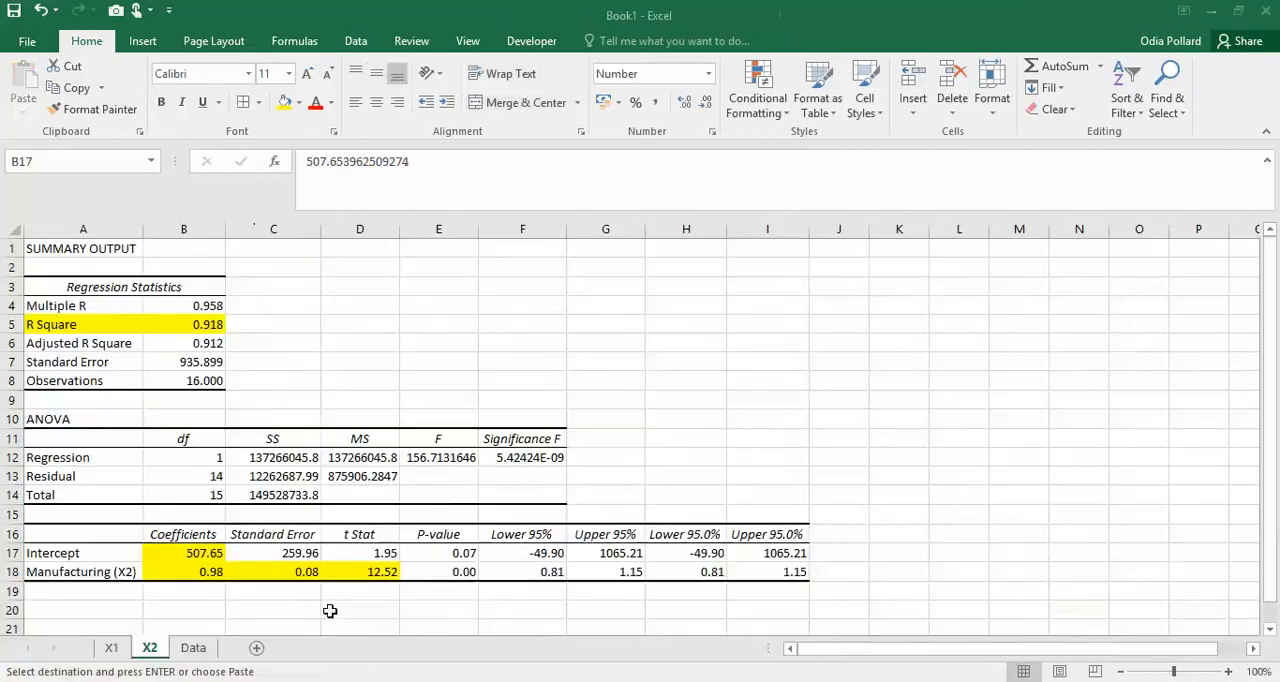
{"action": "left_click", "coordinate": [490, 290]}
{"action": "key", "text": "ctrl+v"}
- Compare the constant in the equation in F3 with the Intercept coefficient in B17
{"action": "left_click", "coordinate": [633, 358]}
{"action": "left_click", "coordinate": [543, 287]}
{"action": "left_click", "coordinate": [180, 559]}
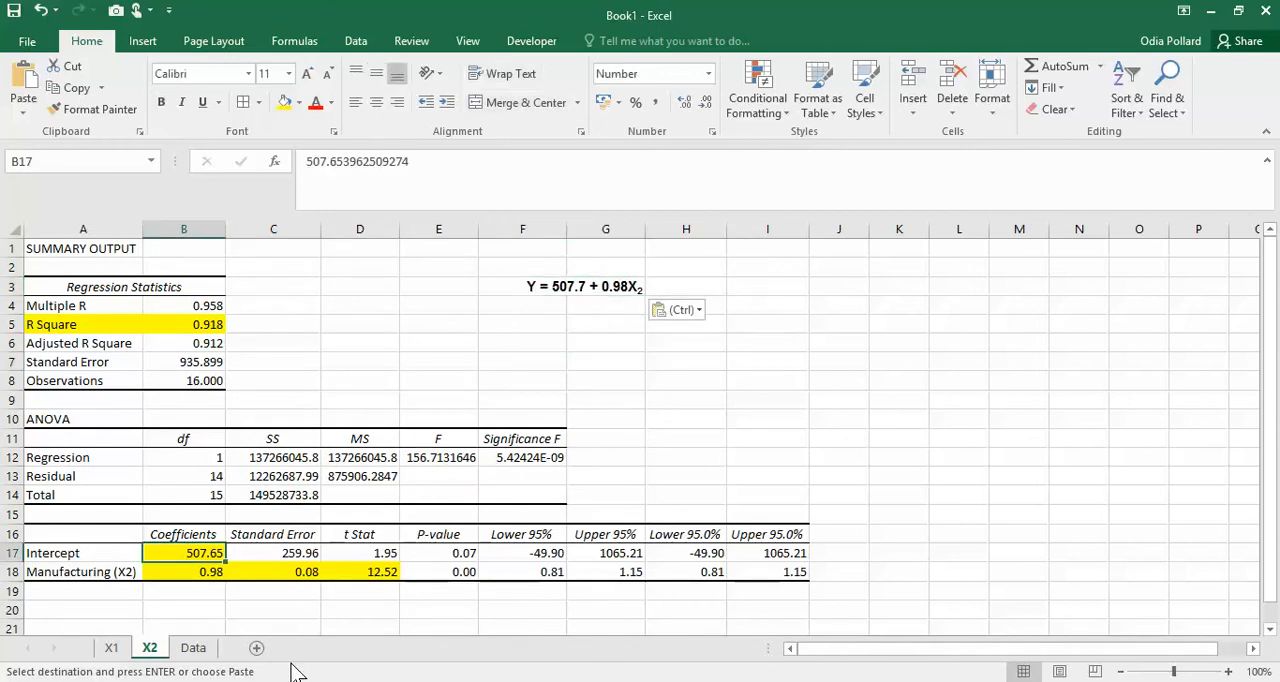
- Compare the X2 equation in F3 with the Manufacturing (X2) coefficient, standard error and t Stat in B18:D18
{"action": "left_click", "coordinate": [615, 289]}
{"action": "left_click", "coordinate": [215, 572]}
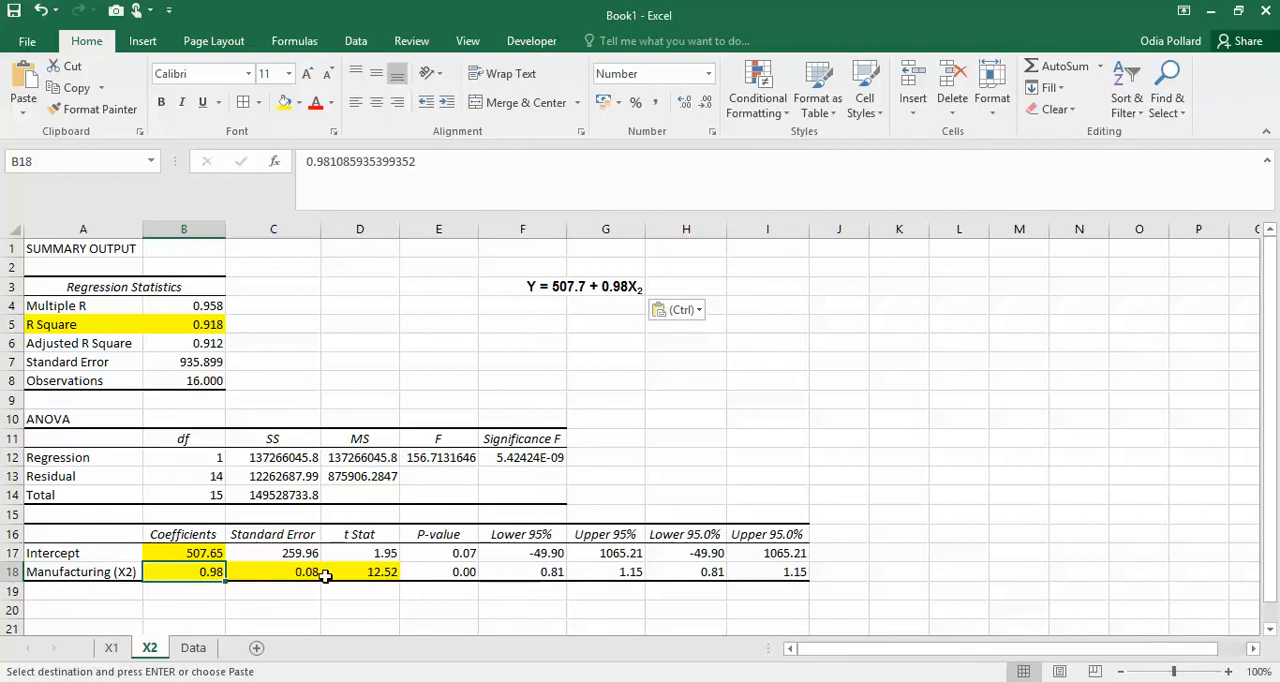
{"action": "left_click", "coordinate": [274, 576]}
{"action": "left_click", "coordinate": [385, 555]}
{"action": "left_click", "coordinate": [305, 573]}
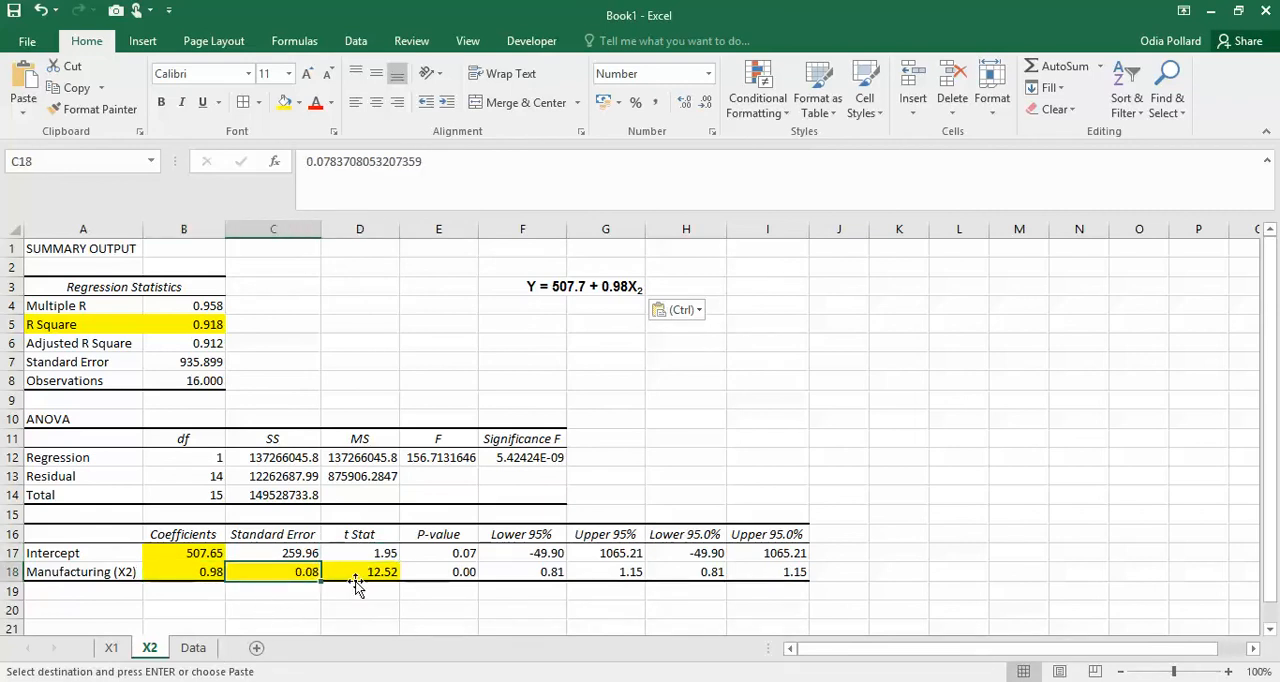
{"action": "left_click", "coordinate": [360, 575]}
- Copy the Coefficient of Determination, SEE1, t1 and a0 notes starting at K14 in Trip Generation Example.xls into I5 of Book1's X2 sheet
{"action": "left_click", "coordinate": [157, 645]}
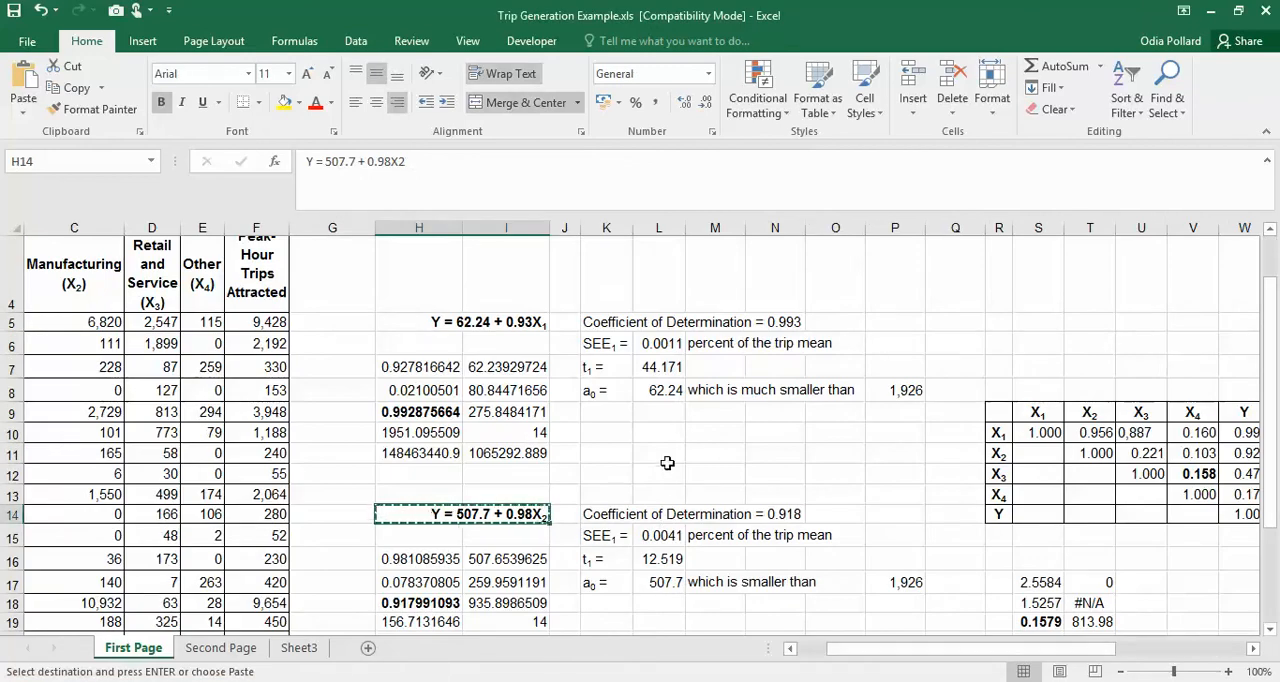
{"action": "left_click_drag", "start_coordinate": [615, 514], "coordinate": [654, 582]}
{"action": "left_click", "coordinate": [654, 582]}
{"action": "left_click_drag", "start_coordinate": [615, 514], "coordinate": [600, 582]}
{"action": "key", "text": "ctrl+c"}
{"action": "left_click", "coordinate": [248, 676]}
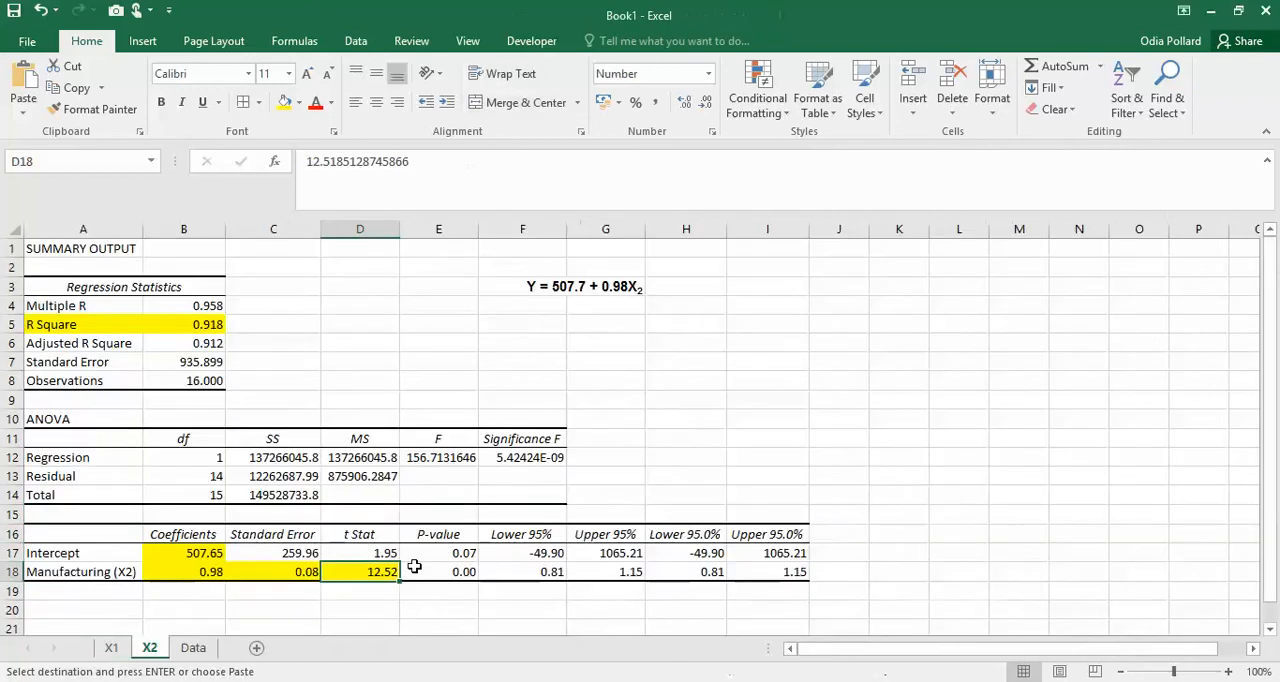
{"action": "left_click", "coordinate": [749, 330]}
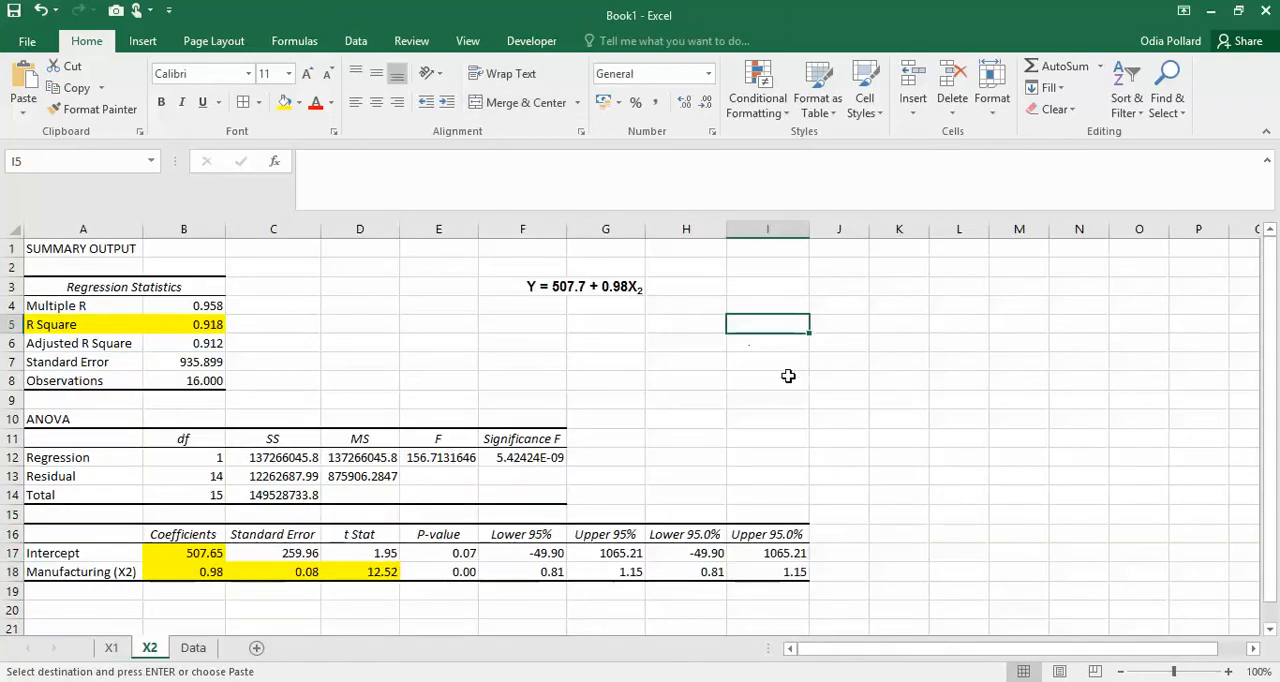
{"action": "key", "text": "Return"}
{"action": "left_click", "coordinate": [838, 471]}
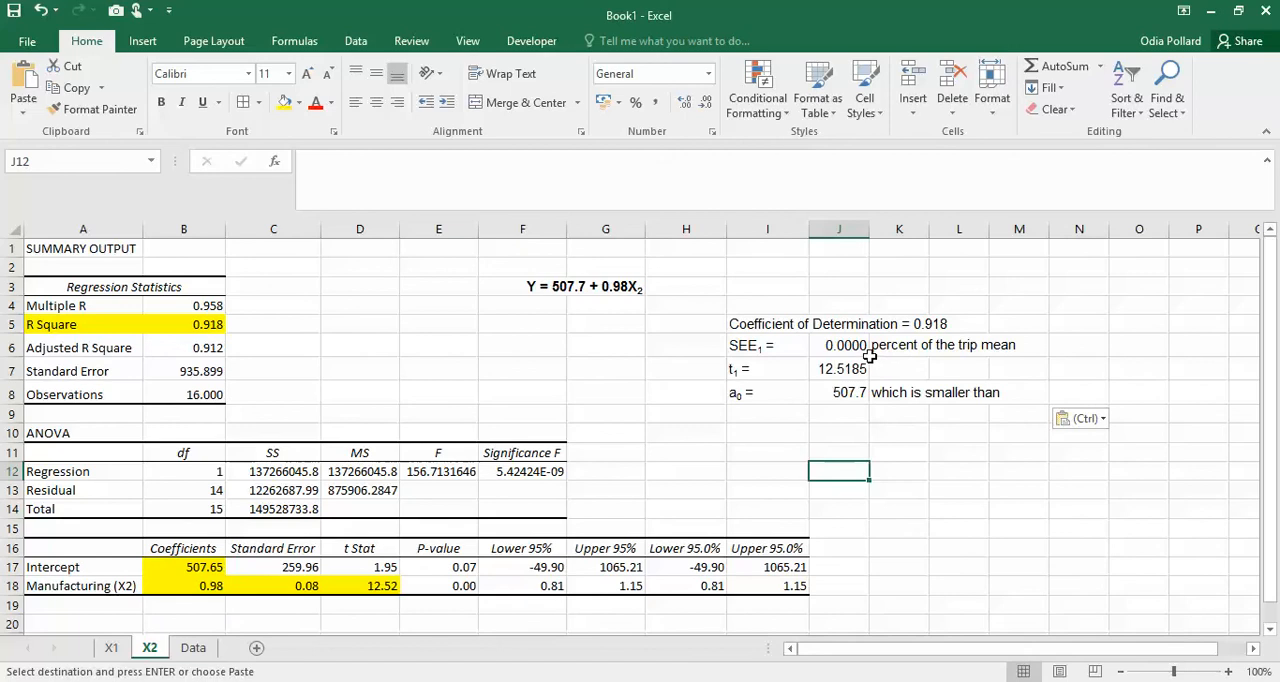
- Convert the notes block pasted at I5 to values only so that SEE1 no longer depends on a formula
{"action": "left_click", "coordinate": [843, 346]}
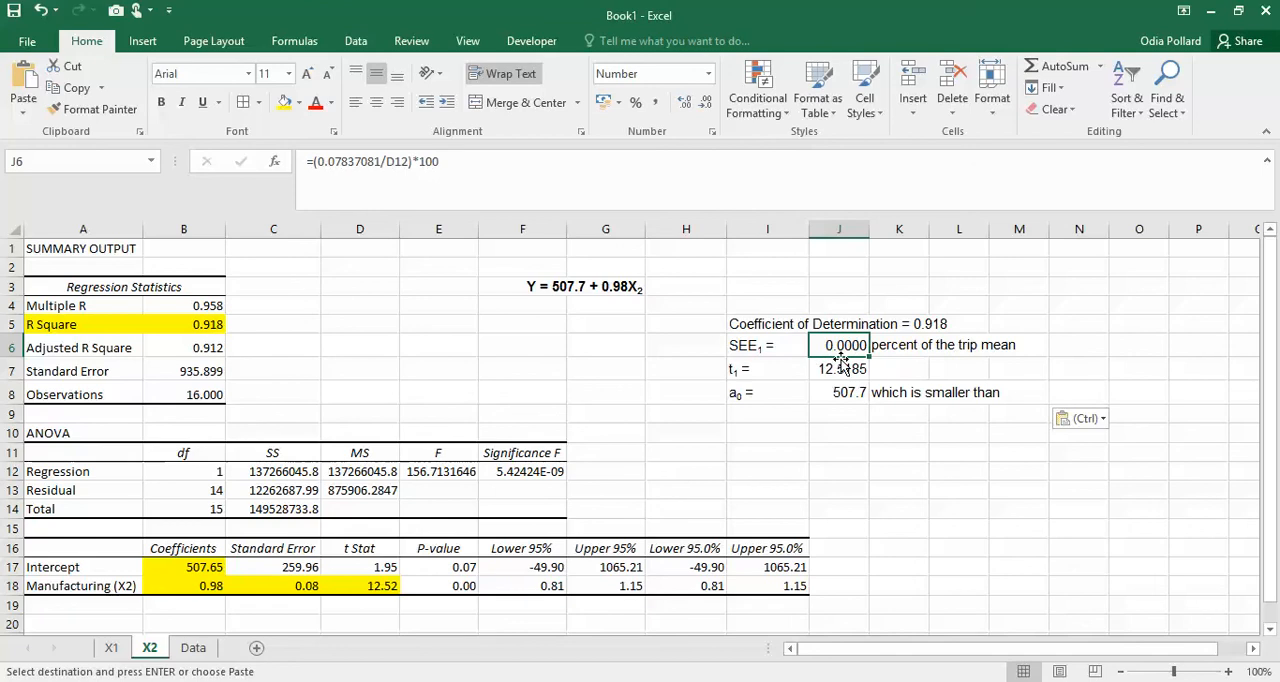
{"action": "left_click", "coordinate": [1088, 419]}
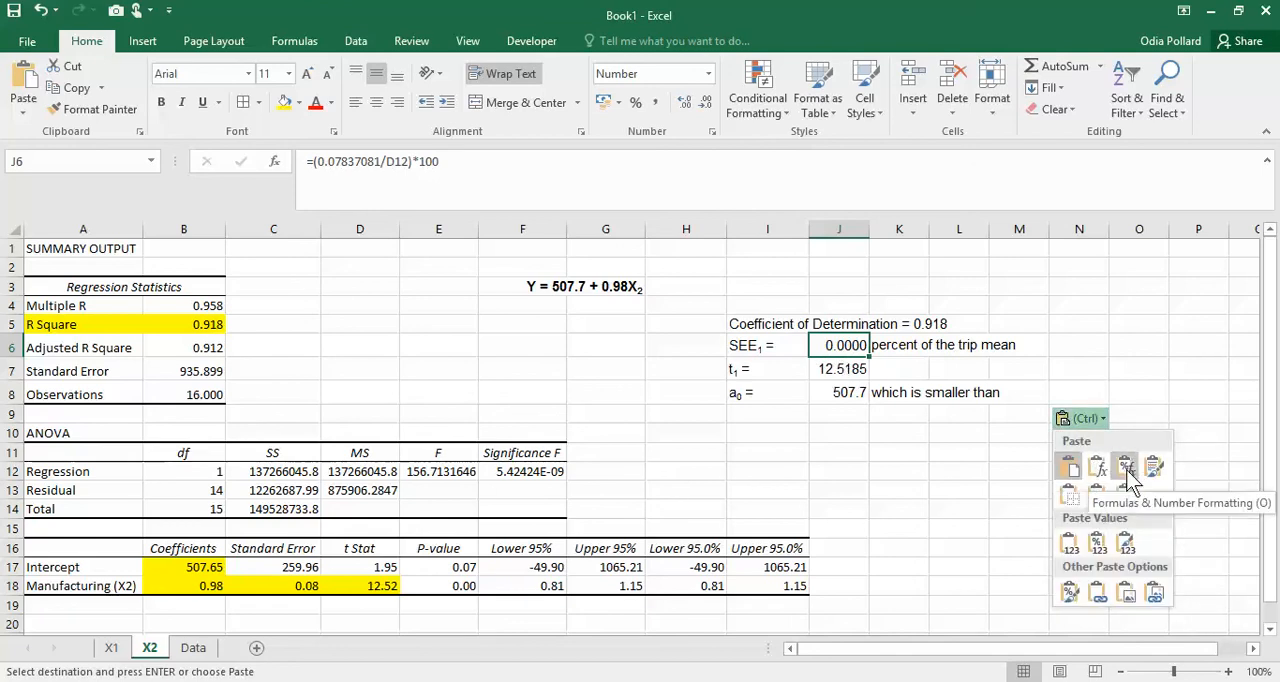
{"action": "left_click", "coordinate": [1072, 548]}
{"action": "left_click", "coordinate": [940, 466]}
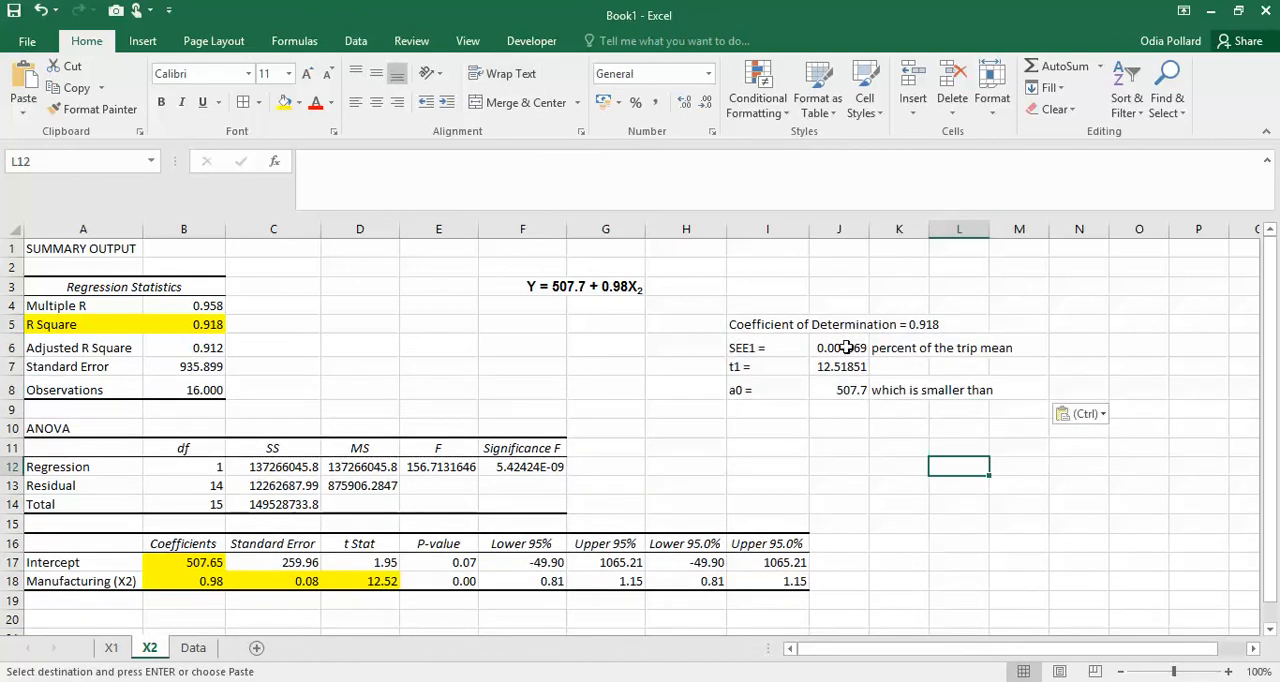
- Compare a0 and t1 in the pasted notes with the Intercept coefficient, the equation in F3 and the Manufacturing (X2) t Stat
{"action": "left_click", "coordinate": [744, 393]}
{"action": "left_click", "coordinate": [193, 563]}
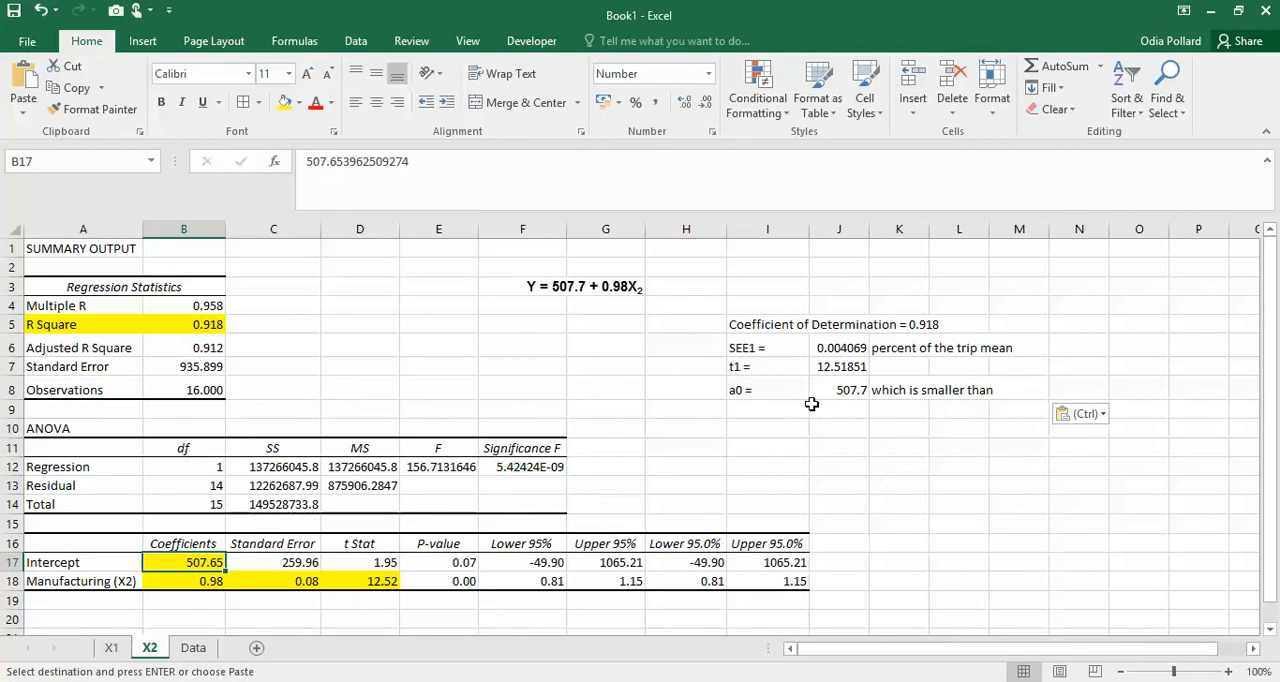
{"action": "left_click", "coordinate": [595, 288]}
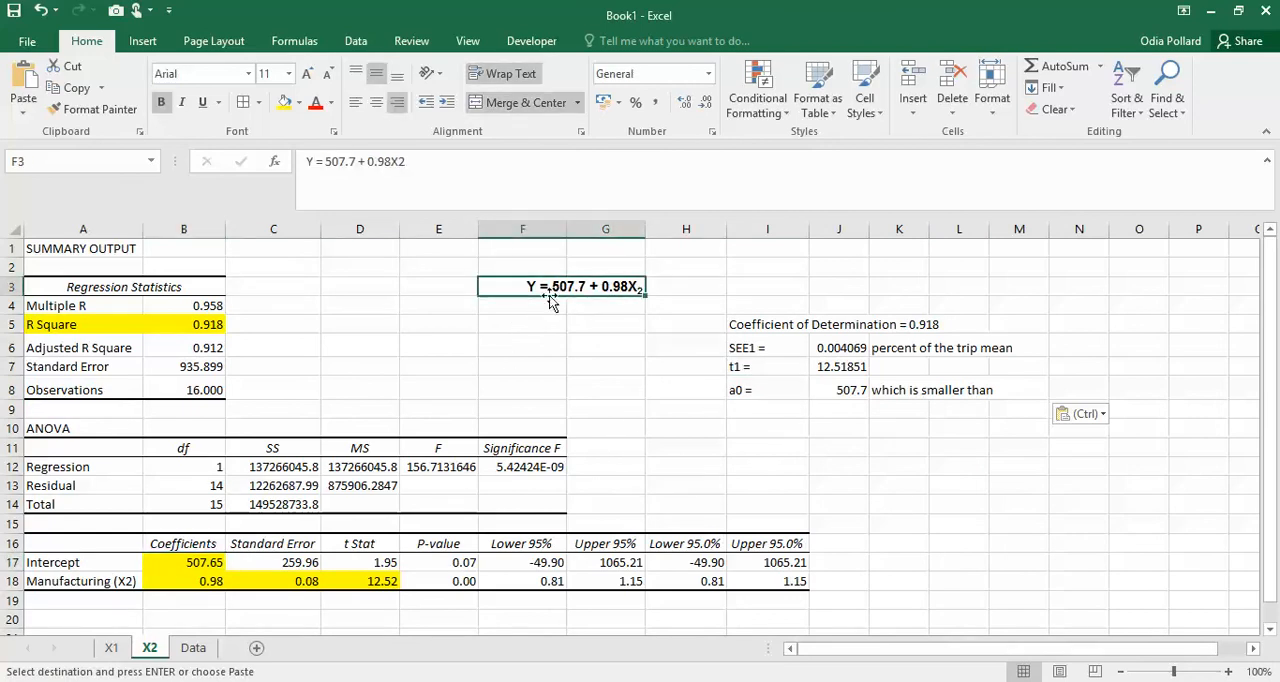
{"action": "left_click", "coordinate": [661, 388]}
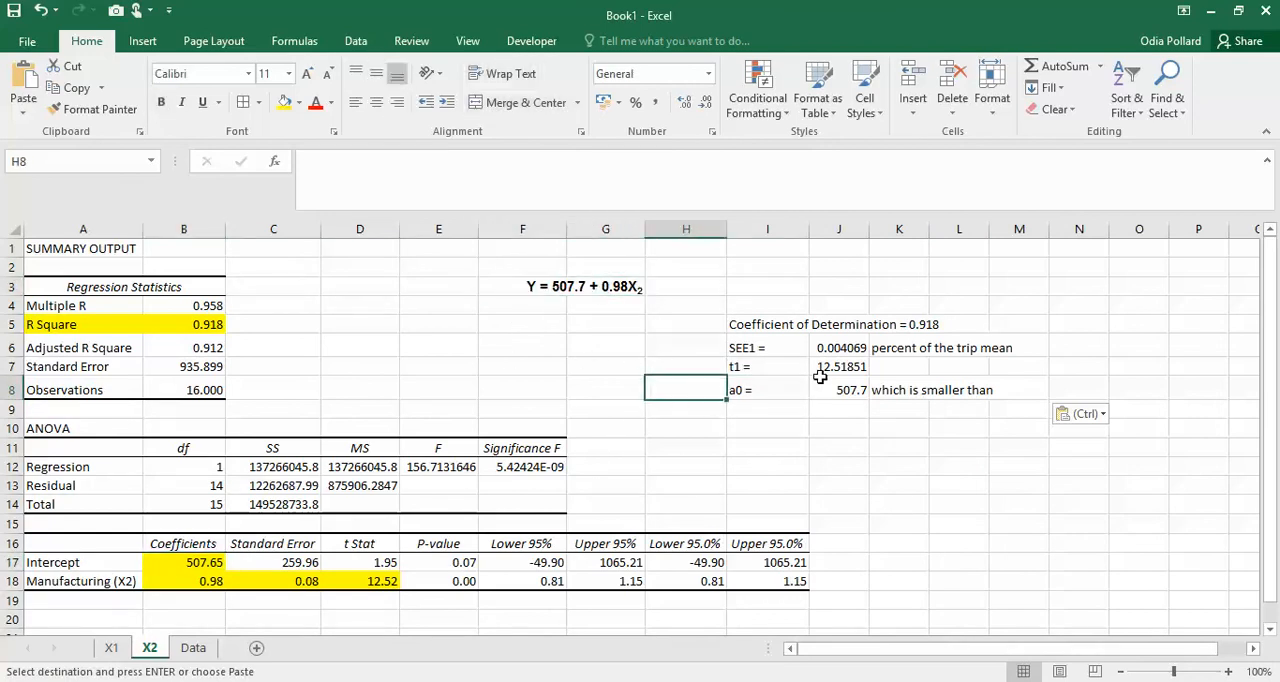
{"action": "left_click", "coordinate": [805, 370]}
{"action": "left_click", "coordinate": [850, 366]}
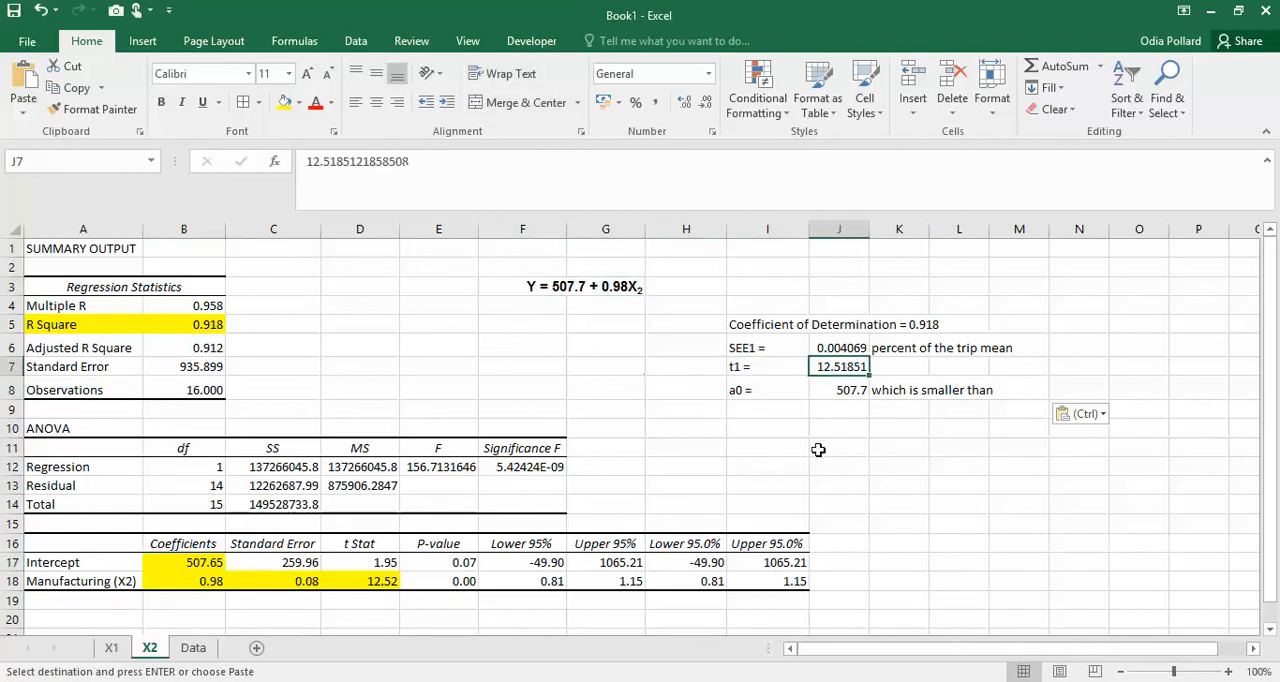
{"action": "left_click", "coordinate": [382, 589]}
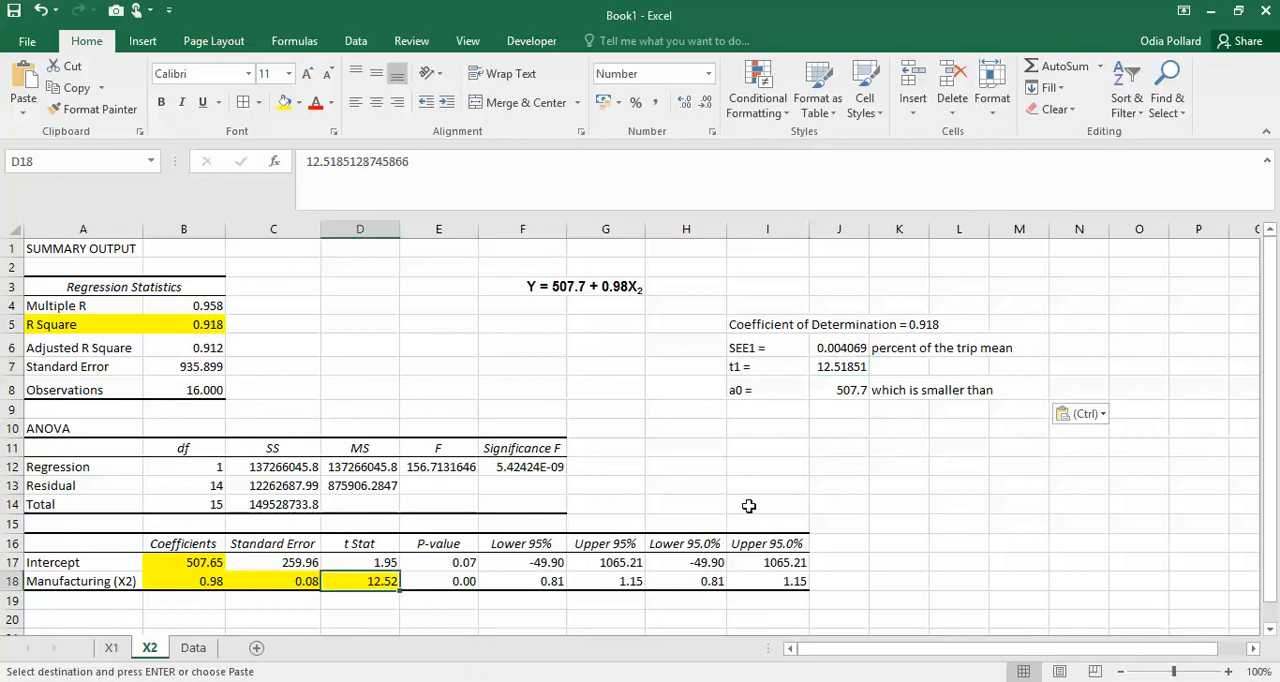
- Compare the SEE1 value in J6 with the Manufacturing (X2) standard error in C18
{"action": "left_click", "coordinate": [835, 353]}
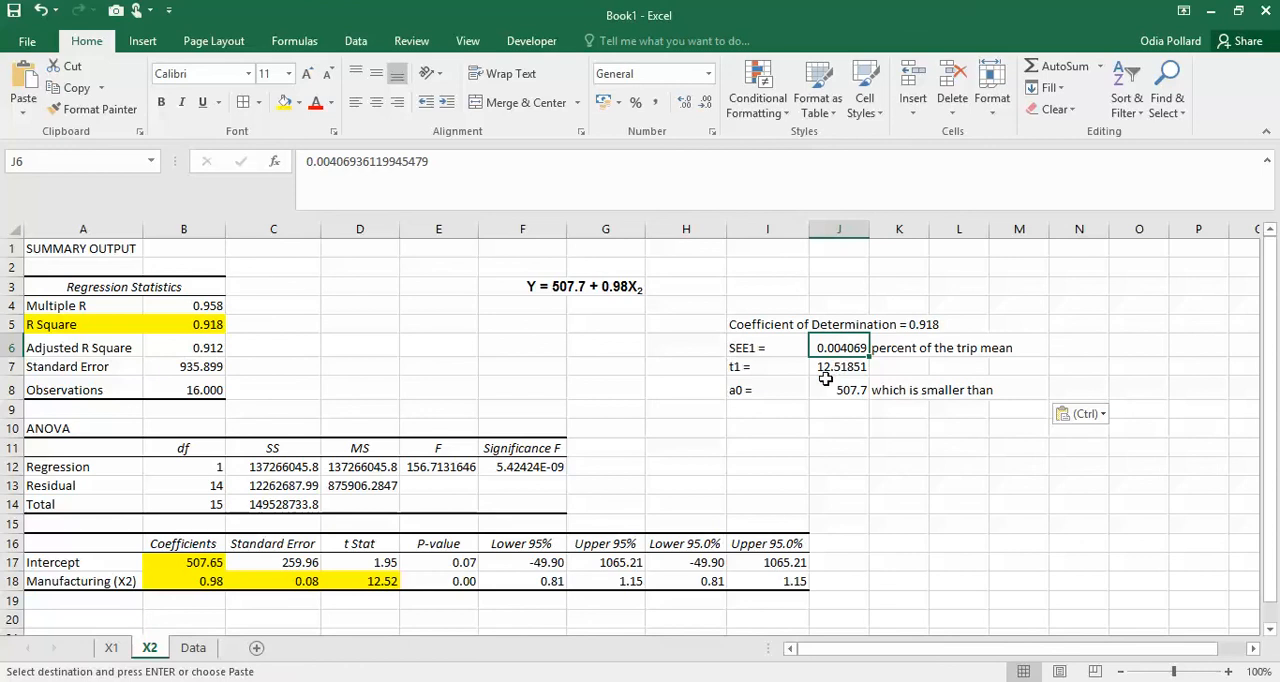
{"action": "left_click", "coordinate": [305, 581]}
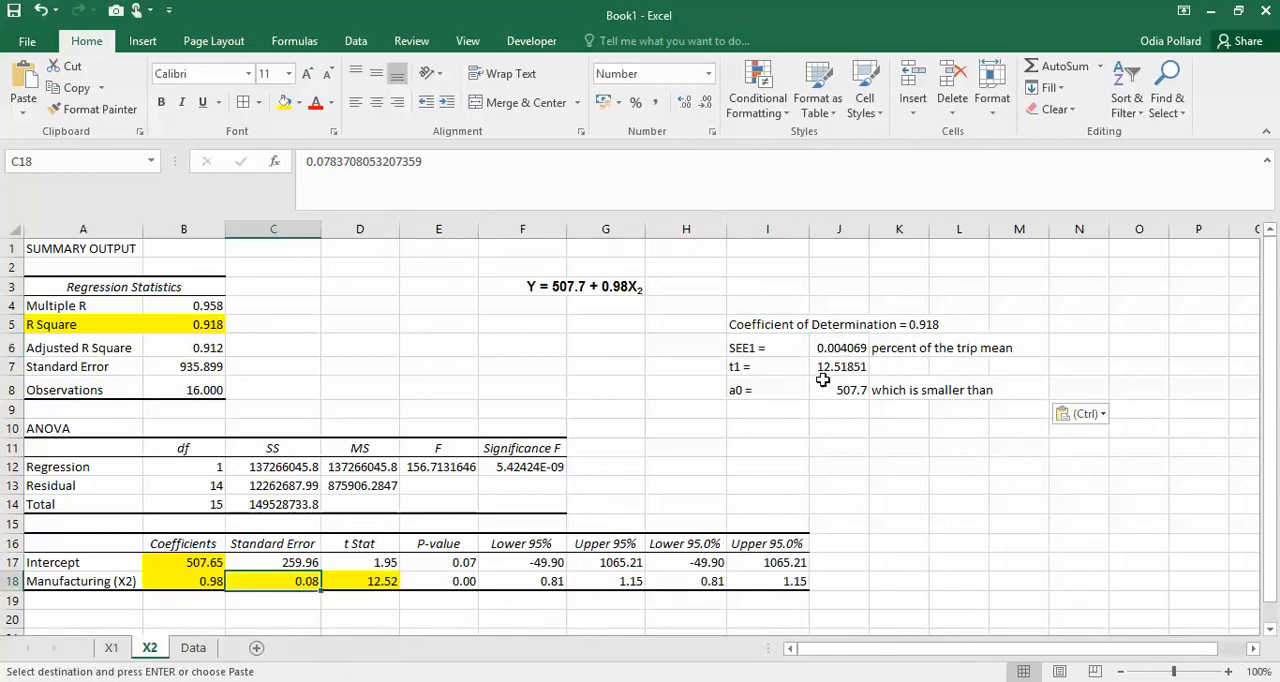
{"action": "left_click", "coordinate": [857, 350]}
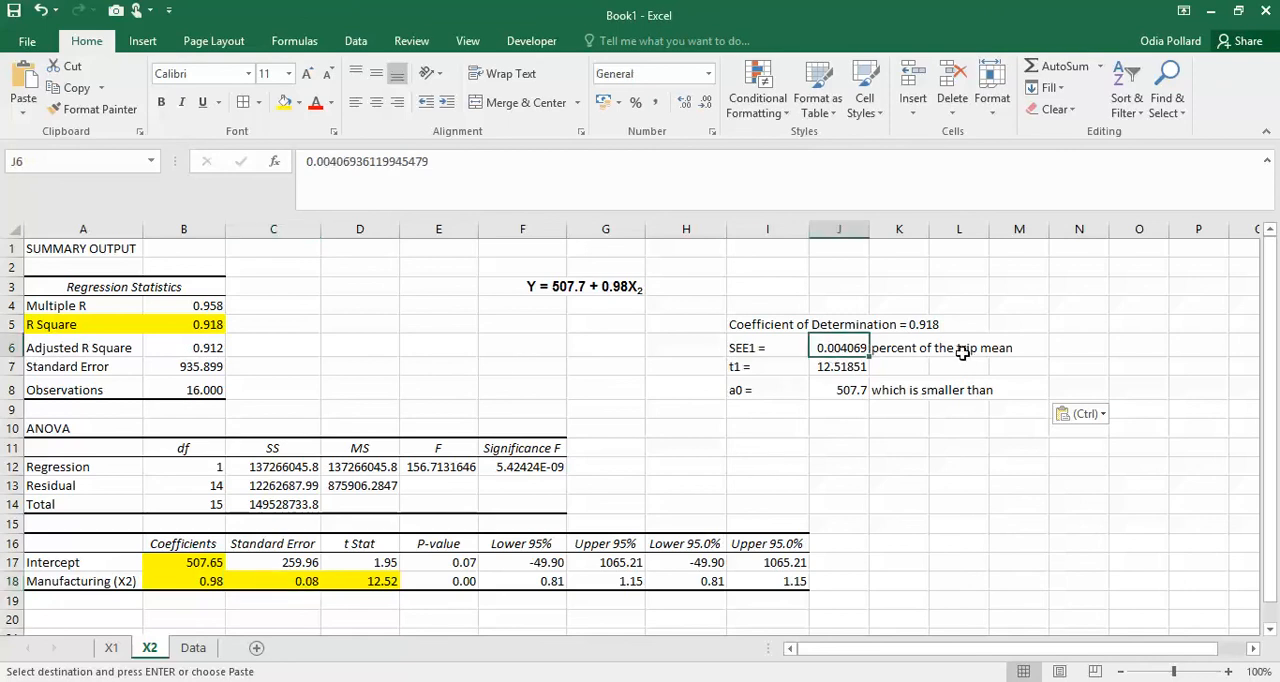
{"action": "left_click", "coordinate": [296, 584]}
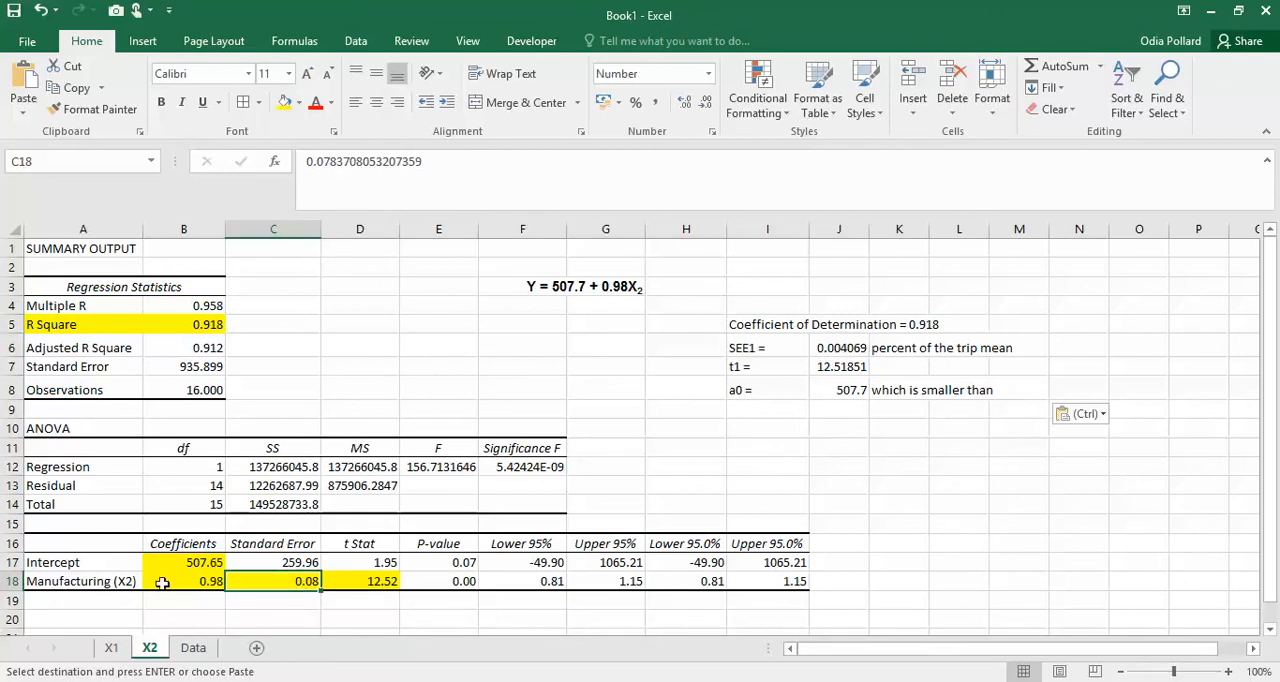
- Examine the Retail and Service (X3) and Other (X4) columns of the correlation matrix on the Data sheet
{"action": "left_click", "coordinate": [193, 648]}
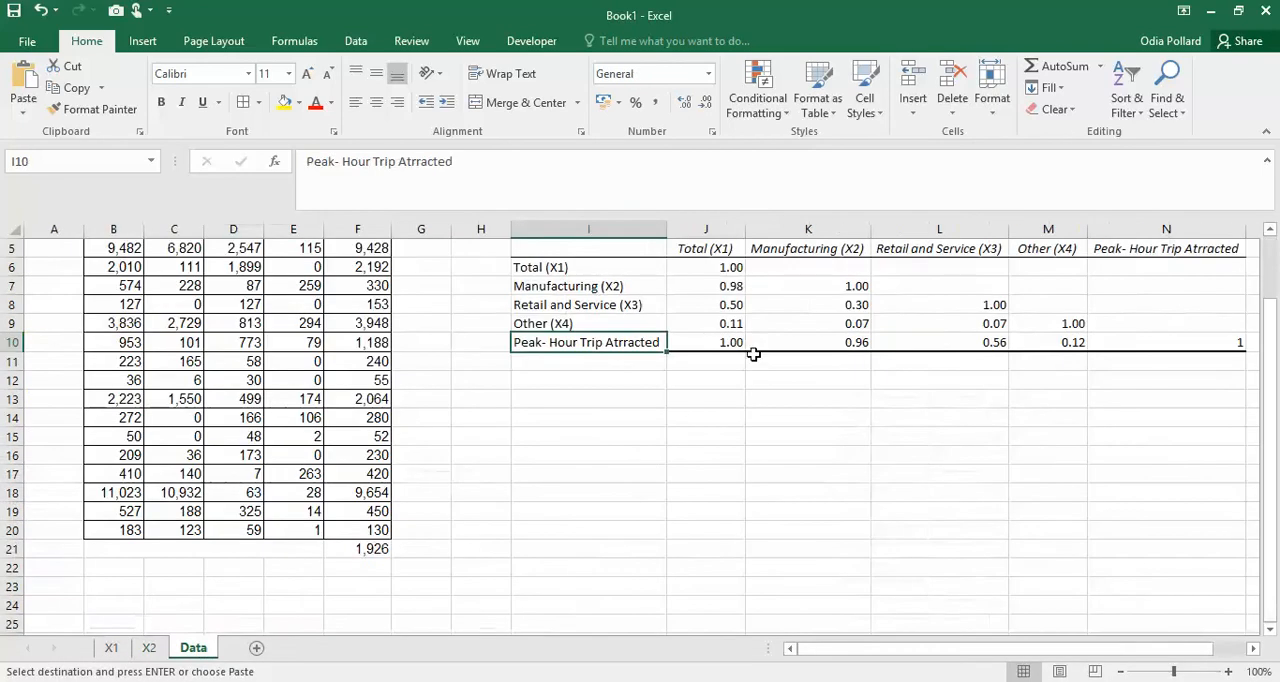
{"action": "left_click_drag", "start_coordinate": [935, 252], "coordinate": [985, 332]}
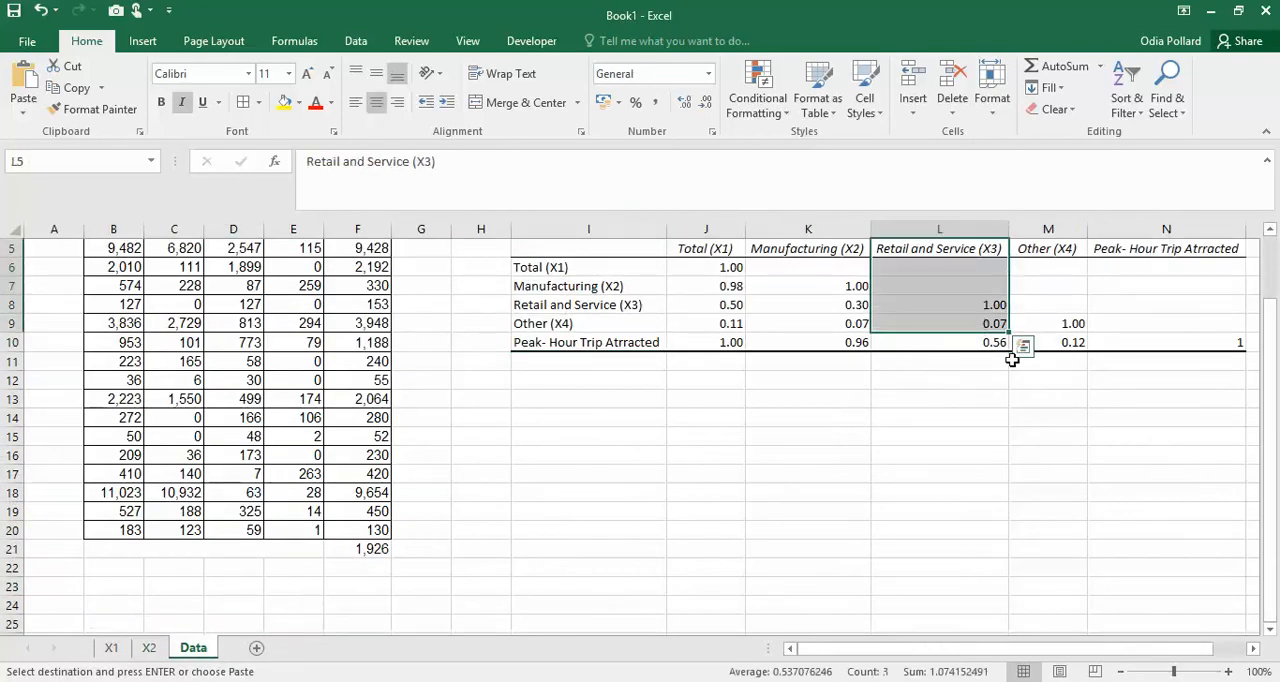
{"action": "left_click_drag", "start_coordinate": [1062, 257], "coordinate": [1063, 337]}
{"action": "left_click", "coordinate": [529, 594]}
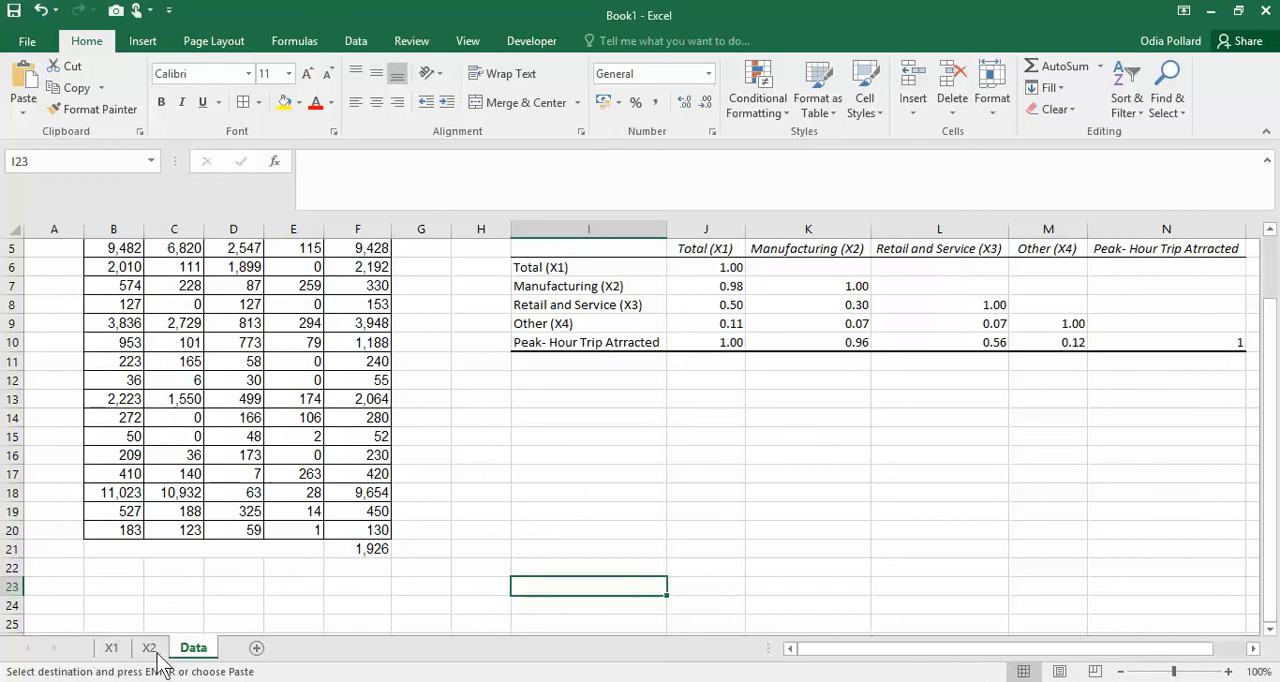
- Review the Total (X1) and Retail and Service (X3) table and its regression results on Sheet3 of Trip Generation Example.xls
{"action": "left_click", "coordinate": [150, 610]}
{"action": "left_click", "coordinate": [221, 649]}
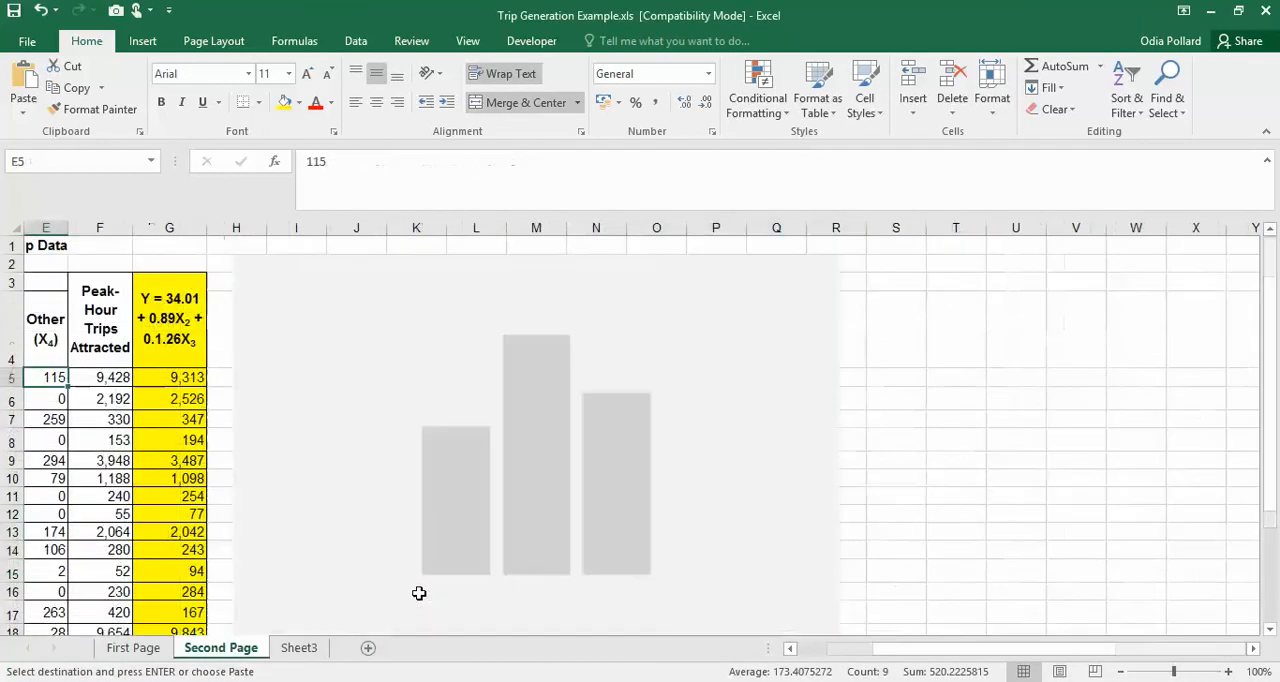
{"action": "left_click", "coordinate": [305, 650]}
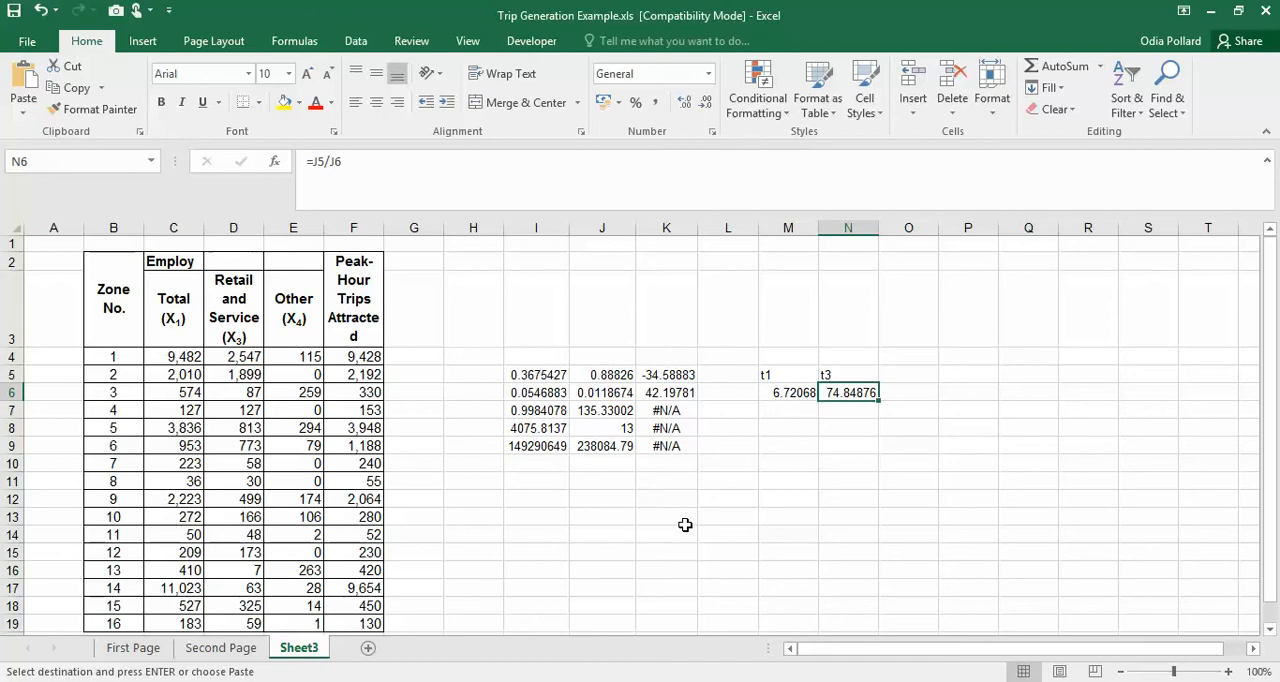
{"action": "scroll", "coordinate": [685, 525], "scroll_direction": "down", "scroll_amount": 1}
{"action": "scroll", "coordinate": [685, 525], "scroll_direction": "up", "scroll_amount": 1}
{"action": "left_click", "coordinate": [186, 323]}
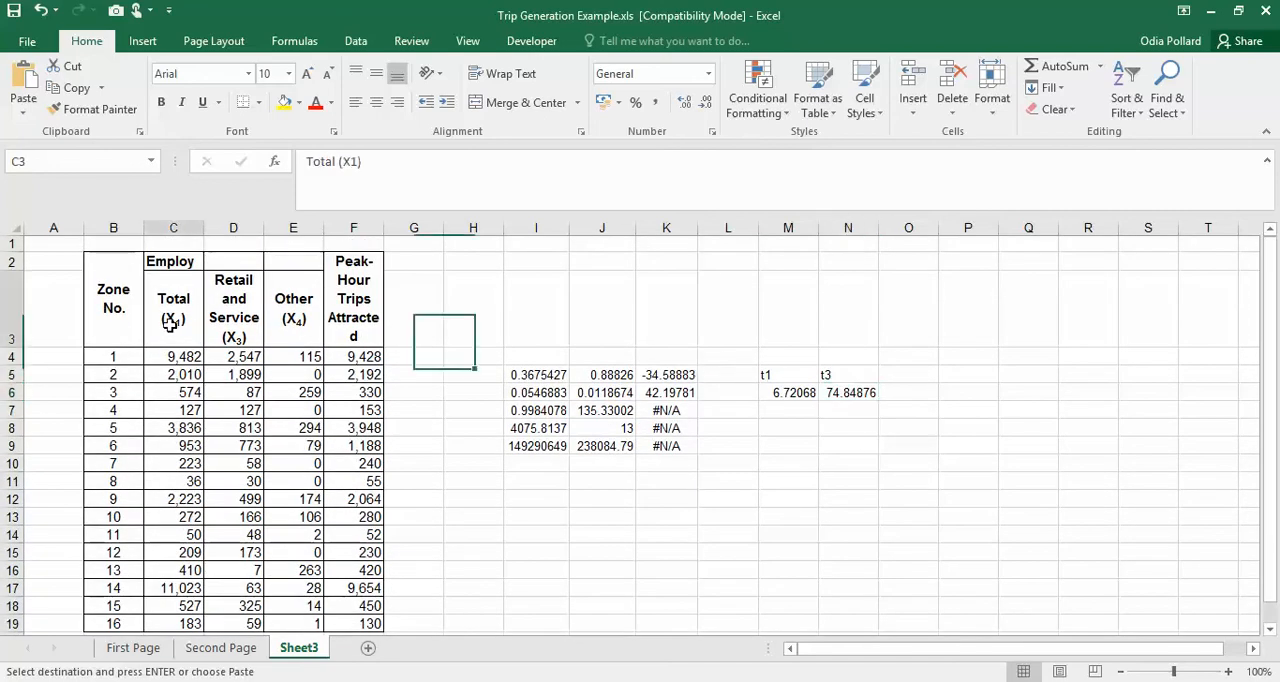
{"action": "left_click", "coordinate": [235, 330]}
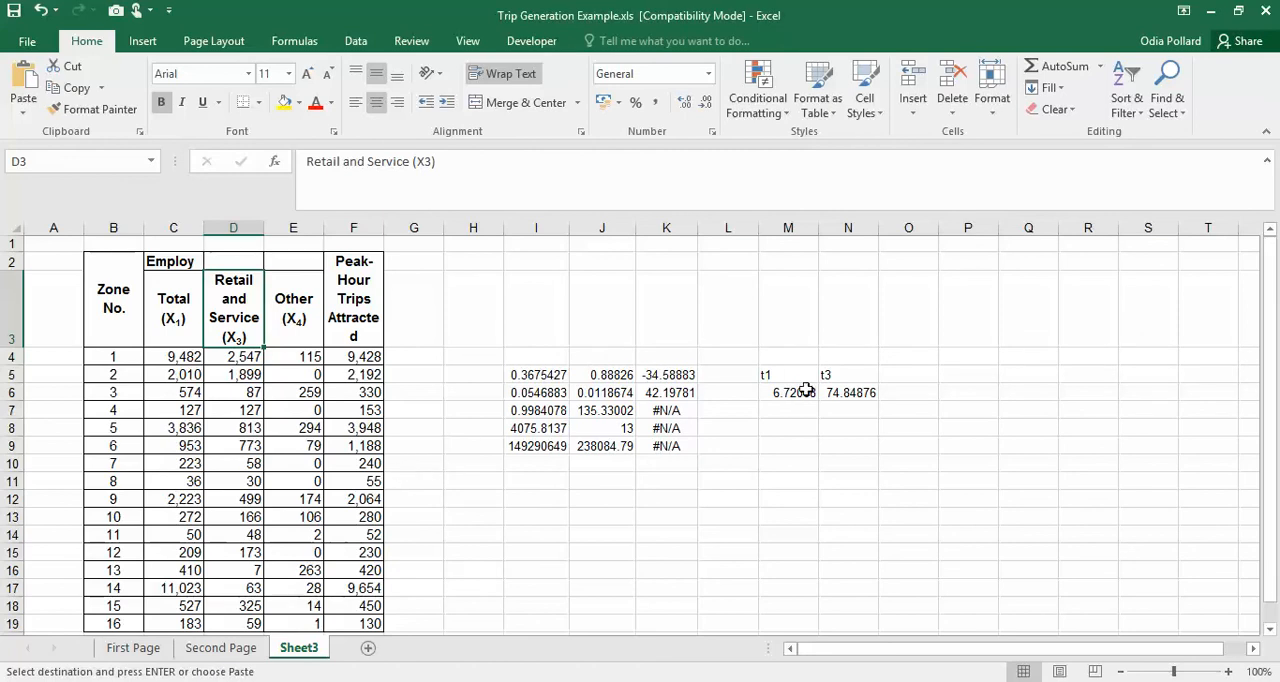
- Examine the combined X2 and X3 equation in G3 on Second Page of Trip Generation Example.xls
{"action": "left_click", "coordinate": [230, 652]}
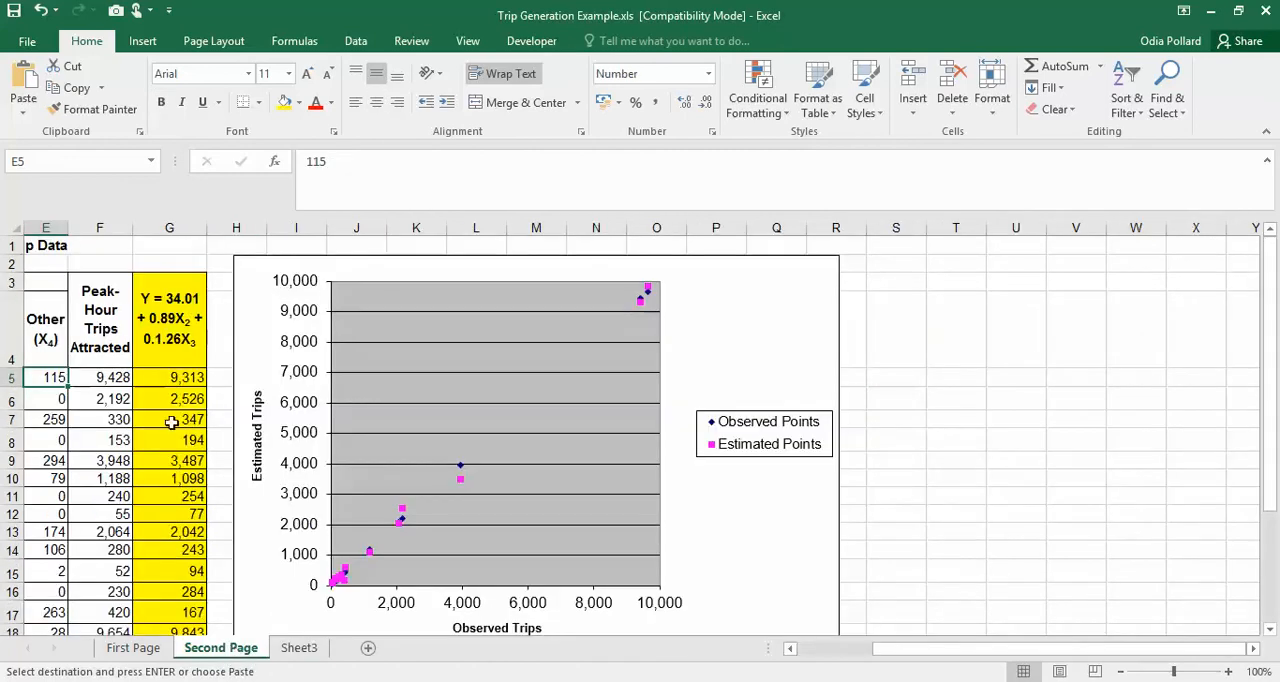
{"action": "left_click_drag", "start_coordinate": [972, 650], "coordinate": [865, 647]}
{"action": "left_click", "coordinate": [420, 330]}
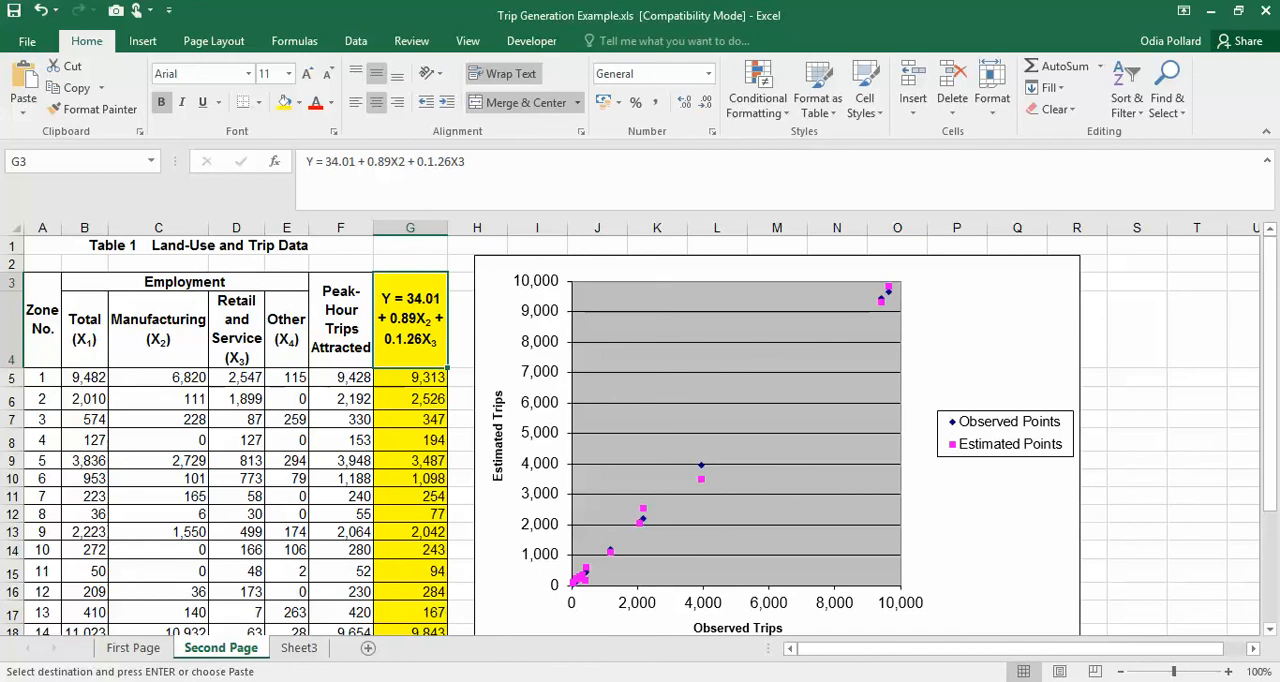
- Start a Regression analysis on Book1's Data sheet with the Manufacturing and Retail and Service columns, $C$4:$D$20, as the X range
{"action": "left_click", "coordinate": [215, 681]}
{"action": "scroll", "coordinate": [737, 614], "scroll_direction": "up", "scroll_amount": 1}
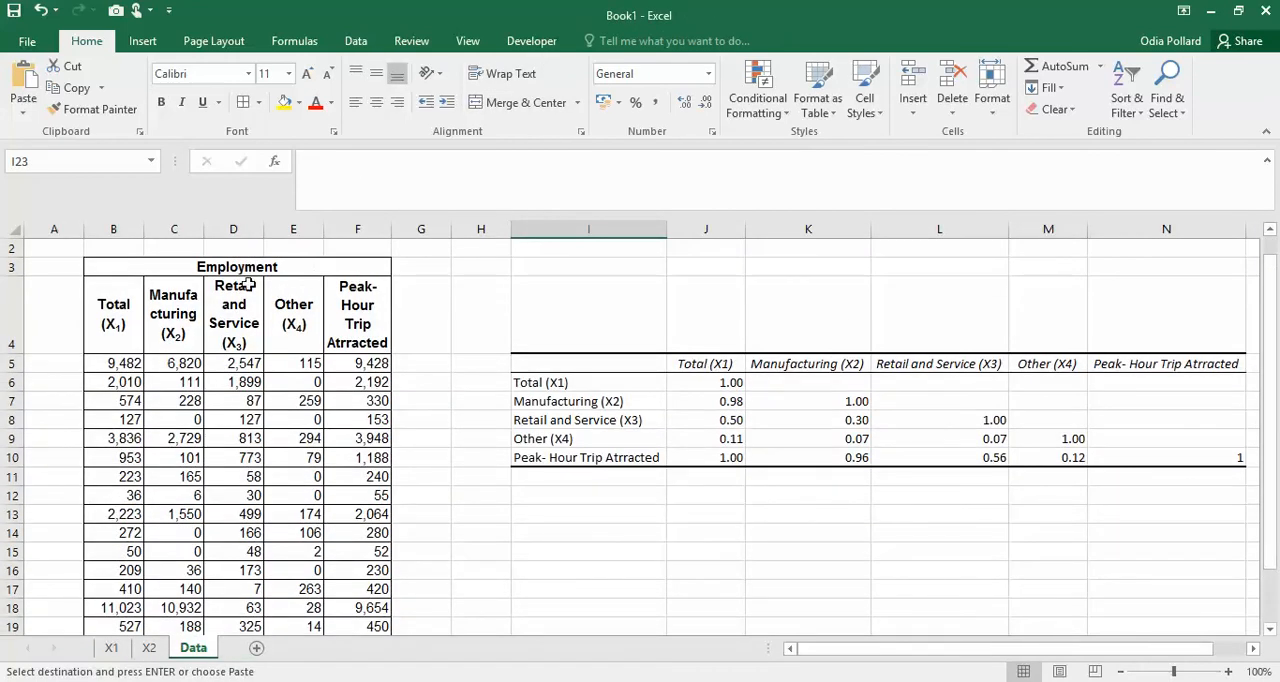
{"action": "left_click", "coordinate": [355, 41]}
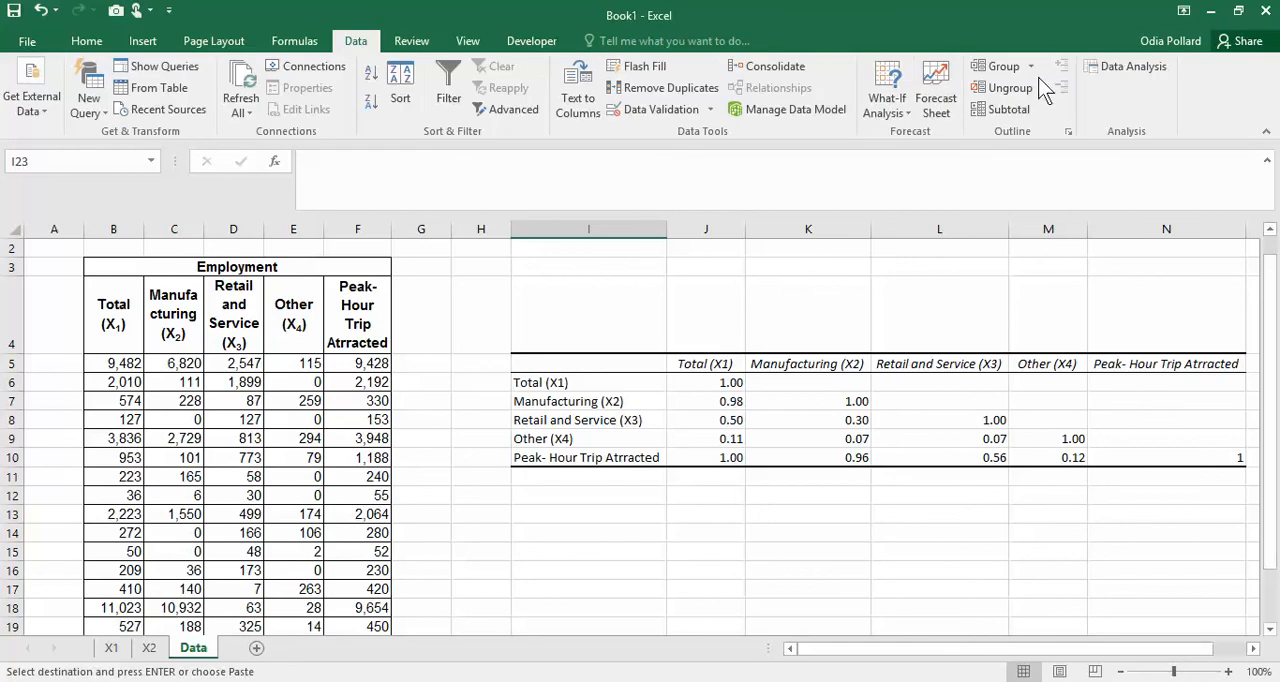
{"action": "left_click", "coordinate": [1128, 66]}
{"action": "left_click", "coordinate": [690, 473]}
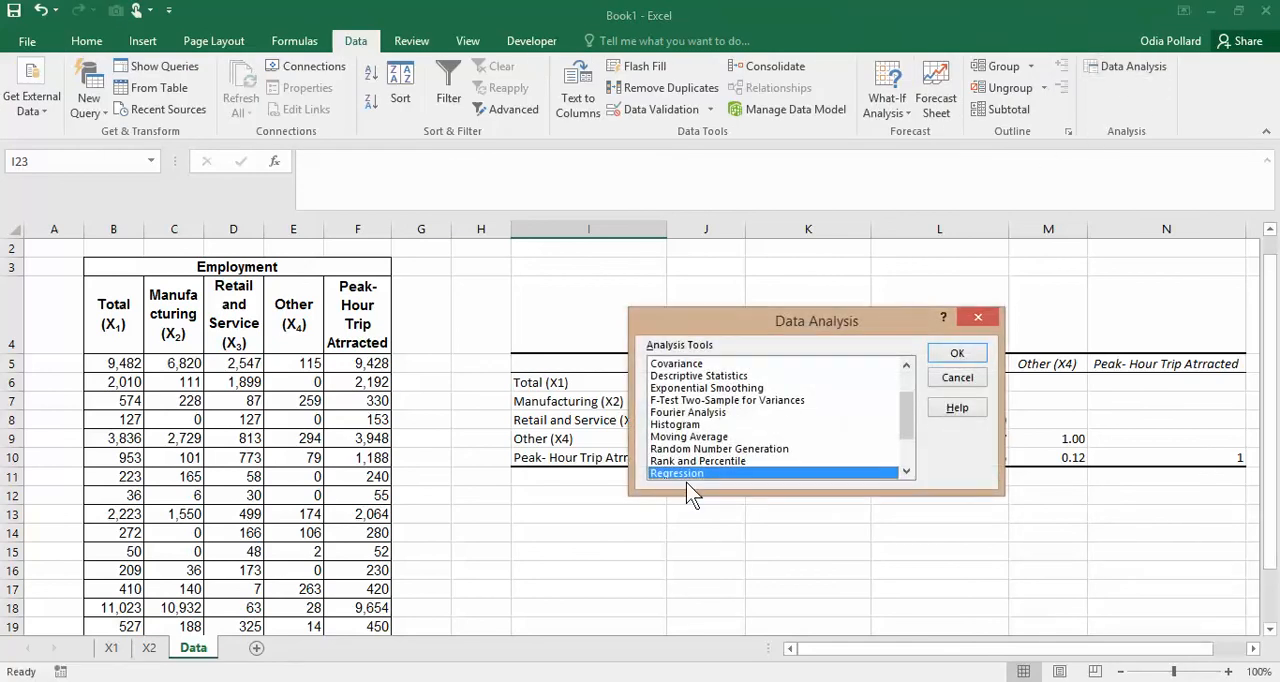
{"action": "left_click", "coordinate": [957, 356]}
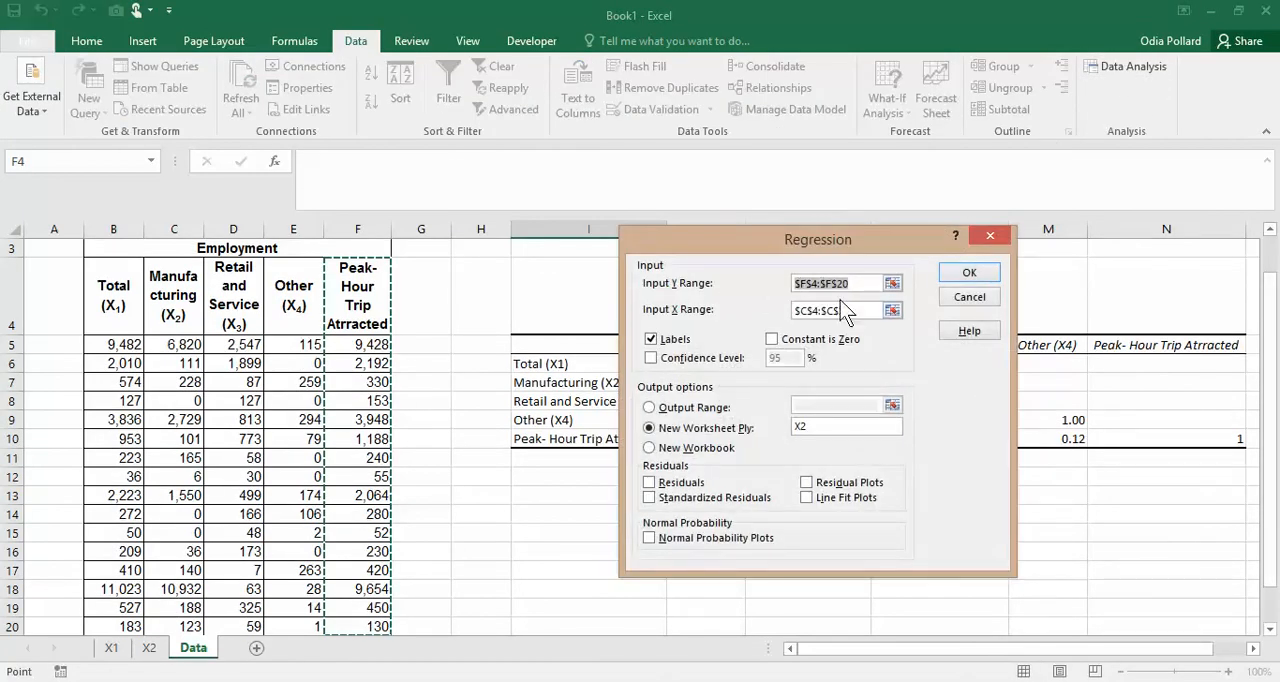
{"action": "left_click", "coordinate": [892, 311]}
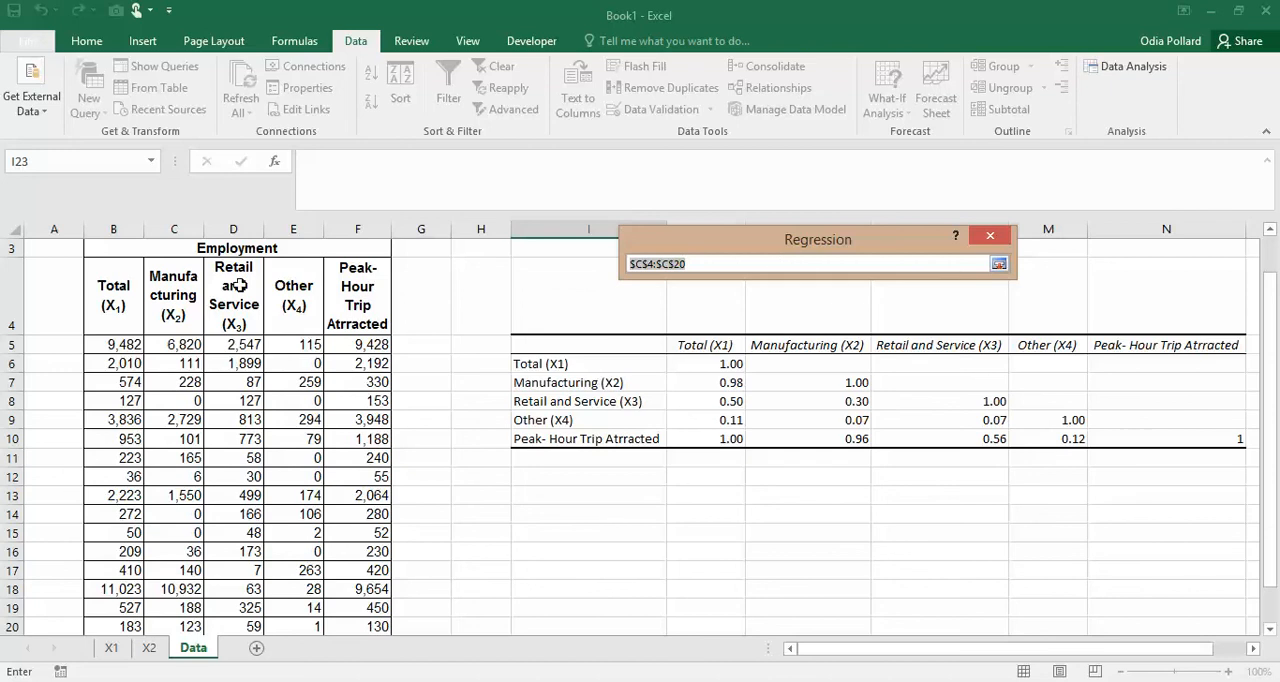
{"action": "left_click_drag", "start_coordinate": [168, 311], "coordinate": [240, 529]}
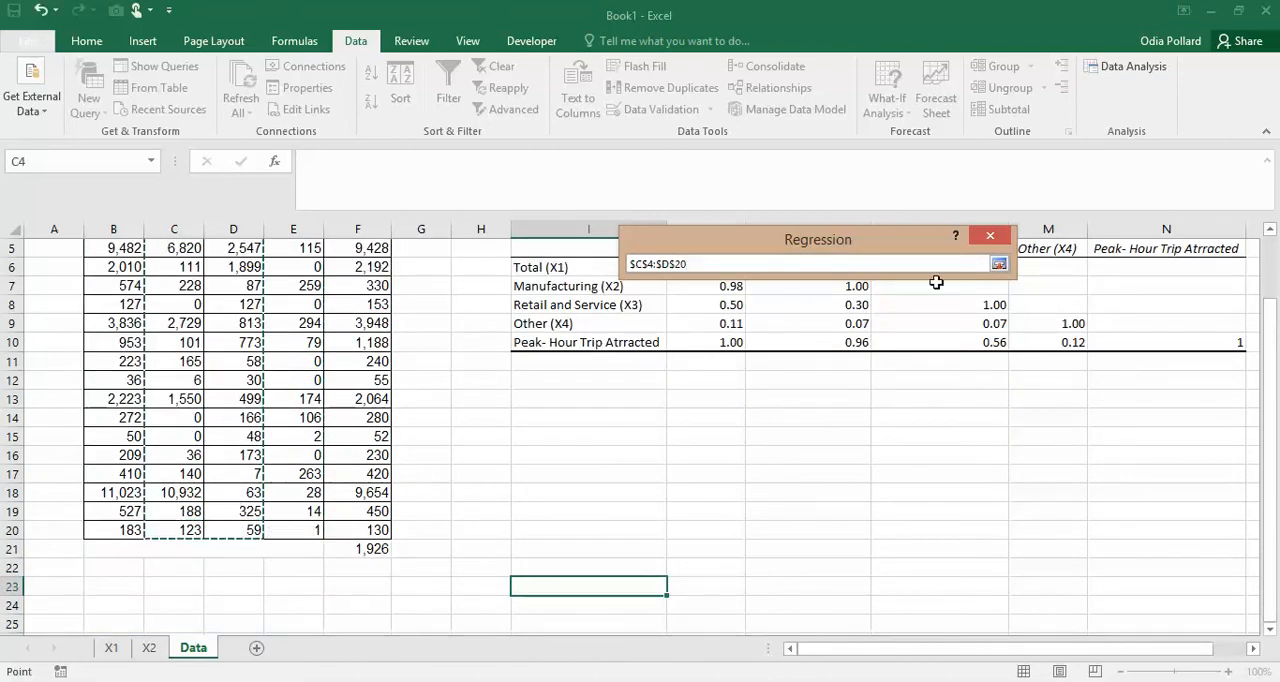
{"action": "left_click", "coordinate": [999, 264]}
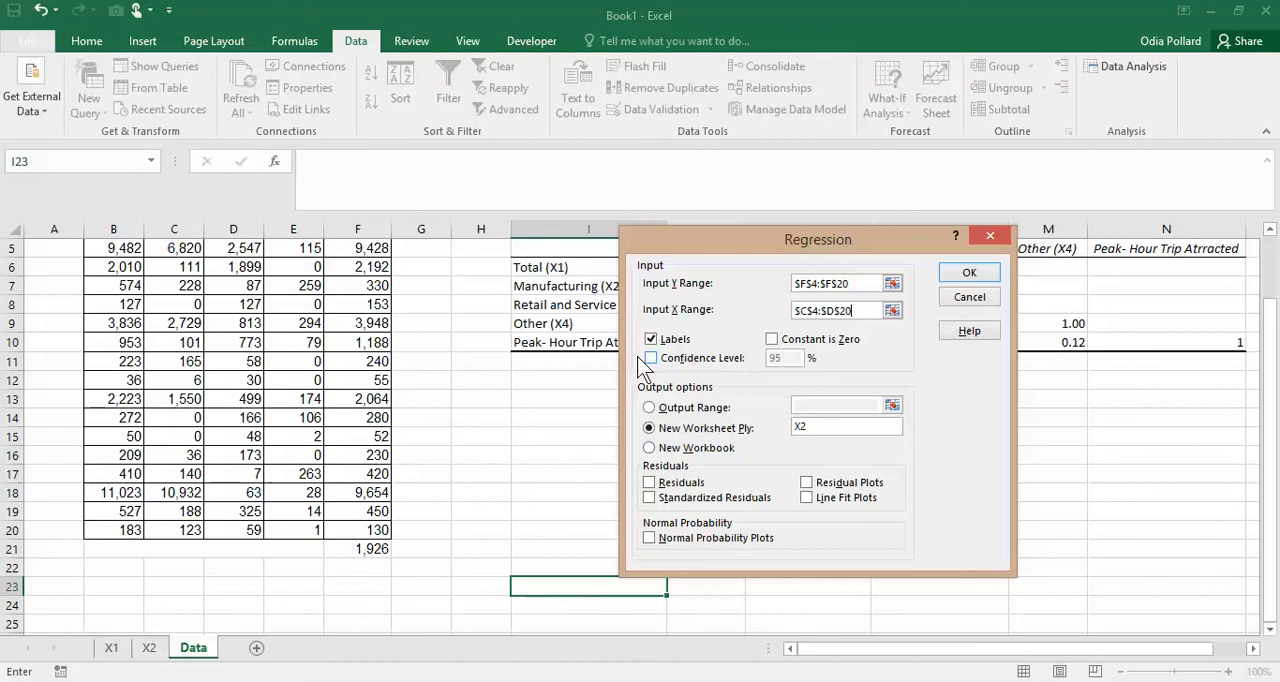
- Name the regression's new output worksheet X2-X3, run the analysis, and fit the output columns to their contents
{"action": "left_click", "coordinate": [826, 428]}
{"action": "type", "text": "X2-X3"}
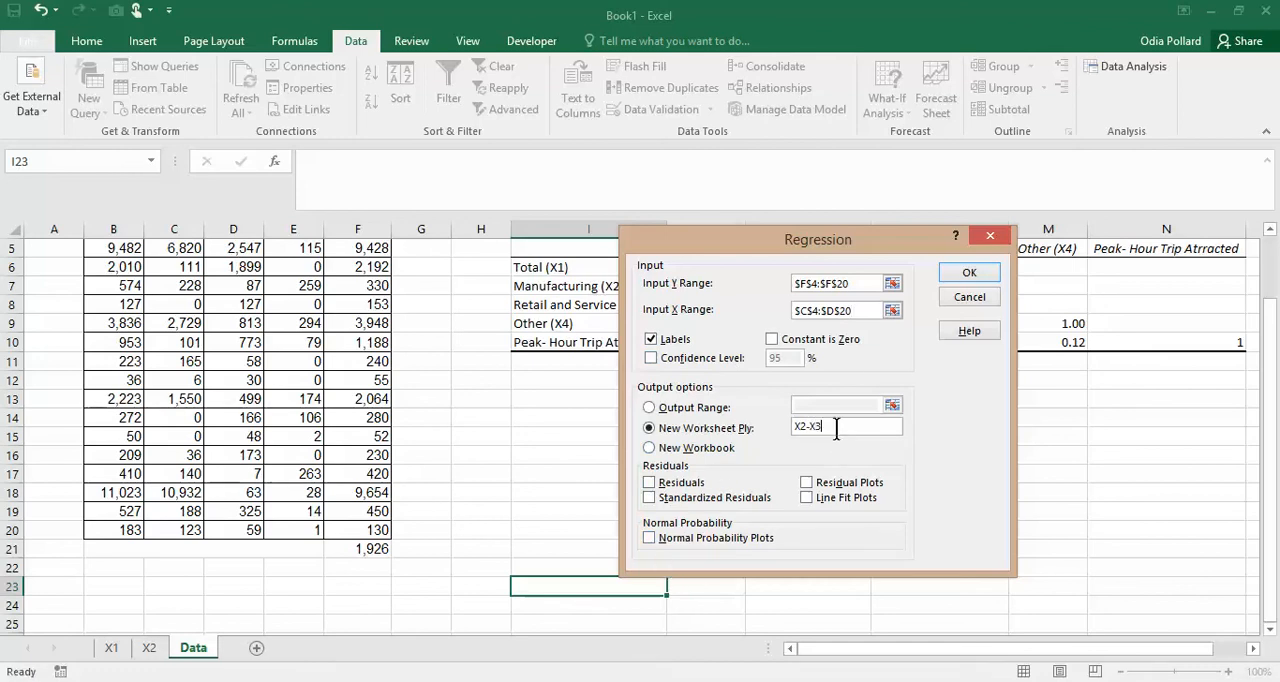
{"action": "left_click", "coordinate": [970, 275]}
{"action": "left_click_drag", "start_coordinate": [73, 229], "coordinate": [556, 258]}
{"action": "double_click", "coordinate": [503, 229]}
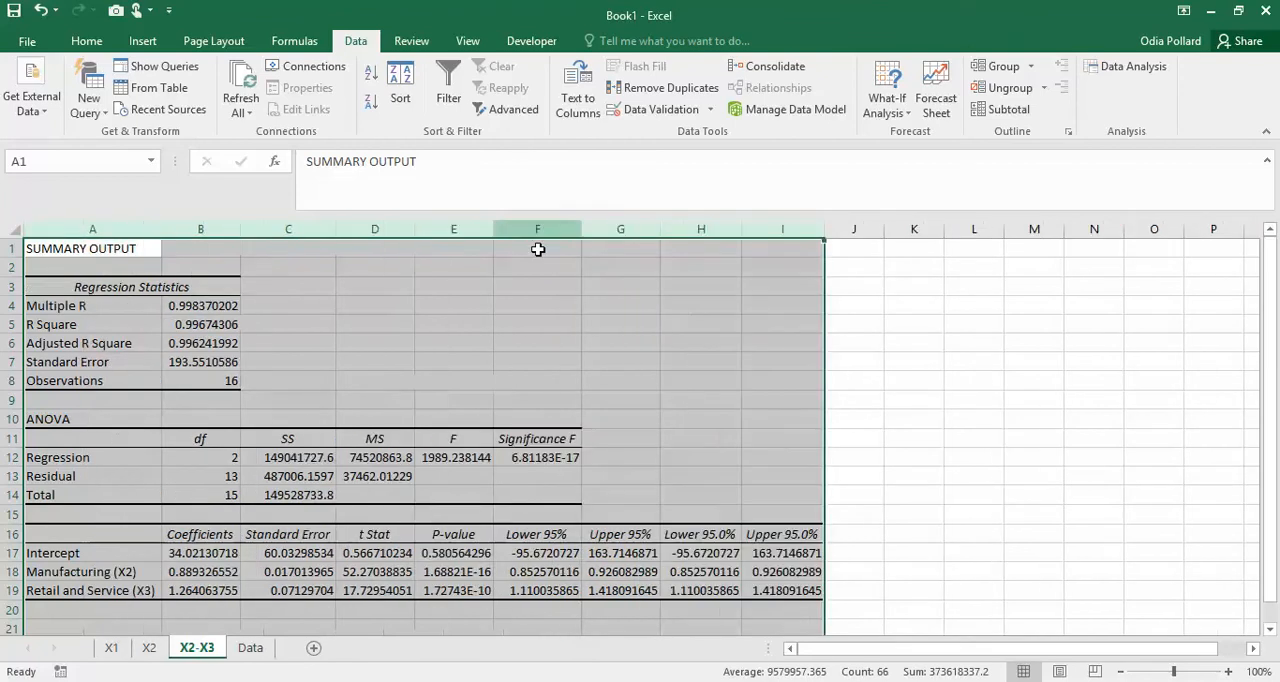
{"action": "left_click", "coordinate": [704, 470]}
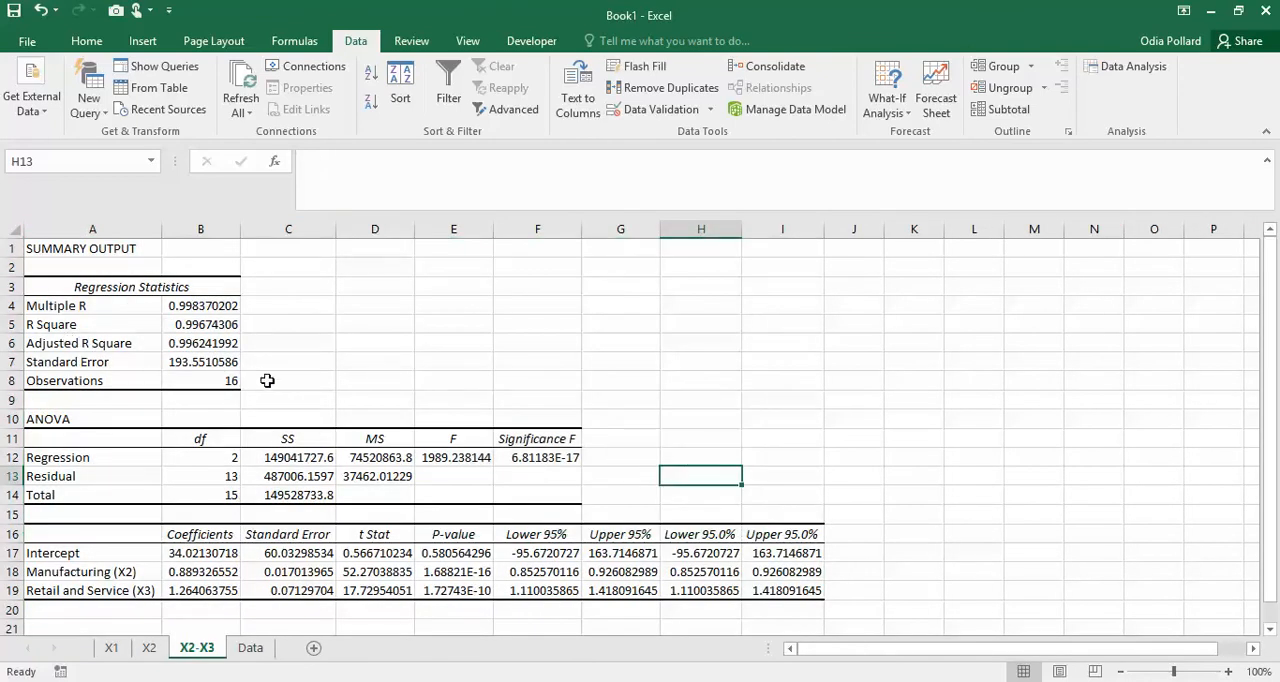
- Copy the combined X2 and X3 equation from G3 on Second Page of Trip Generation Example.xls into G7 of Book1's X2-X3 sheet, in bold
{"action": "scroll", "coordinate": [209, 611], "scroll_direction": "down", "scroll_amount": 1}
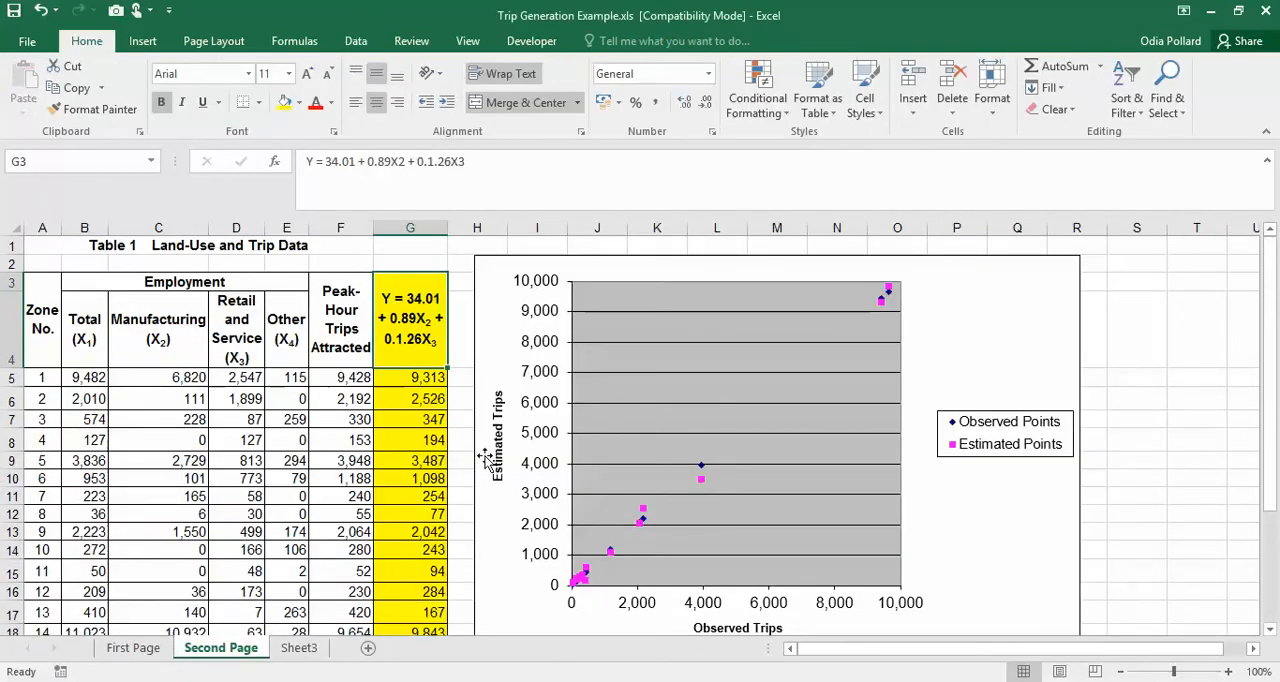
{"action": "left_click_drag", "start_coordinate": [473, 178], "coordinate": [306, 163]}
{"action": "key", "text": "ctrl+c"}
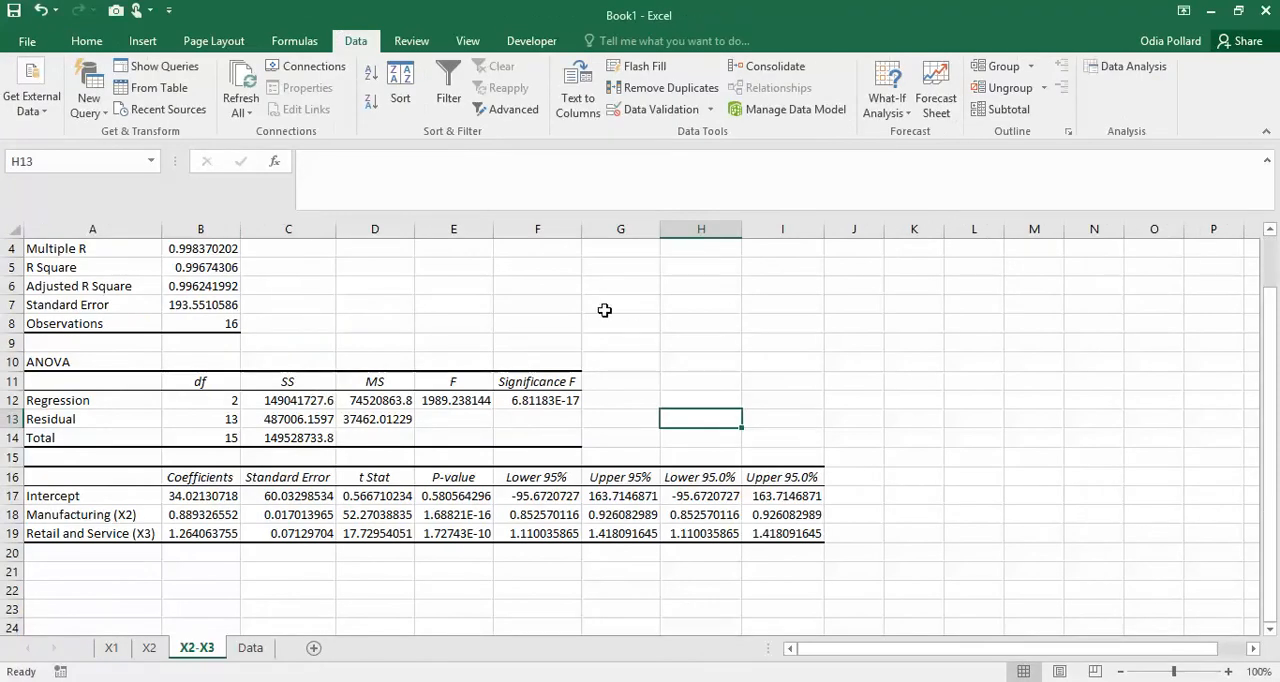
{"action": "left_click", "coordinate": [605, 307]}
{"action": "key", "text": "ctrl+v"}
{"action": "left_click", "coordinate": [745, 388]}
{"action": "left_click", "coordinate": [628, 316]}
{"action": "key", "text": "ctrl+b"}
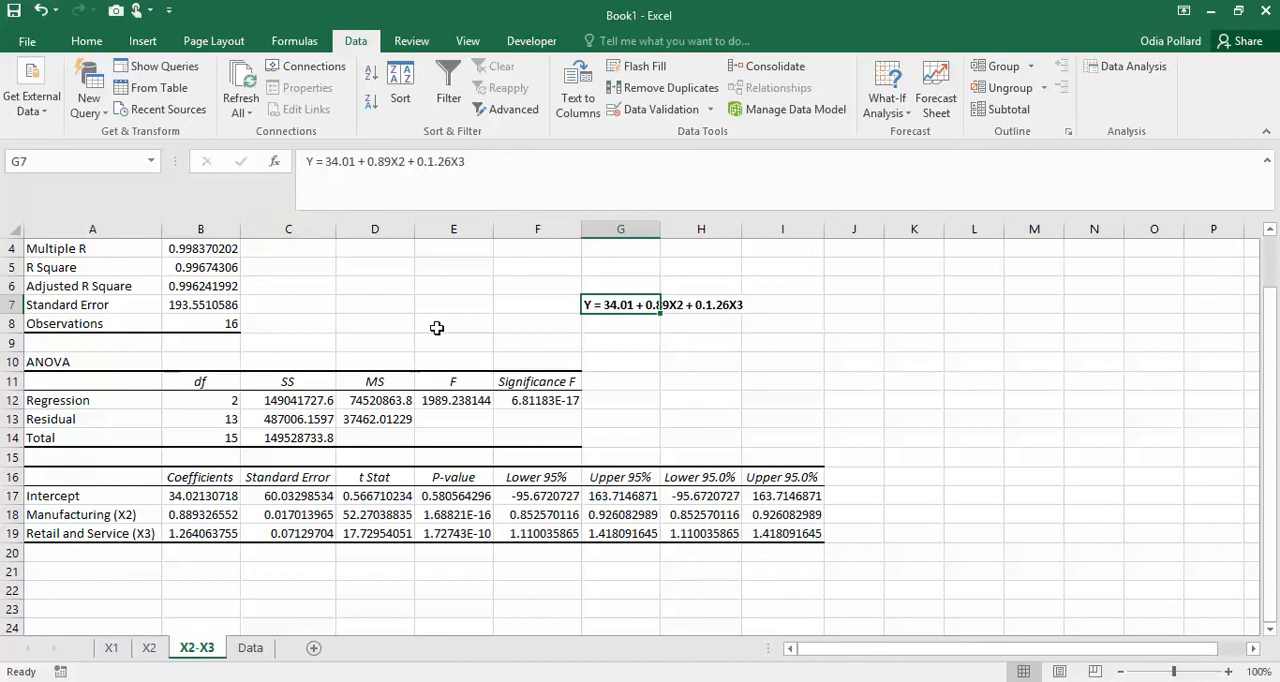
- Format the coefficient table values in B17:I19 to two decimal places
{"action": "left_click", "coordinate": [643, 388]}
{"action": "left_click", "coordinate": [625, 305]}
{"action": "left_click_drag", "start_coordinate": [200, 496], "coordinate": [787, 537]}
{"action": "key", "text": "ctrl+1"}
{"action": "left_click", "coordinate": [609, 281]}
{"action": "left_click", "coordinate": [970, 597]}
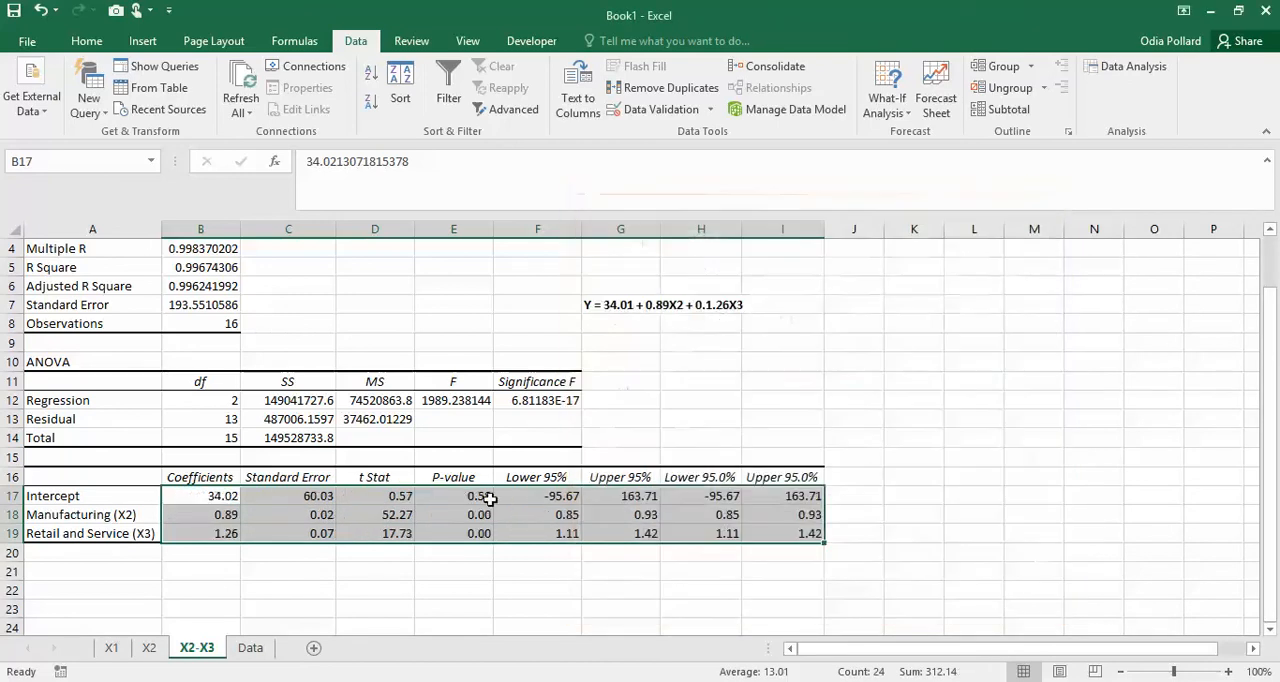
- Compare the intercept and Manufacturing (X2) coefficients in the regression output with the terms of the equation in G7
{"action": "left_click", "coordinate": [400, 586]}
{"action": "left_click", "coordinate": [217, 495]}
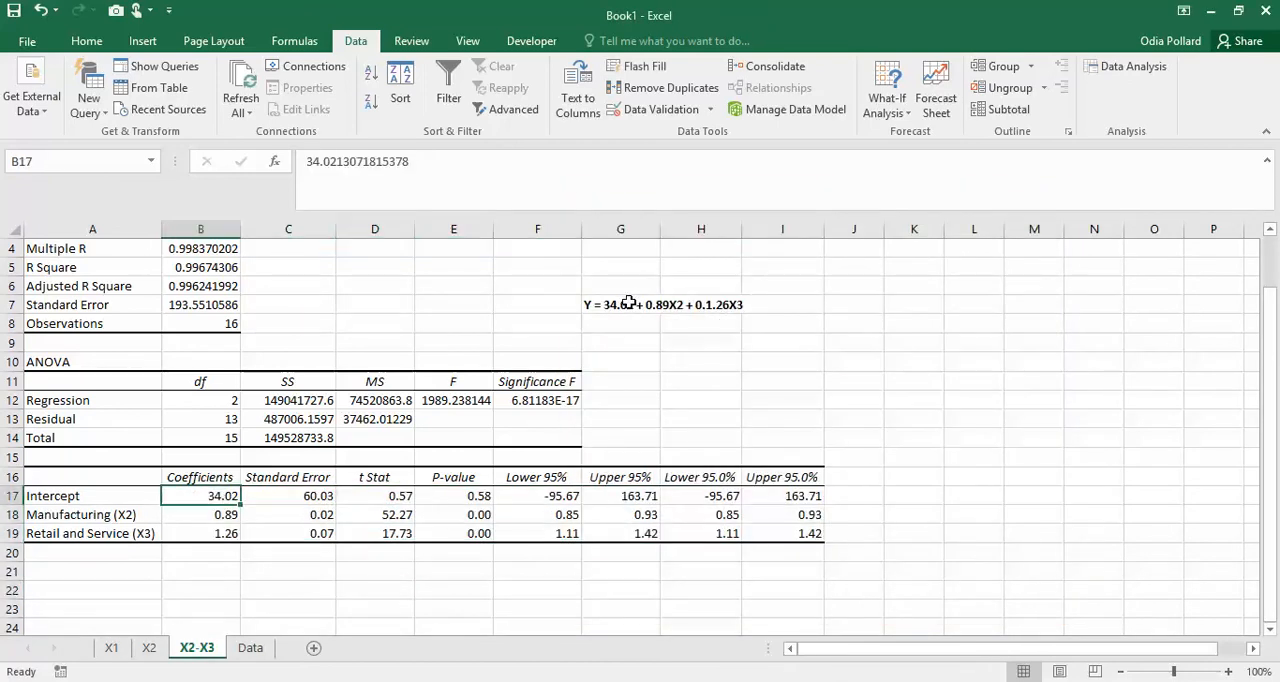
{"action": "left_click", "coordinate": [628, 303]}
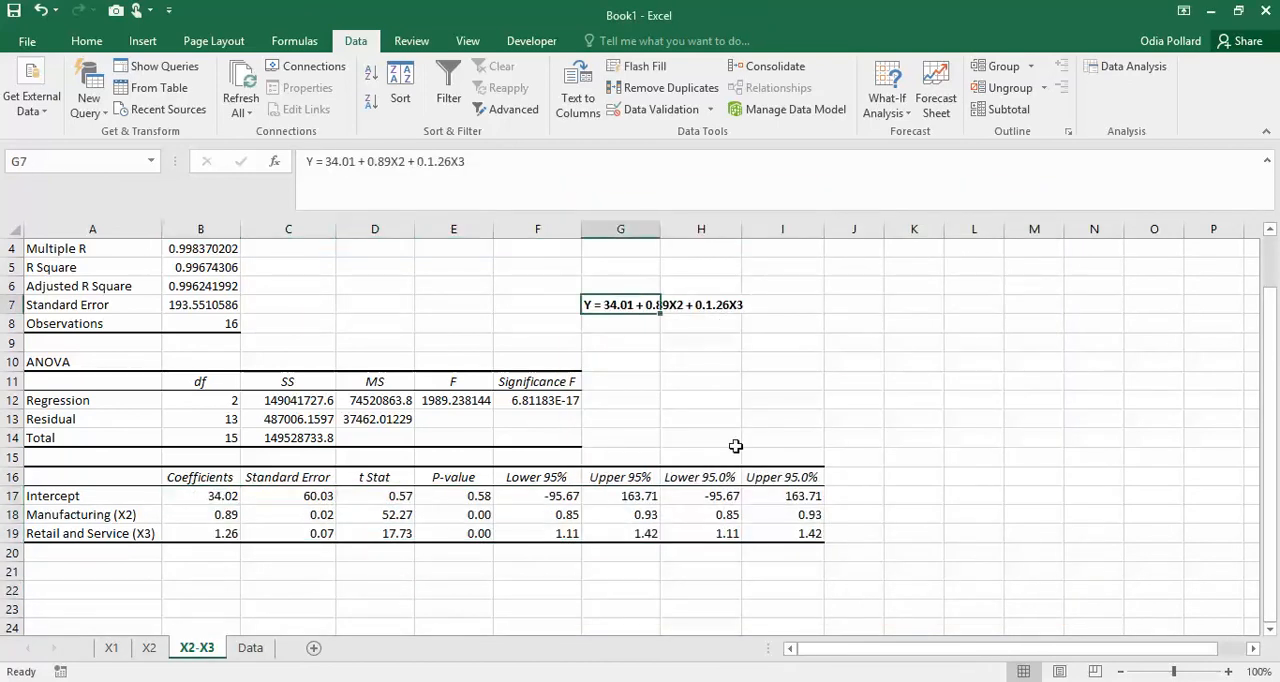
{"action": "left_click", "coordinate": [192, 497]}
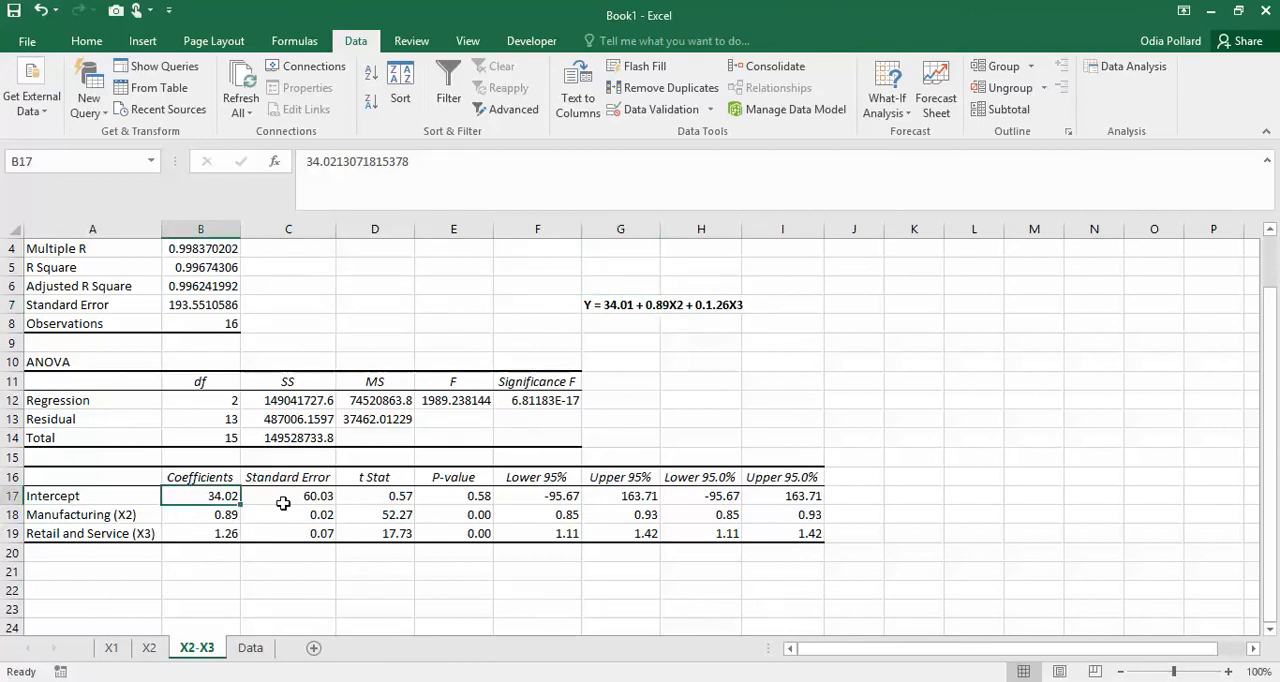
{"action": "left_click_drag", "start_coordinate": [79, 517], "coordinate": [212, 530]}
{"action": "left_click", "coordinate": [214, 519]}
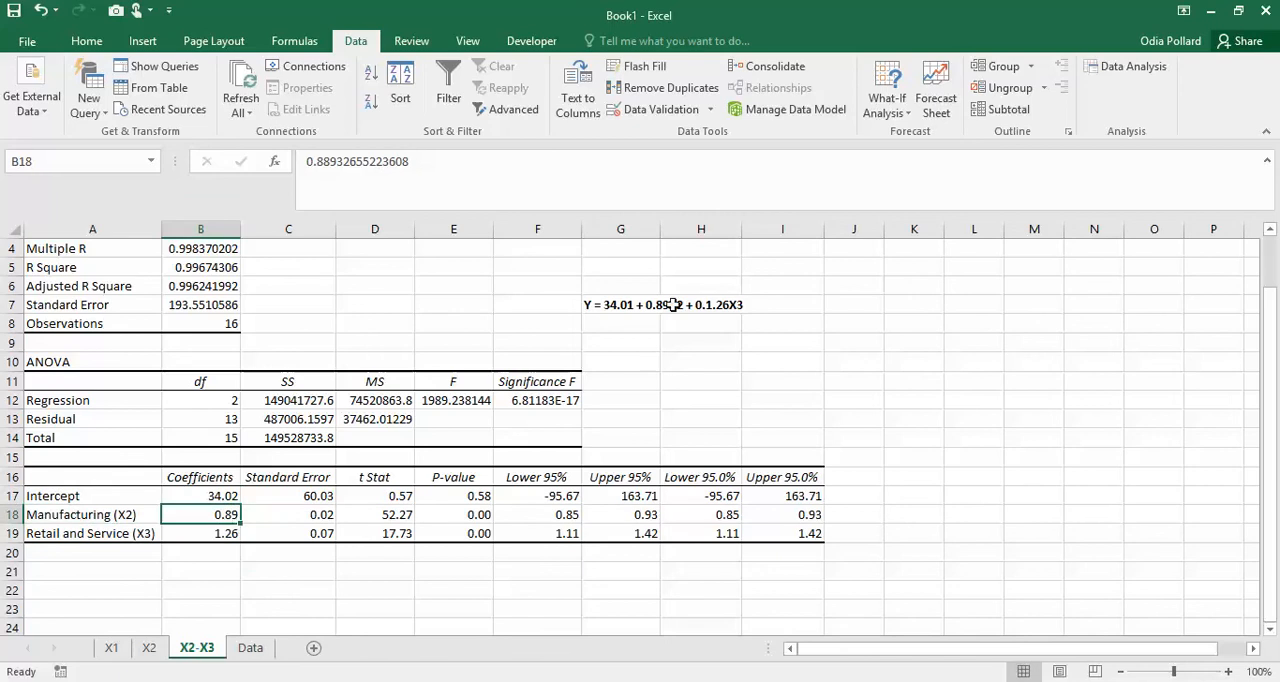
{"action": "left_click", "coordinate": [672, 304]}
{"action": "left_click", "coordinate": [829, 362]}
{"action": "left_click", "coordinate": [730, 311]}
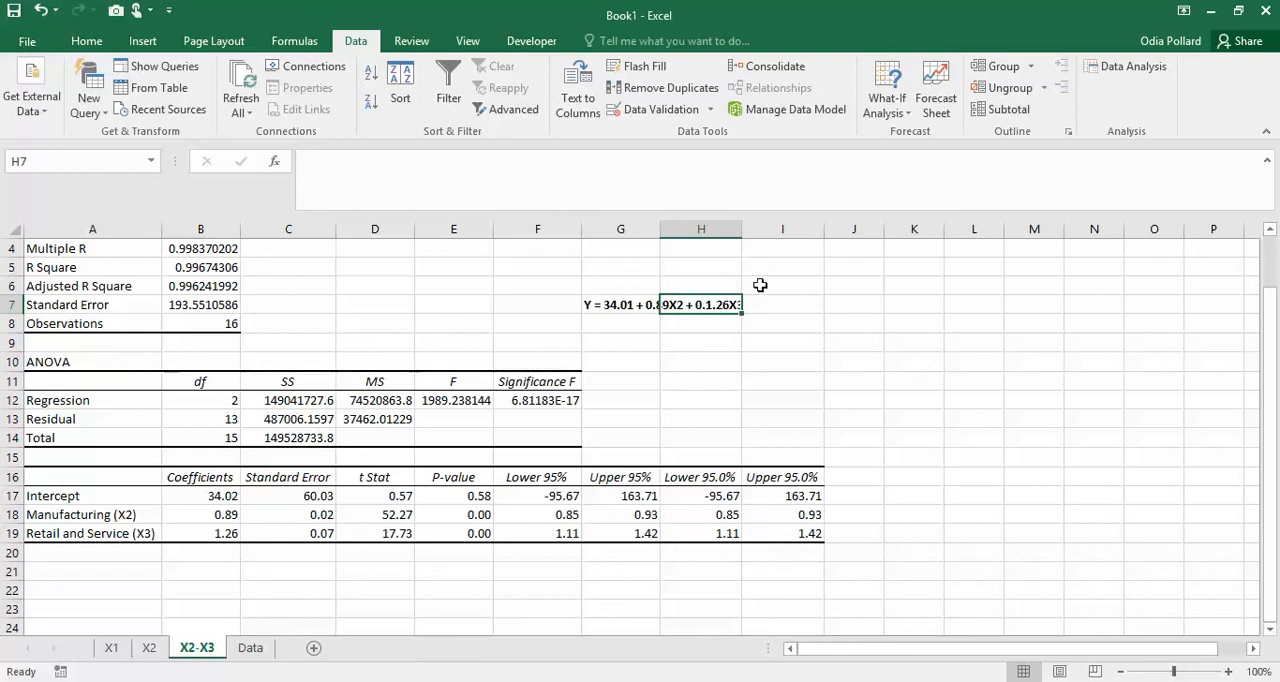
- Correct the last term of the equation in G7 to 1.26X3 and check it against Second Page of Trip Generation Example.xls
{"action": "left_click", "coordinate": [592, 305]}
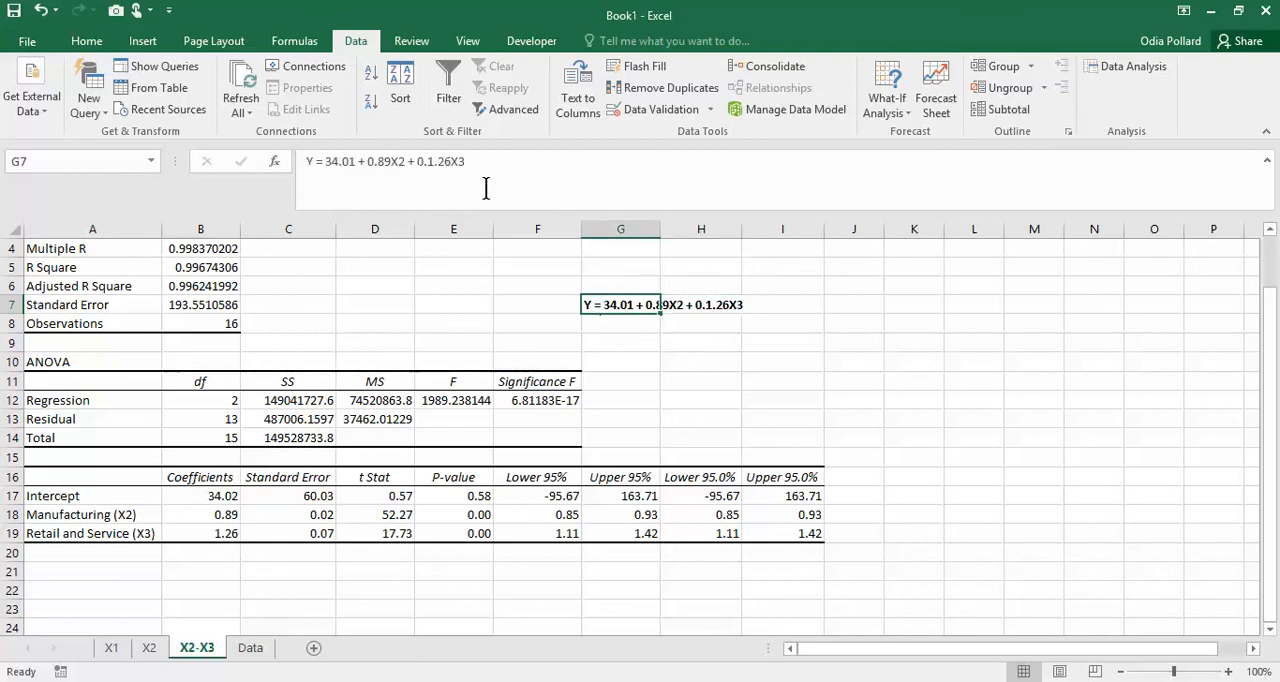
{"action": "left_click", "coordinate": [430, 162]}
{"action": "key", "text": "BackSpace"}
{"action": "key", "text": "BackSpace"}
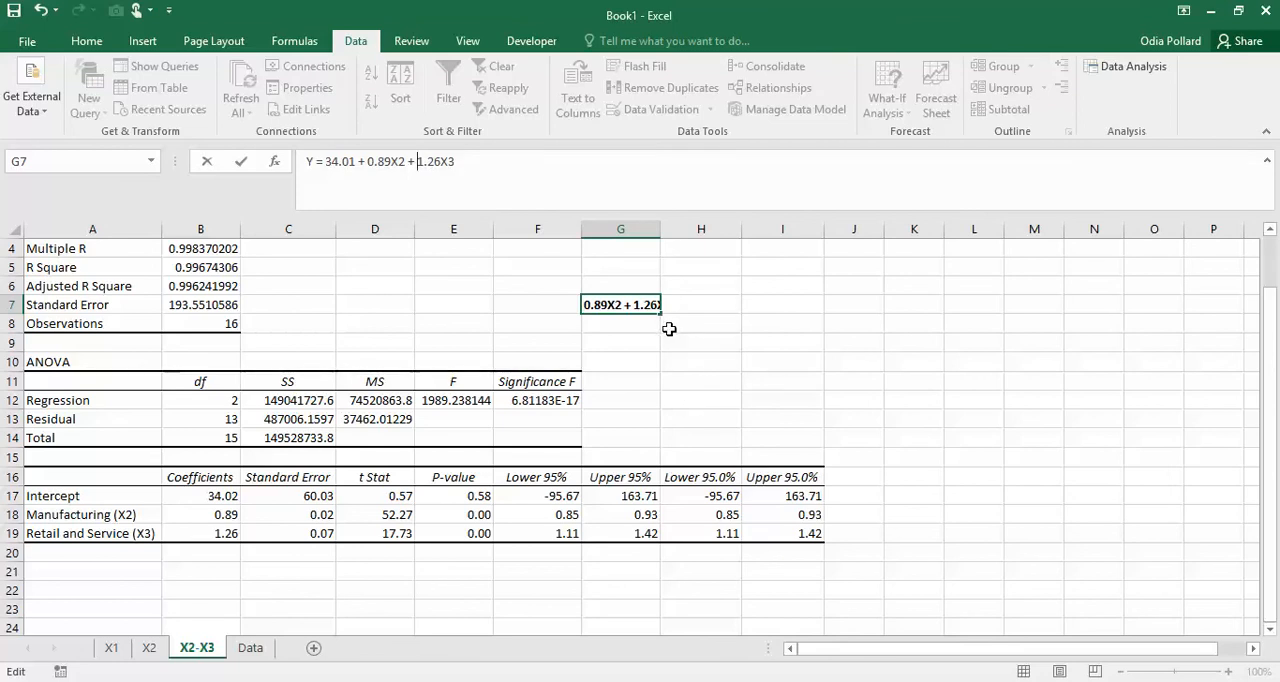
{"action": "key", "text": "Return"}
{"action": "left_click", "coordinate": [312, 646]}
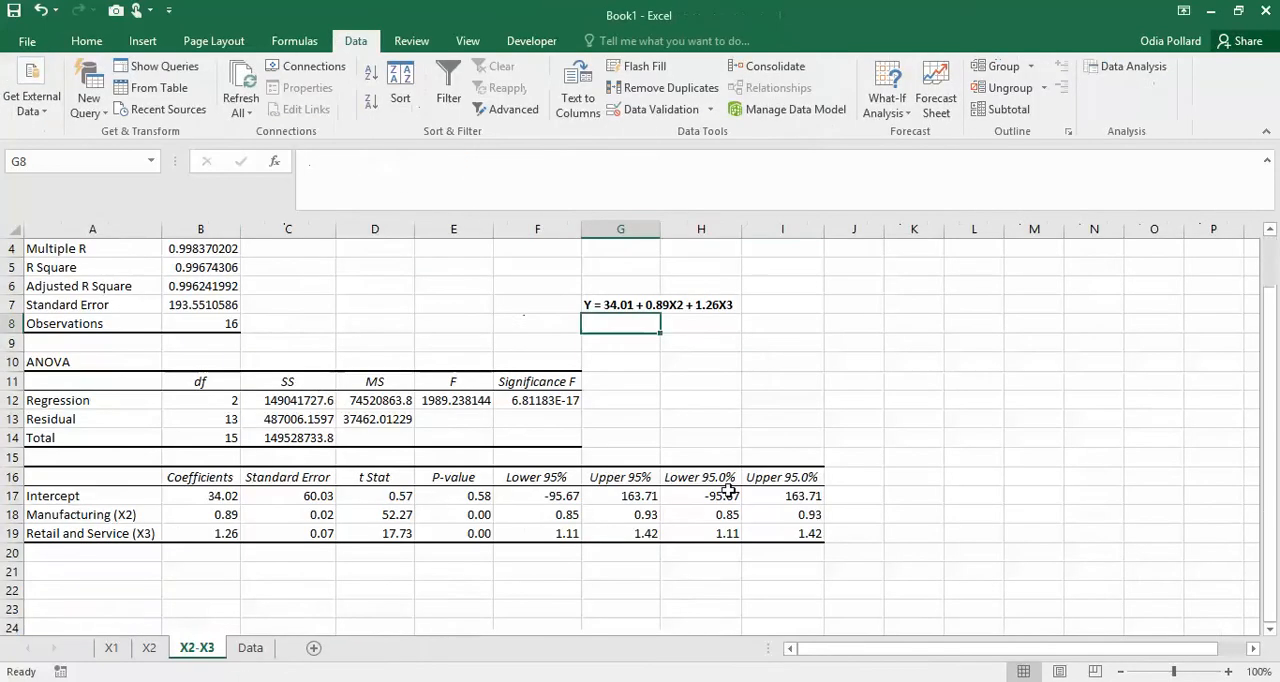
{"action": "left_click", "coordinate": [770, 381]}
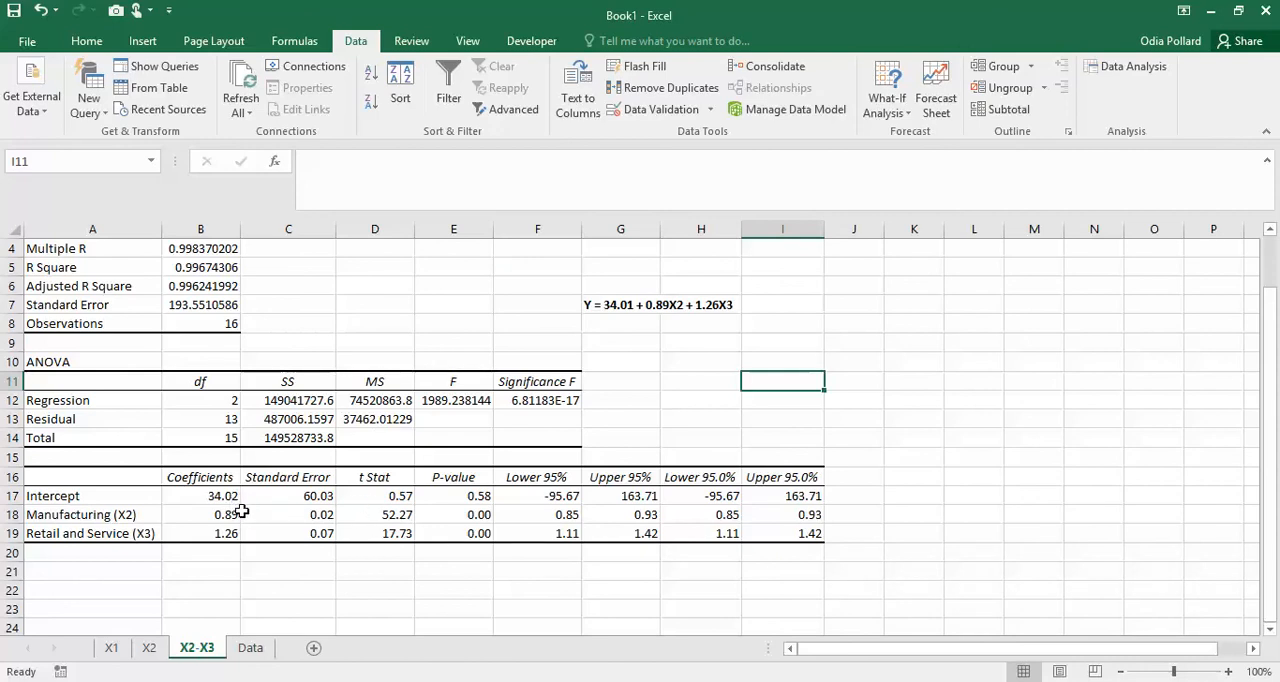
- Examine the R Square statistic and coefficient table on the X2-X3 sheet and the correlation matrix on the Data sheet
{"action": "scroll", "coordinate": [489, 491], "scroll_direction": "up", "scroll_amount": 1}
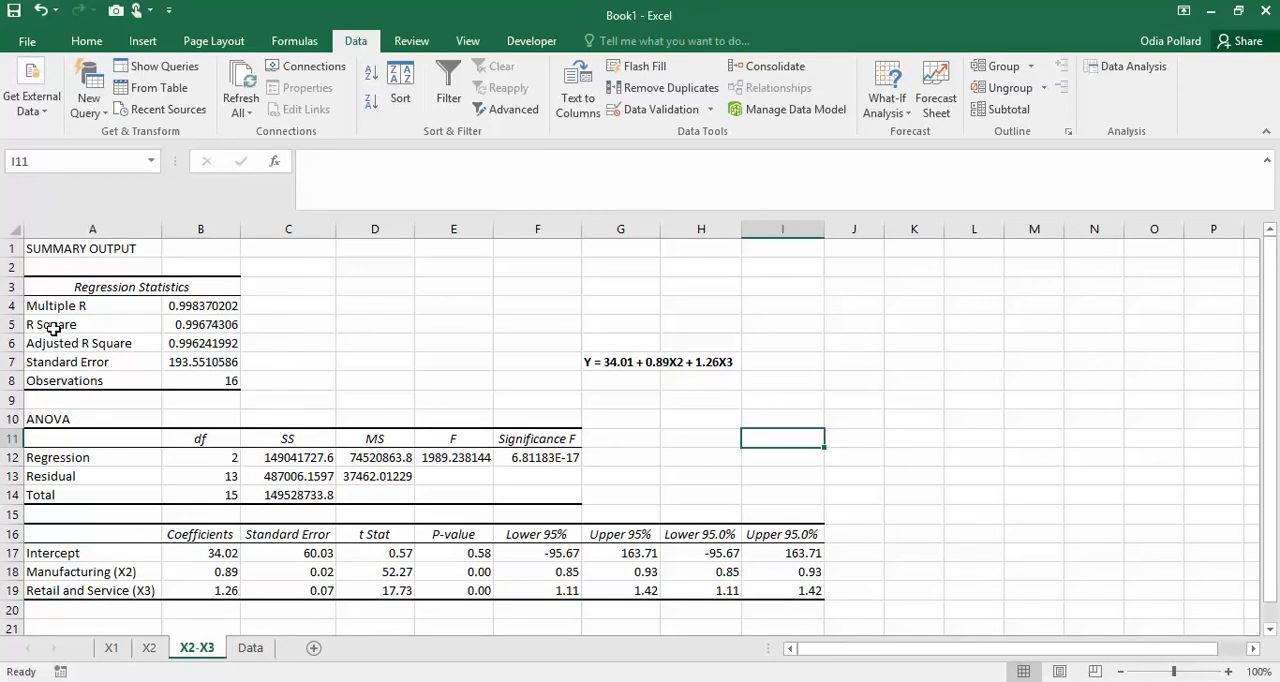
{"action": "left_click", "coordinate": [52, 329]}
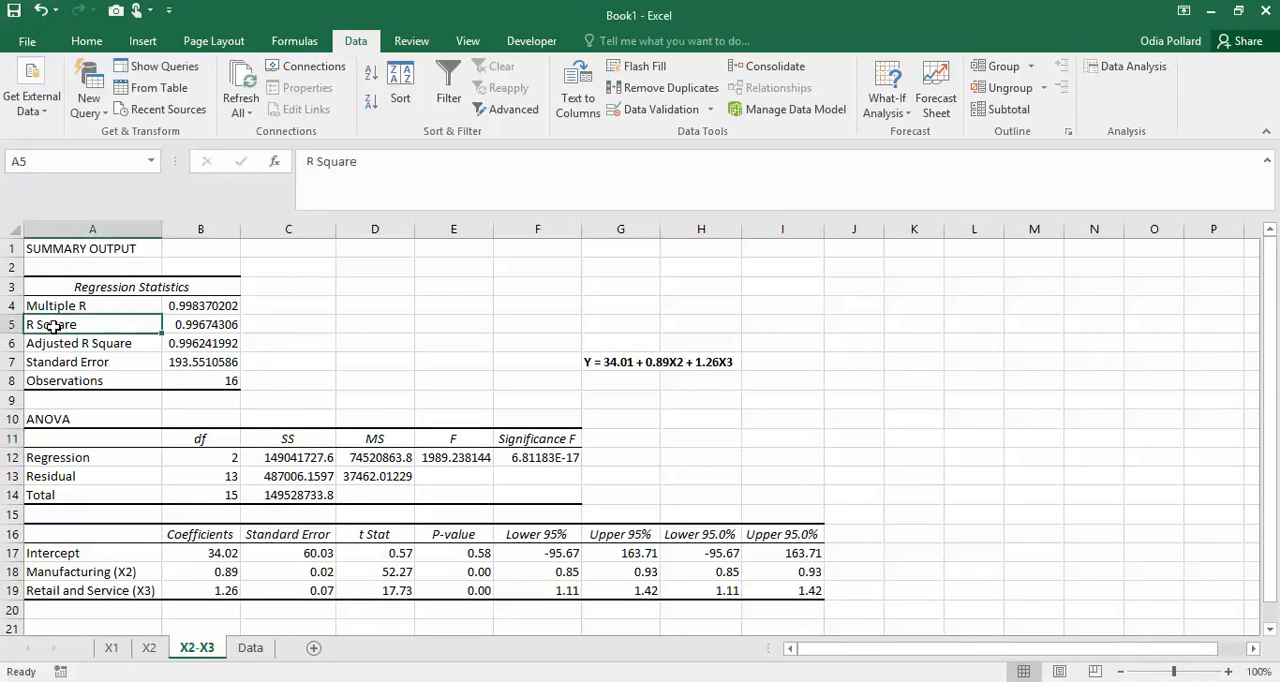
{"action": "left_click", "coordinate": [177, 329], "text": "shift"}
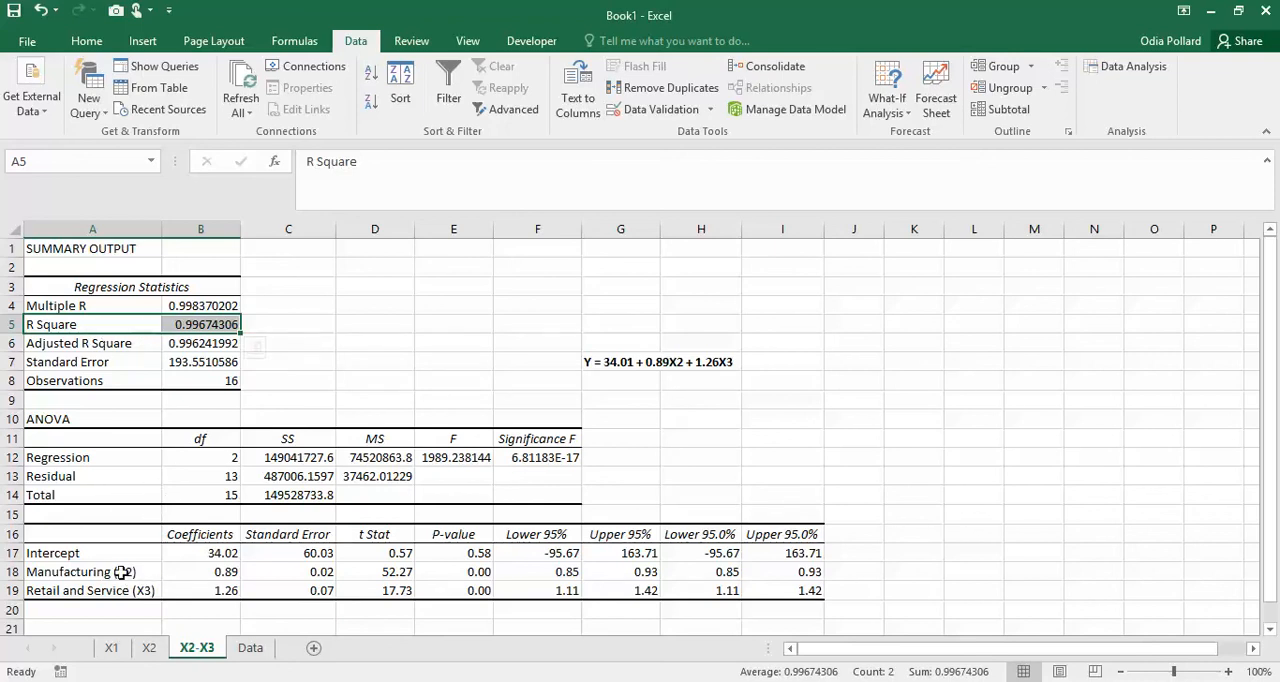
{"action": "scroll", "coordinate": [480, 372], "scroll_direction": "down", "scroll_amount": 3}
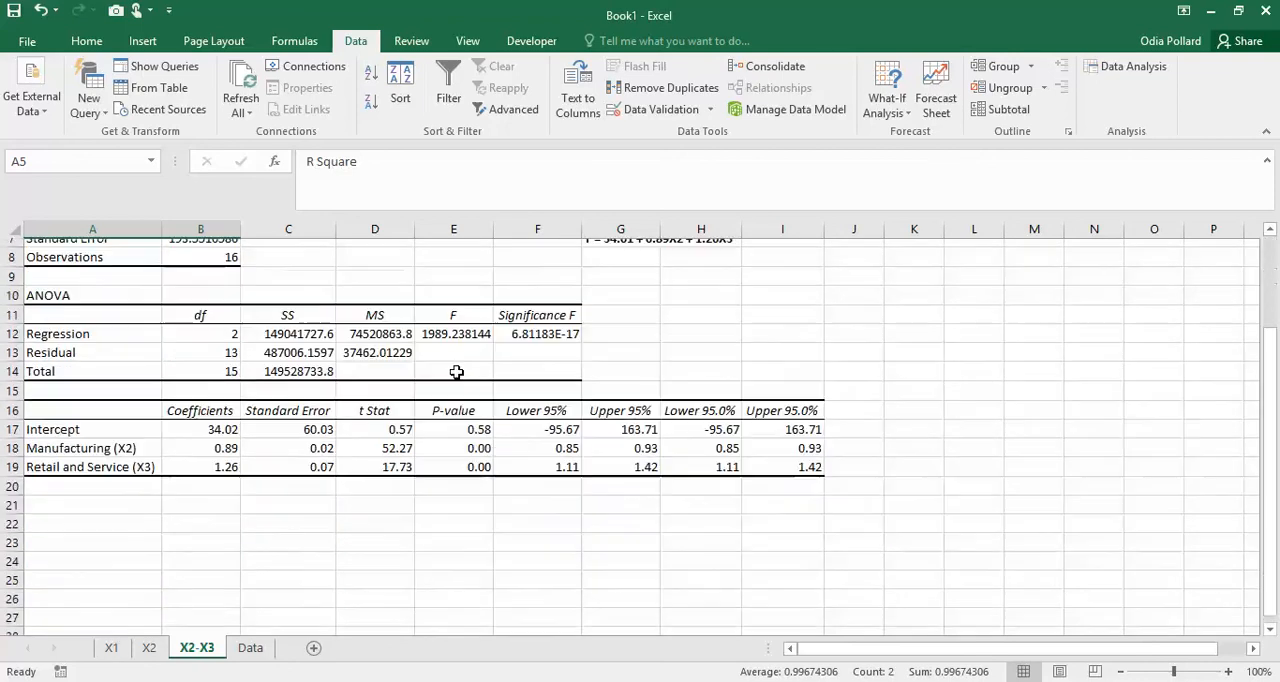
{"action": "scroll", "coordinate": [650, 465], "scroll_direction": "up", "scroll_amount": 3}
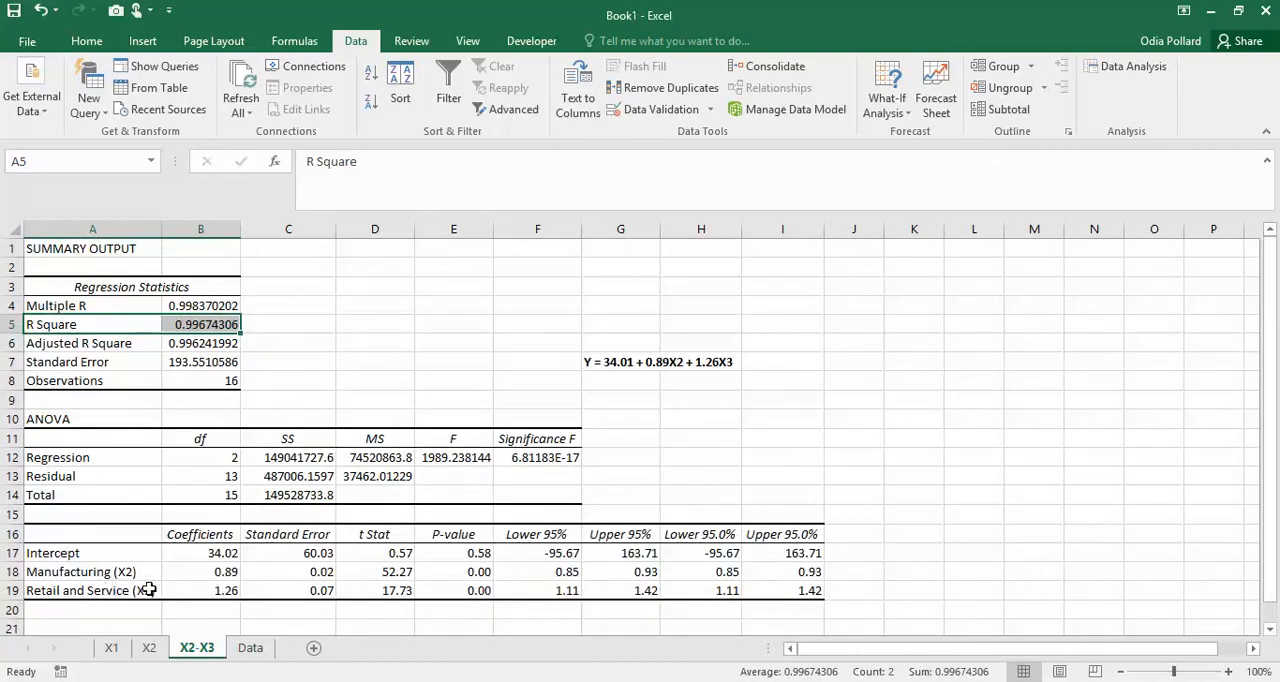
{"action": "left_click", "coordinate": [250, 648]}
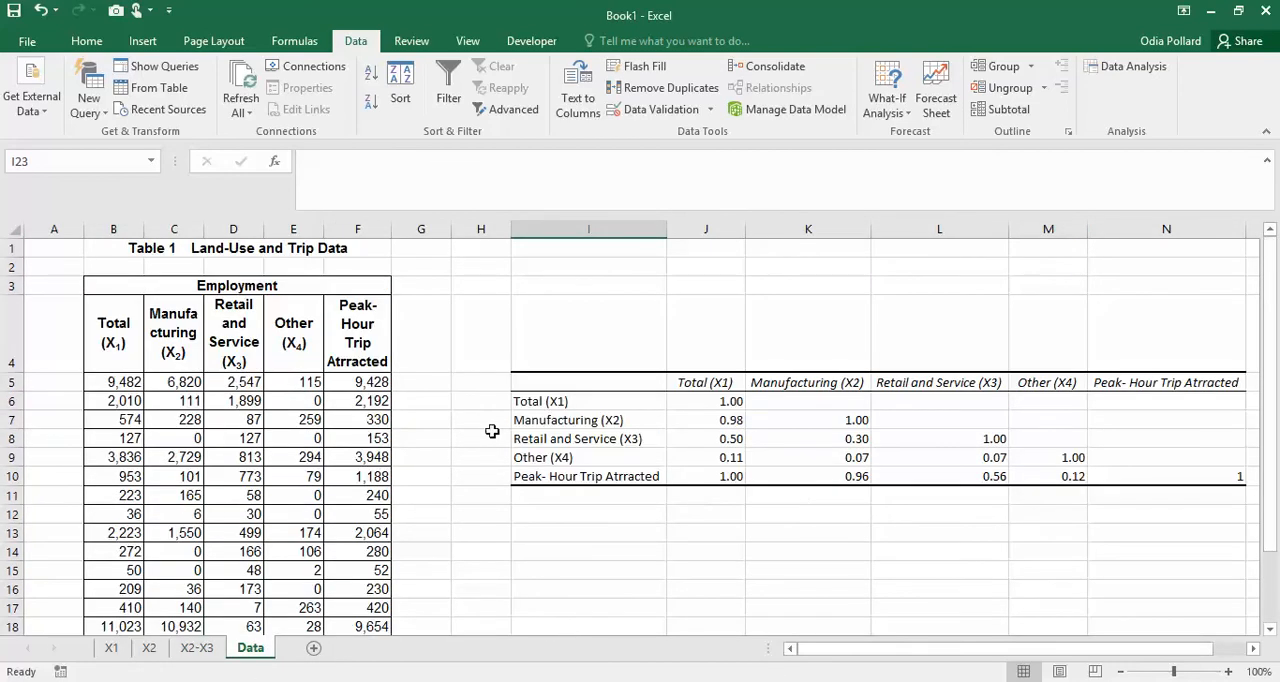
{"action": "scroll", "coordinate": [780, 395], "scroll_direction": "down", "scroll_amount": 2}
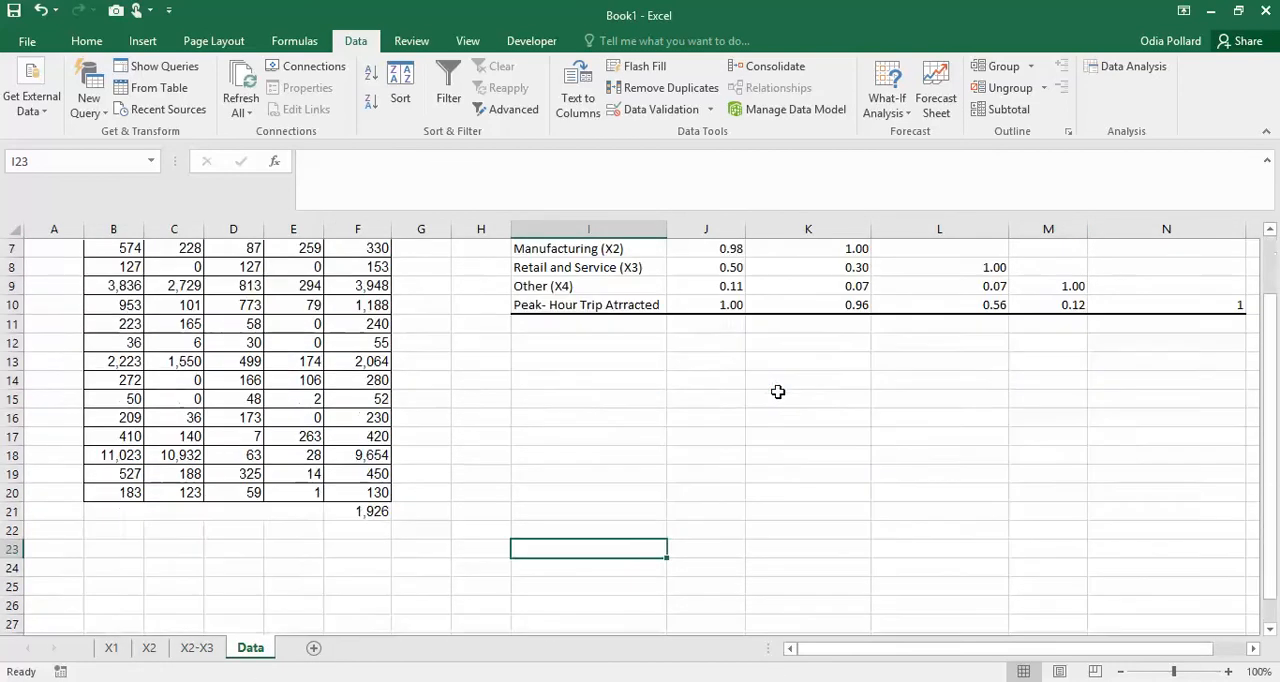
{"action": "scroll", "coordinate": [424, 450], "scroll_direction": "up", "scroll_amount": 2}
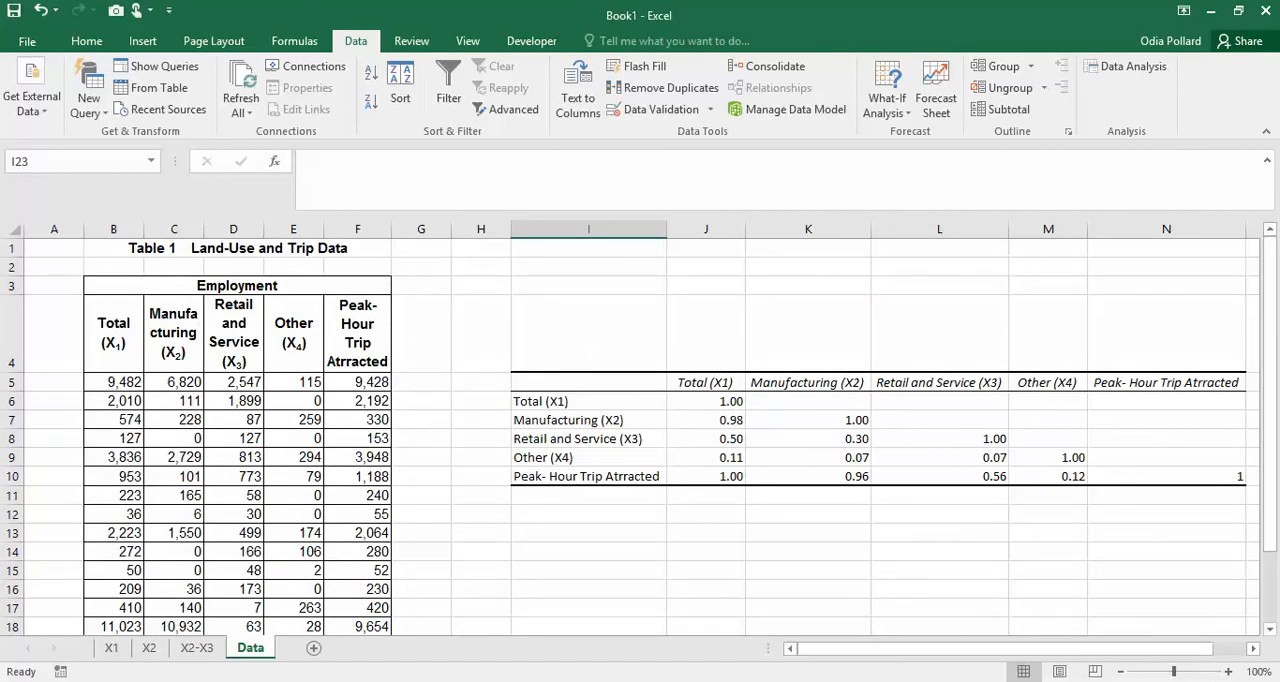
- Delete the X2-X3 worksheet from Book1
{"action": "left_click", "coordinate": [223, 680]}
{"action": "left_click", "coordinate": [196, 648]}
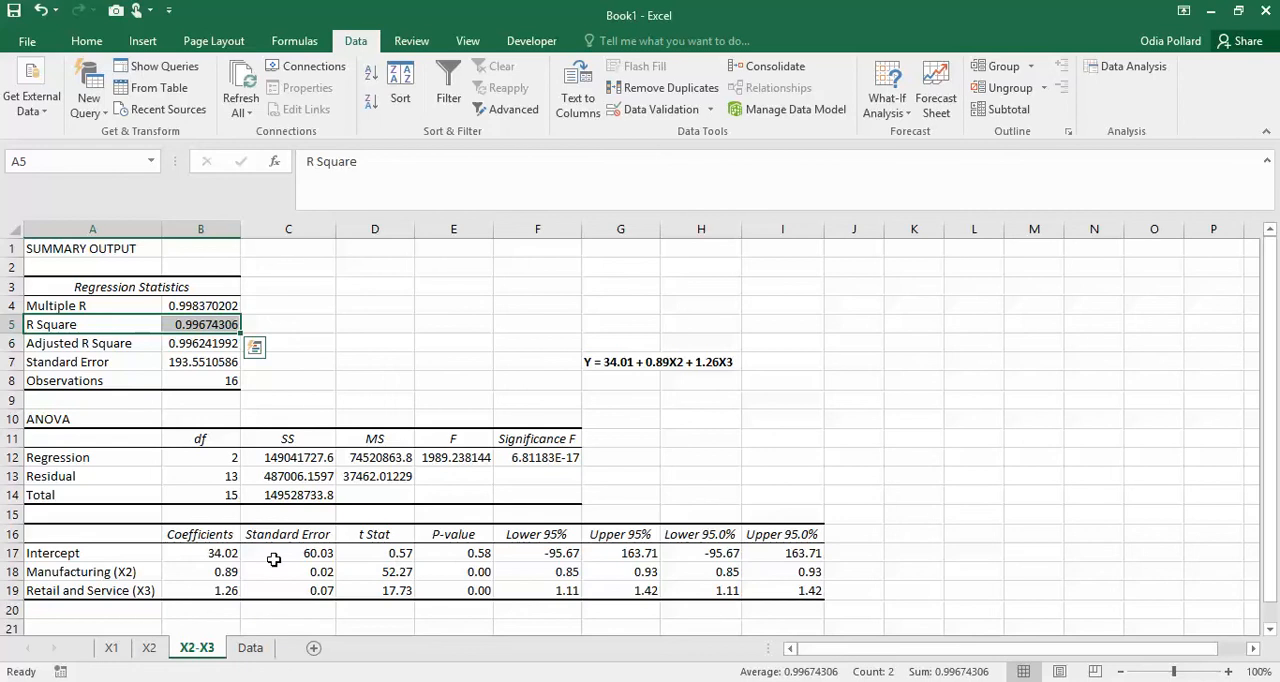
{"action": "right_click", "coordinate": [187, 649]}
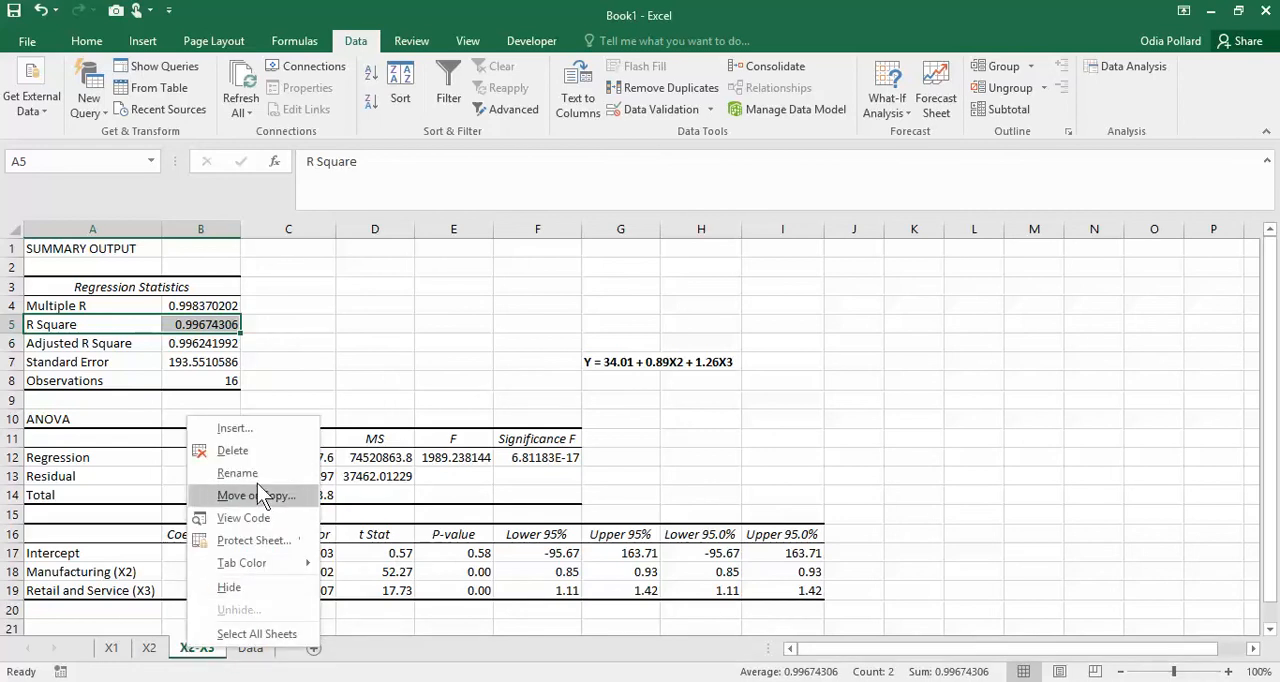
{"action": "left_click", "coordinate": [212, 451]}
{"action": "left_click", "coordinate": [610, 401]}
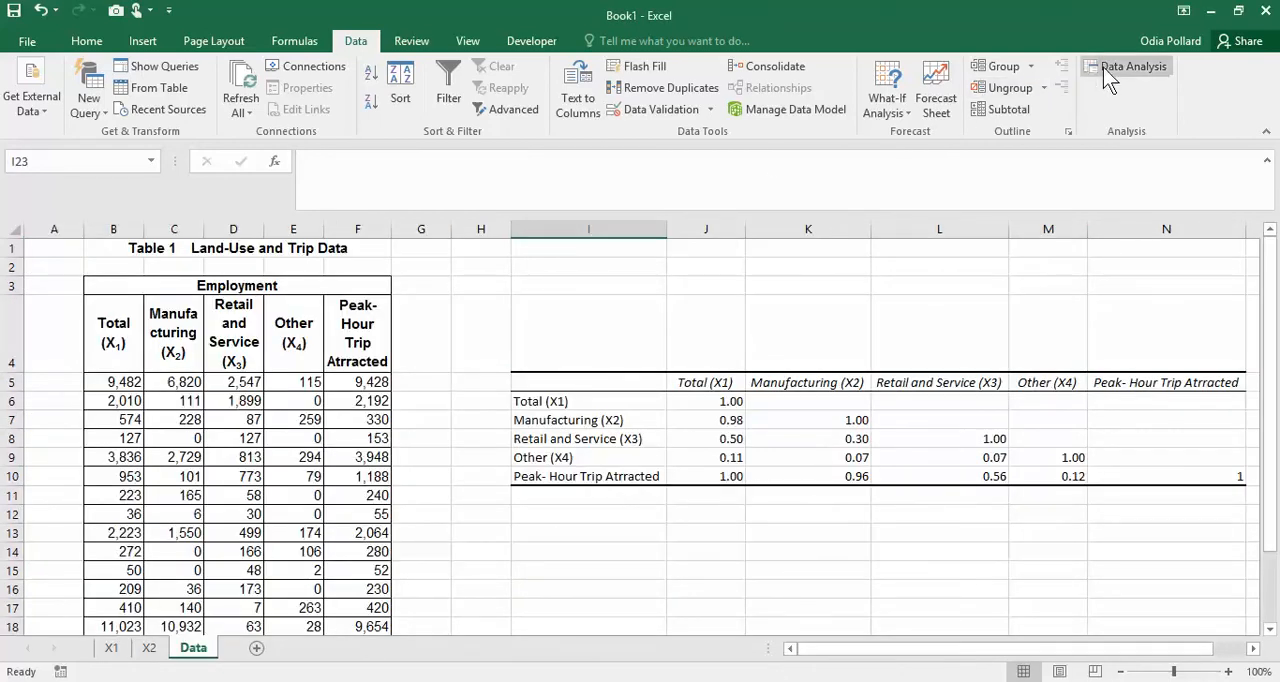
- Rerun the regression of $F$4:$F$20 on $C$4:$D$20 to a new X2-X3 worksheet with Normal Probability Plots enabled
{"action": "left_click", "coordinate": [1148, 64]}
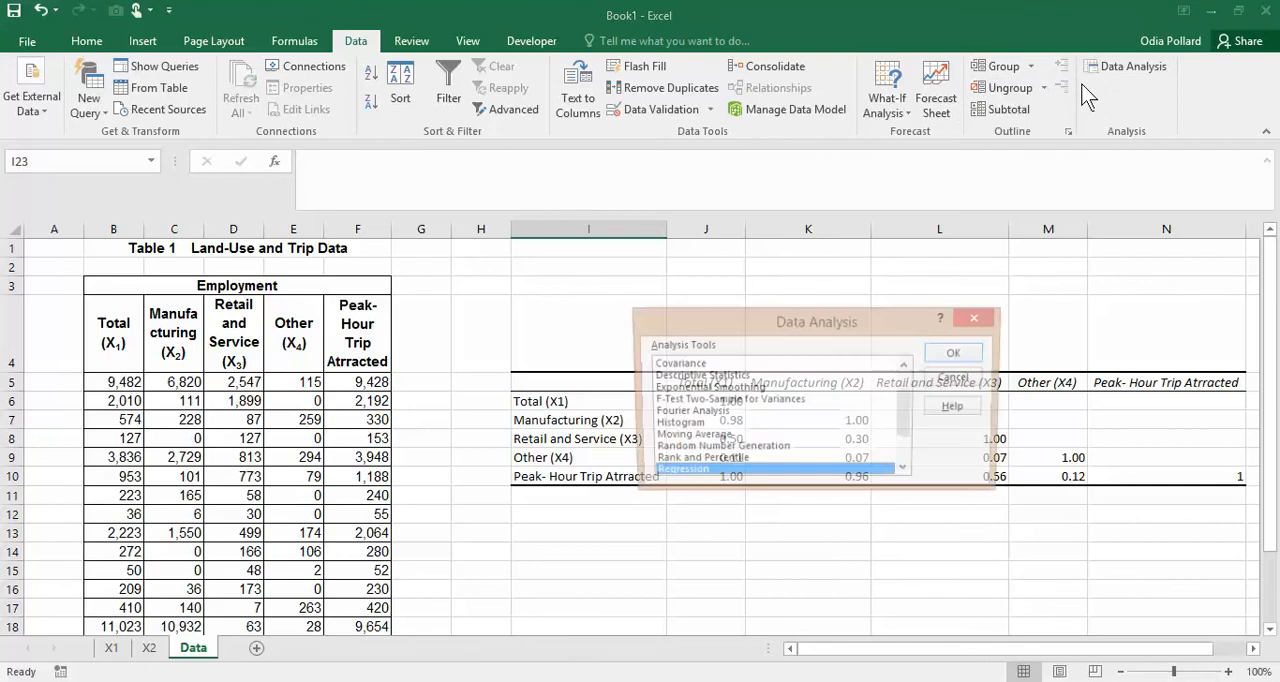
{"action": "left_click", "coordinate": [957, 353]}
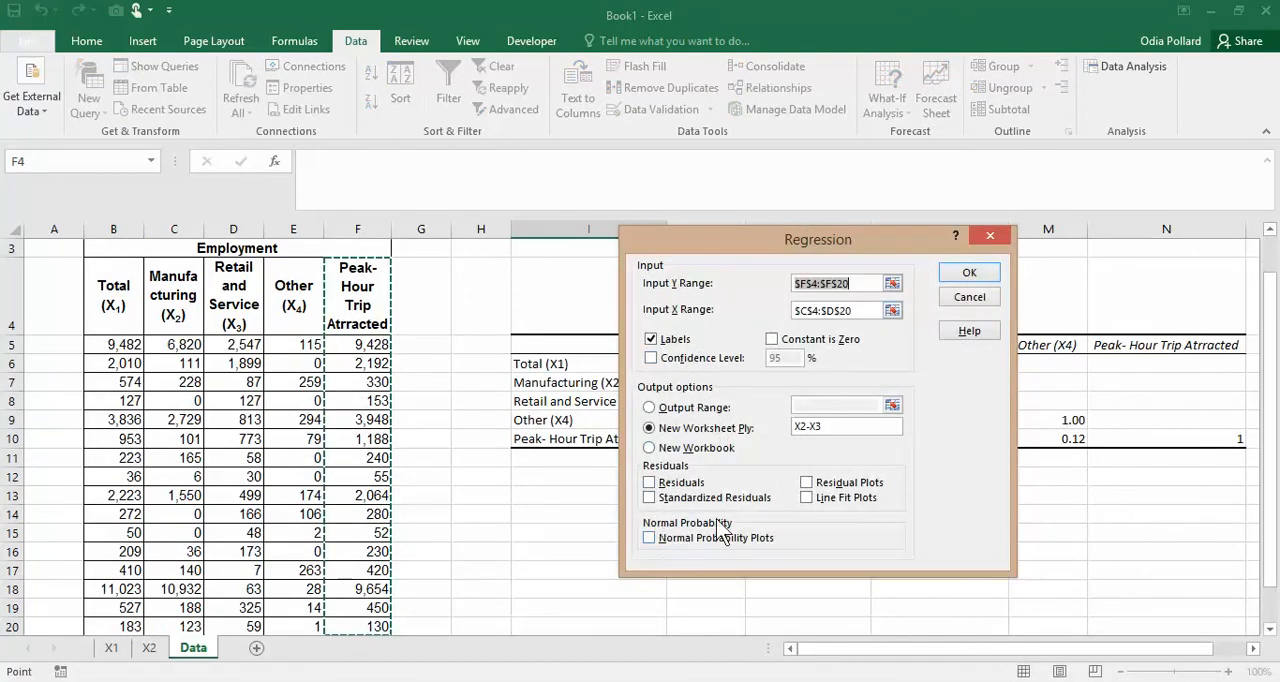
{"action": "left_click", "coordinate": [652, 539]}
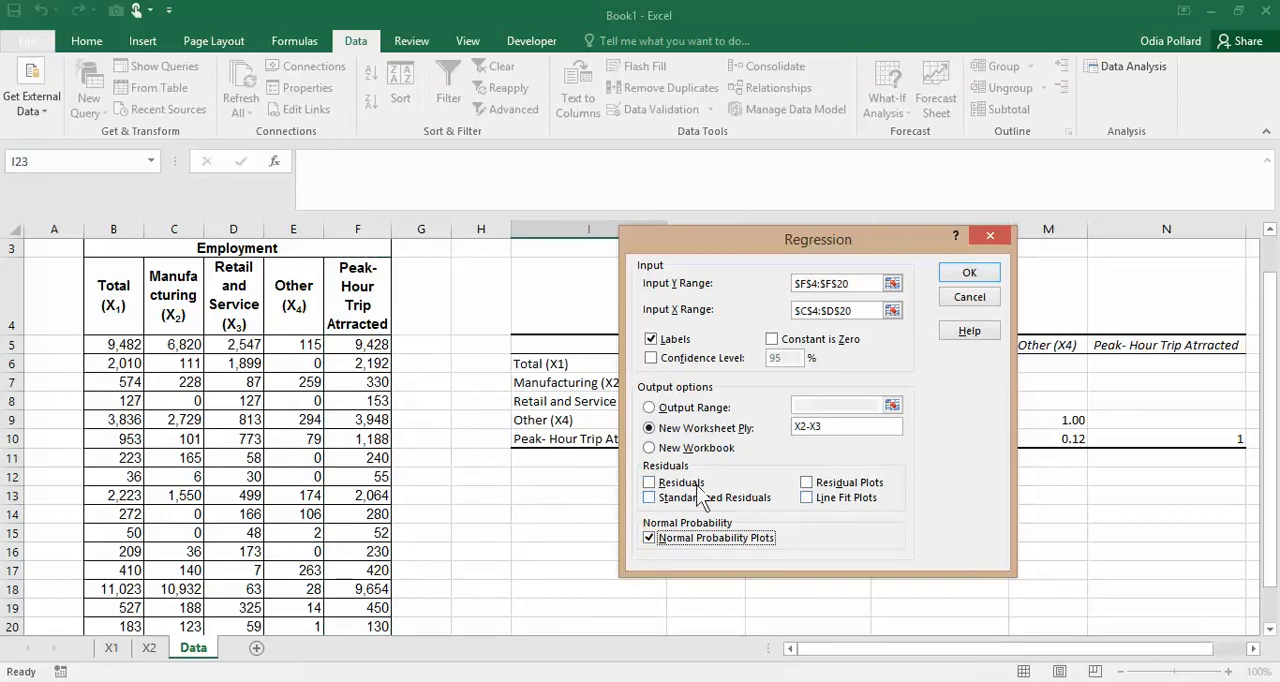
{"action": "left_click", "coordinate": [970, 276]}
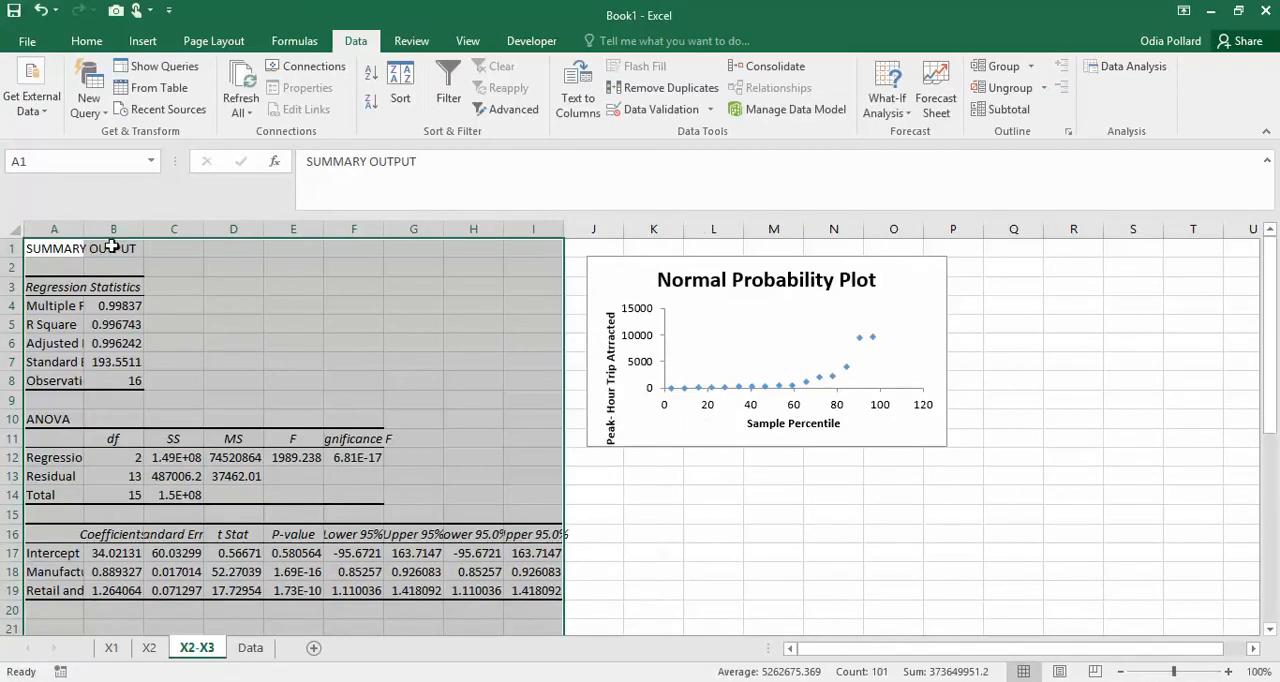
- Fit columns A to I of the new regression output to their contents and view the Normal Probability Plot
{"action": "left_click_drag", "start_coordinate": [57, 230], "coordinate": [493, 226]}
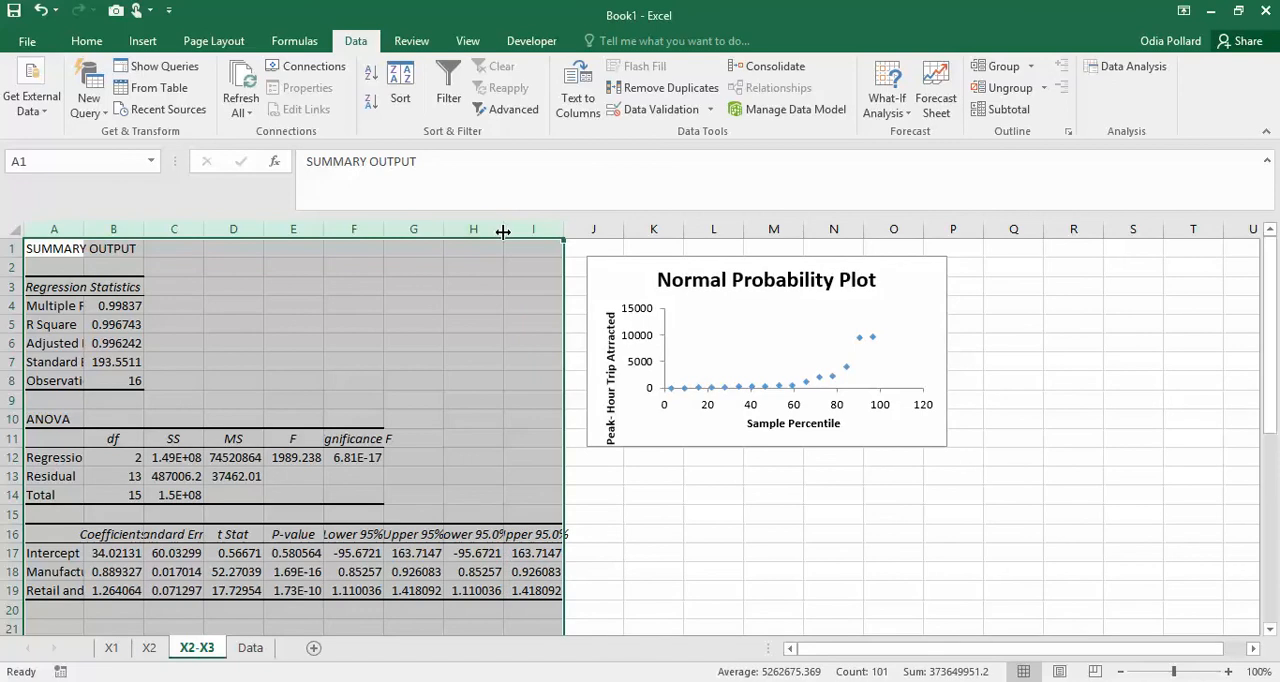
{"action": "double_click", "coordinate": [503, 229]}
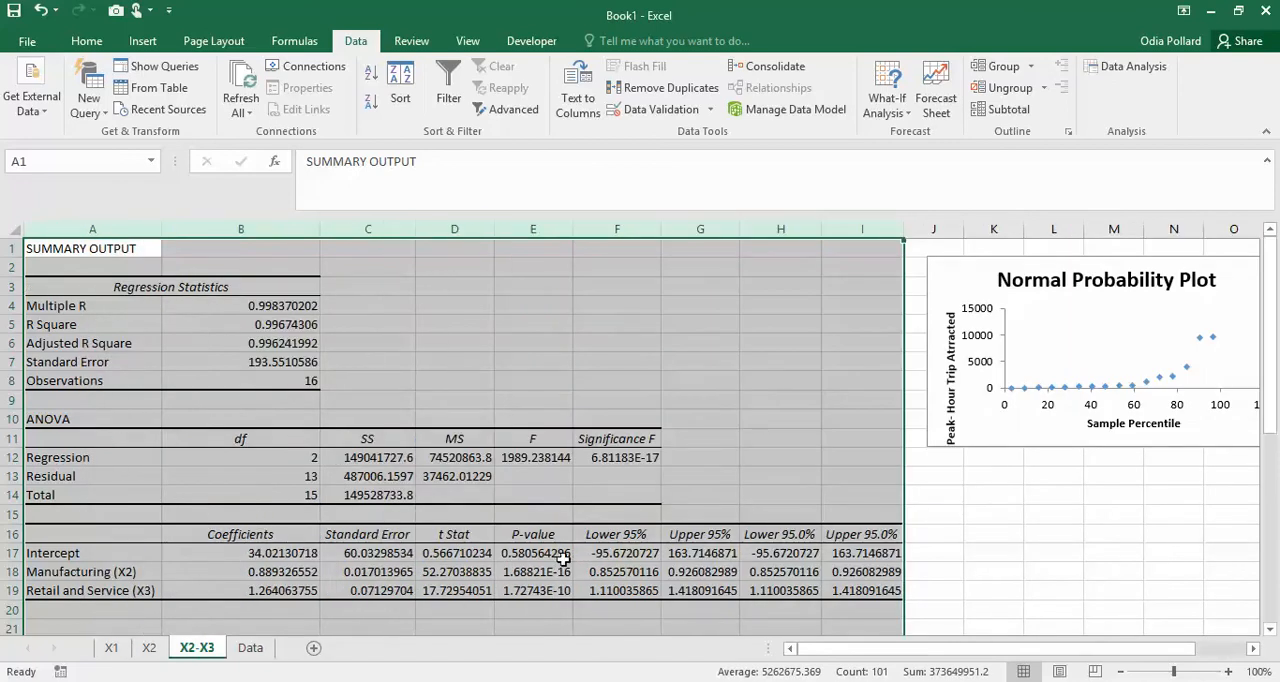
{"action": "left_click", "coordinate": [1052, 591]}
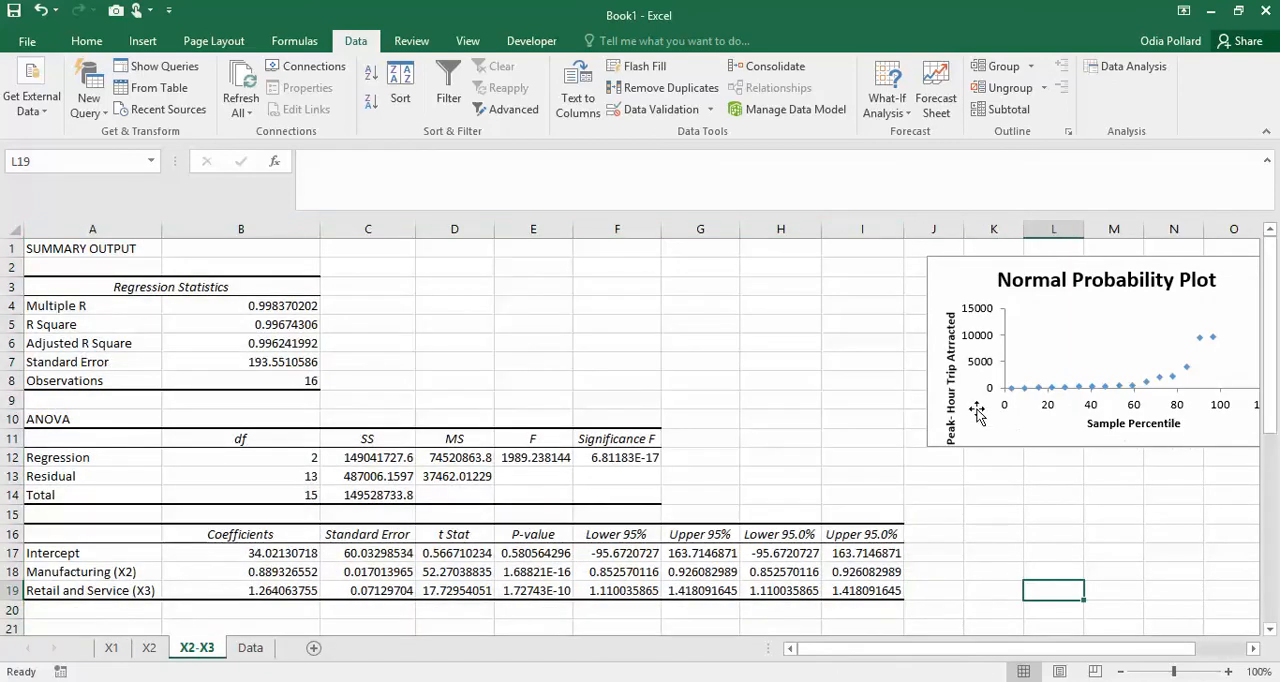
{"action": "left_click_drag", "start_coordinate": [1066, 650], "coordinate": [1140, 648]}
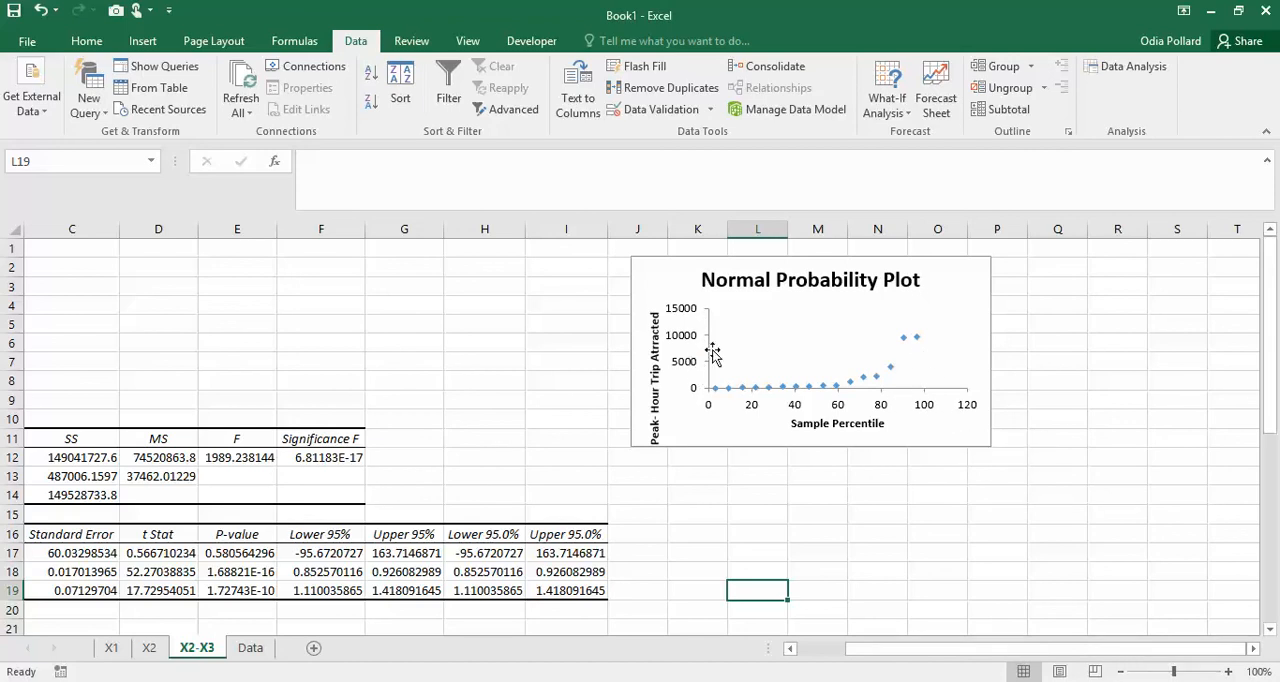
- Select the Normal Probability Plot's data series and examine its source percentile and peak-hour trip values in the PROBABILITY OUTPUT table
{"action": "left_click", "coordinate": [917, 339]}
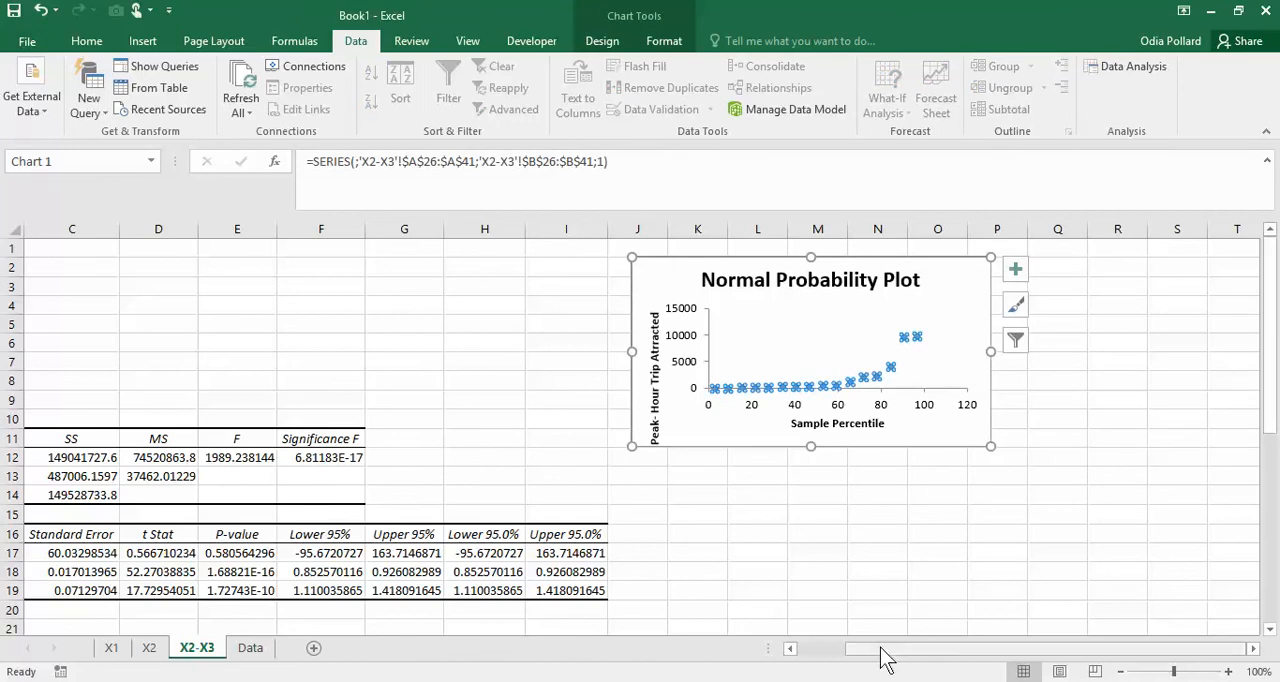
{"action": "left_click_drag", "start_coordinate": [886, 660], "coordinate": [808, 663]}
{"action": "scroll", "coordinate": [406, 478], "scroll_direction": "down", "scroll_amount": 5}
{"action": "scroll", "coordinate": [406, 478], "scroll_direction": "down", "scroll_amount": 3}
{"action": "scroll", "coordinate": [329, 466], "scroll_direction": "up", "scroll_amount": 1}
{"action": "scroll", "coordinate": [329, 466], "scroll_direction": "down", "scroll_amount": 1}
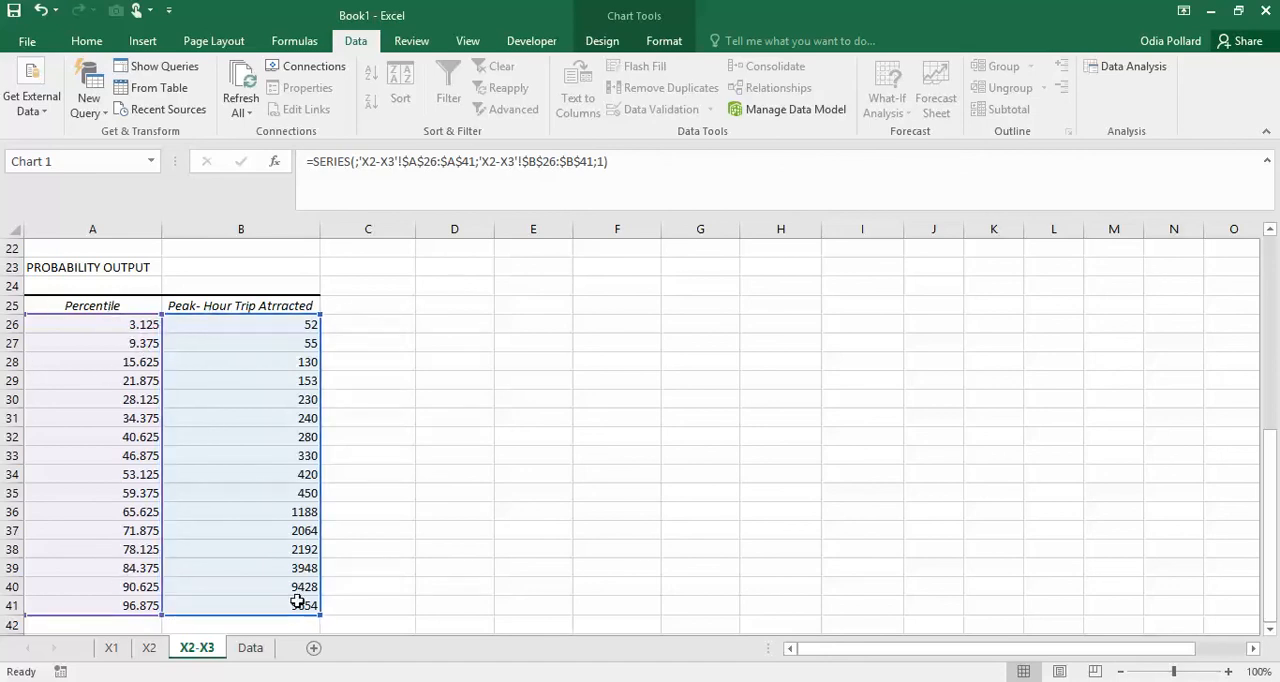
{"action": "left_click", "coordinate": [551, 458]}
- Review the regression statistics, ANOVA and coefficient tables on the X2-X3 sheet together with the probability output, and select the Normal Probability Plot chart
{"action": "scroll", "coordinate": [552, 466], "scroll_direction": "up", "scroll_amount": 4}
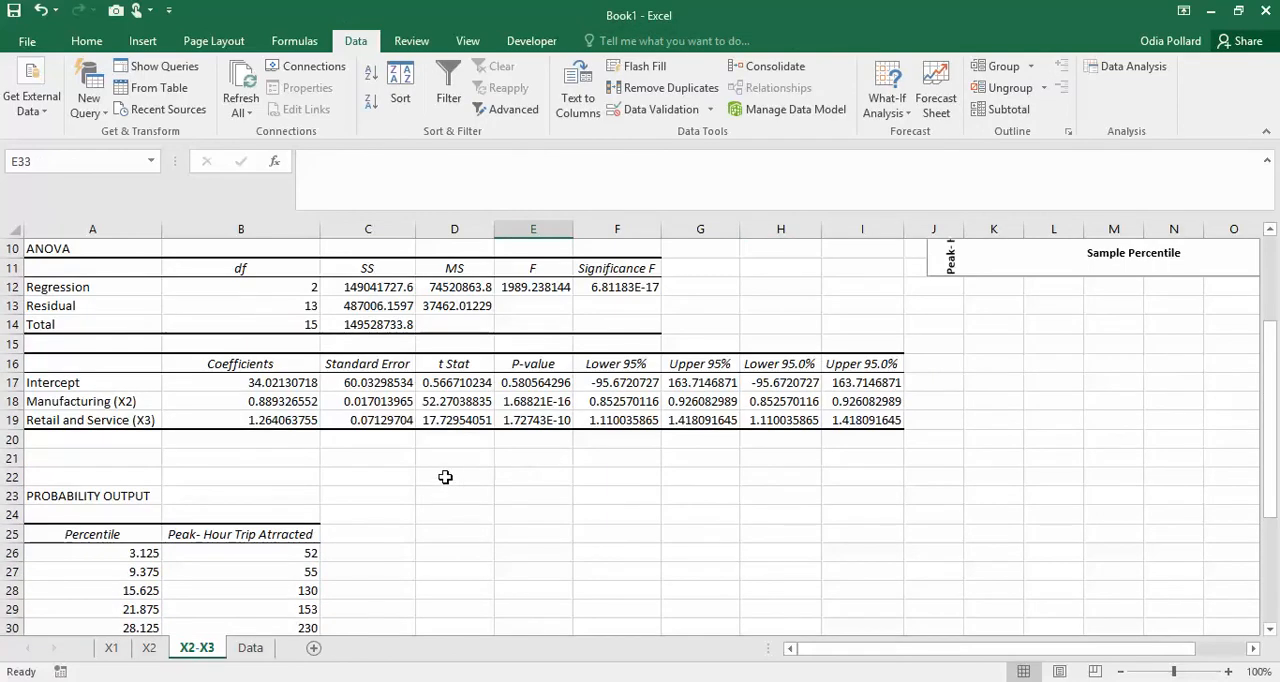
{"action": "scroll", "coordinate": [445, 477], "scroll_direction": "up", "scroll_amount": 3}
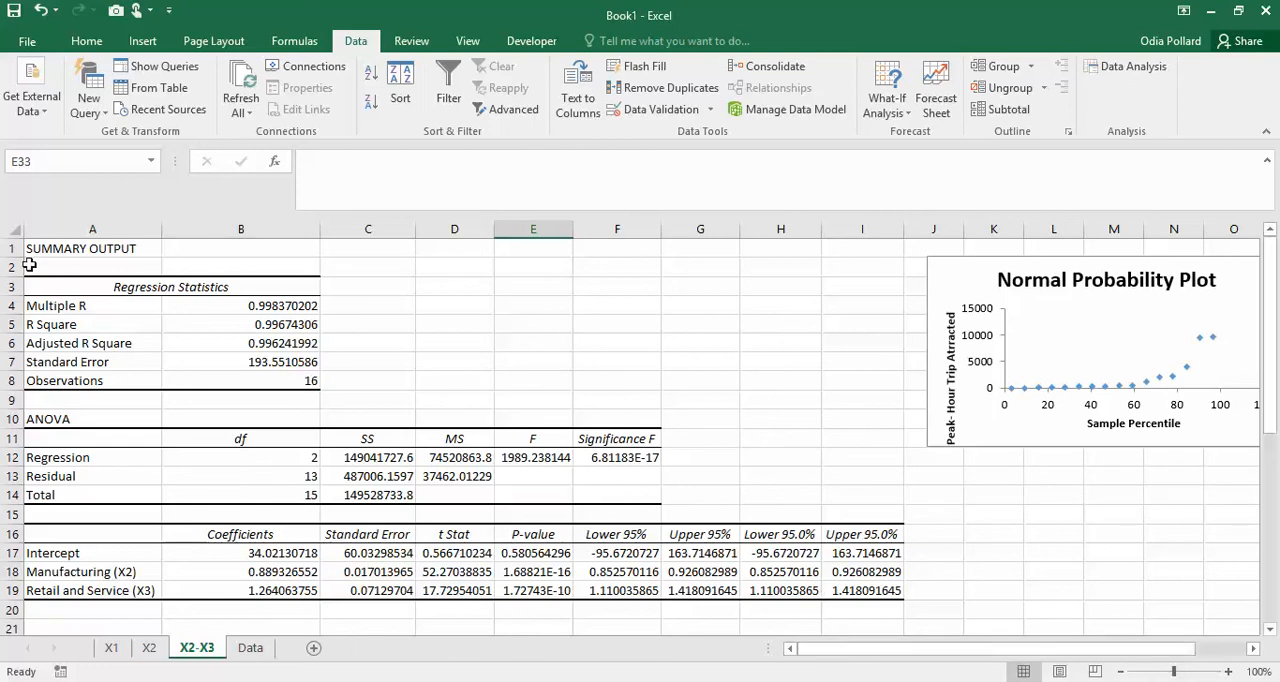
{"action": "scroll", "coordinate": [630, 430], "scroll_direction": "down", "scroll_amount": 8}
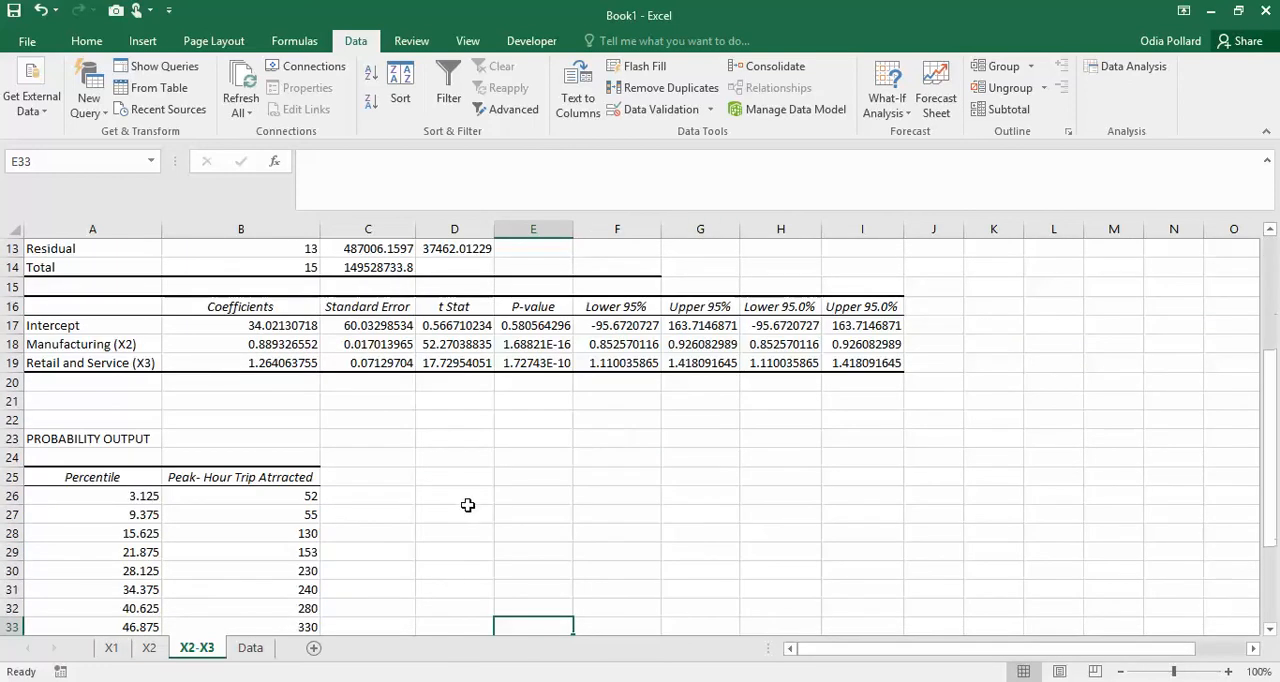
{"action": "scroll", "coordinate": [810, 548], "scroll_direction": "up", "scroll_amount": 8}
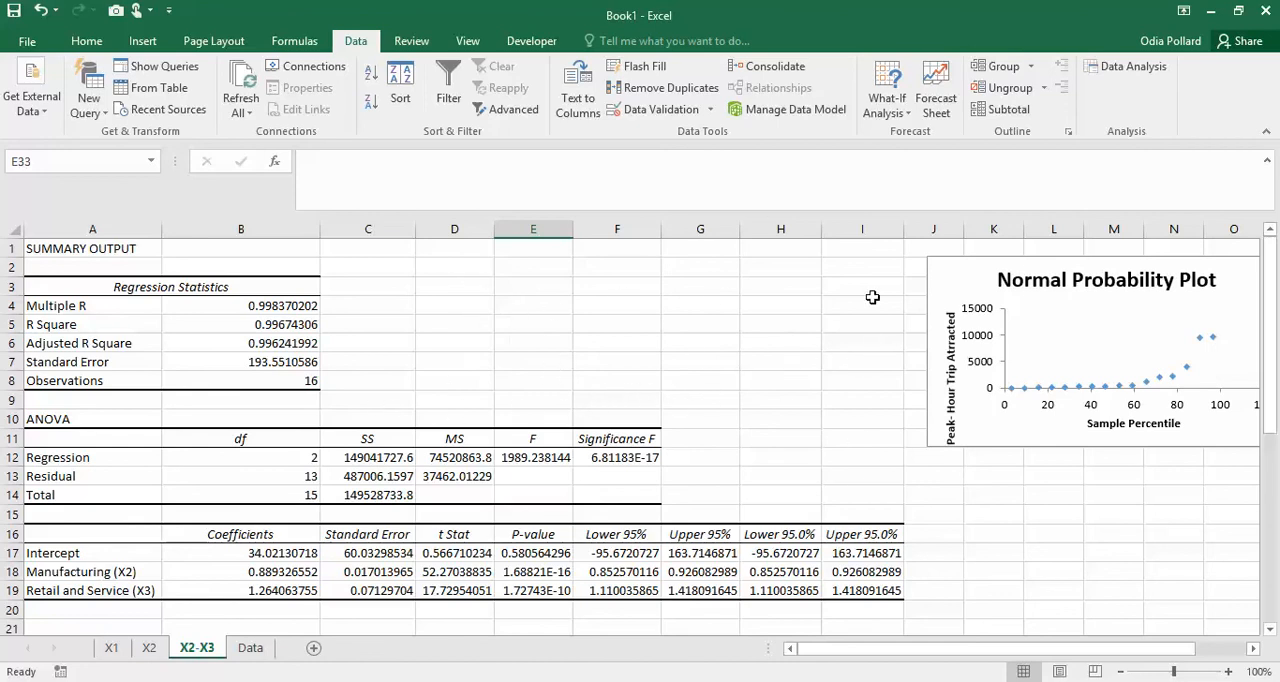
{"action": "left_click", "coordinate": [983, 408]}
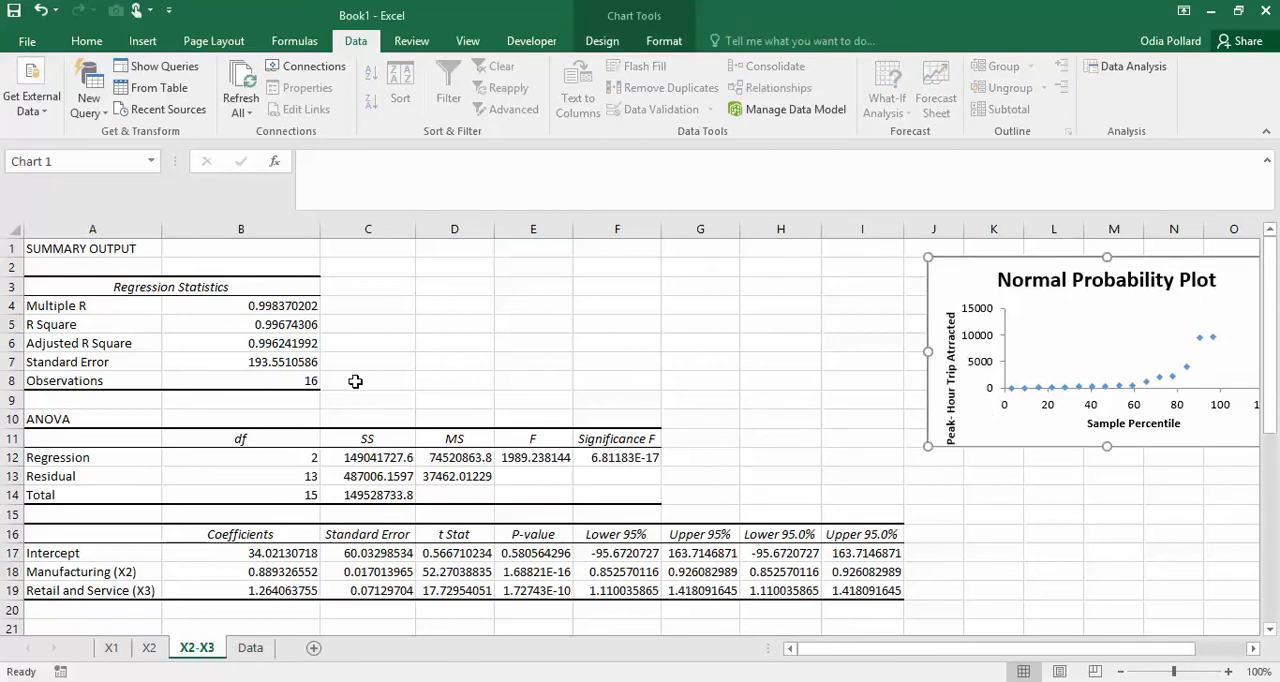